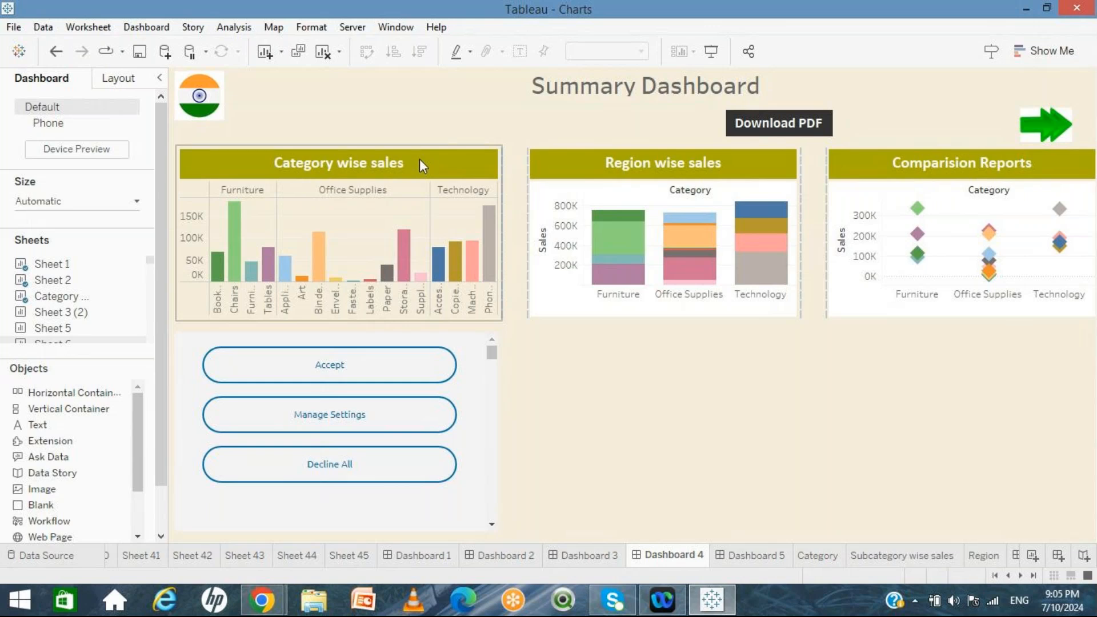
Step: Create a new dashboard and set its size to Automatic
click(1058, 557)
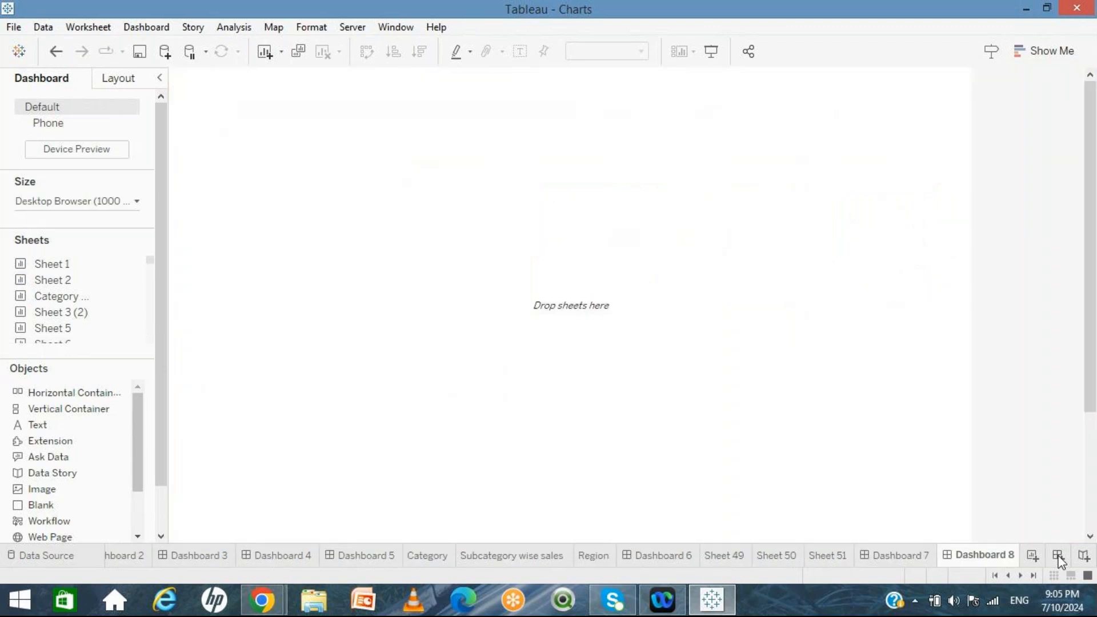
click(64, 203)
click(74, 231)
click(68, 254)
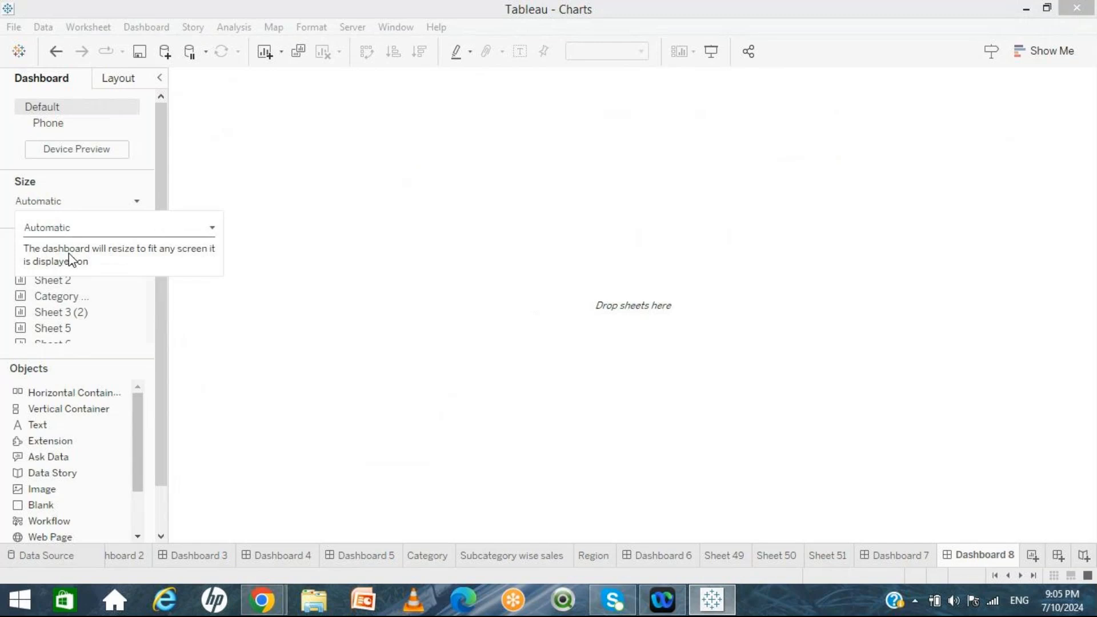
click(398, 277)
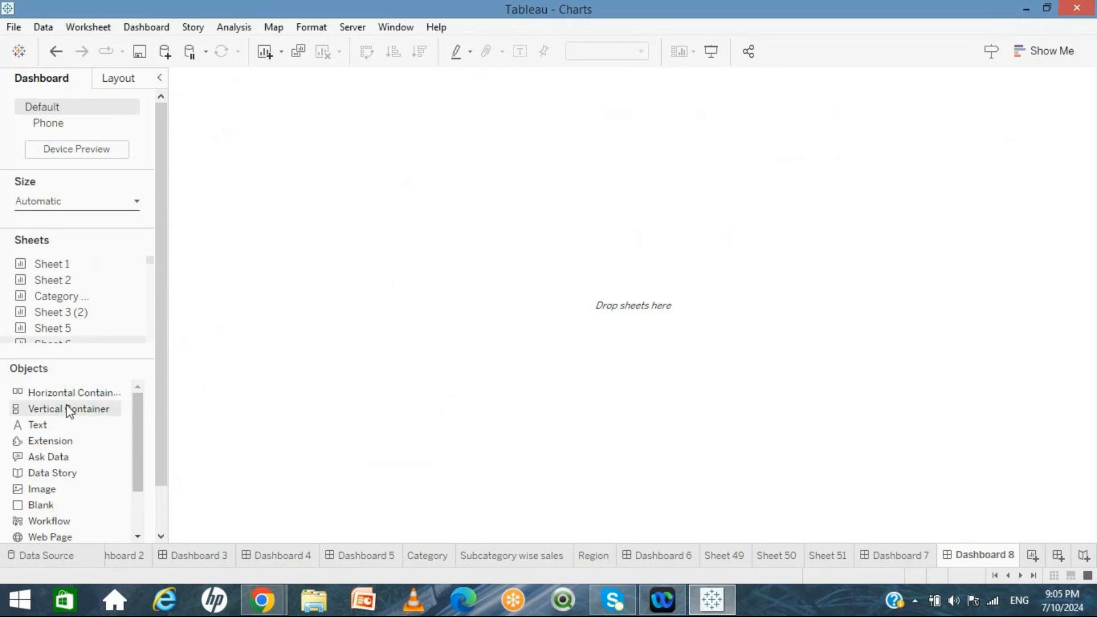
Step: Add a text object to the empty dashboard with the text "Summary Dashboard"
drag(57, 427, 350, 299)
text(u)
text(S)
text(mmary)
text( a)
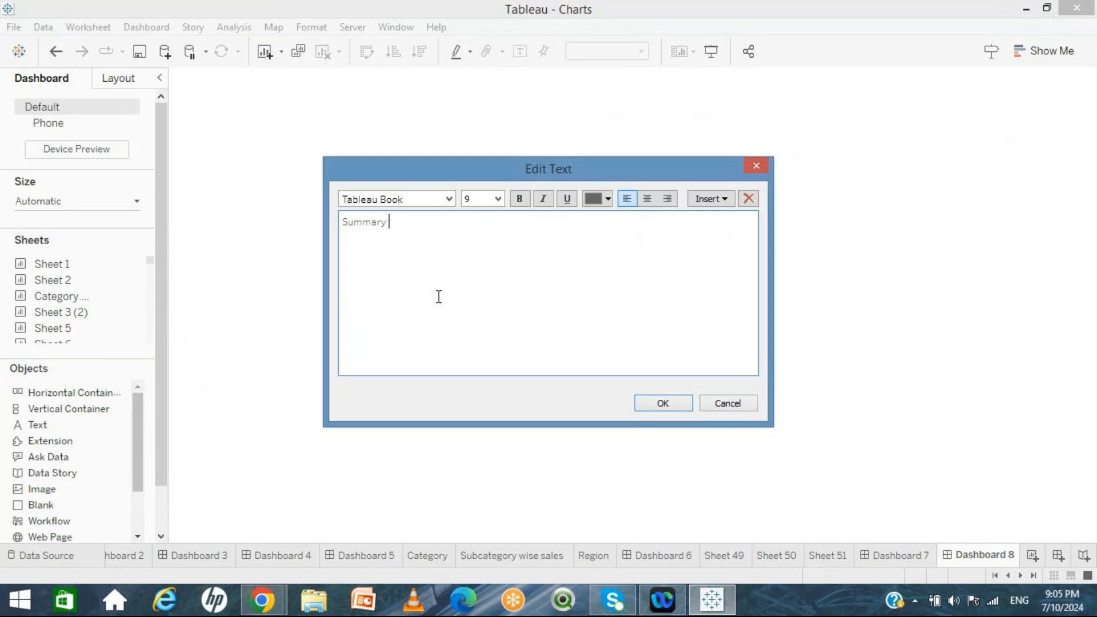
key(BackSpace)
text(Dashboard)
Step: Format the whole title text with font size 22 and centre alignment, and apply it to the dashboard
key(ctrl+a)
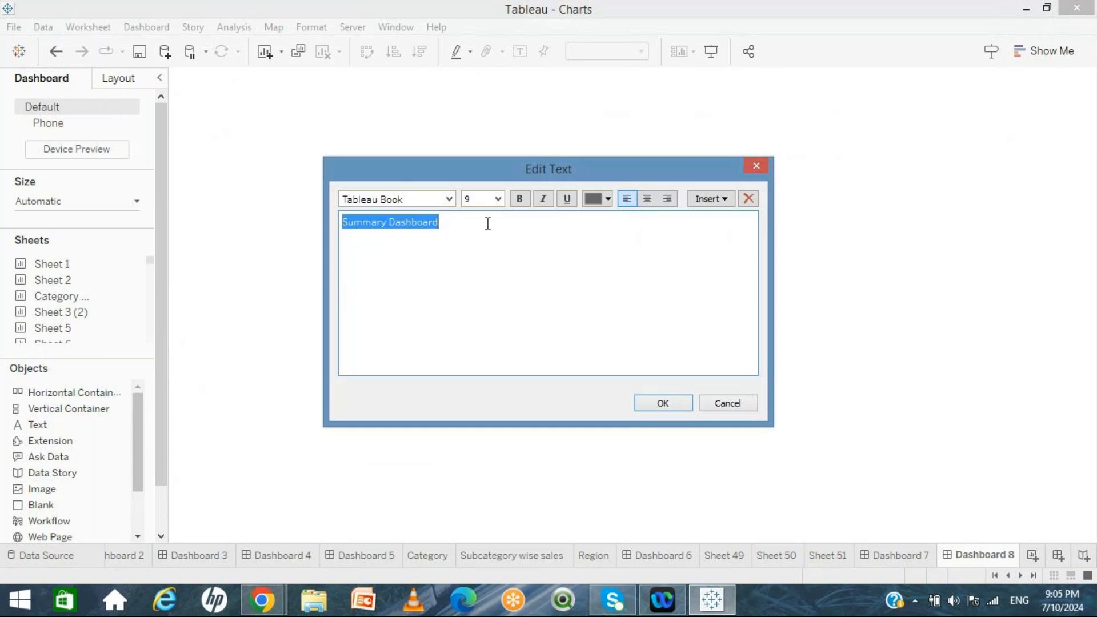
click(496, 199)
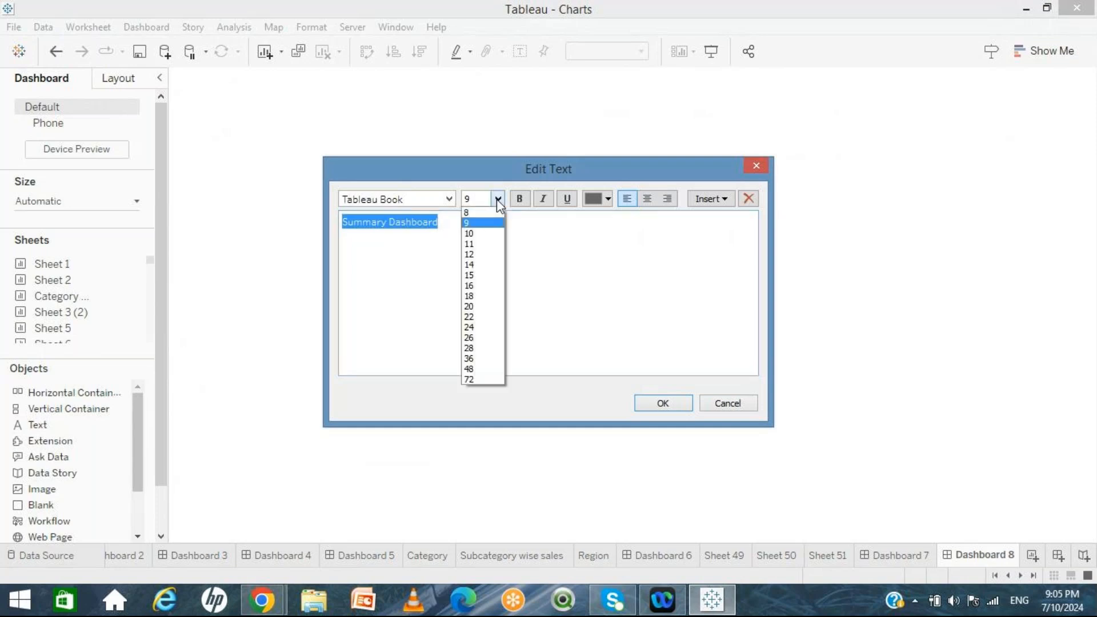
click(486, 316)
click(647, 200)
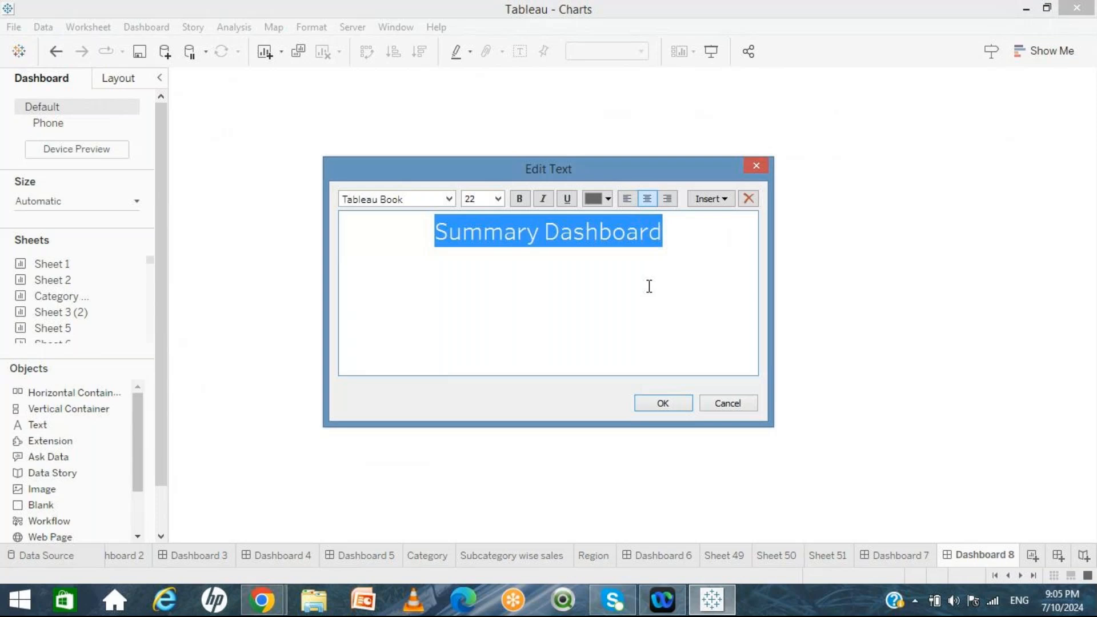
click(647, 403)
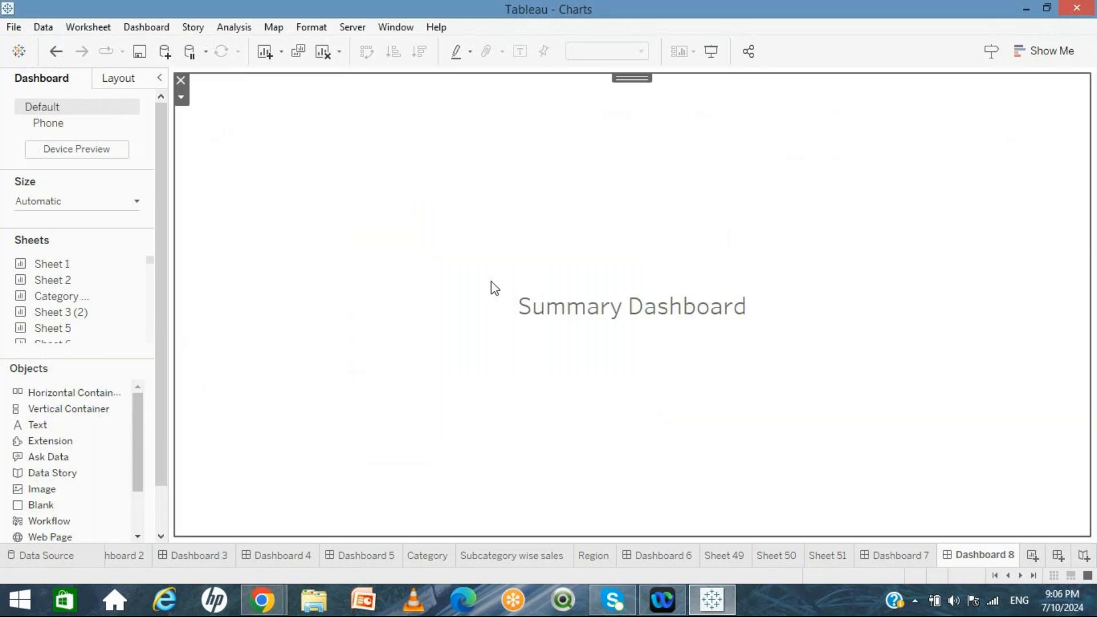
Step: Make the "Summary Dashboard" text object floating, move it to the top centre of the dashboard and reduce its height
click(181, 80)
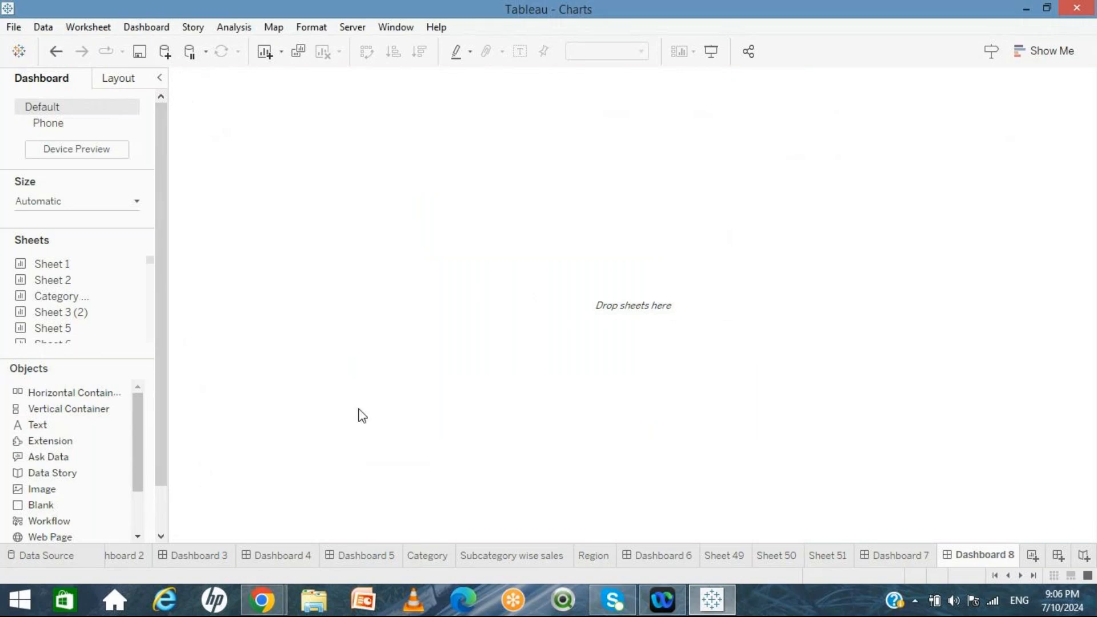
key(ctrl+z)
click(182, 98)
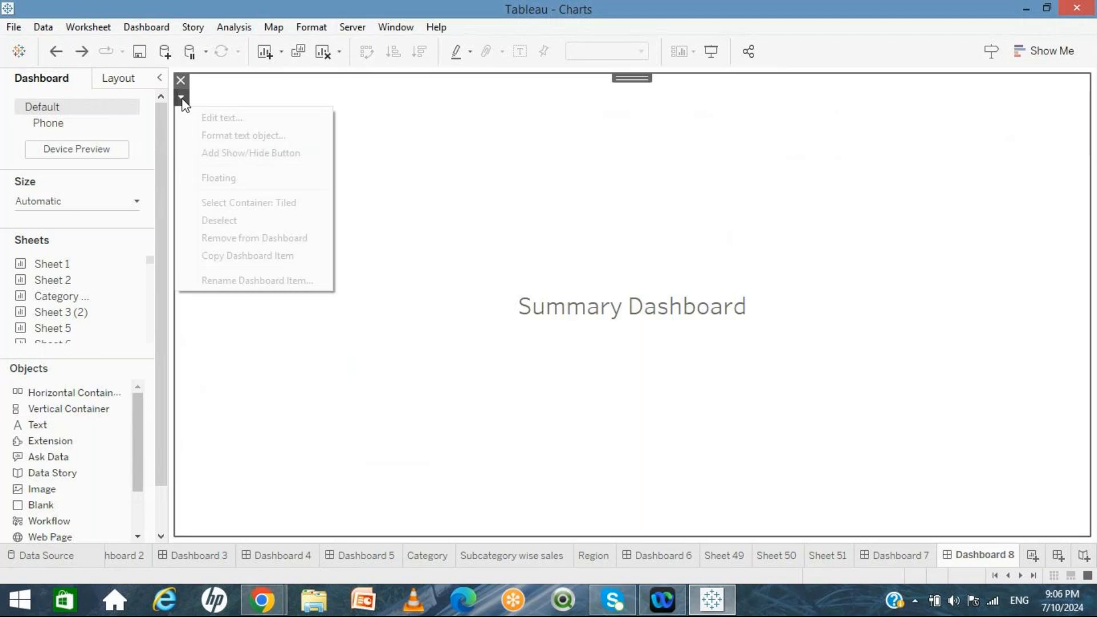
click(215, 182)
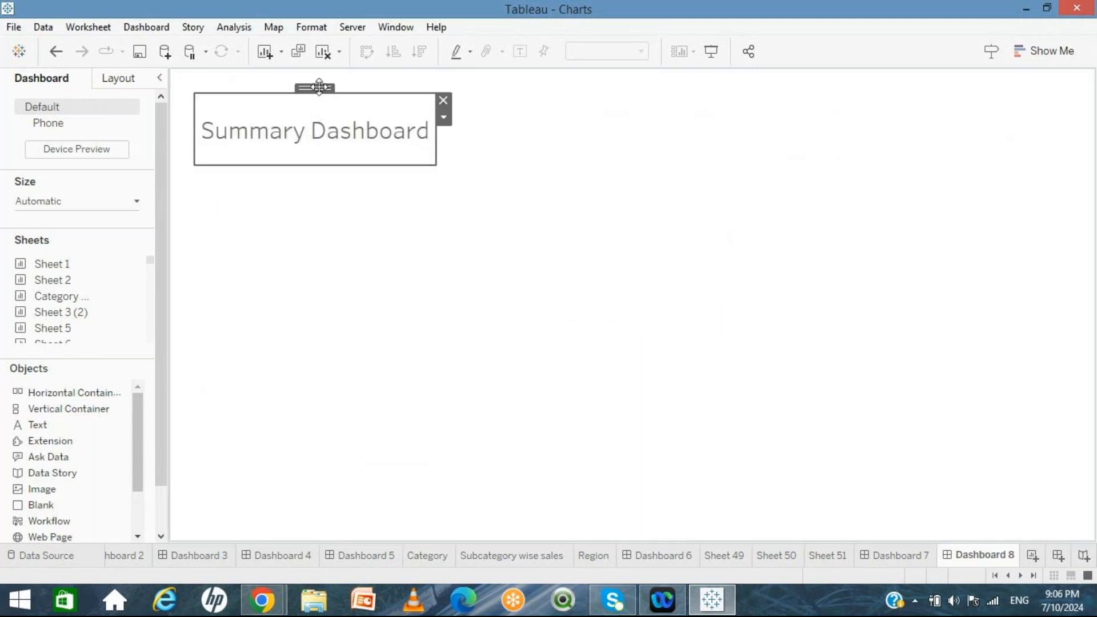
drag(319, 87, 617, 67)
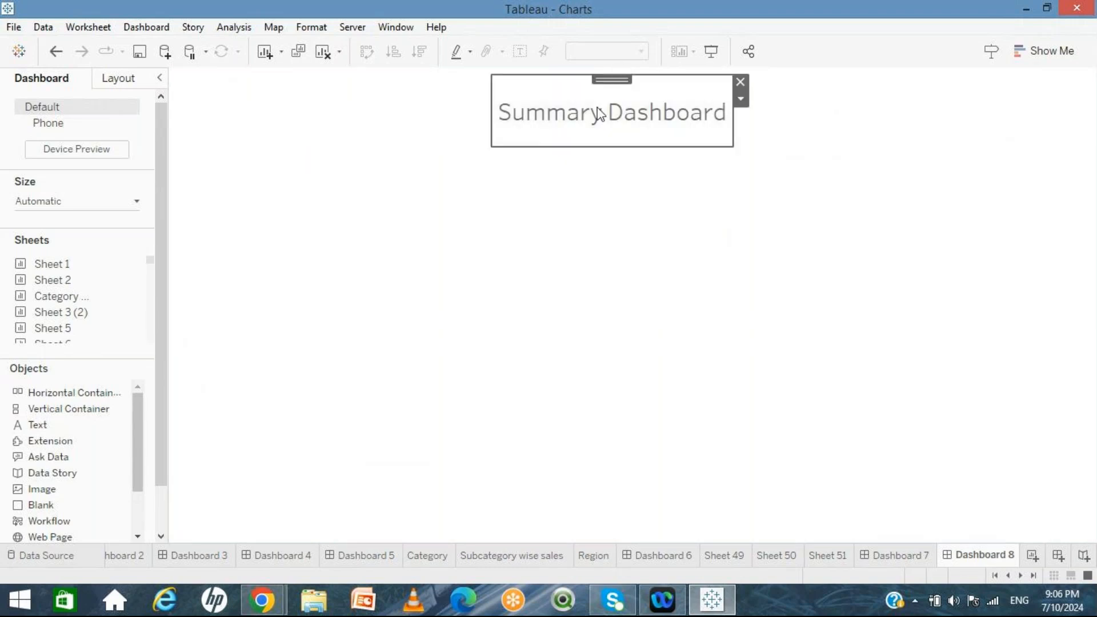
drag(601, 143, 601, 122)
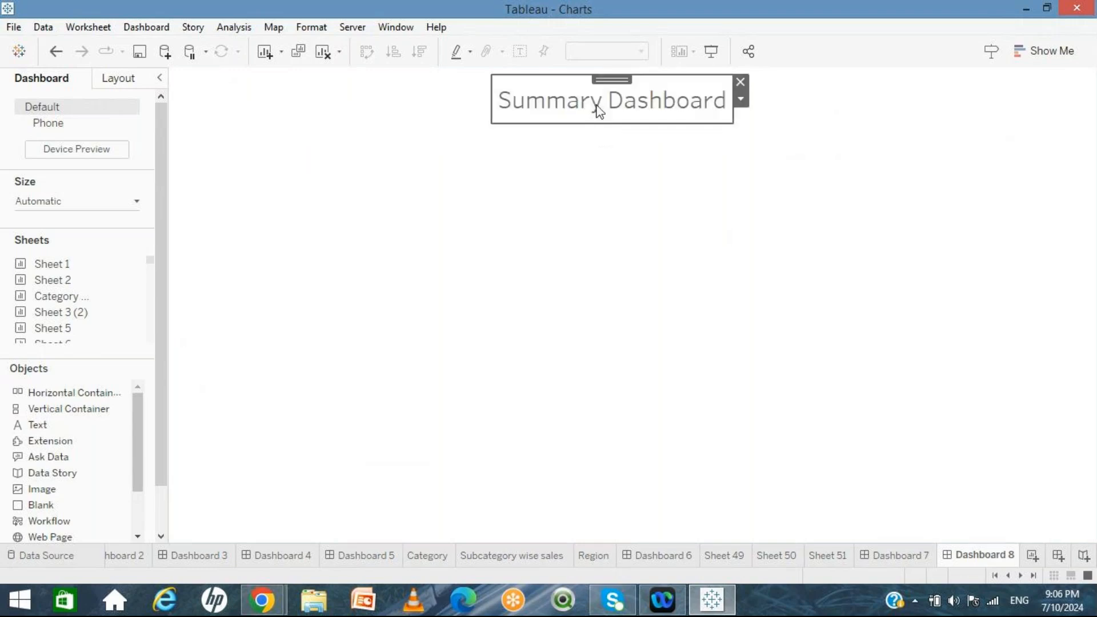
Step: Make the "Summary Dashboard" title text bold and black
double_click(599, 110)
key(ctrl+a)
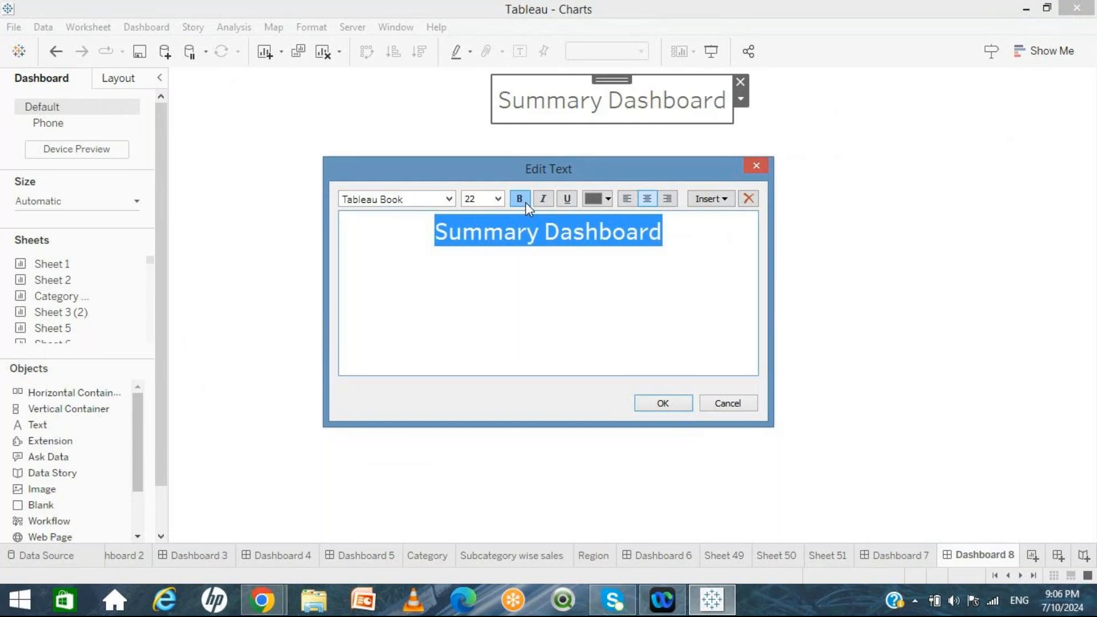
click(608, 198)
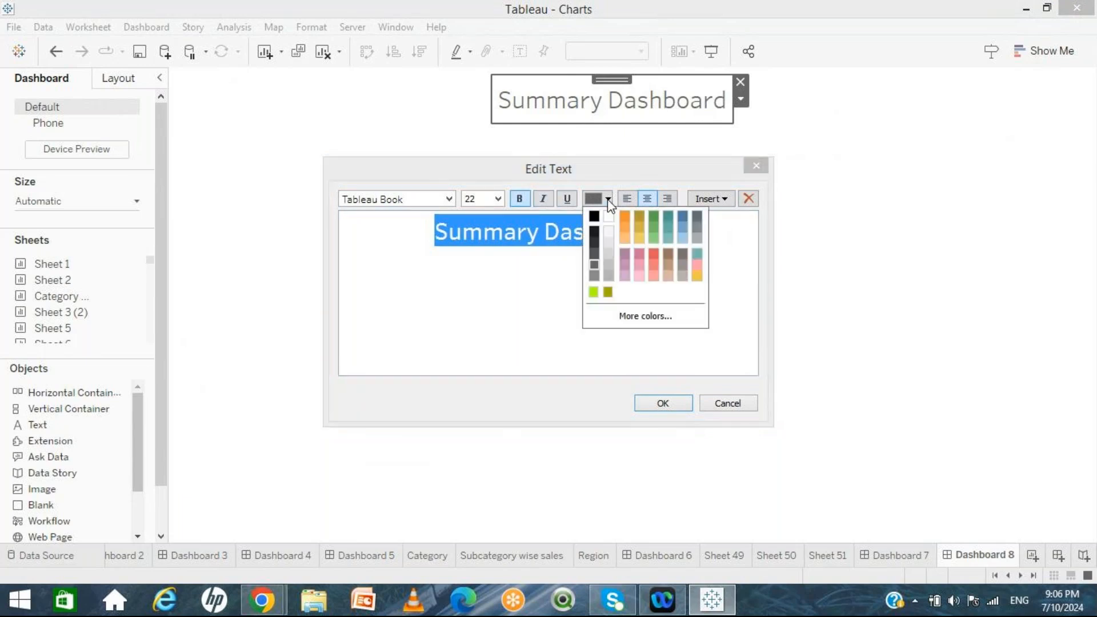
click(594, 216)
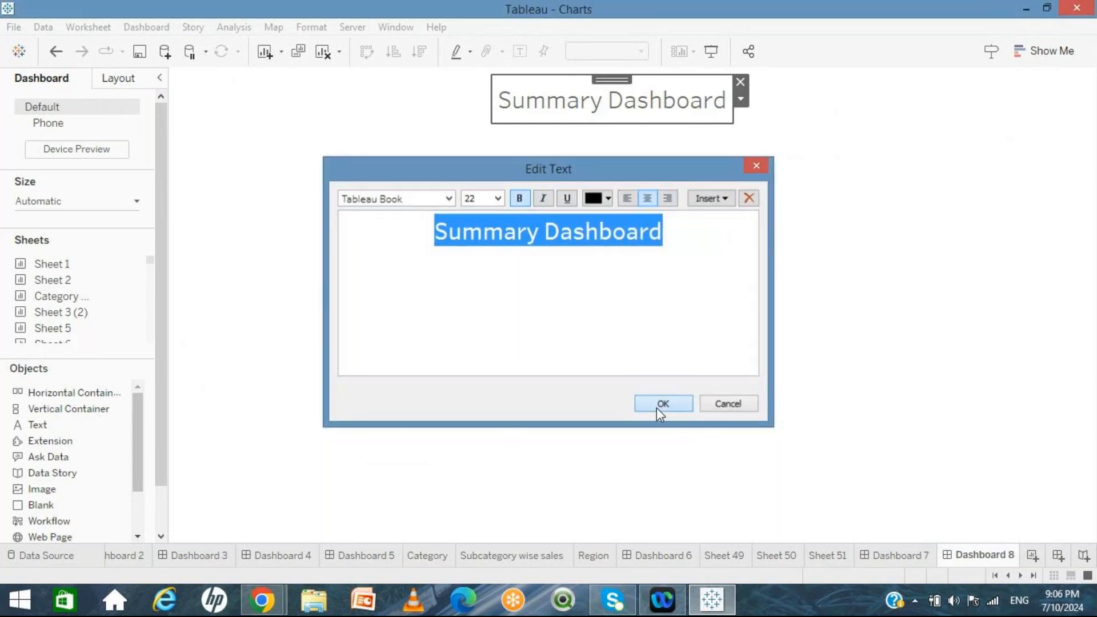
click(660, 404)
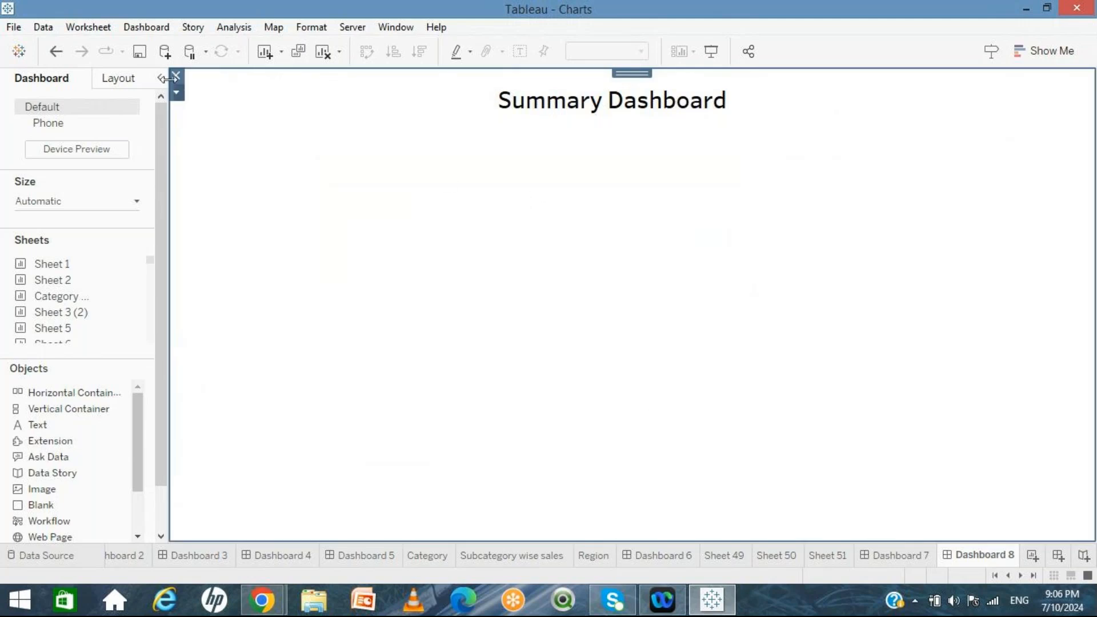
click(174, 76)
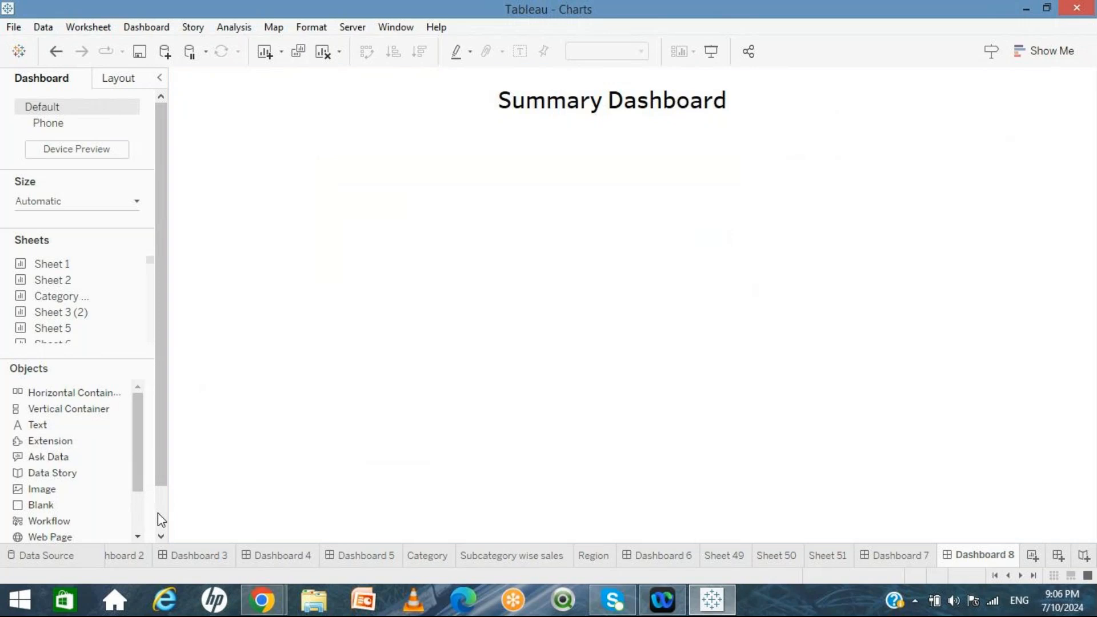
Step: Set new objects to floating and place an image object on the dashboard below the title
scroll(158, 512, down, 2)
click(109, 508)
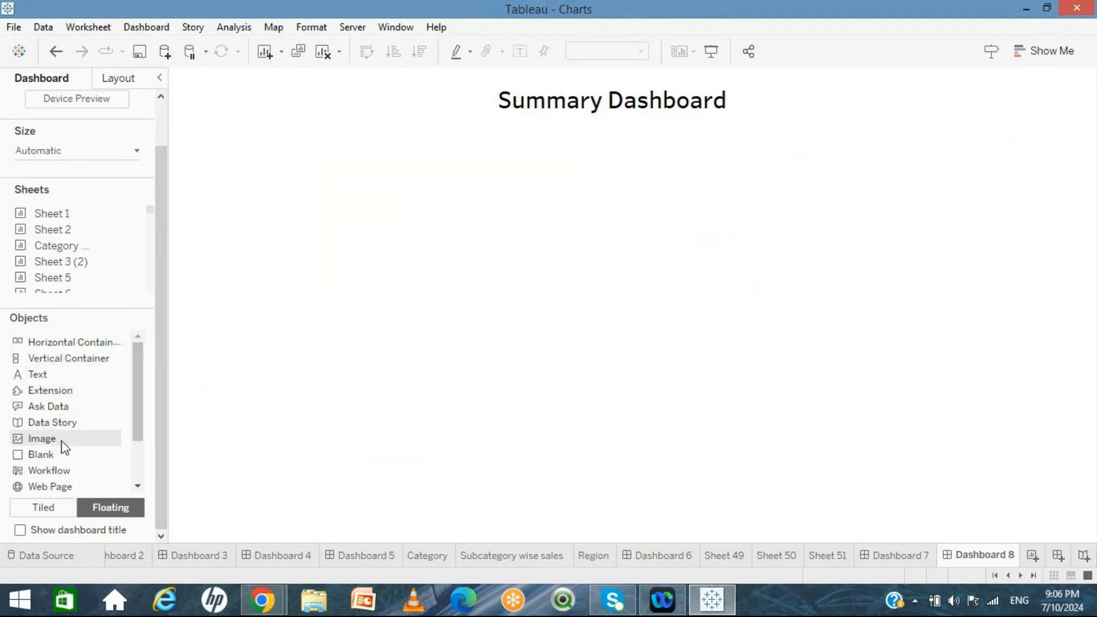
drag(63, 443, 402, 230)
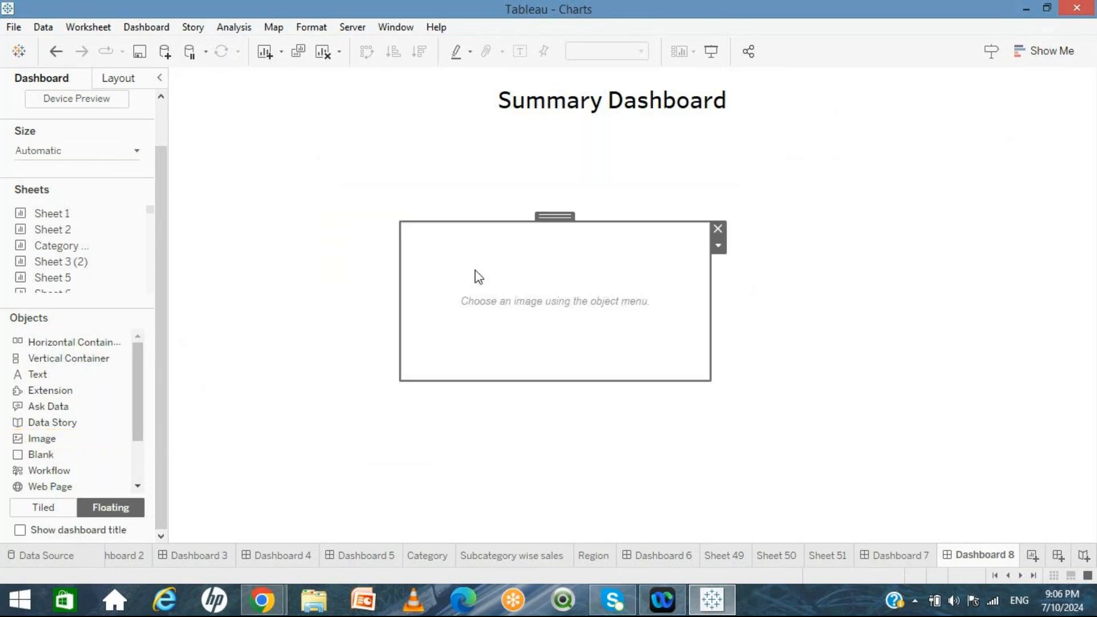
click(624, 200)
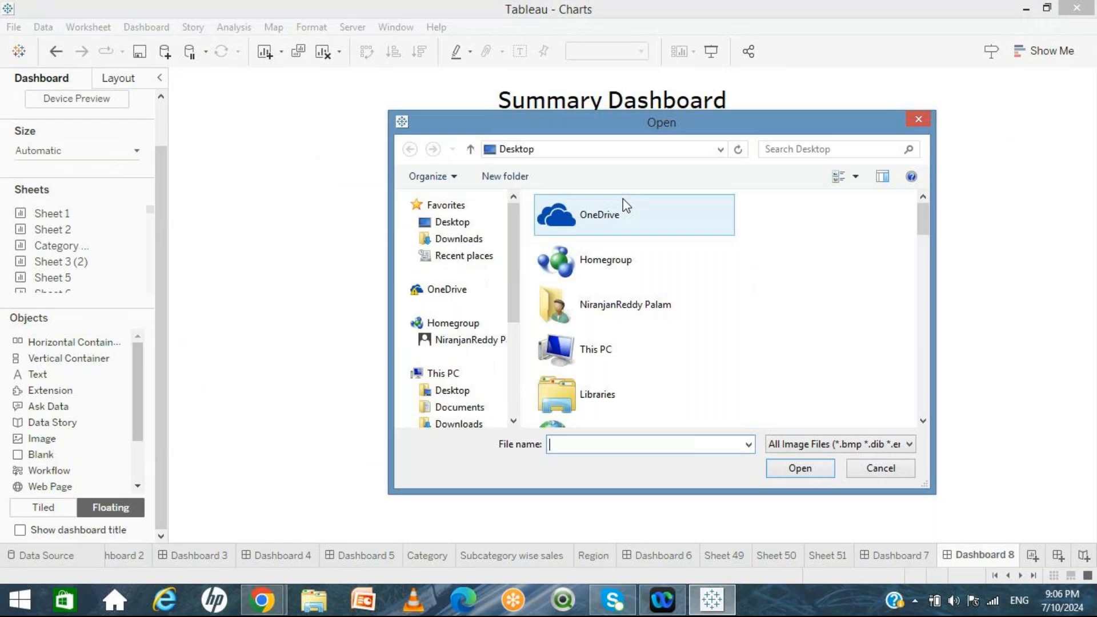
click(607, 346)
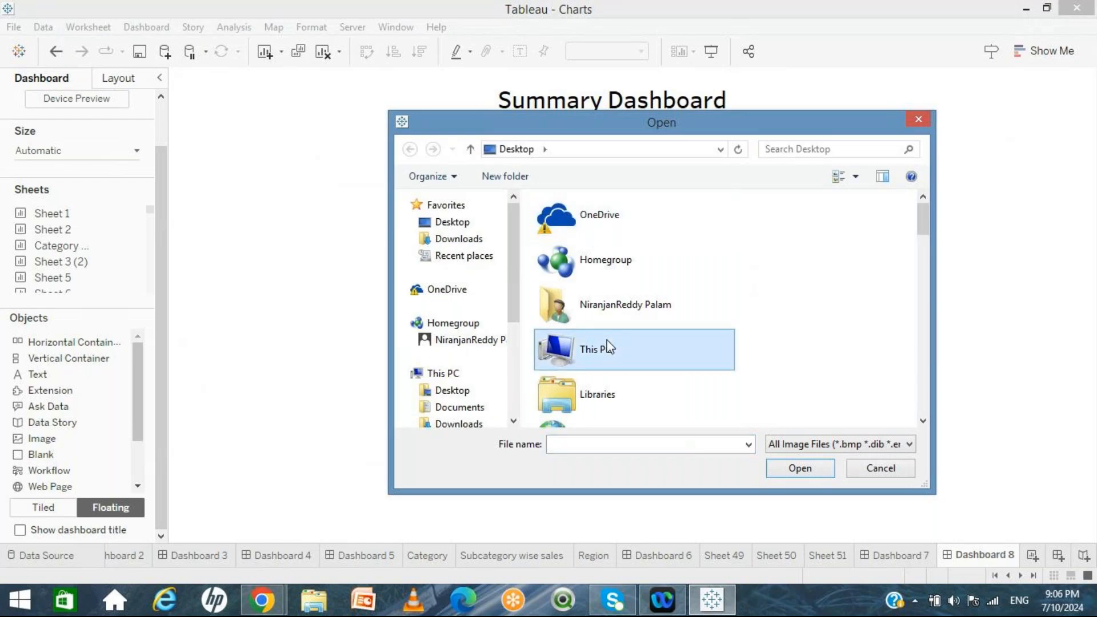
click(594, 399)
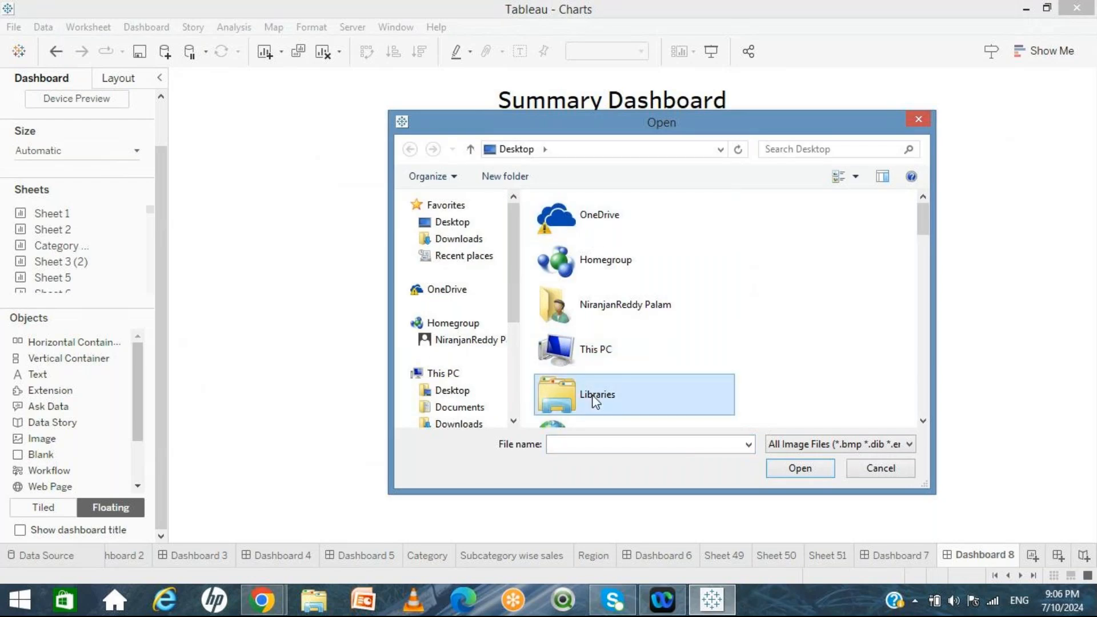
click(588, 364)
key(t)
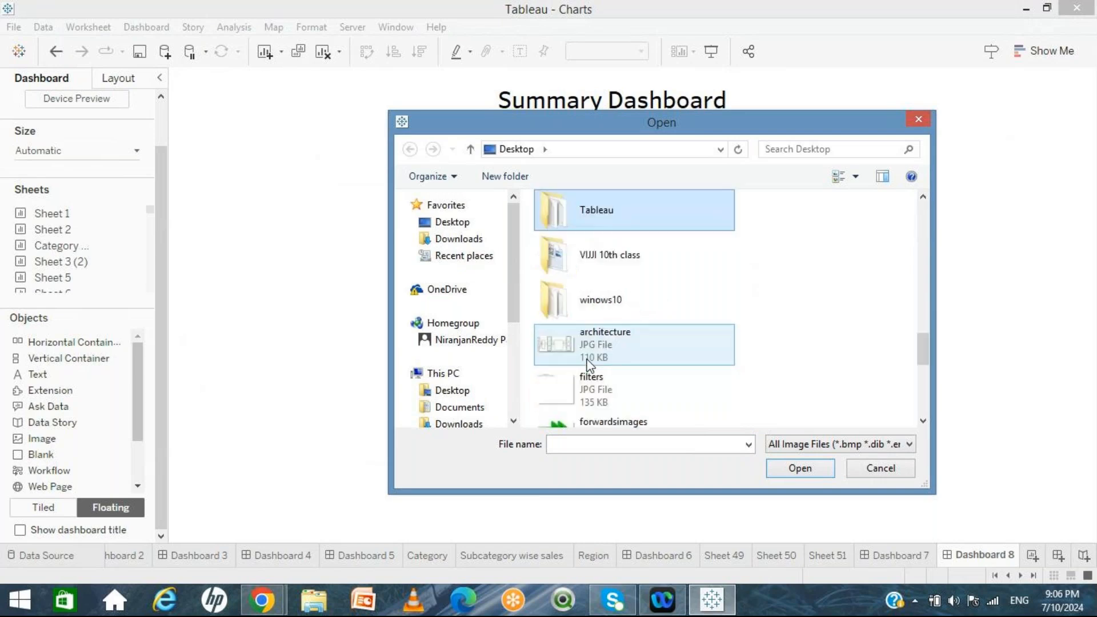
double_click(583, 218)
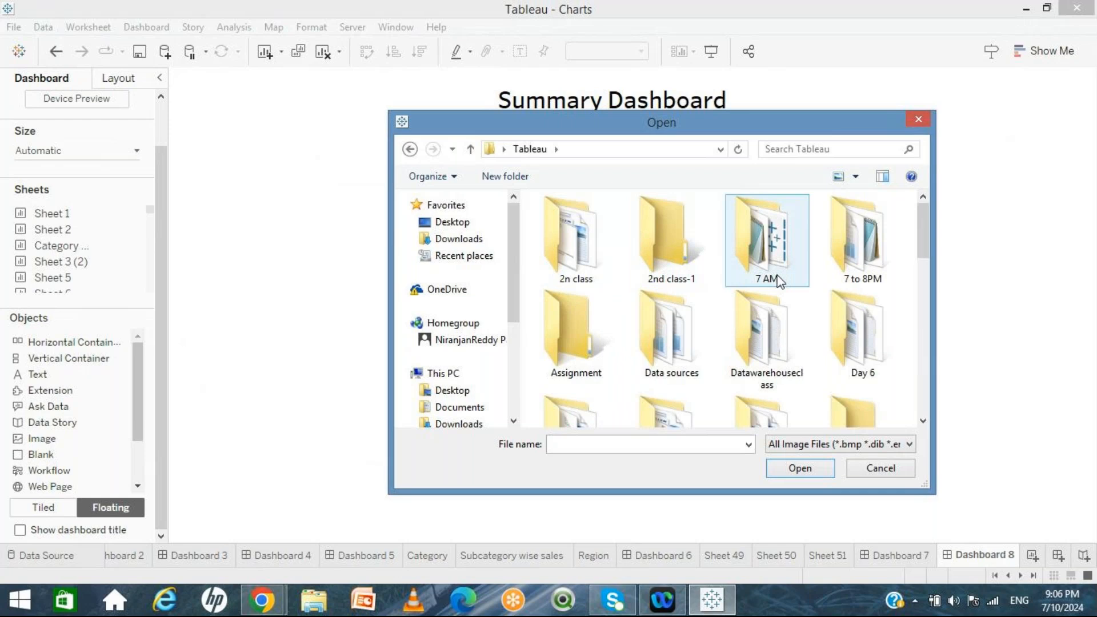
click(923, 360)
click(923, 360)
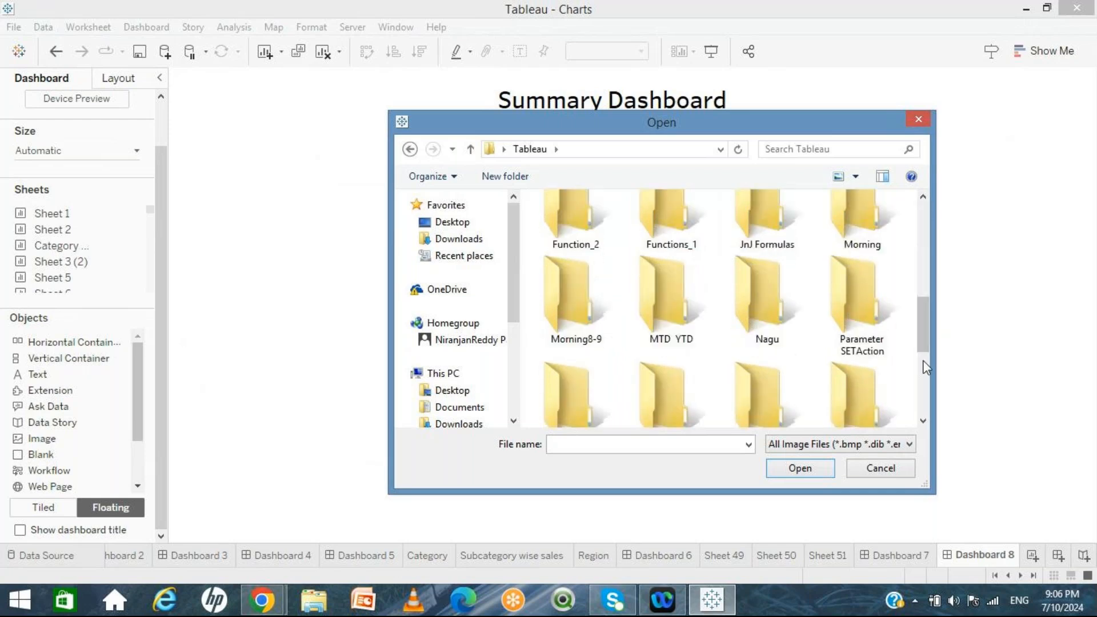
click(923, 360)
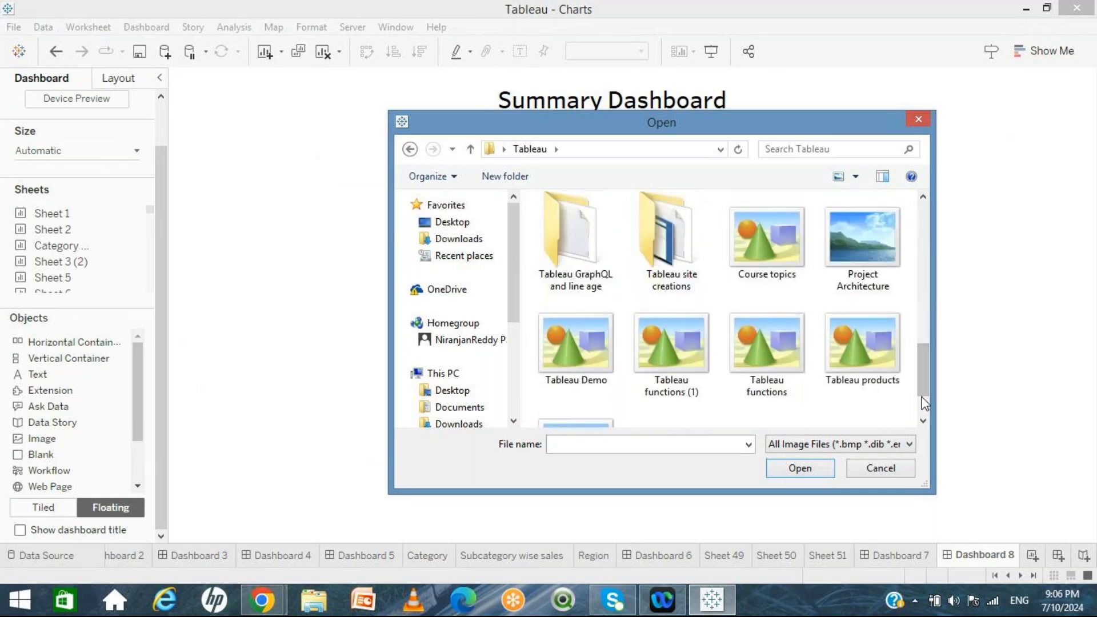
click(922, 333)
drag(922, 331, 922, 293)
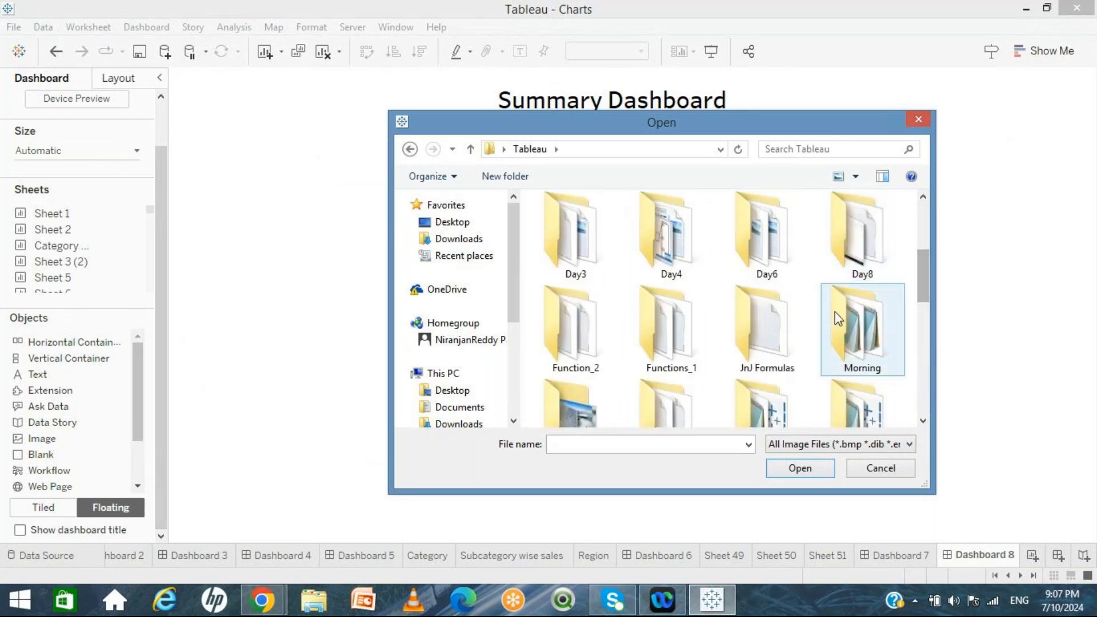
scroll(753, 353, up, 1)
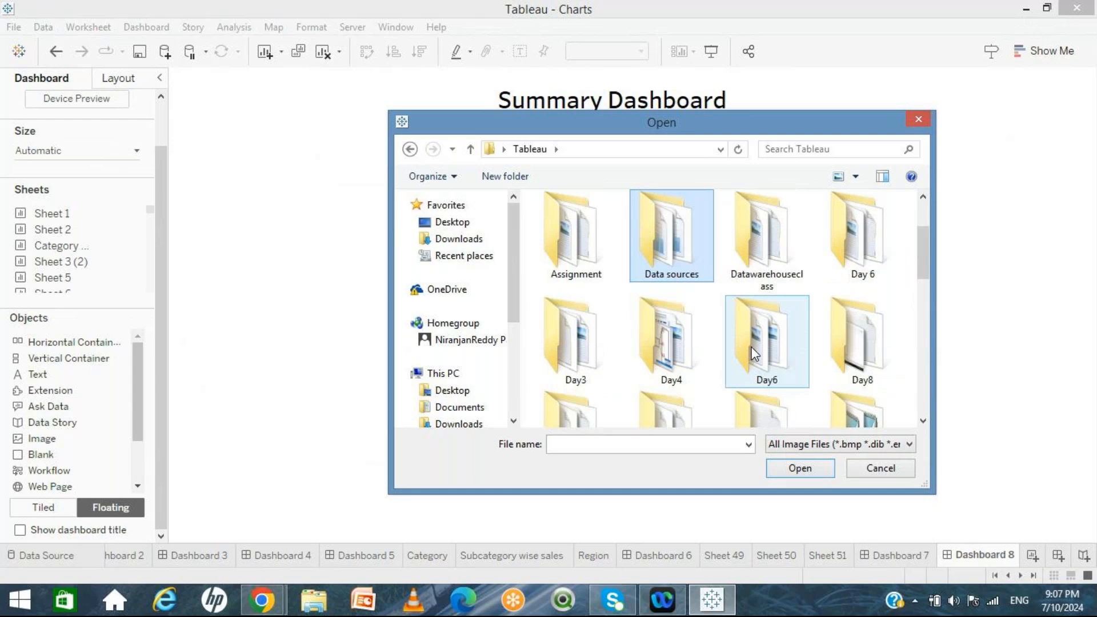
double_click(696, 255)
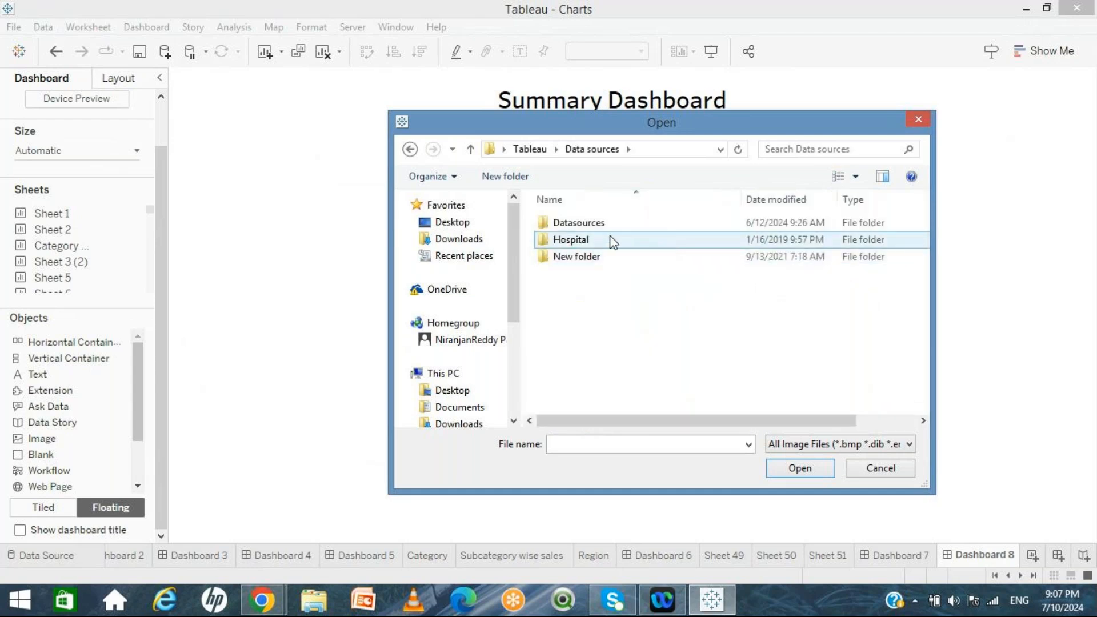
click(878, 476)
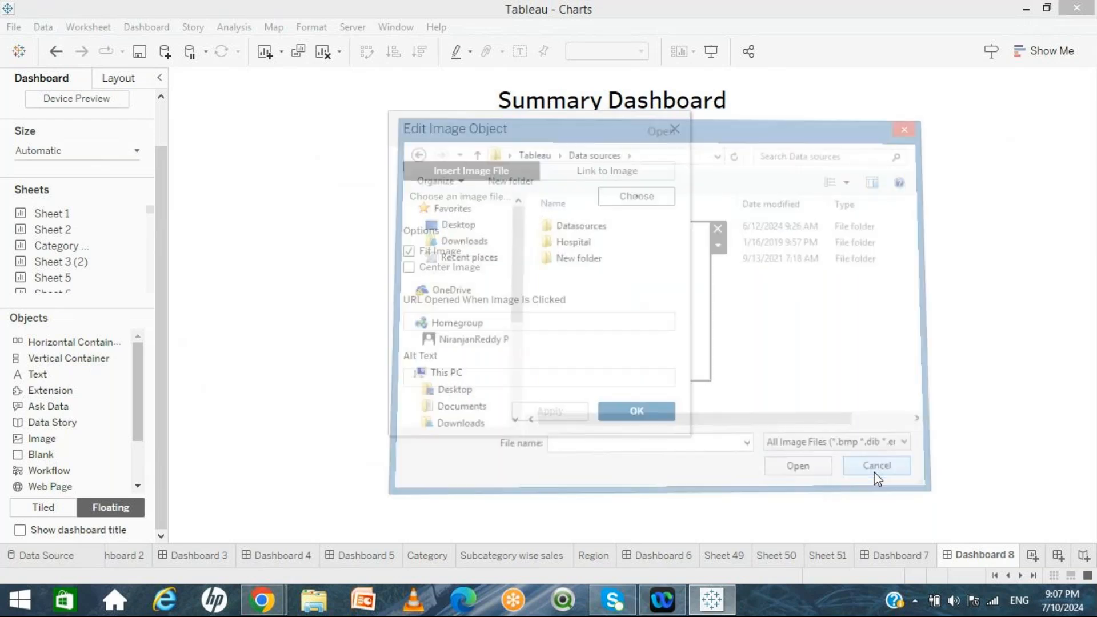
Step: Choose the "indiaflag" PNG file from the Desktop as the image object's picture and insert it
click(630, 200)
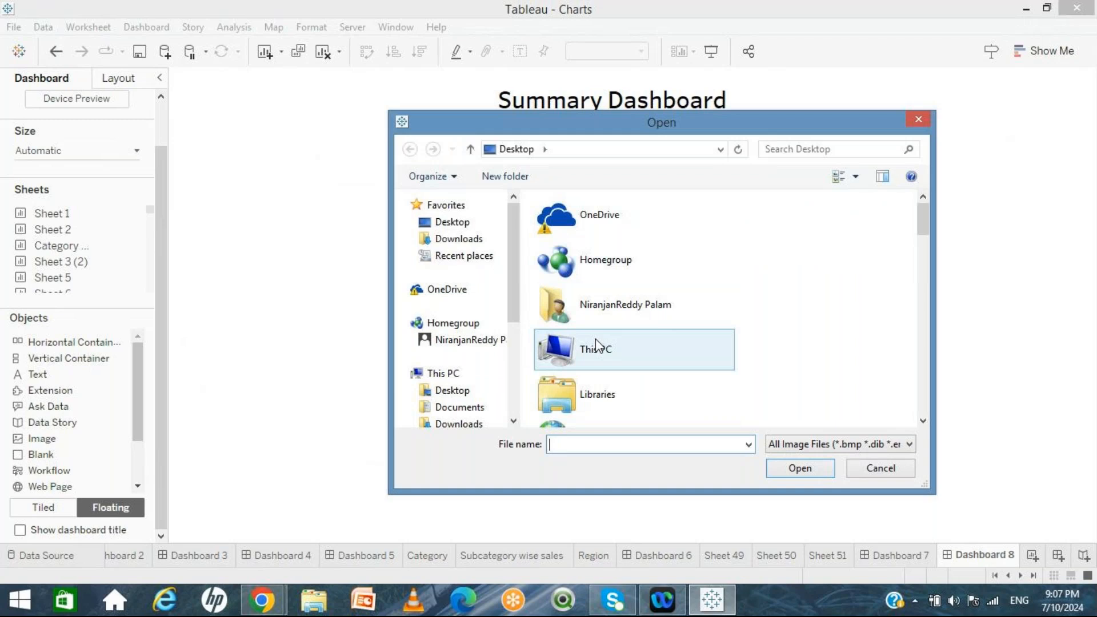
click(583, 398)
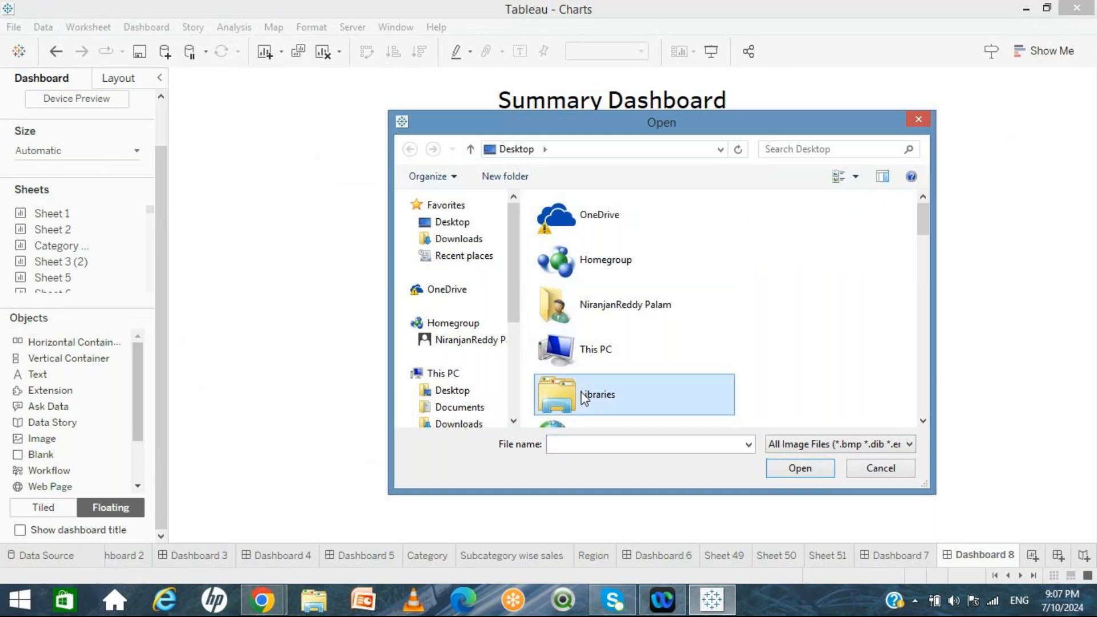
scroll(584, 398, down, 5)
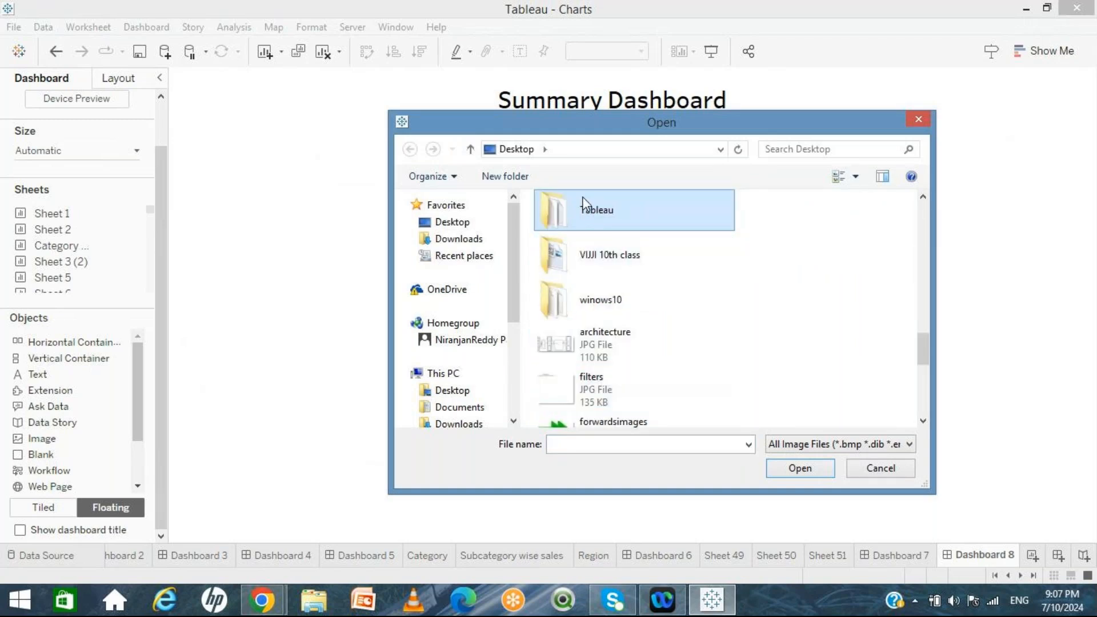
click(918, 377)
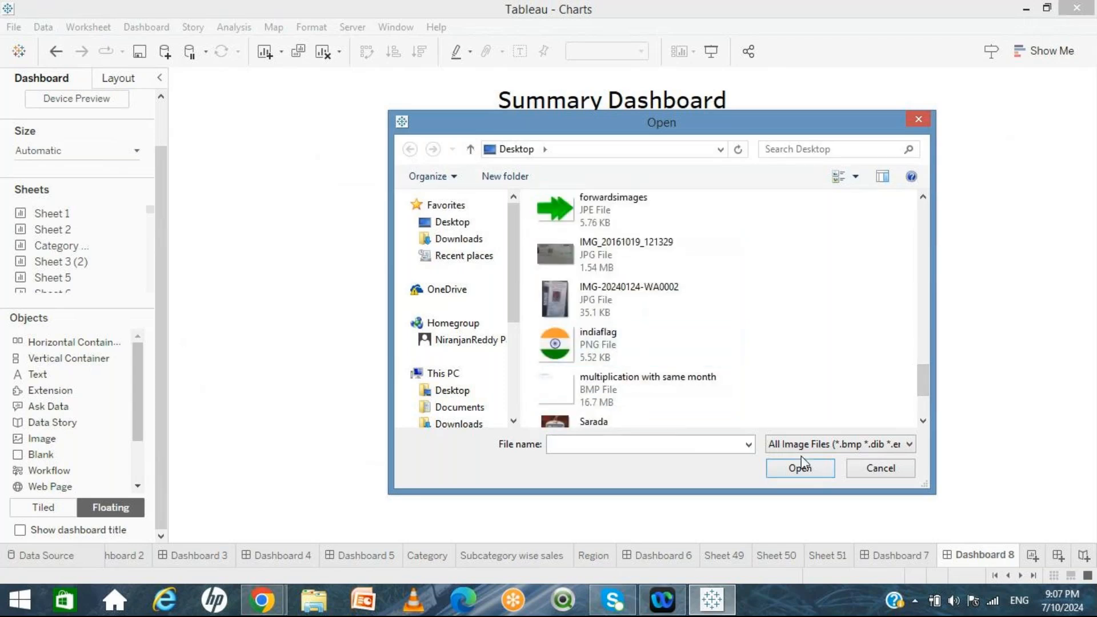
click(630, 366)
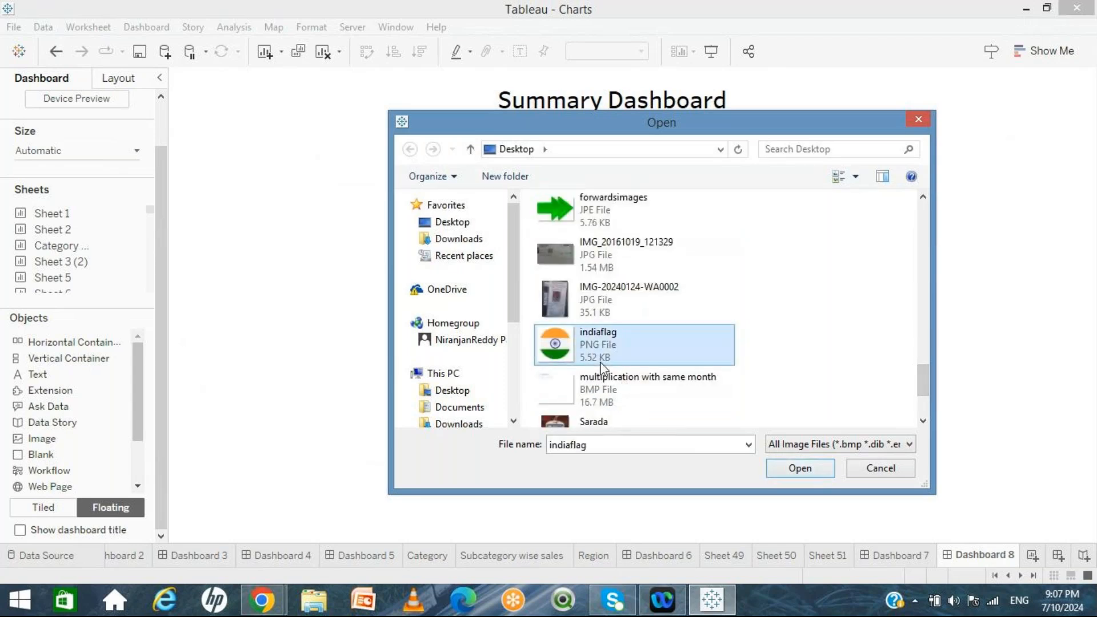
click(780, 475)
click(619, 423)
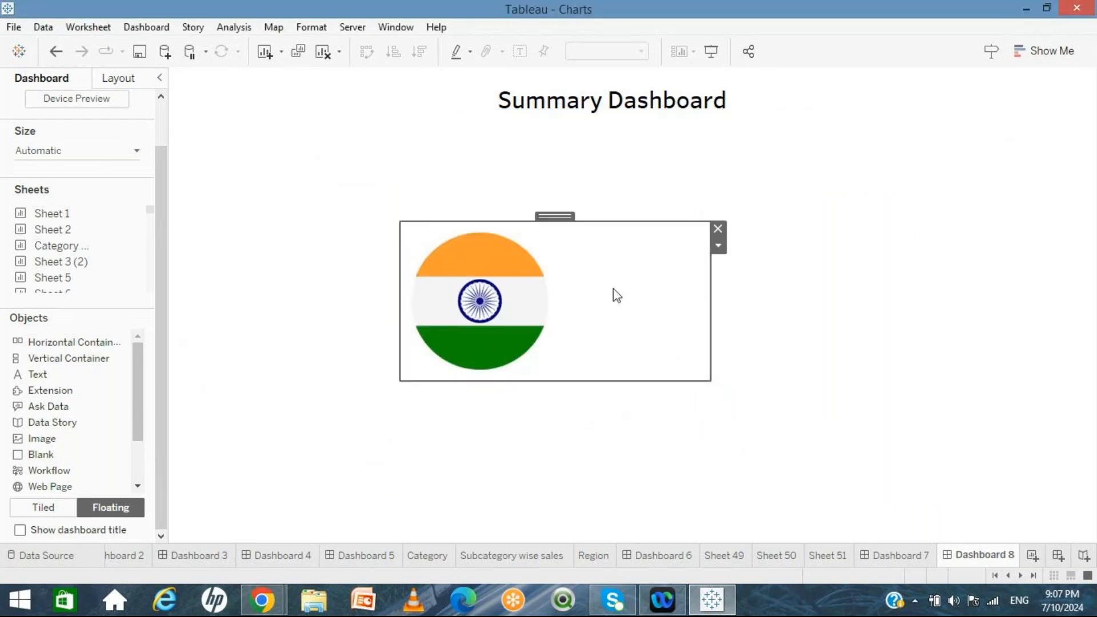
Step: Shrink the flag image to a small logo and move it to the dashboard's upper-right corner, level with the title
drag(555, 216, 330, 67)
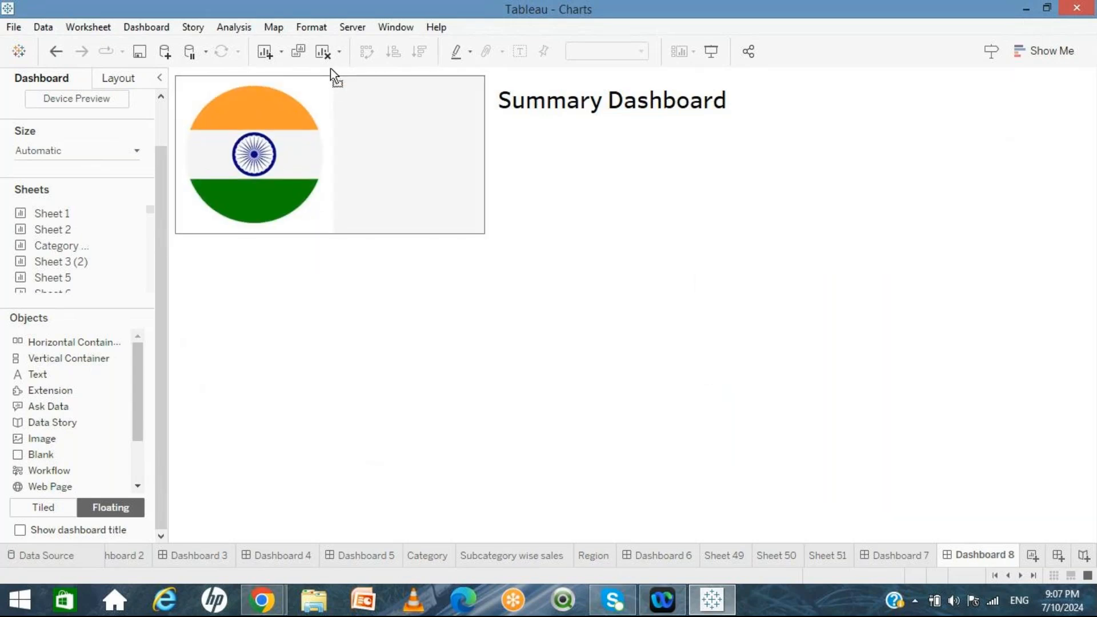
click(324, 217)
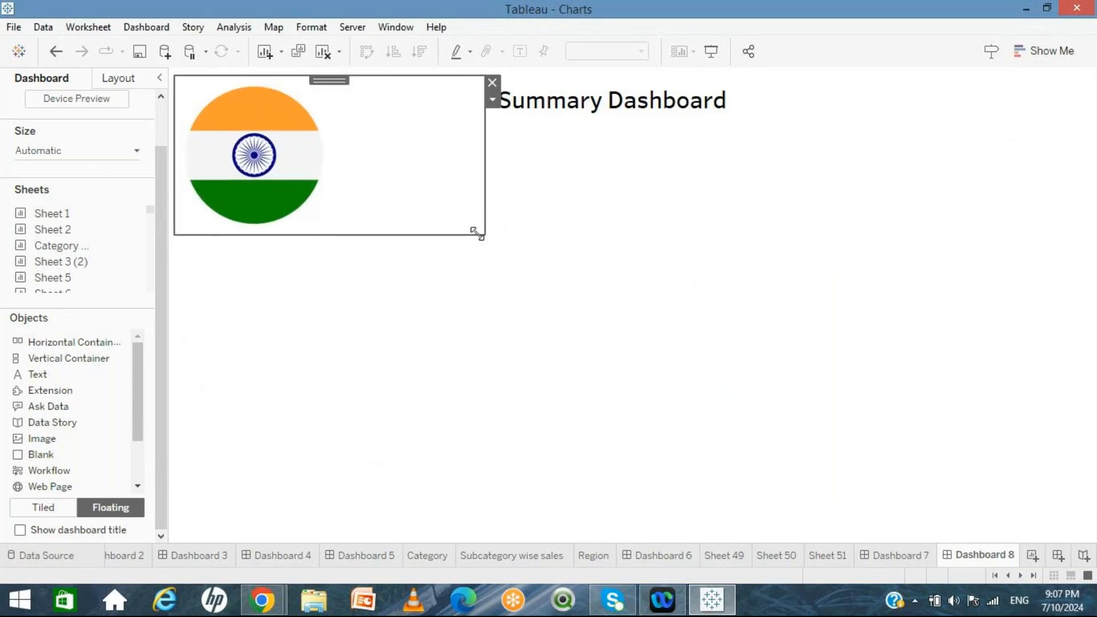
drag(476, 234, 272, 121)
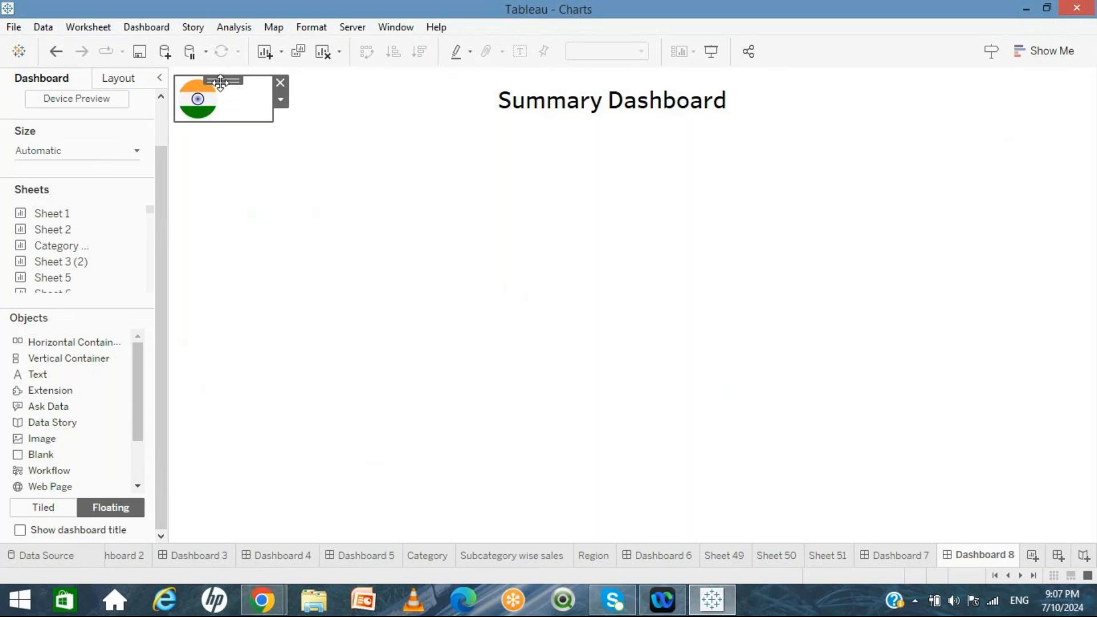
drag(221, 82, 1022, 97)
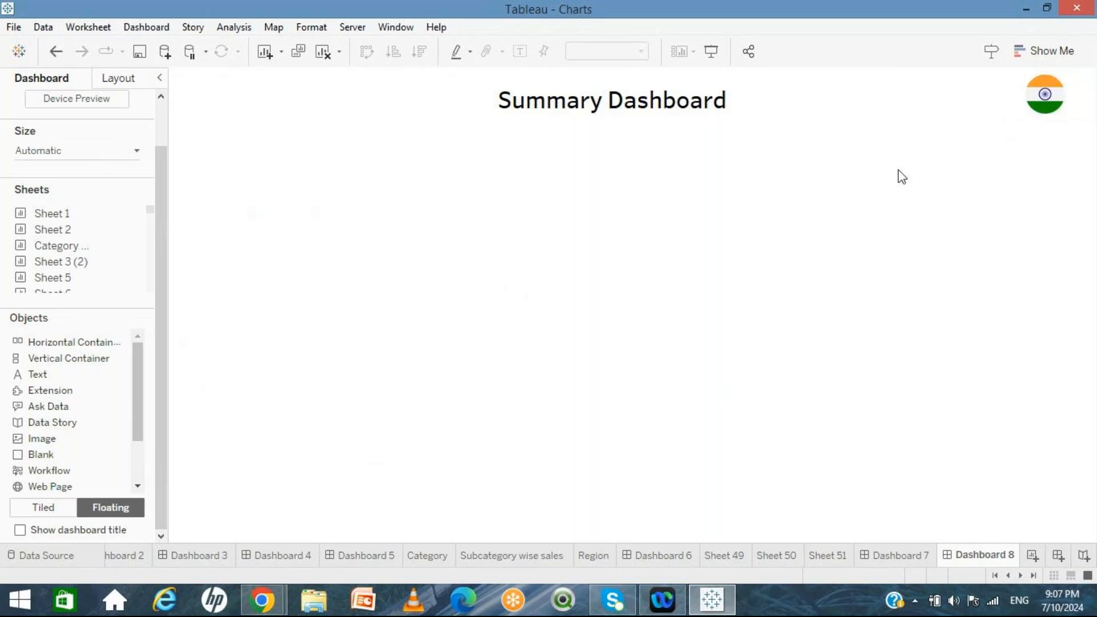
click(1072, 97)
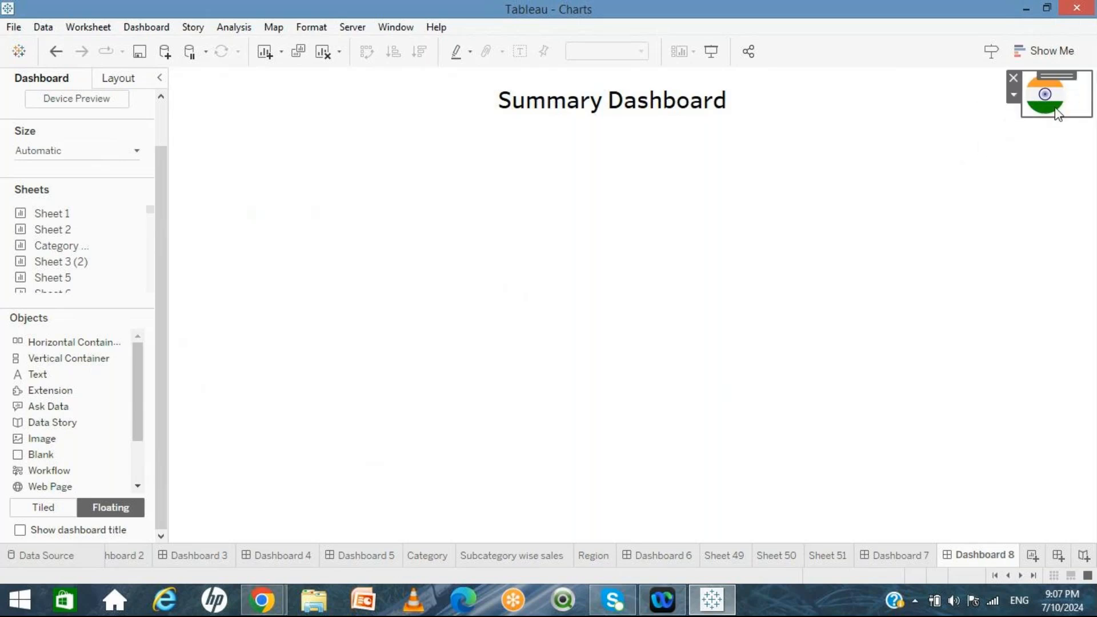
drag(1053, 116, 1053, 107)
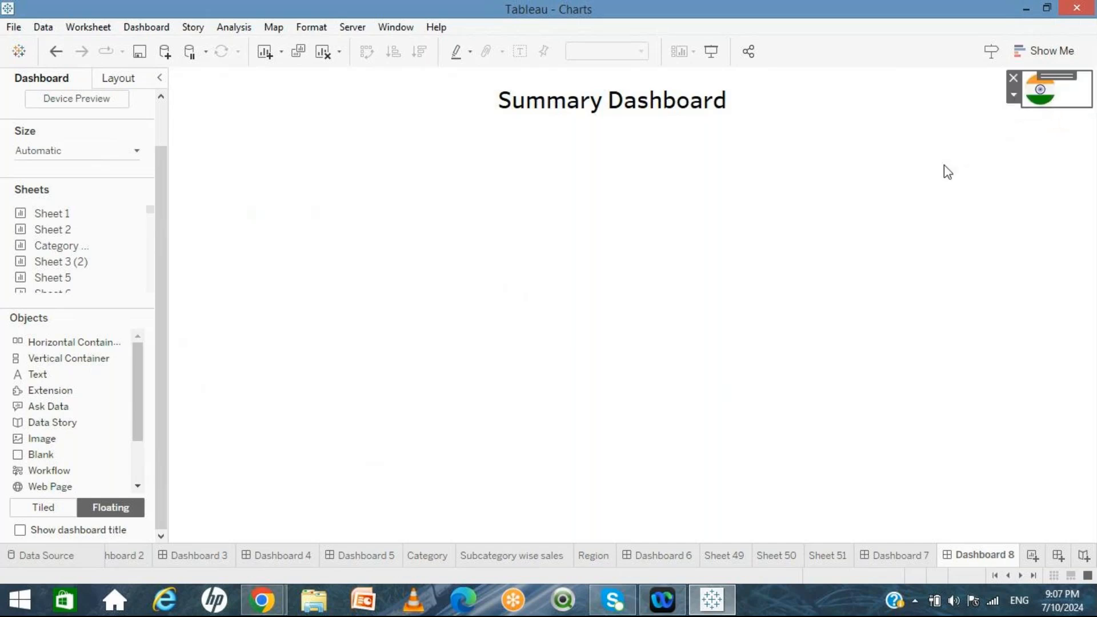
click(943, 166)
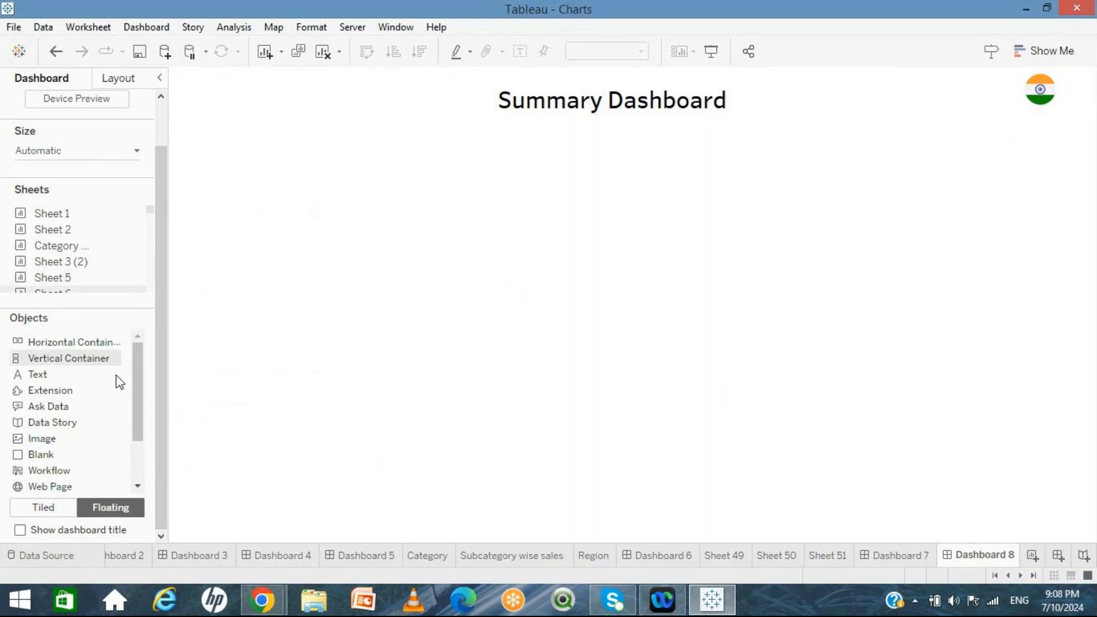
Step: Add a floating horizontal container just below the title, stretched across the full dashboard width and reduced to a thin strip
drag(58, 342, 333, 200)
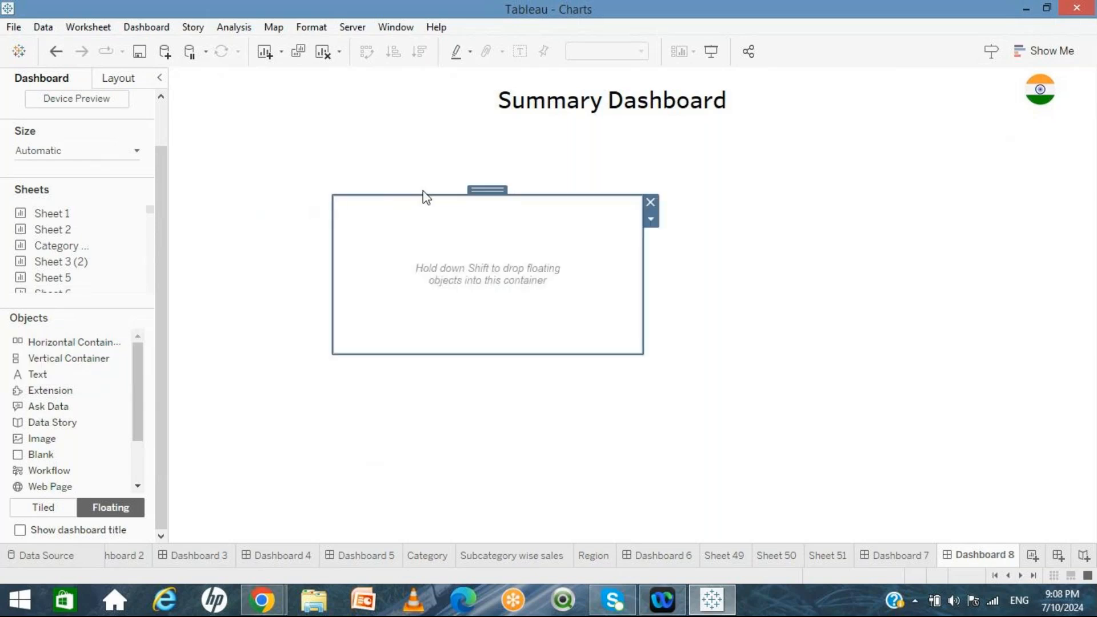
drag(487, 188, 326, 121)
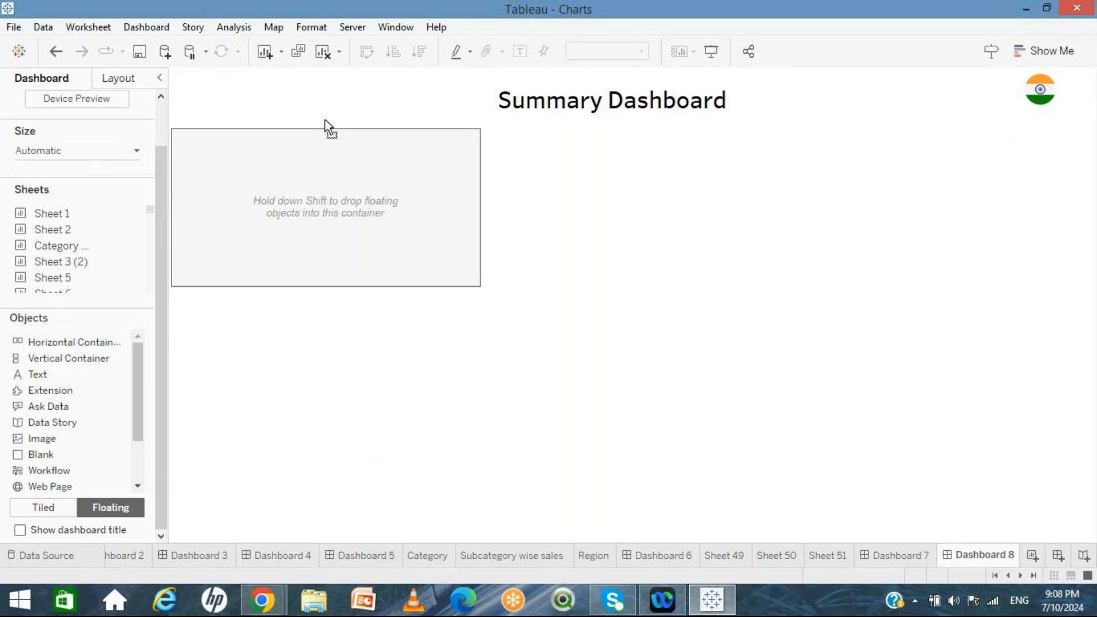
drag(328, 126, 325, 121)
drag(481, 196, 1092, 143)
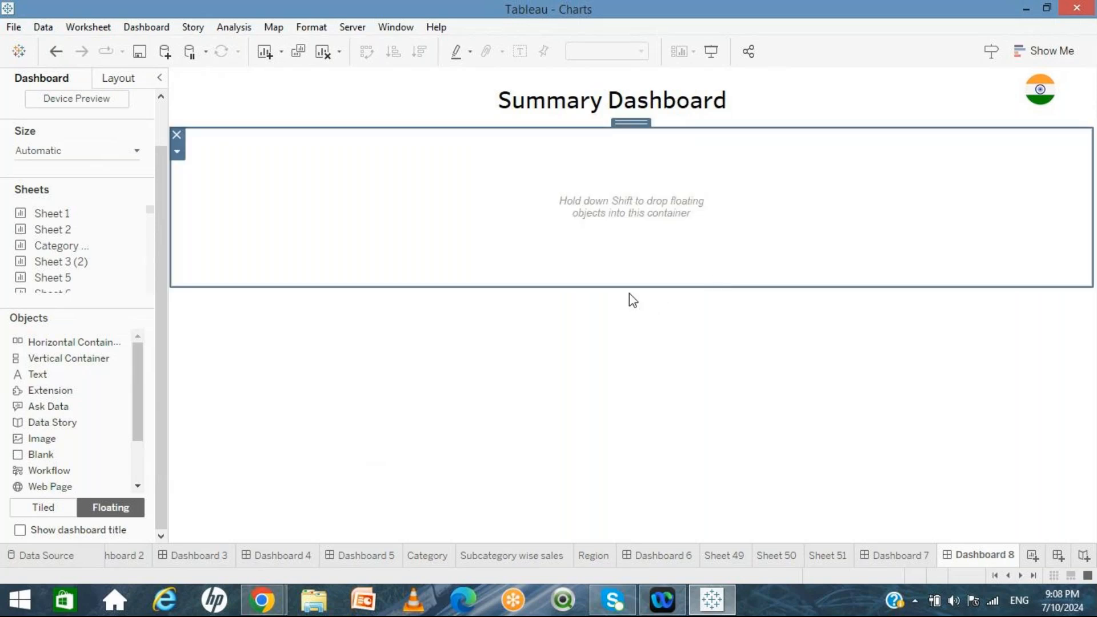
drag(629, 288, 630, 174)
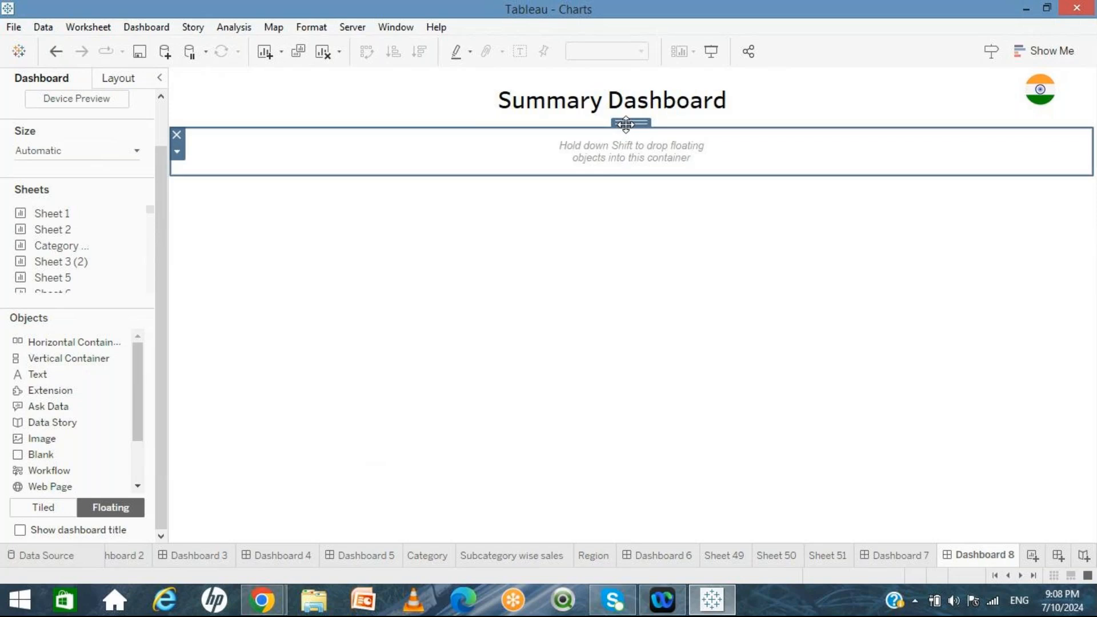
mouse_move(625, 123)
mouse_down()
mouse_move(630, 143)
mouse_move(625, 121)
mouse_up()
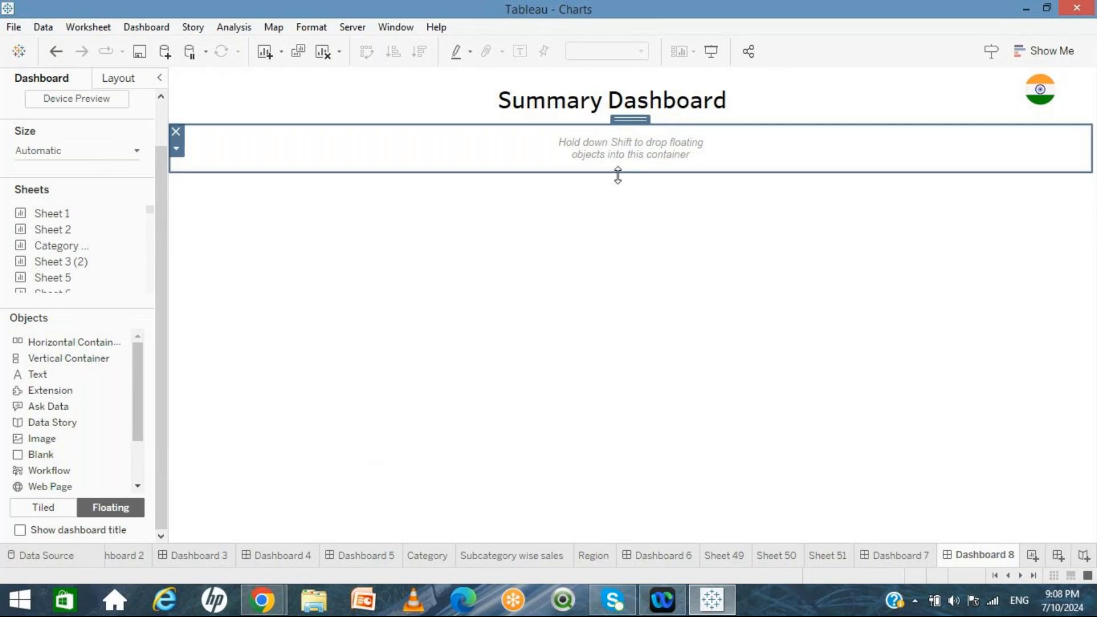
drag(618, 173, 618, 163)
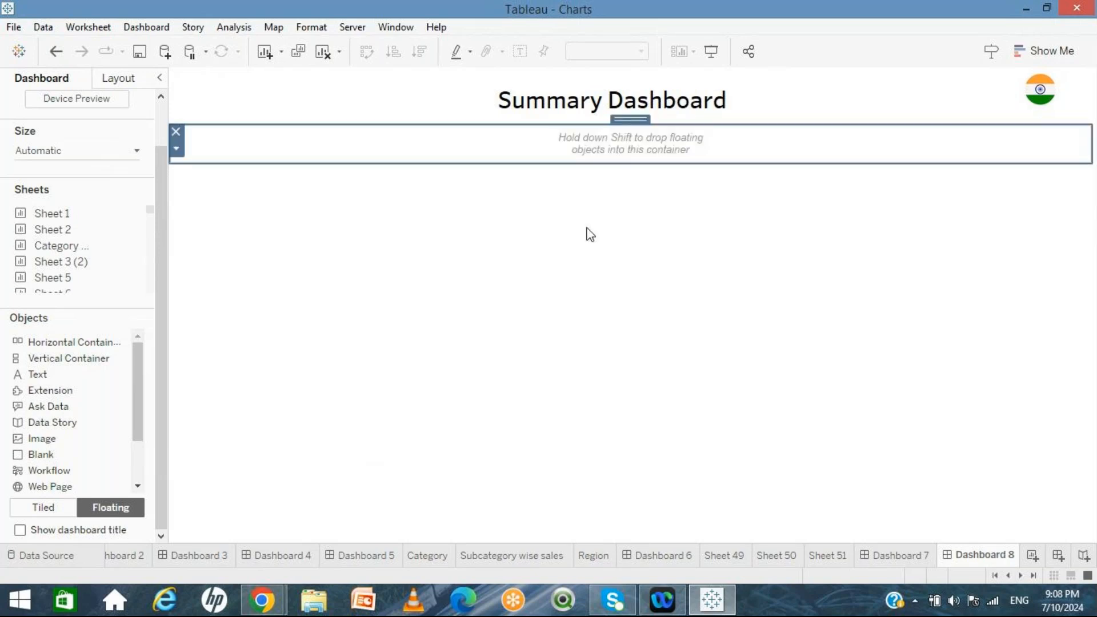
click(460, 255)
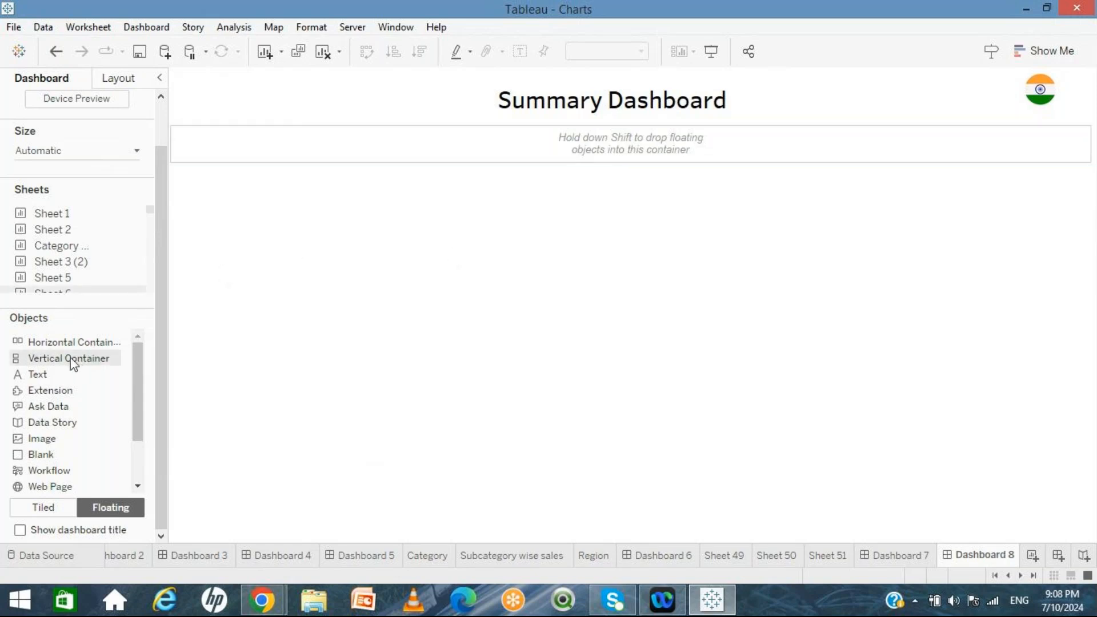
Step: Add a second floating horizontal container directly beneath the thin strip, stretched to full width with no gap between them
drag(60, 349, 177, 175)
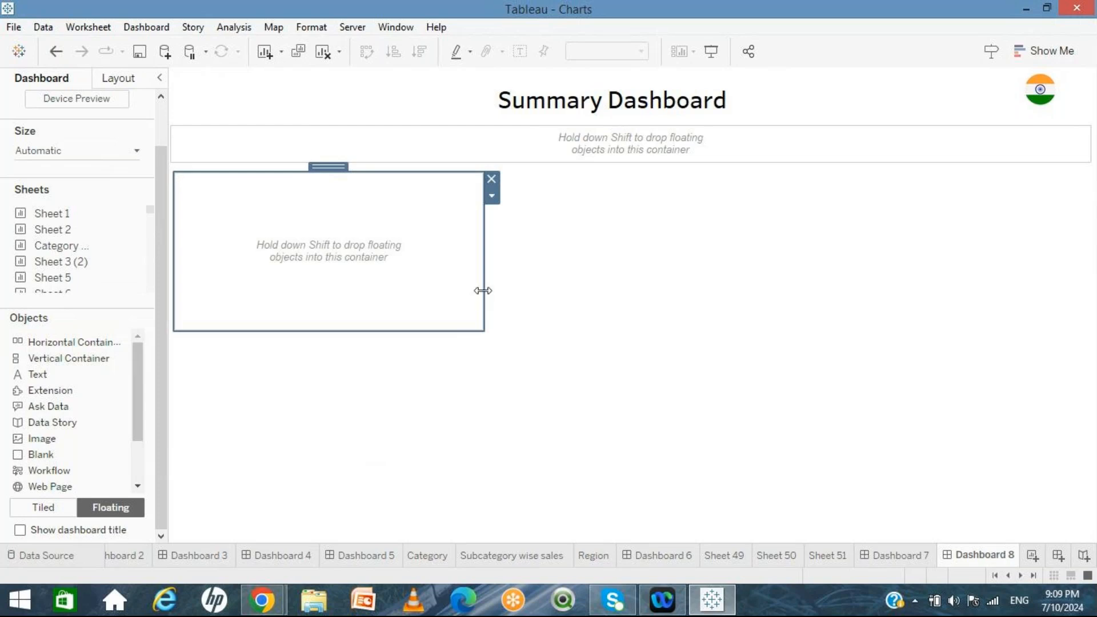
drag(483, 290, 1091, 264)
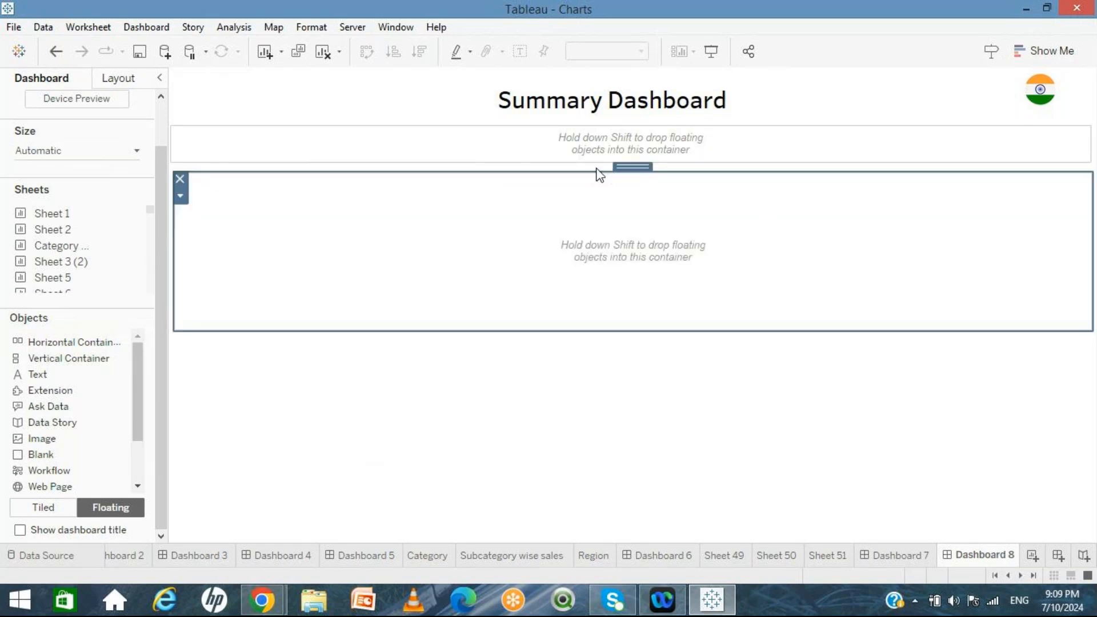
drag(595, 173, 595, 166)
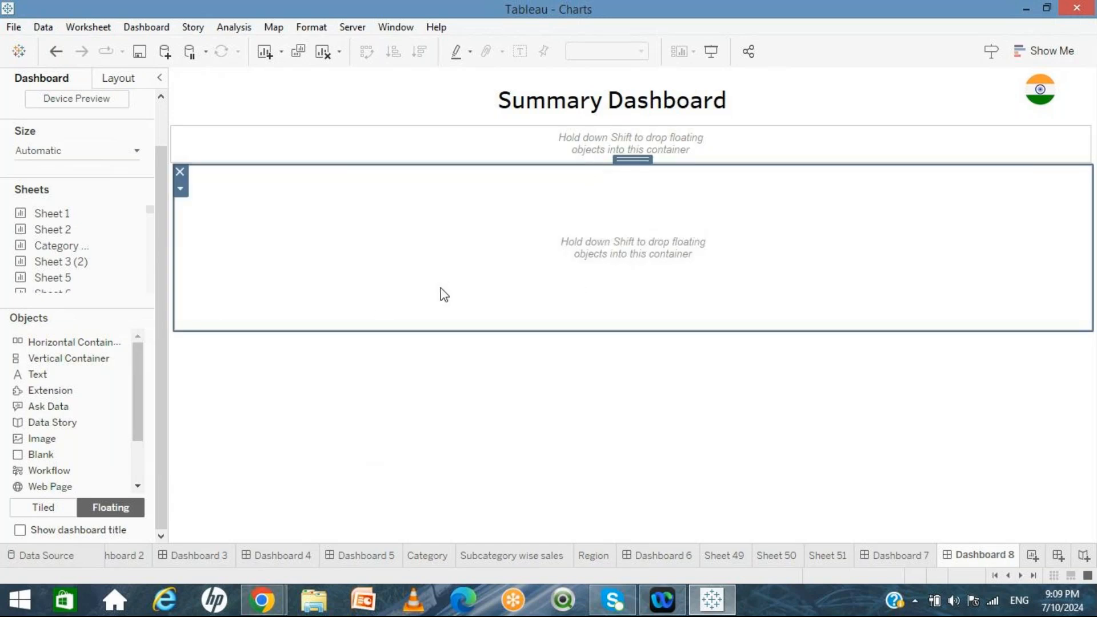
Step: Add the "Category wise sales" sheet to the dashboard and place it inside the lower, larger container
mouse_move(127, 235)
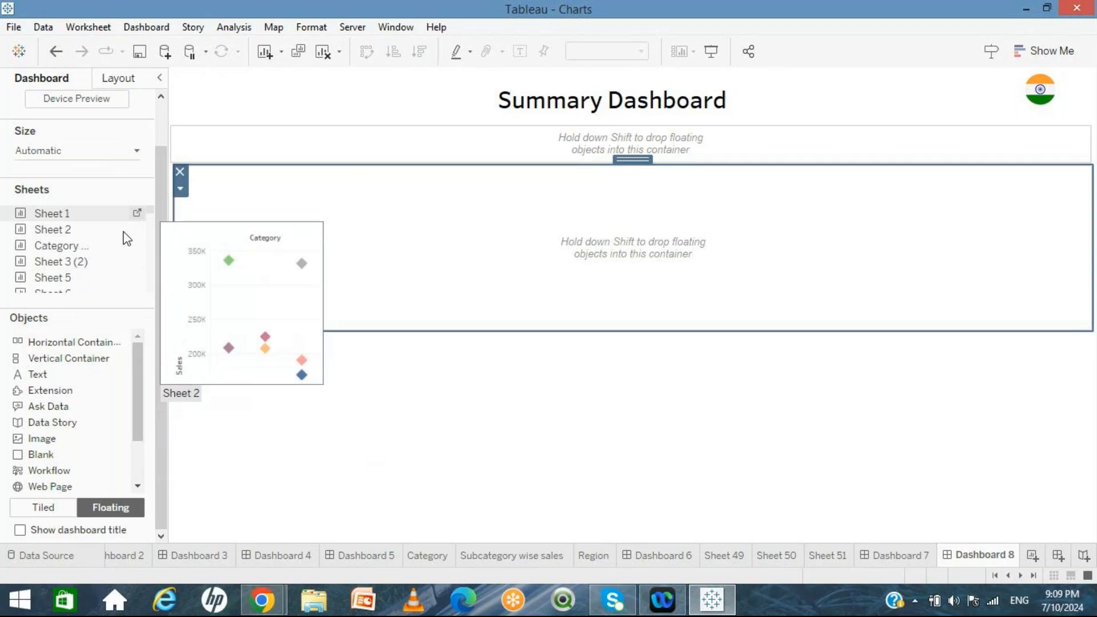
mouse_move(67, 248)
drag(67, 245, 310, 395)
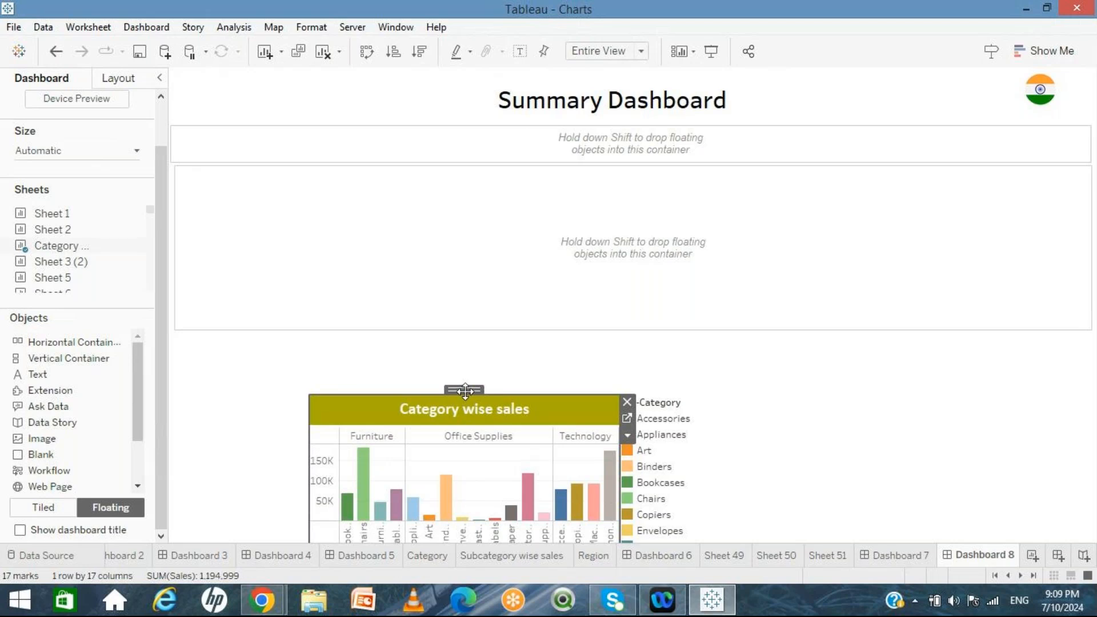
mouse_move(466, 391)
mouse_down()
mouse_move(462, 248)
mouse_move(468, 394)
mouse_move(476, 256)
mouse_move(466, 379)
mouse_up()
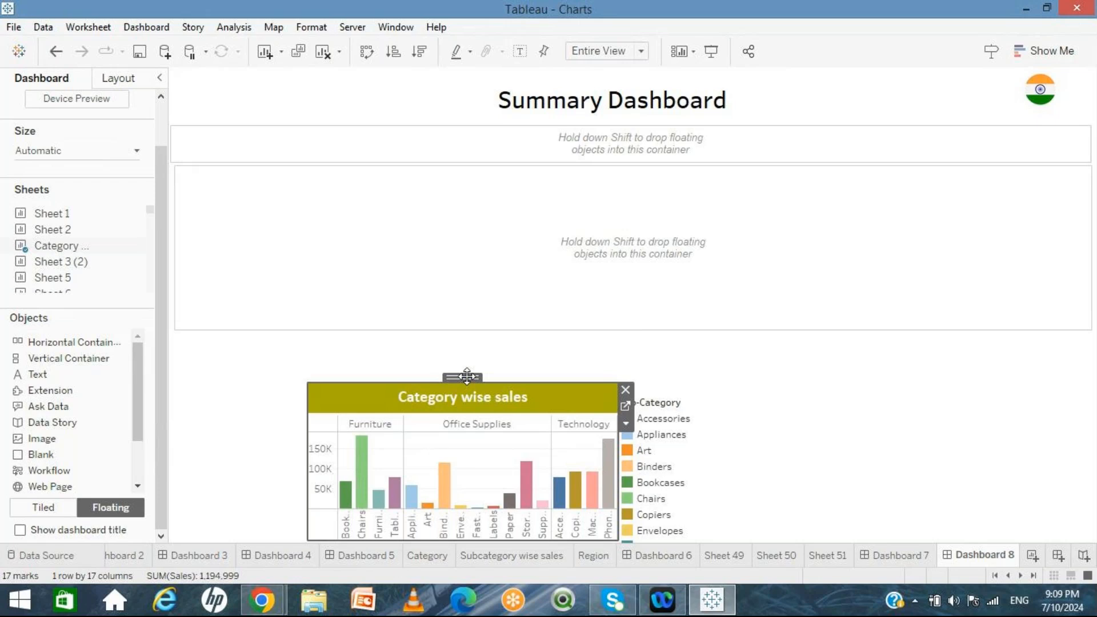
drag(466, 376, 489, 252)
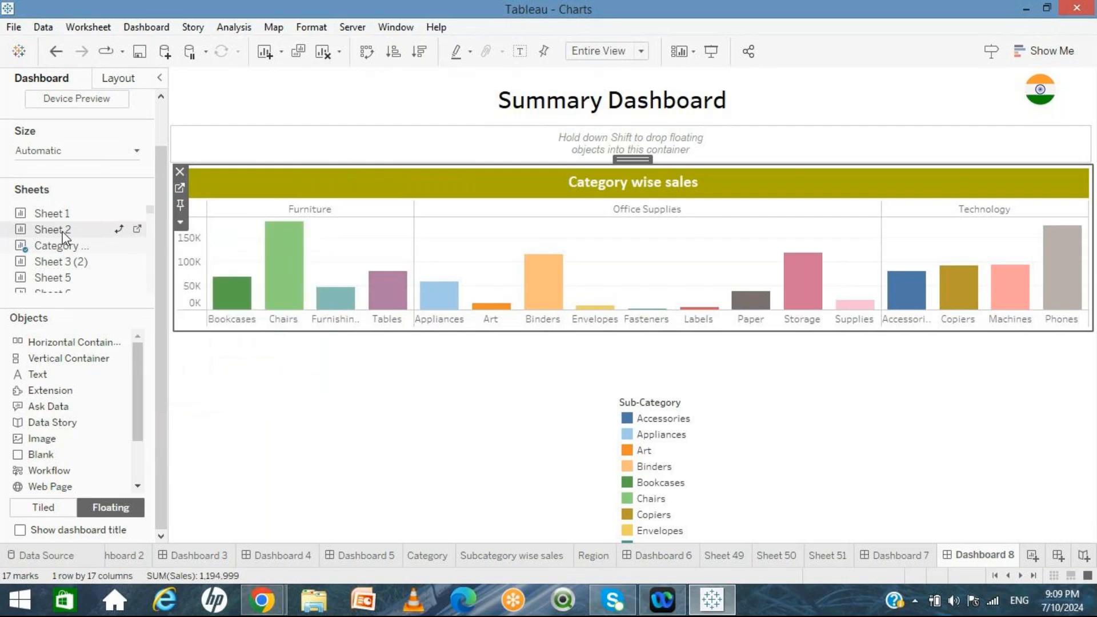
Step: Add Sheet 2 at roughly half width beside the "Category wise sales" chart in the container, and remove the floating Sub-Category legend
drag(66, 237, 790, 236)
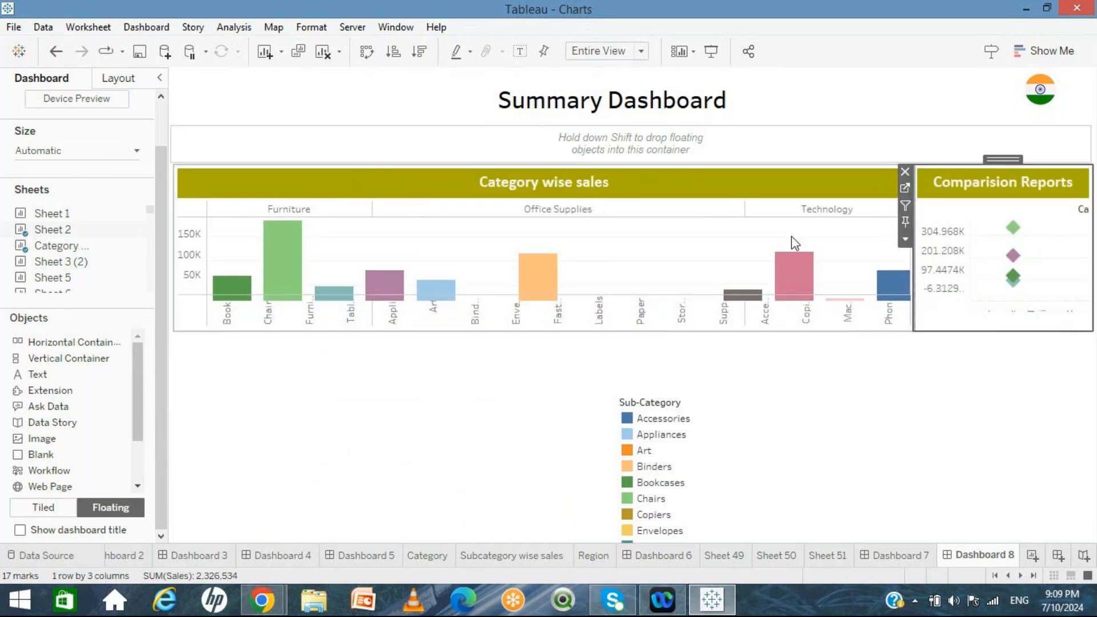
drag(911, 252, 611, 280)
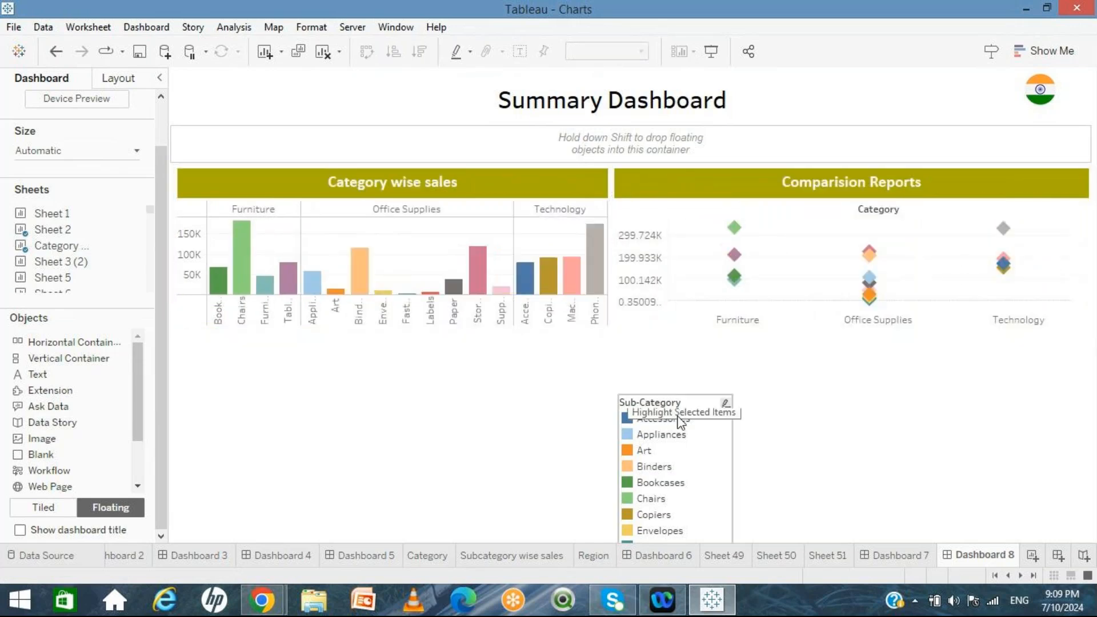
click(712, 466)
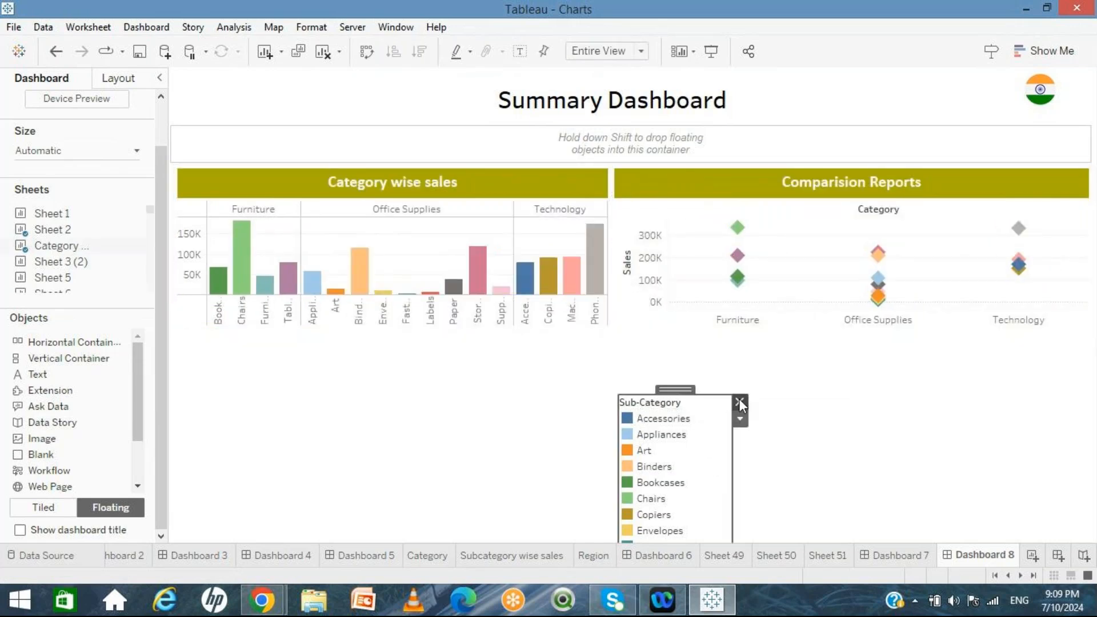
click(738, 399)
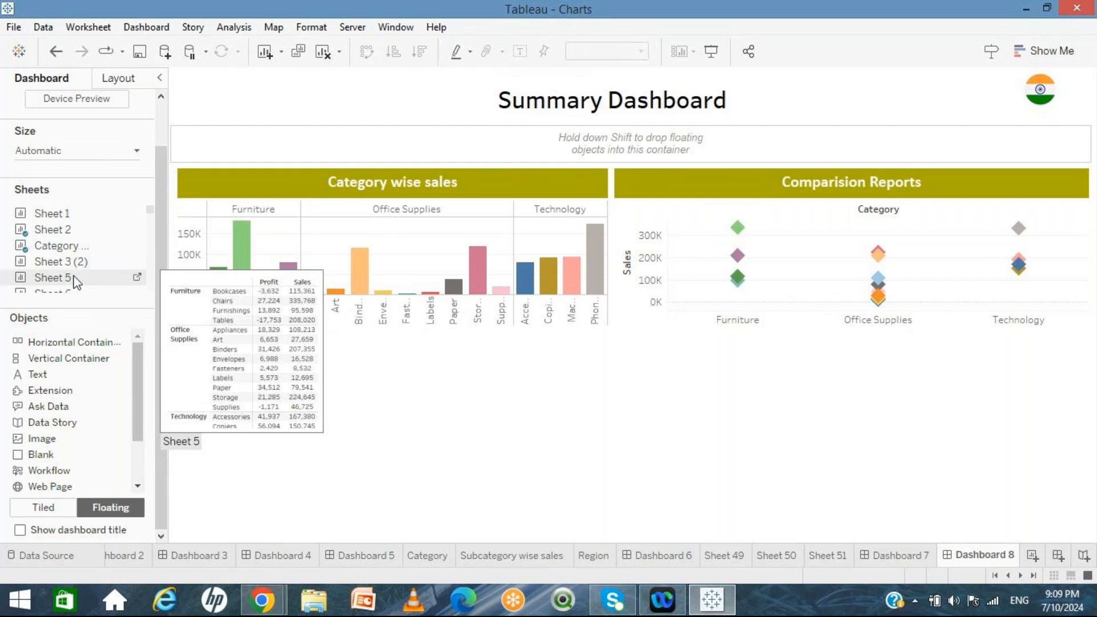
Step: Add Sheet 50 as a floating map below the "Comparision Reports" chart at the dashboard's right edge and increase its height
drag(150, 212, 145, 293)
mouse_move(120, 293)
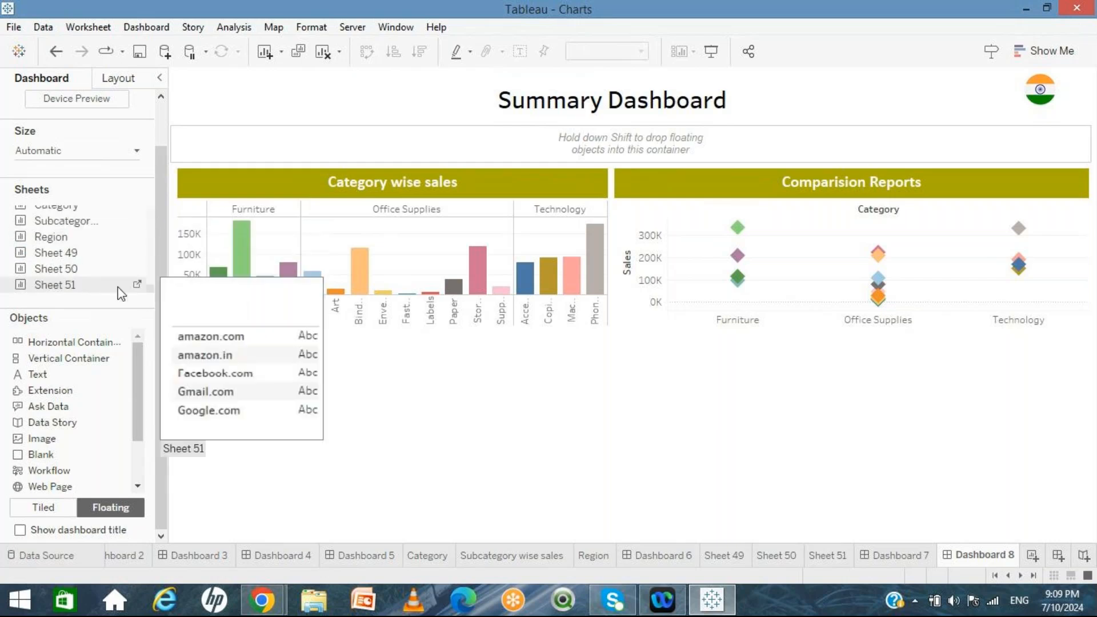
drag(73, 271, 266, 360)
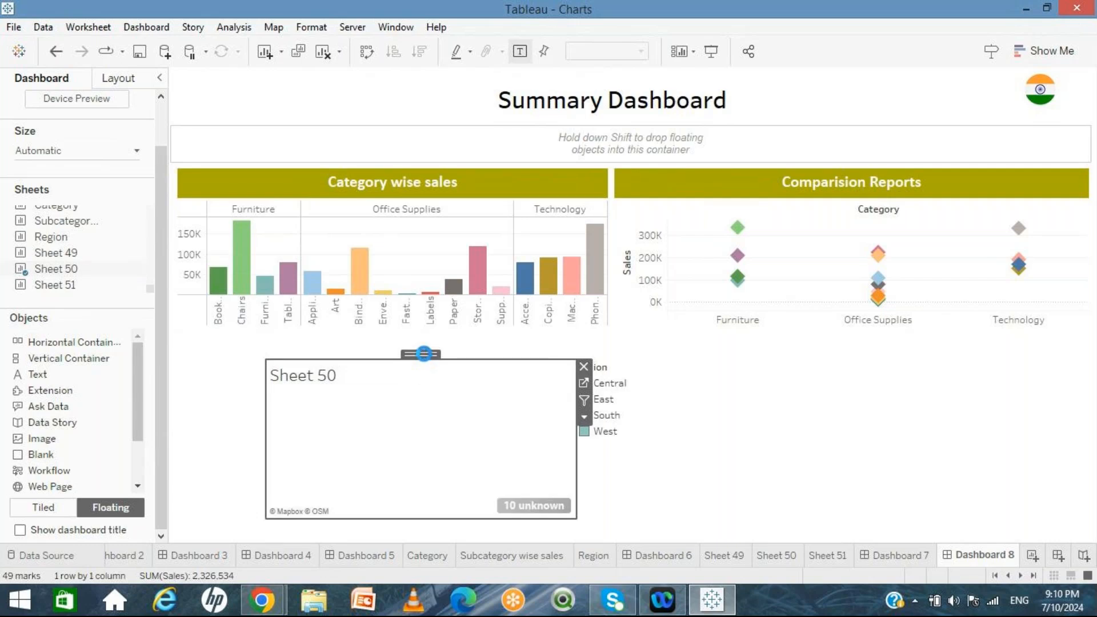
drag(424, 353, 937, 334)
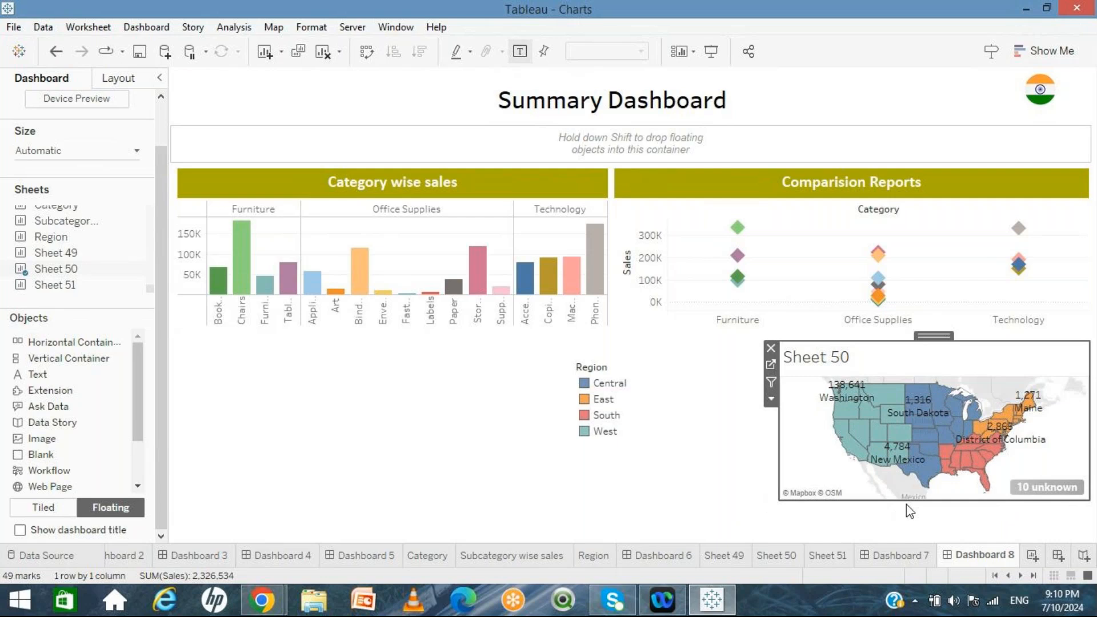
drag(907, 503, 916, 536)
Step: Remove the floating Region legend and widen the Sheet 50 map to span the width beneath the "Comparision Reports" chart
click(638, 395)
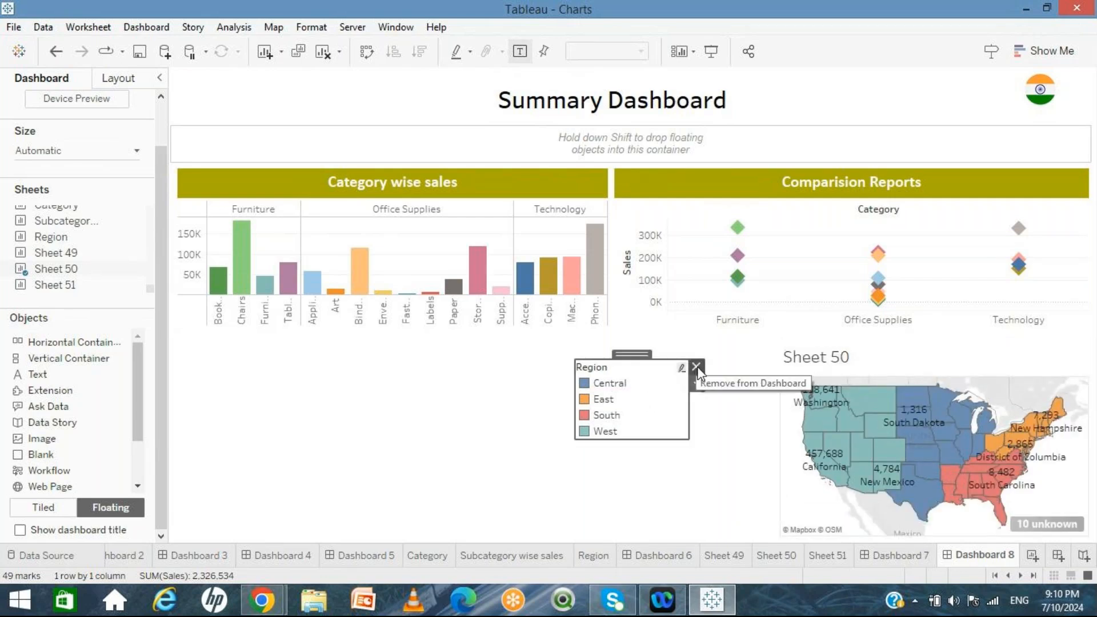
click(697, 366)
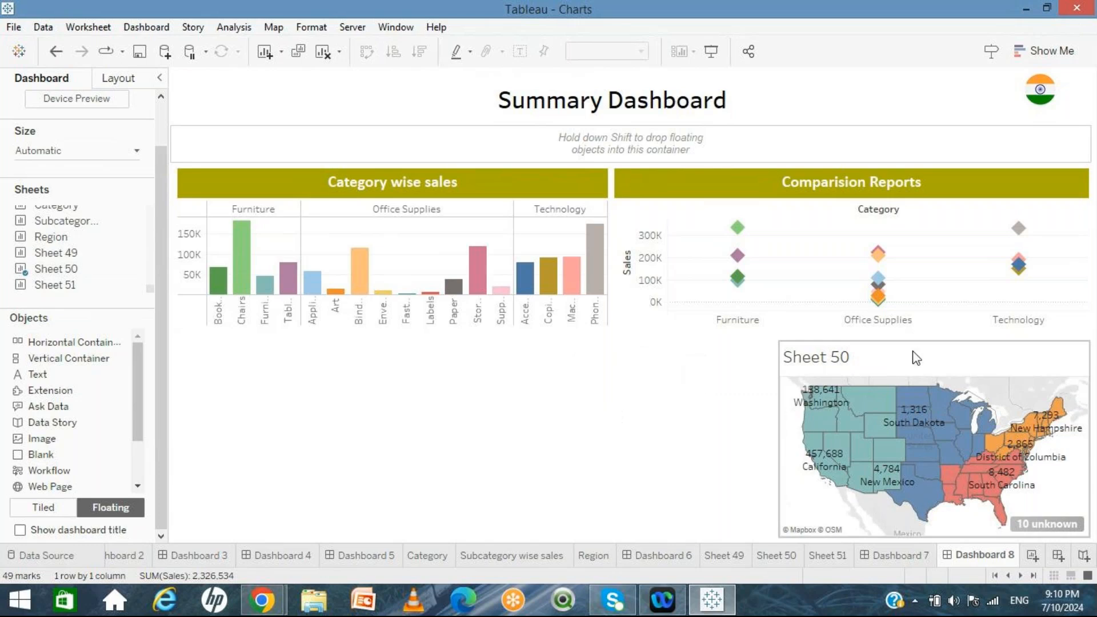
drag(763, 437, 619, 437)
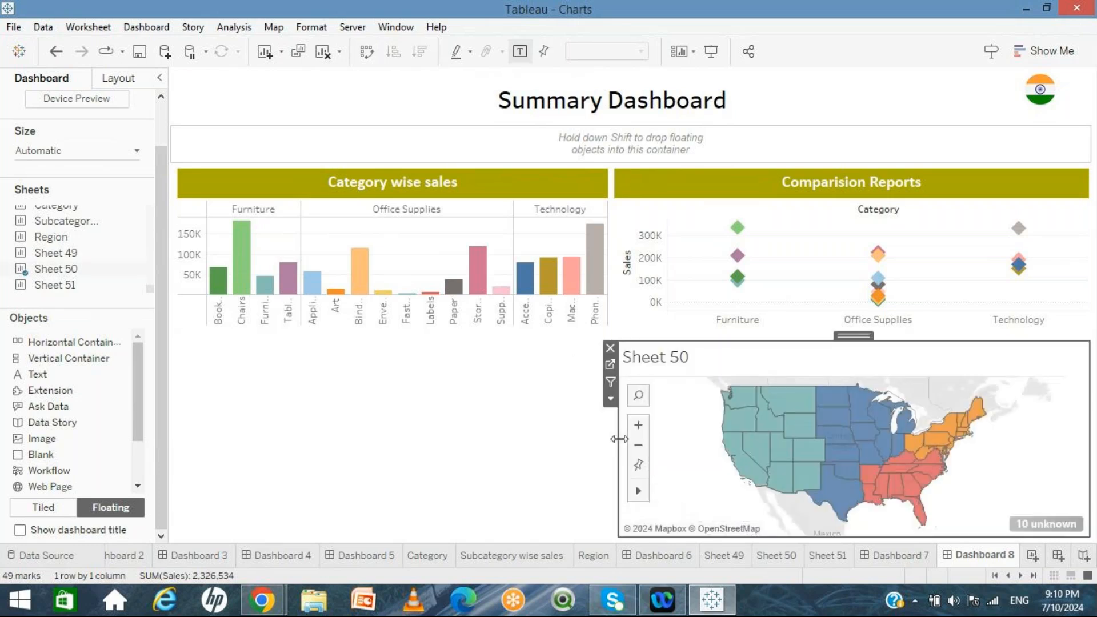
Step: Add the Sheet 49 pie chart as a floating object below the "Category wise sales" chart and remove its Region and Sales legends
mouse_move(64, 290)
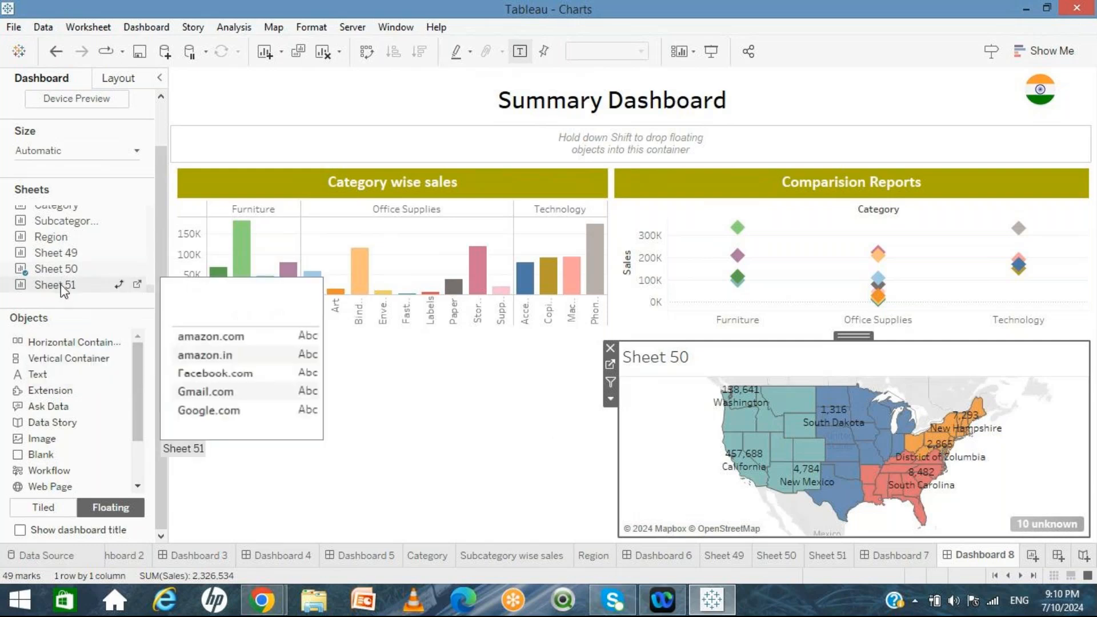
mouse_move(57, 260)
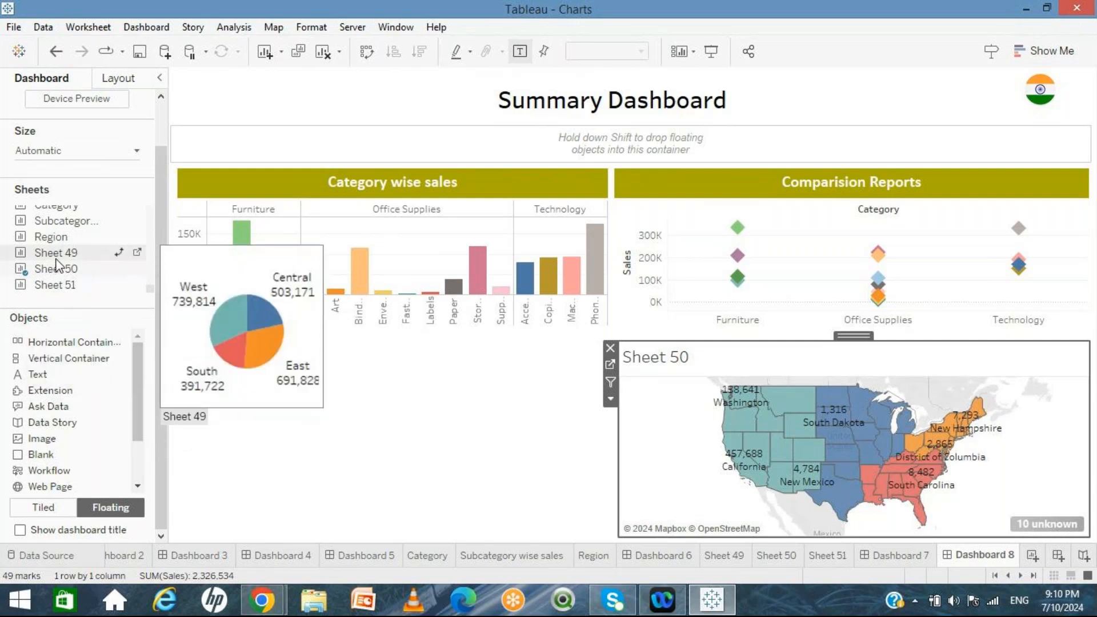
drag(57, 269, 175, 346)
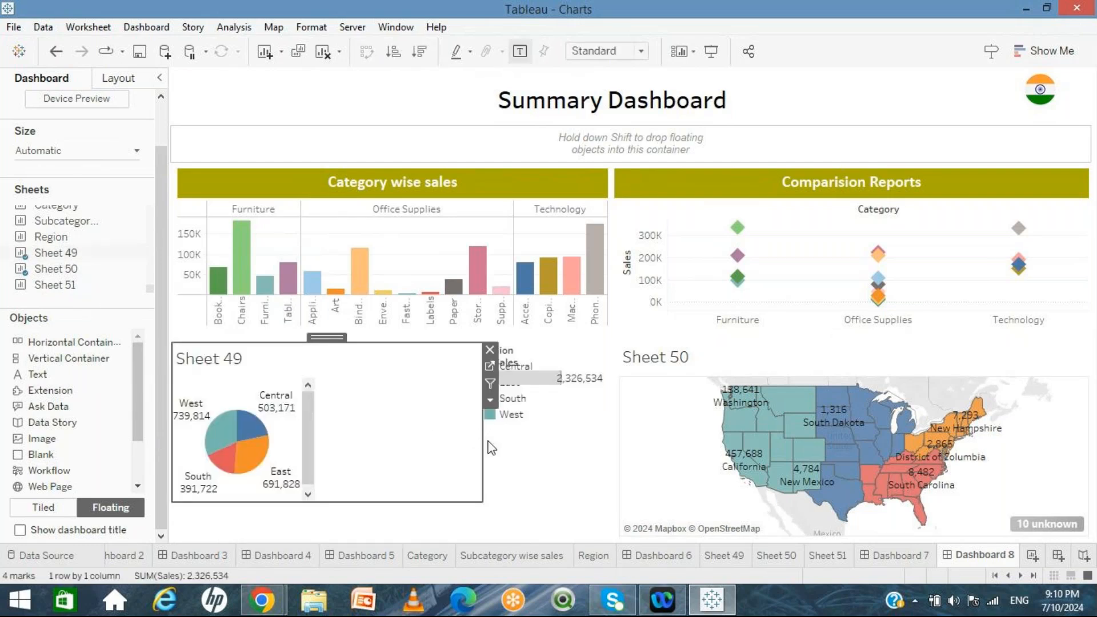
click(548, 399)
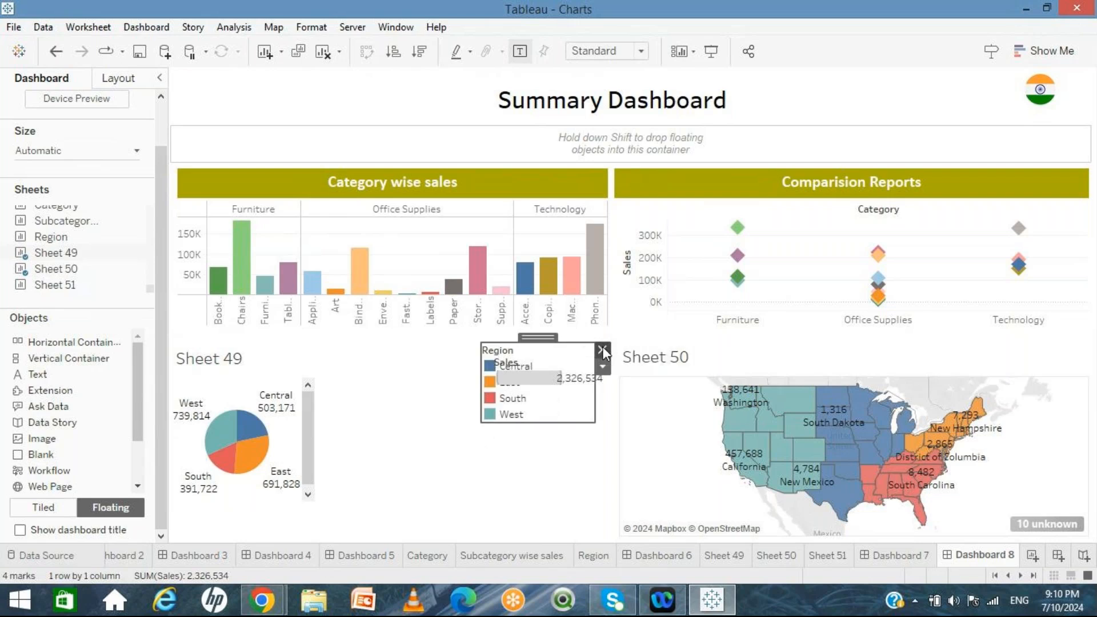
click(600, 351)
click(567, 372)
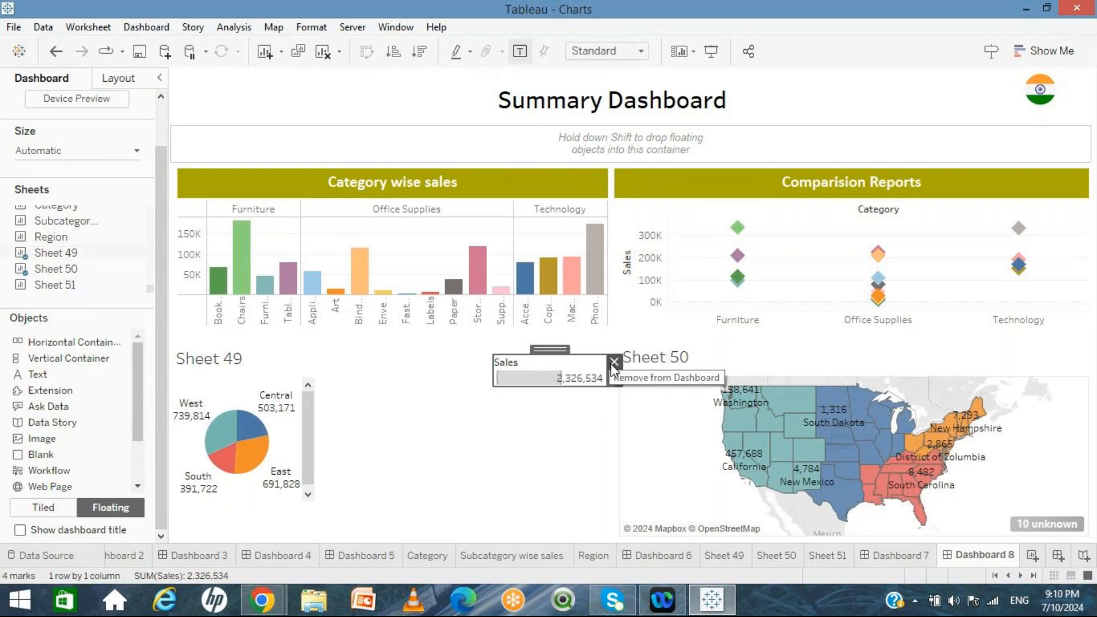
click(612, 362)
Step: Fit the Sheet 49 pie chart to Entire View and enlarge it to fill the space beside the map
click(365, 449)
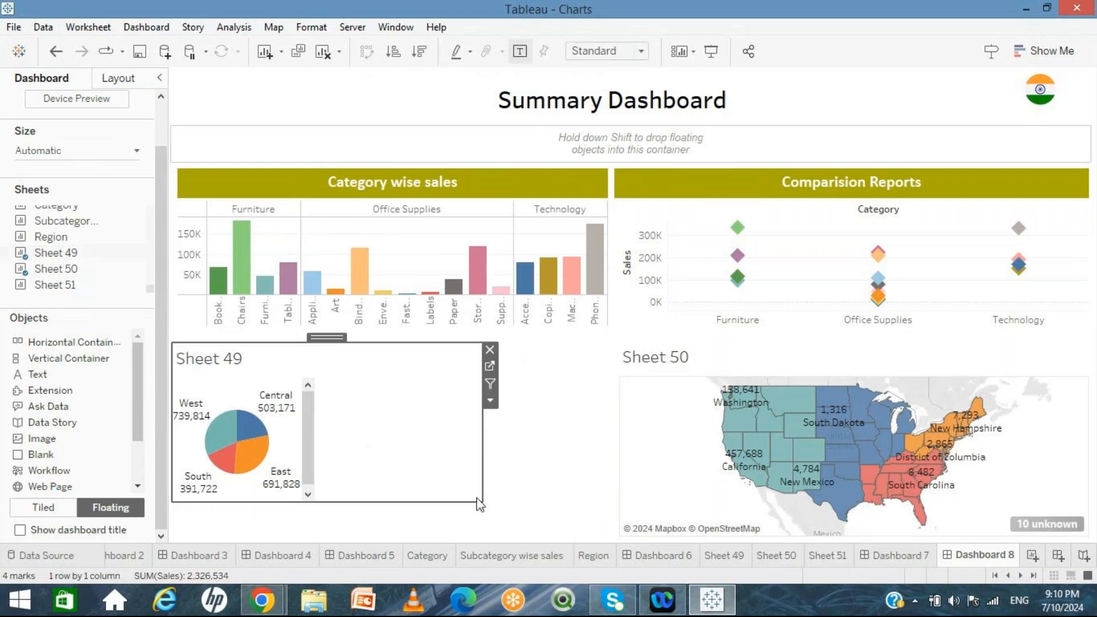
click(490, 401)
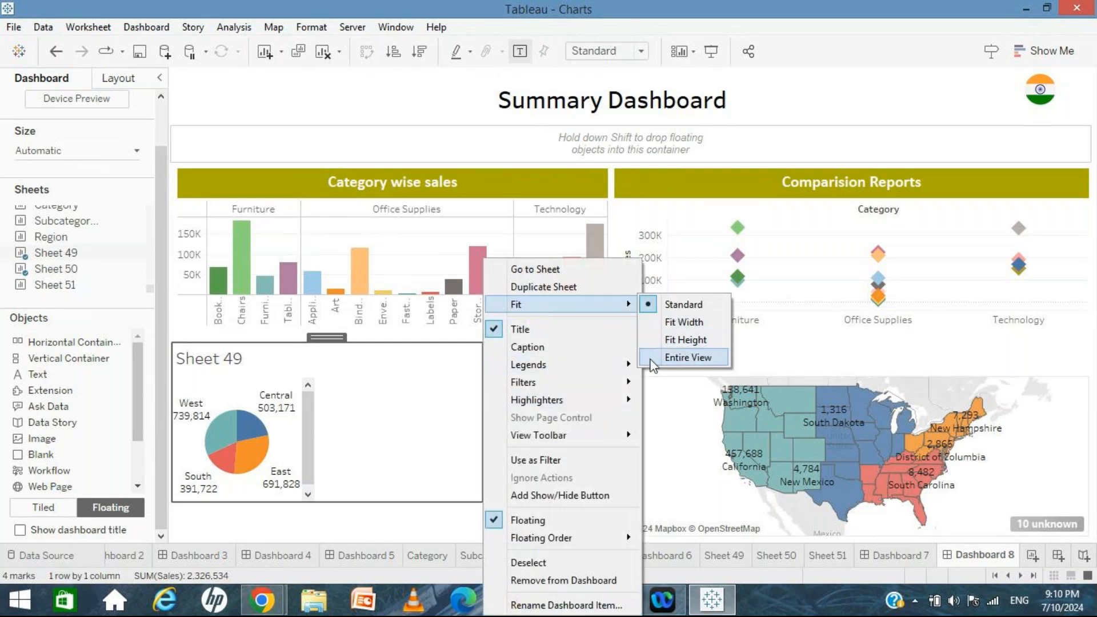
click(657, 358)
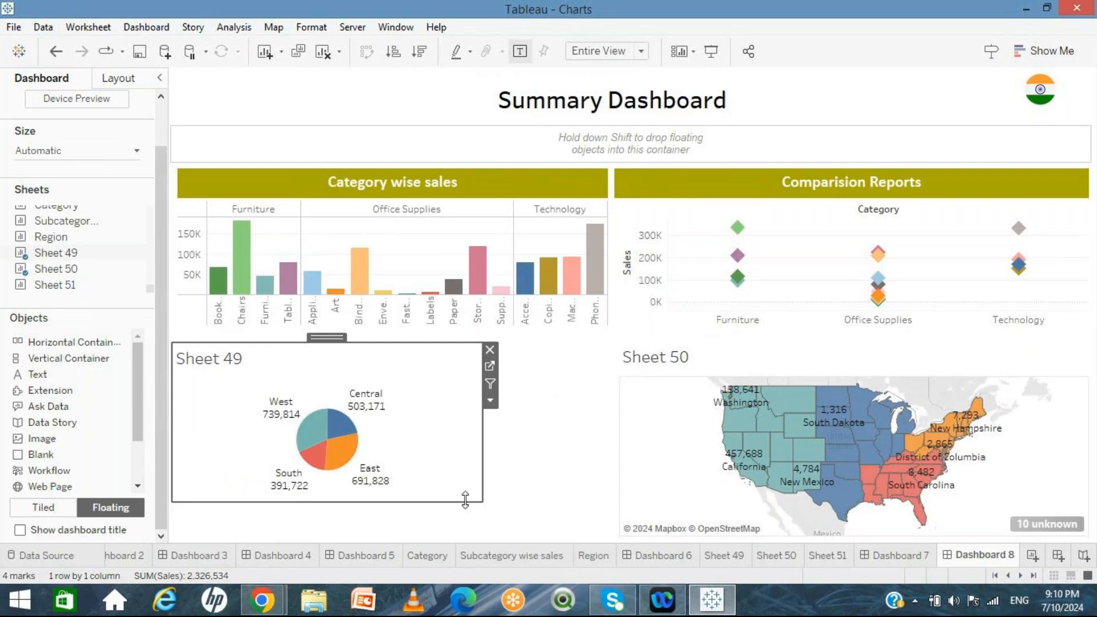
drag(465, 499, 577, 523)
drag(473, 519, 612, 540)
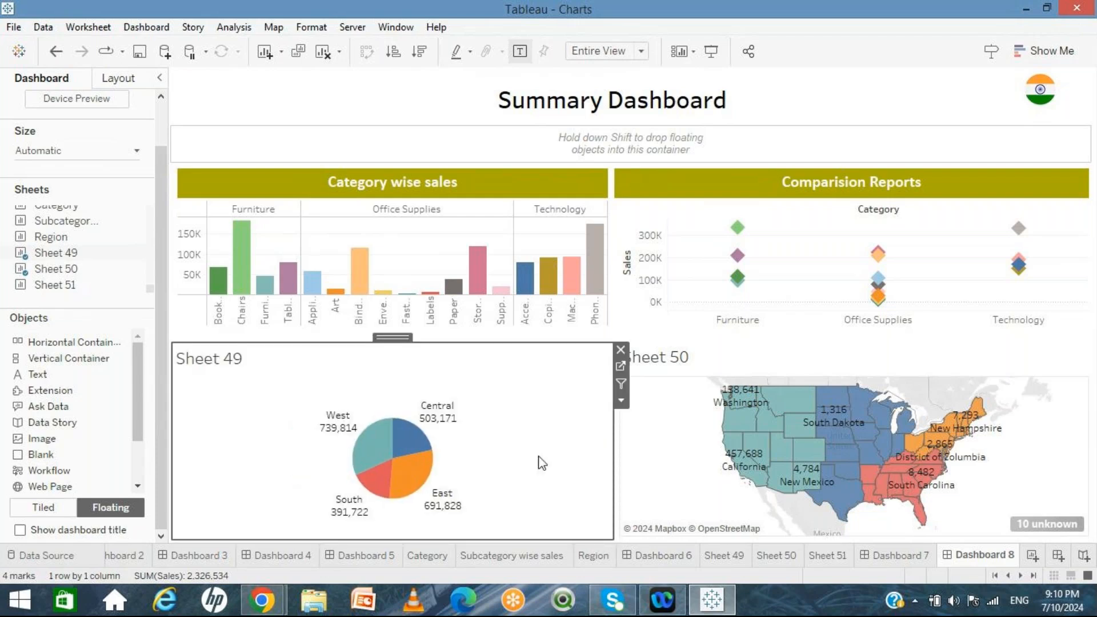
Step: Replace the pie chart's title with "Region wise sales", centred and bold
double_click(280, 373)
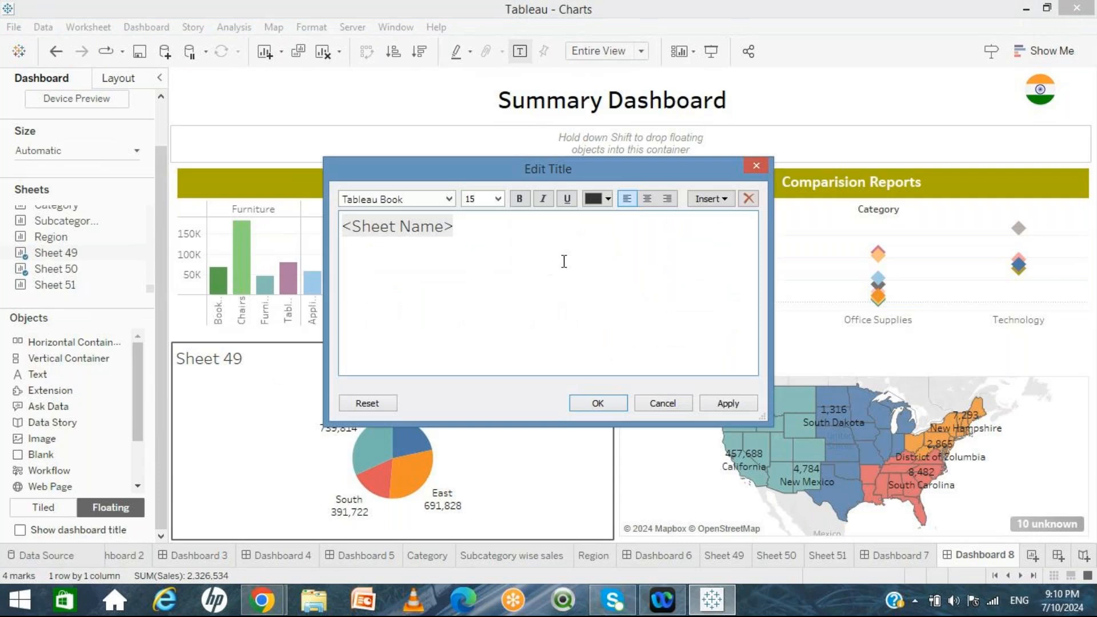
text(R)
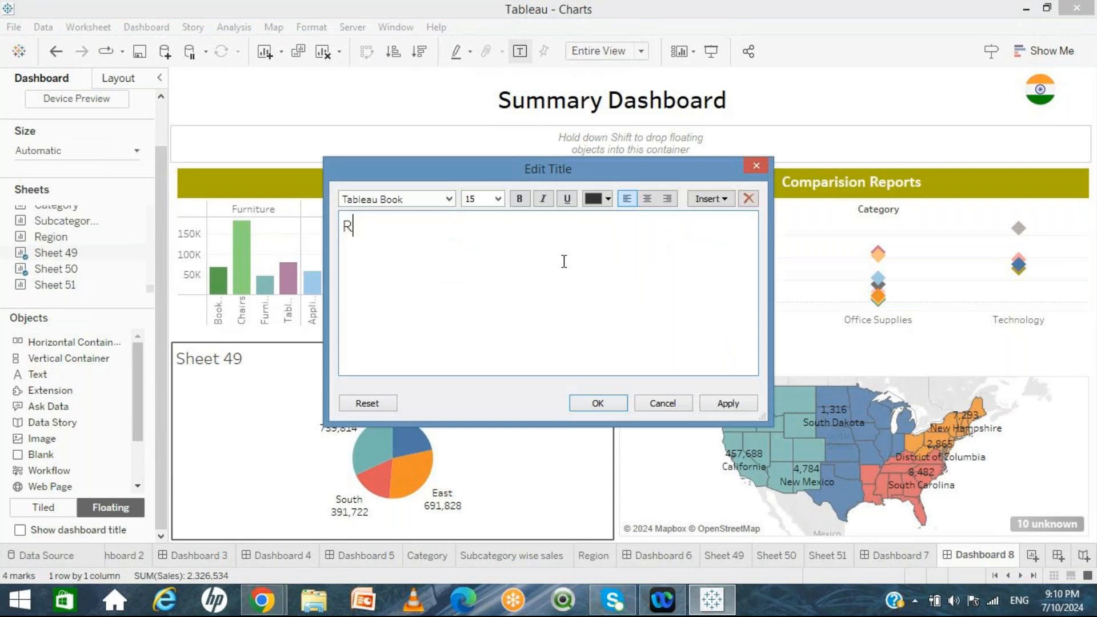
text(egion wise saels)
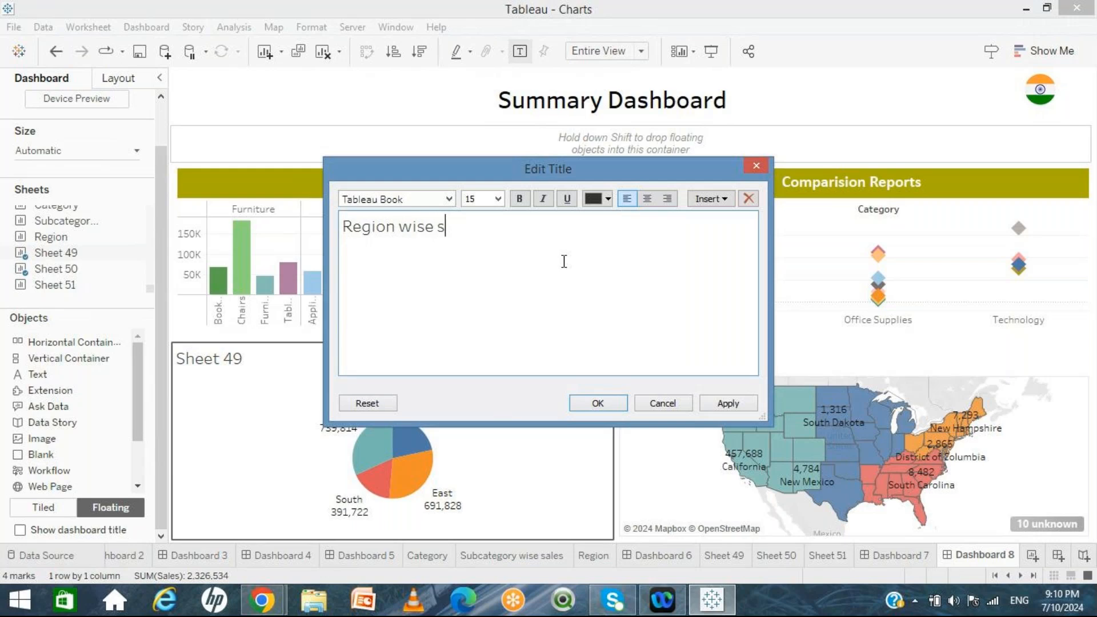
key(BackSpace)
key(BackSpace)
key(BackSpace)
text(les)
key(ctrl+a)
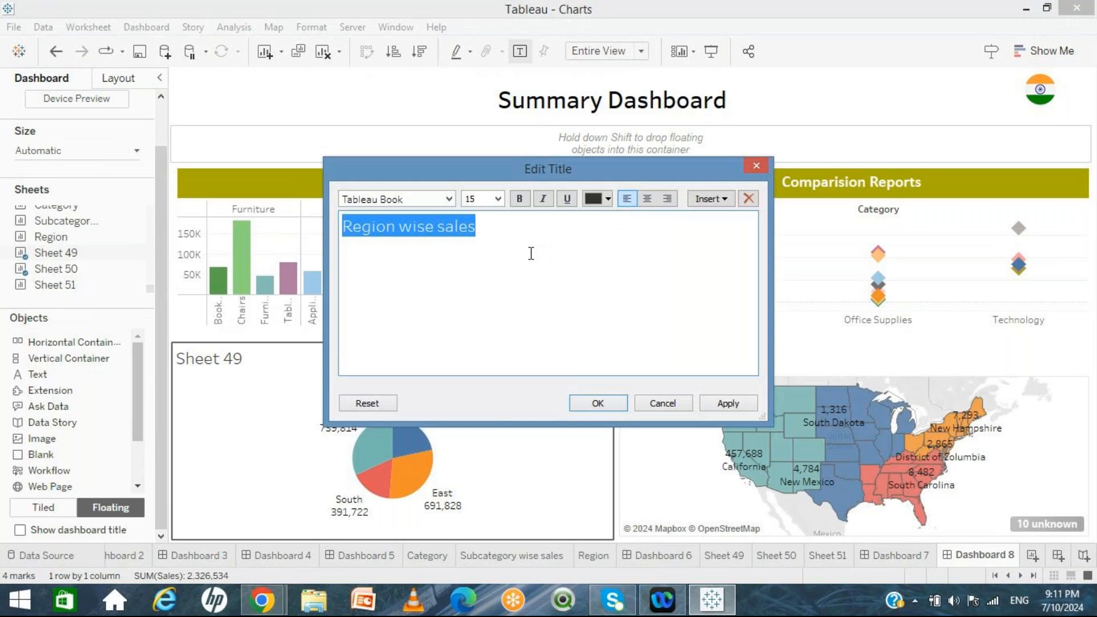
click(646, 199)
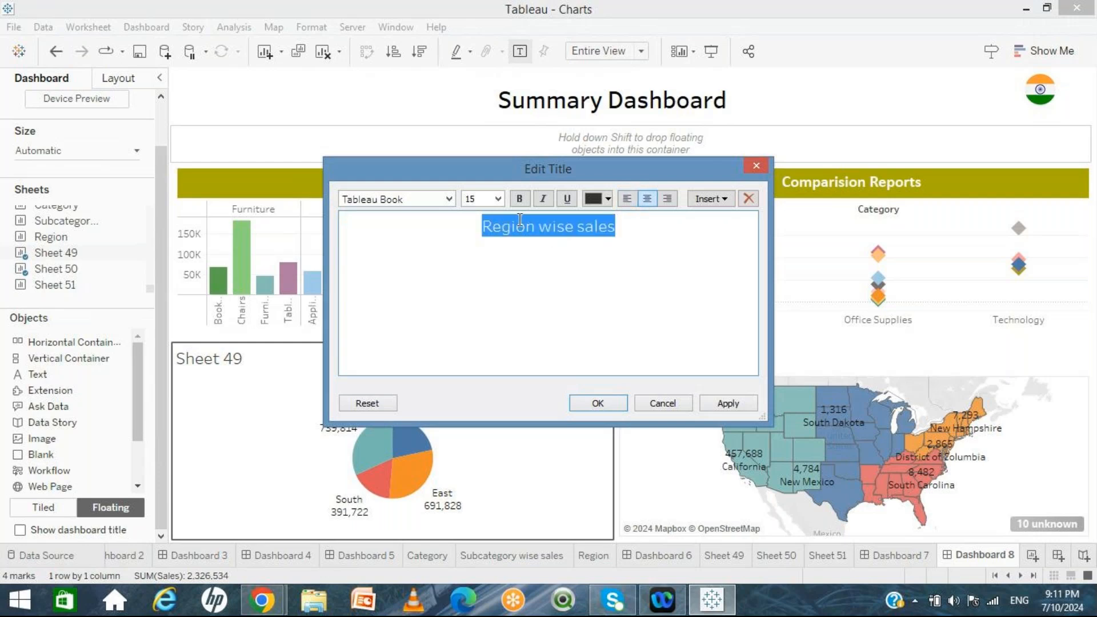
click(517, 200)
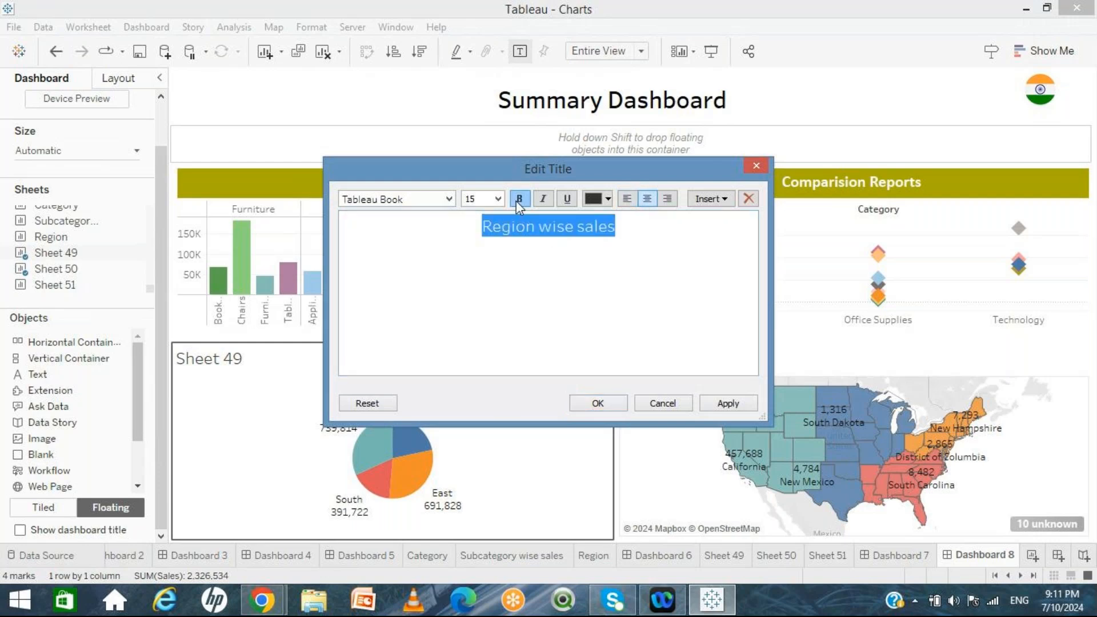
click(594, 403)
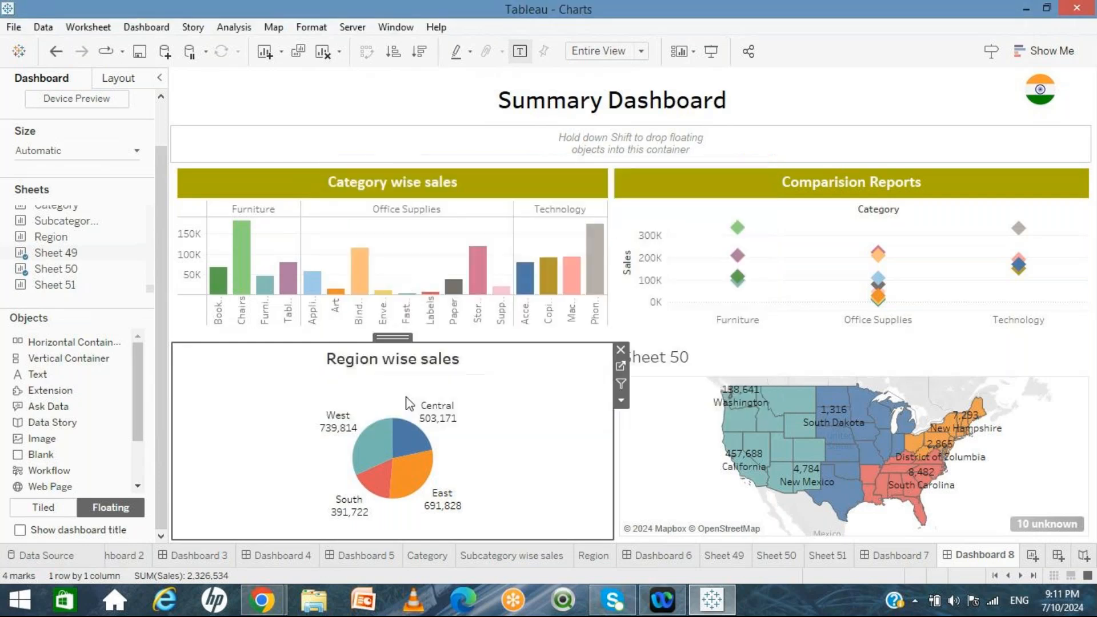
Step: Shade the "Region wise sales" title background with the custom olive-yellow colour #c2c200
right_click(294, 367)
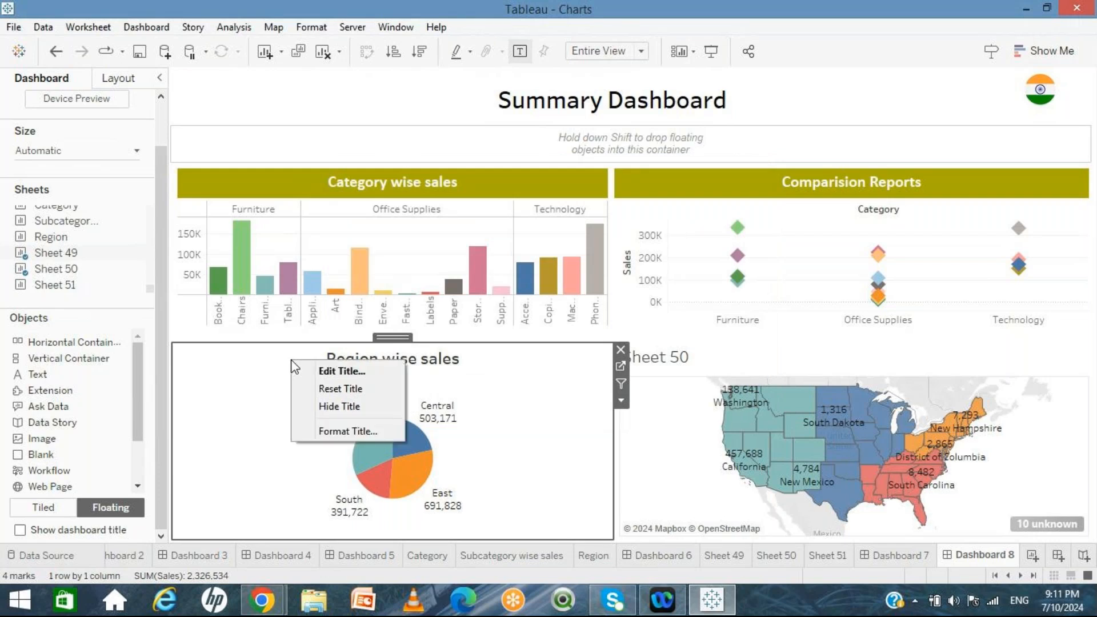
right_click(264, 350)
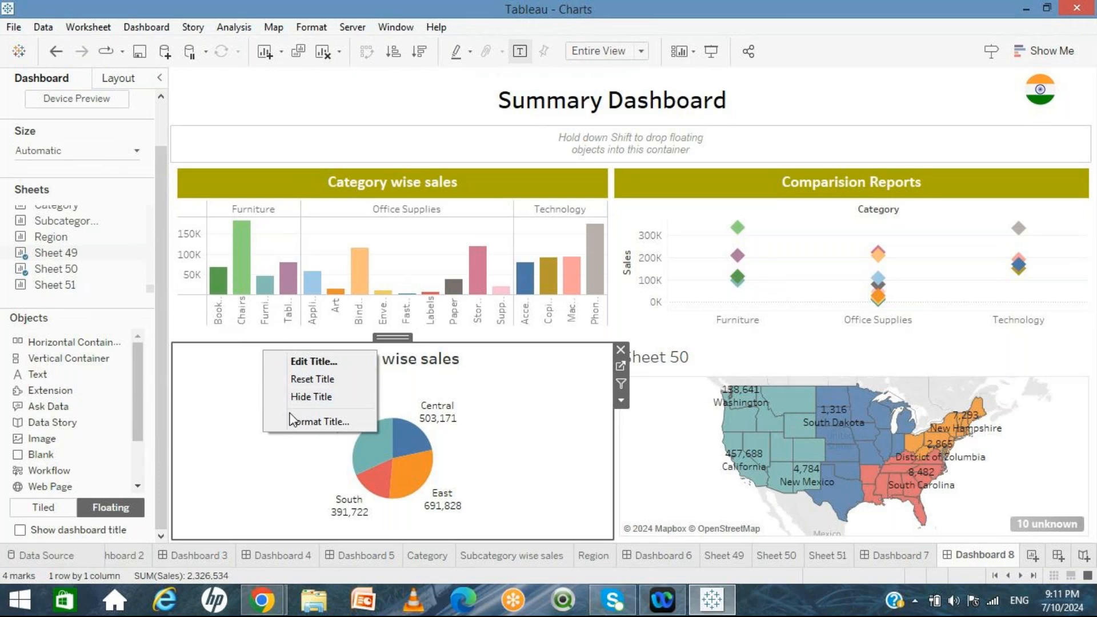
click(294, 421)
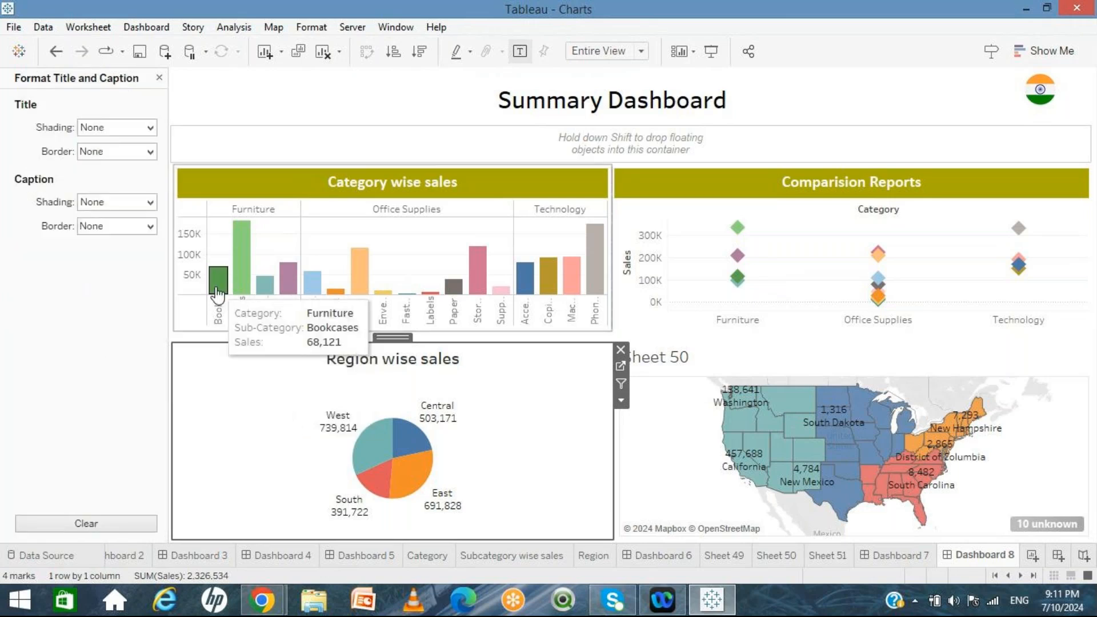
click(141, 129)
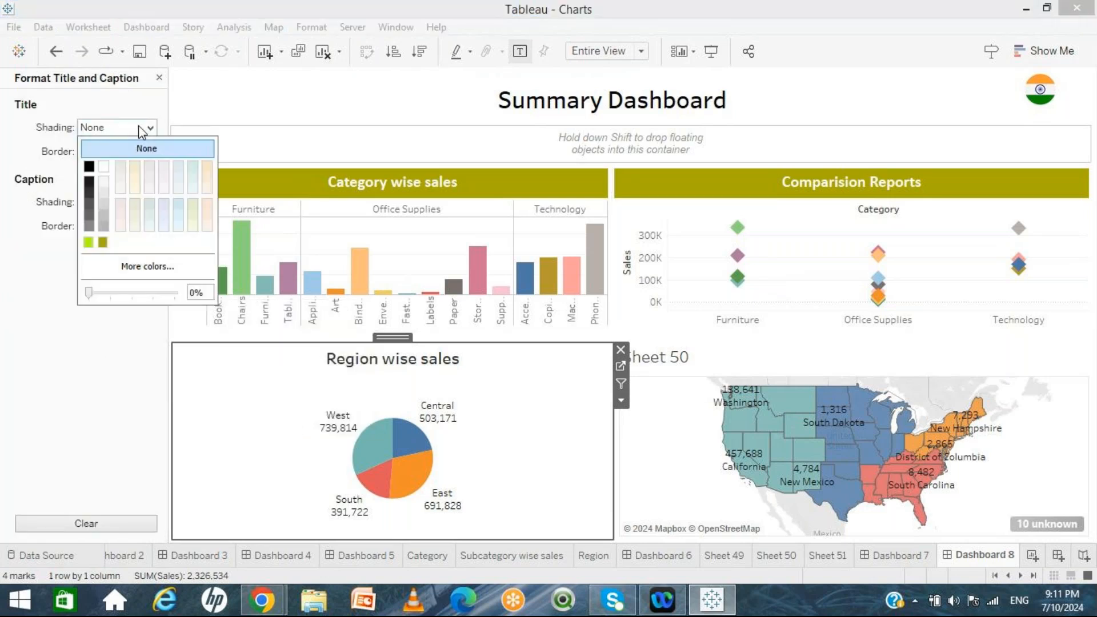
click(102, 242)
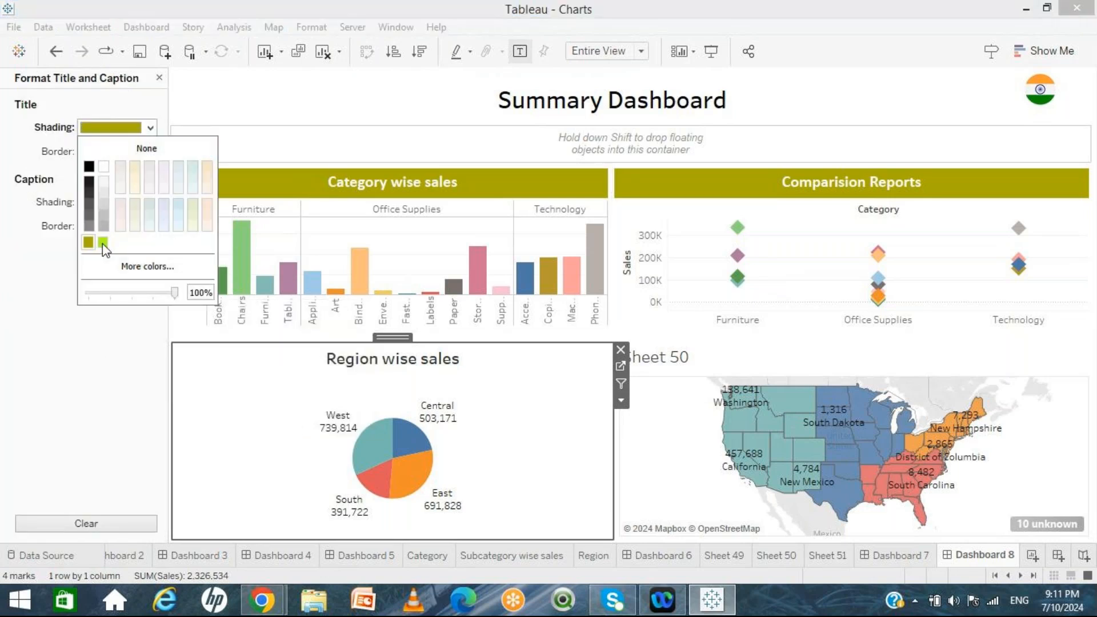
click(129, 267)
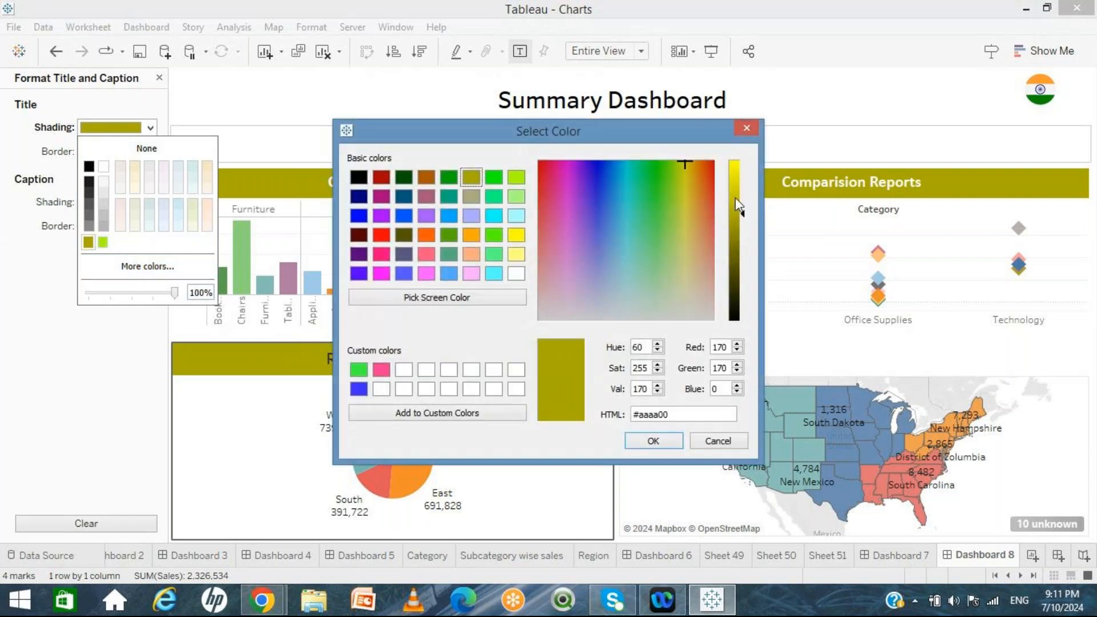
click(735, 199)
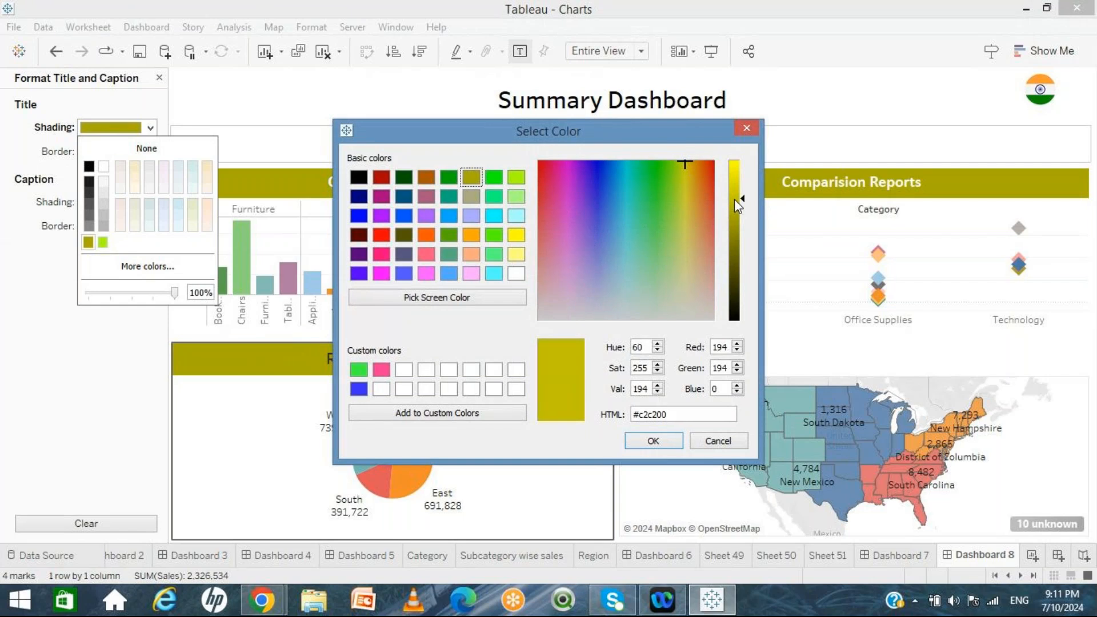
click(651, 445)
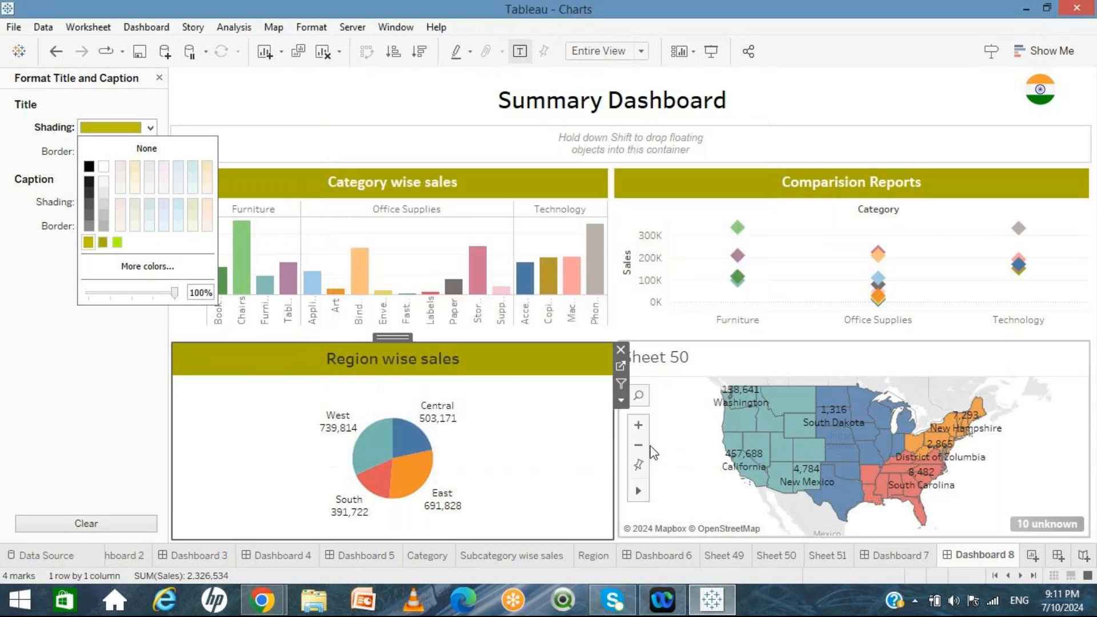
click(713, 359)
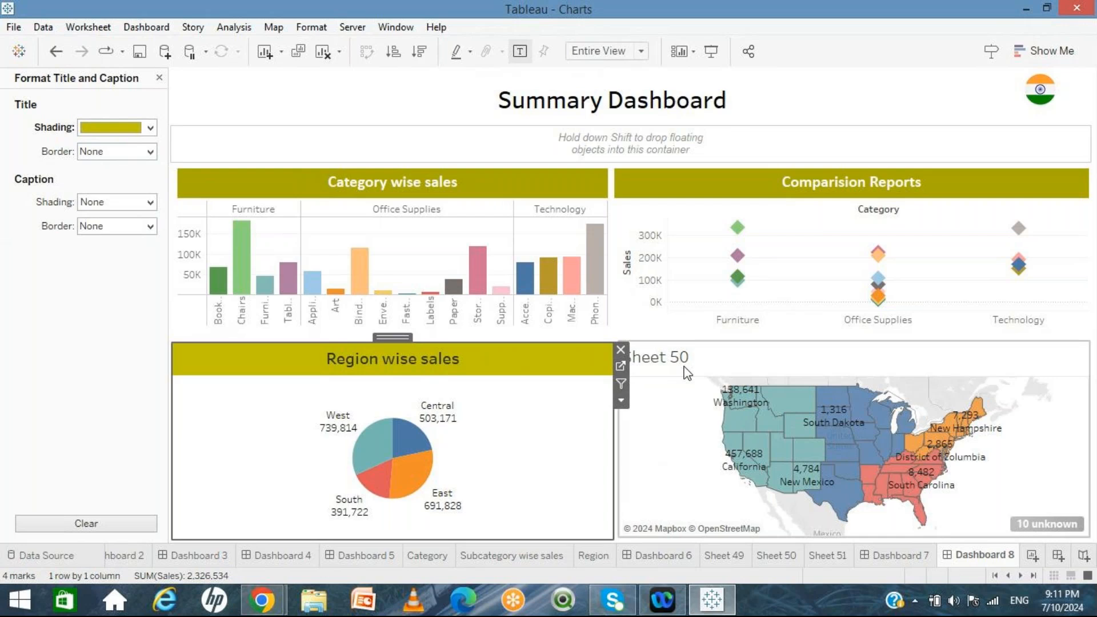
Step: Shade the Sheet 50 map's title with the same olive-yellow colour as the "Region wise sales" title
click(724, 355)
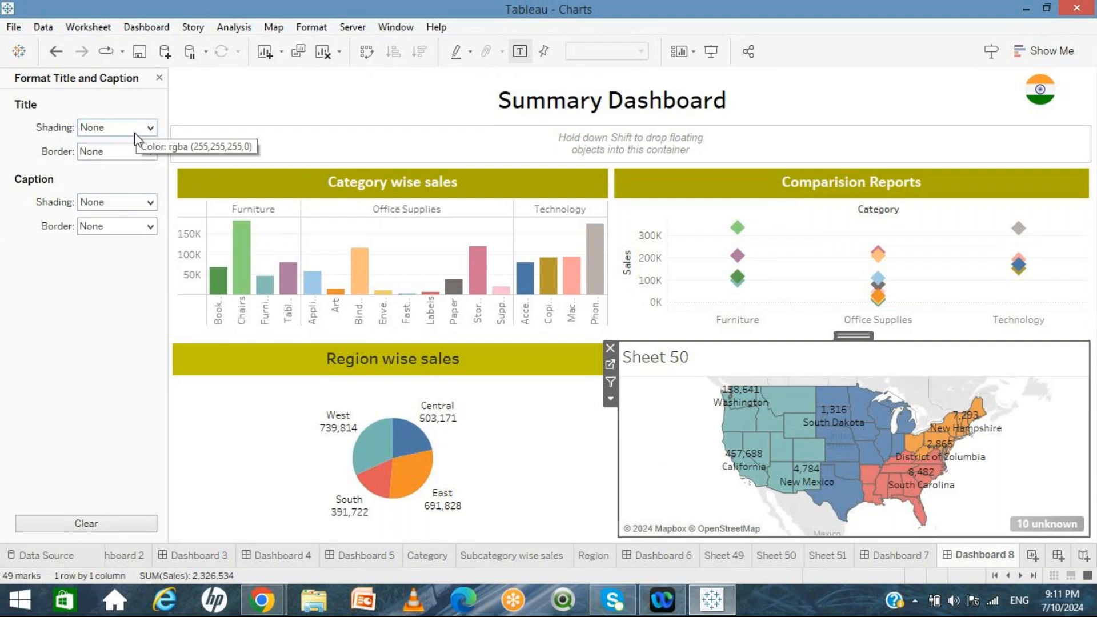
click(136, 128)
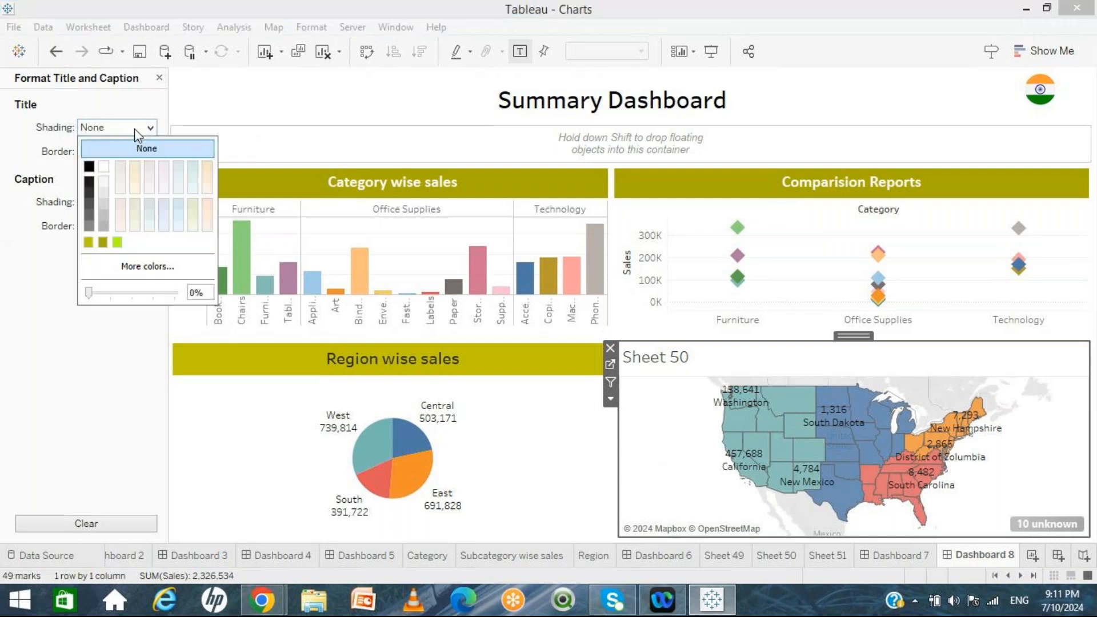
click(88, 242)
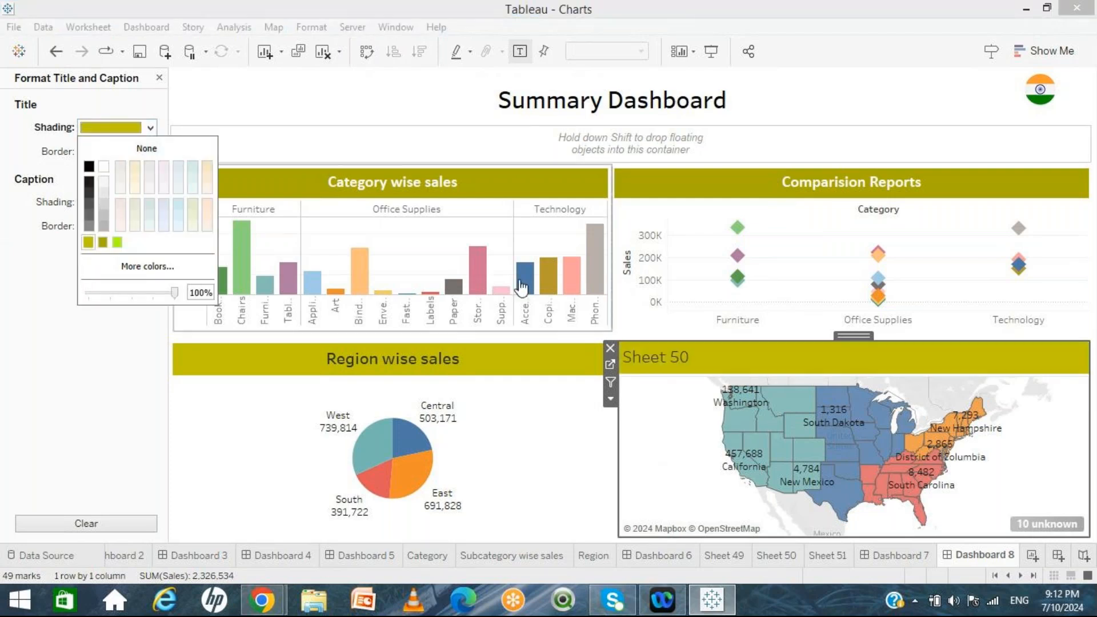
click(734, 357)
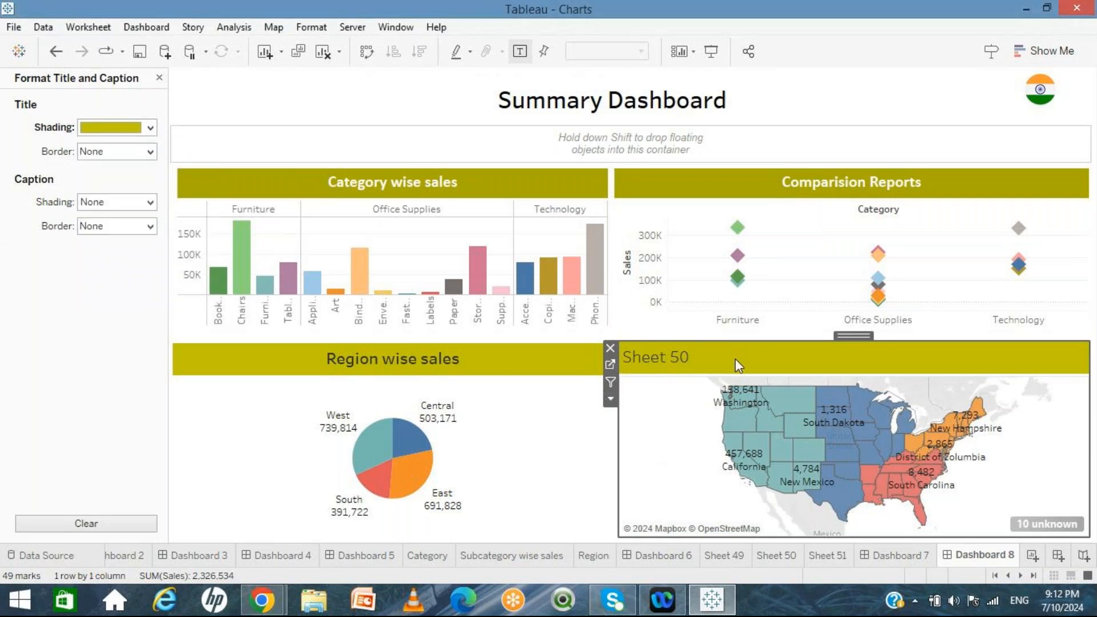
Step: Replace the Sheet 50 map's title with "State wise analysis", centred and bold, and close the title formatting settings
double_click(737, 366)
key(ctrl+a)
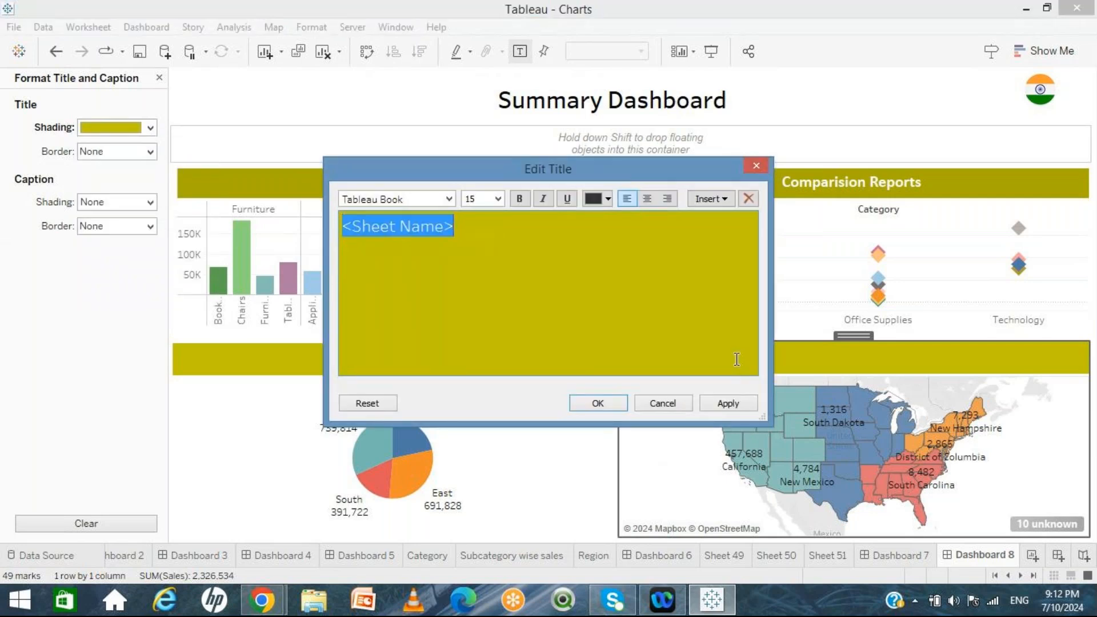
text(State wise)
text( aaa)
key(BackSpace)
key(BackSpace)
text(nalysis)
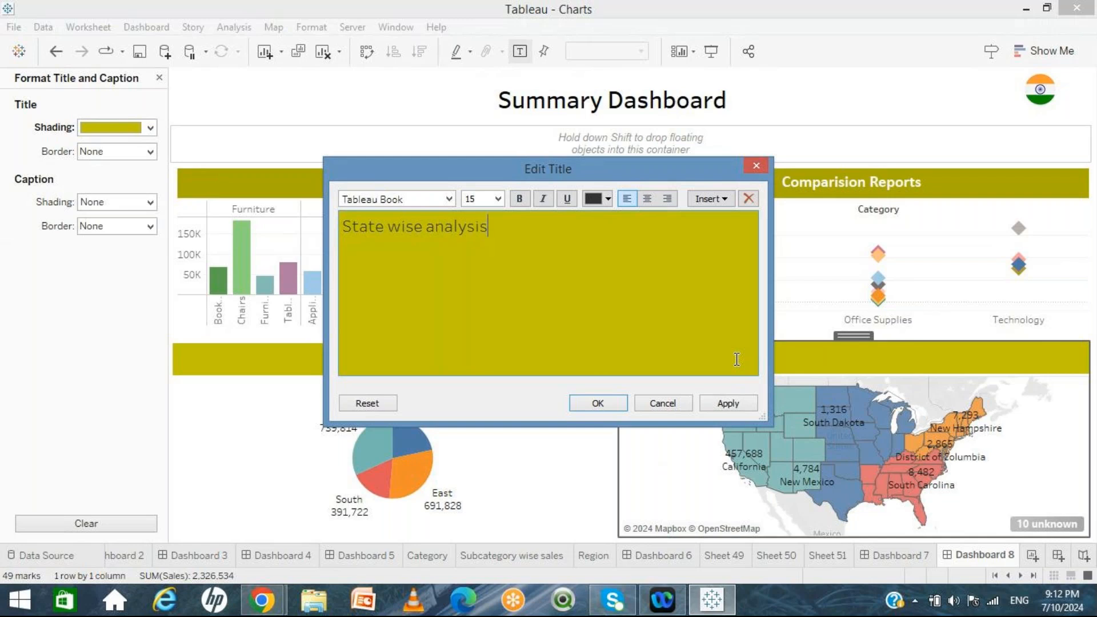
key(ctrl+a)
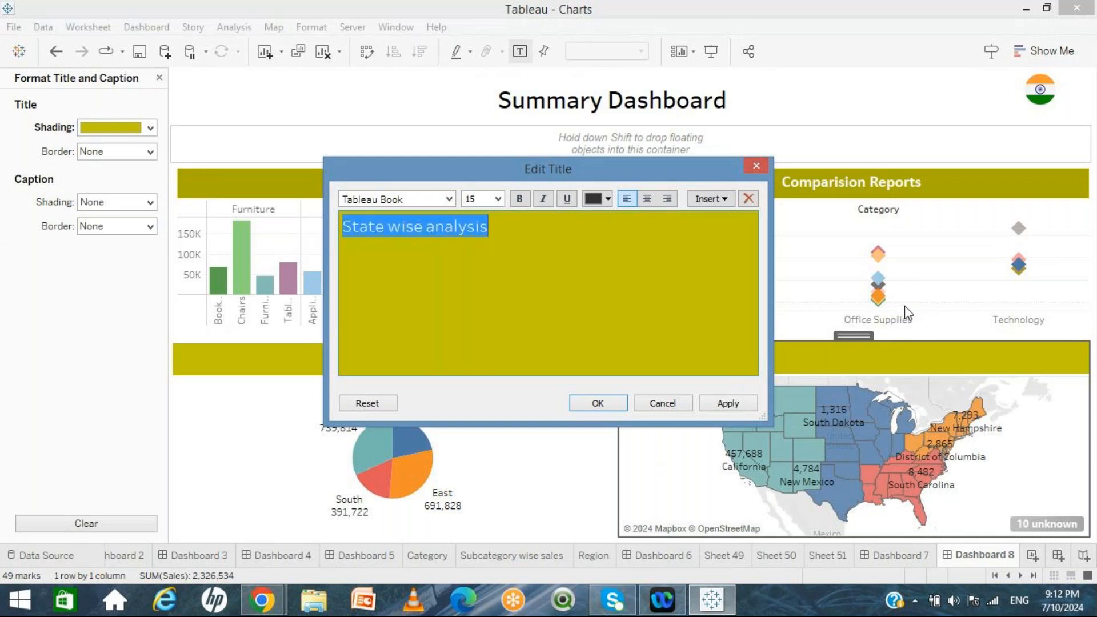
click(645, 202)
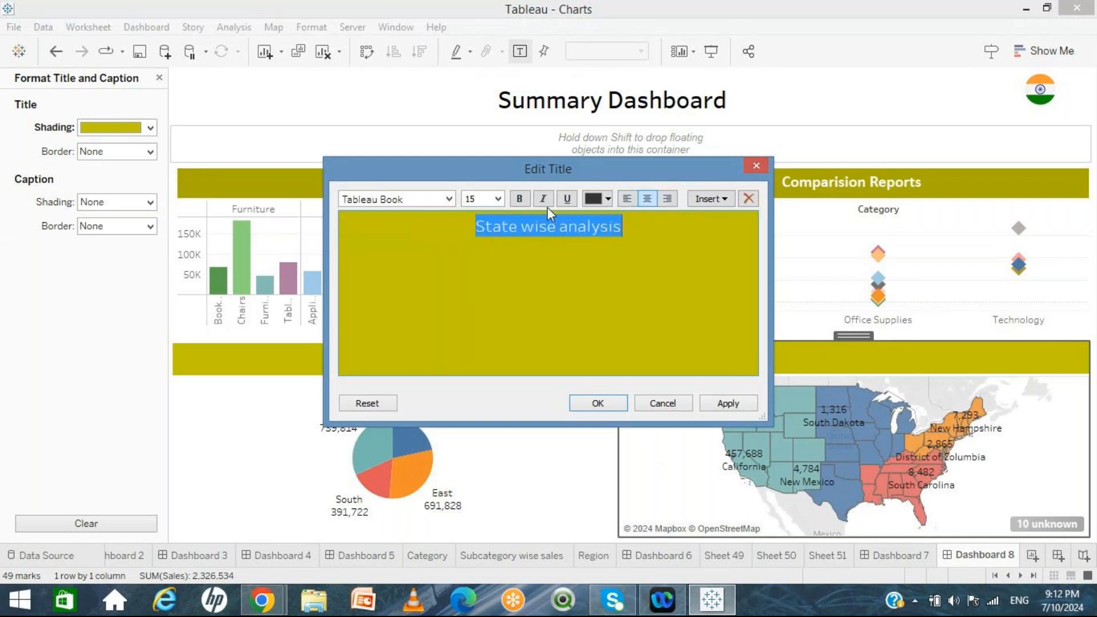
click(524, 200)
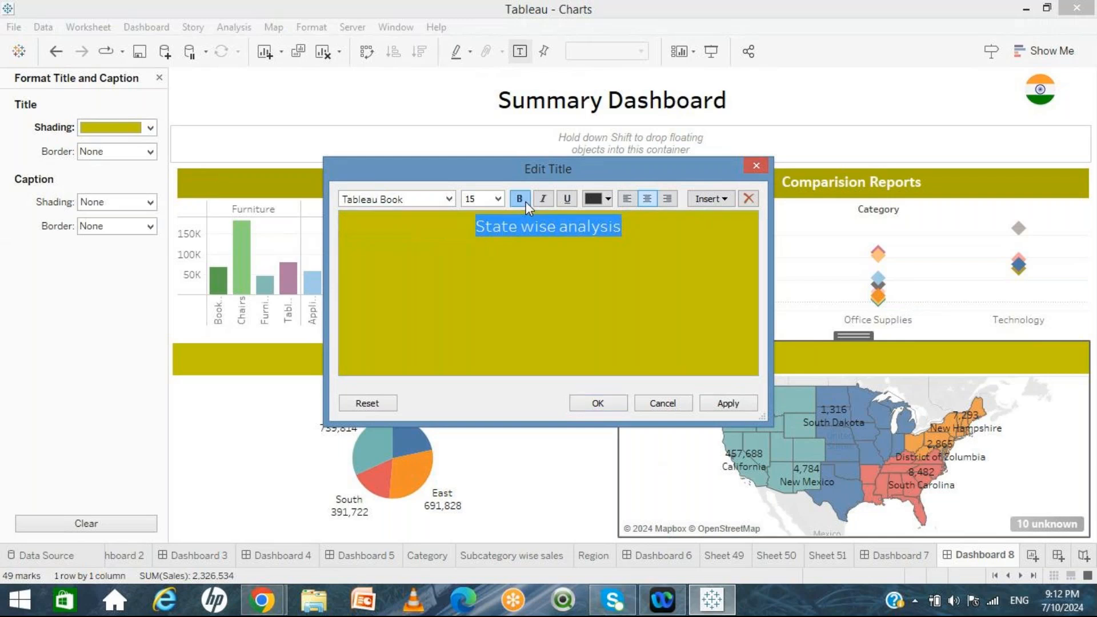
click(611, 404)
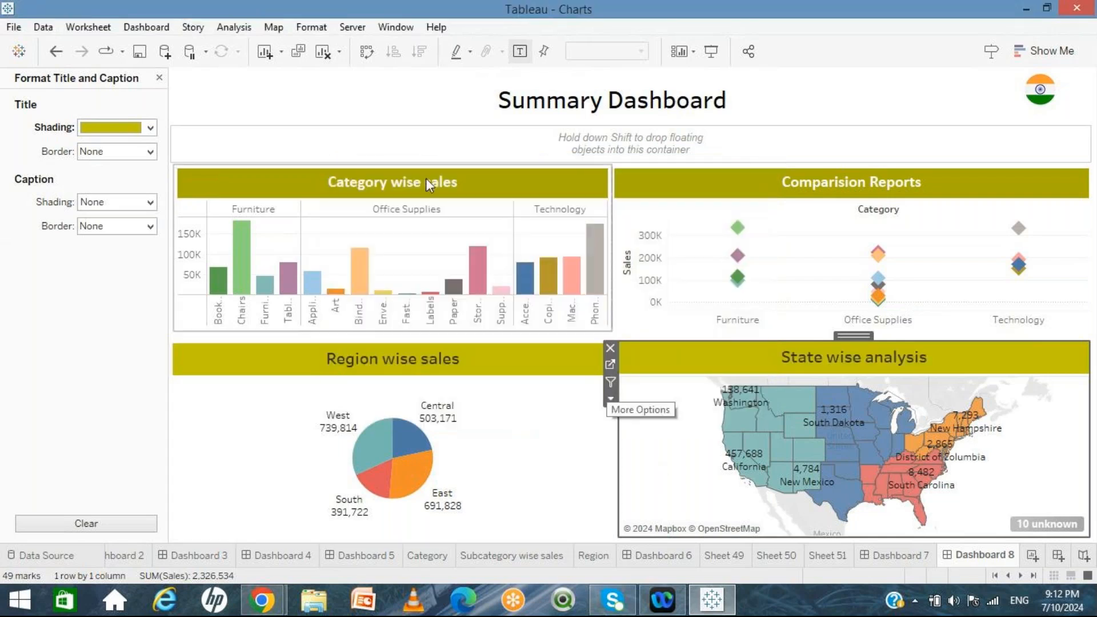
click(345, 106)
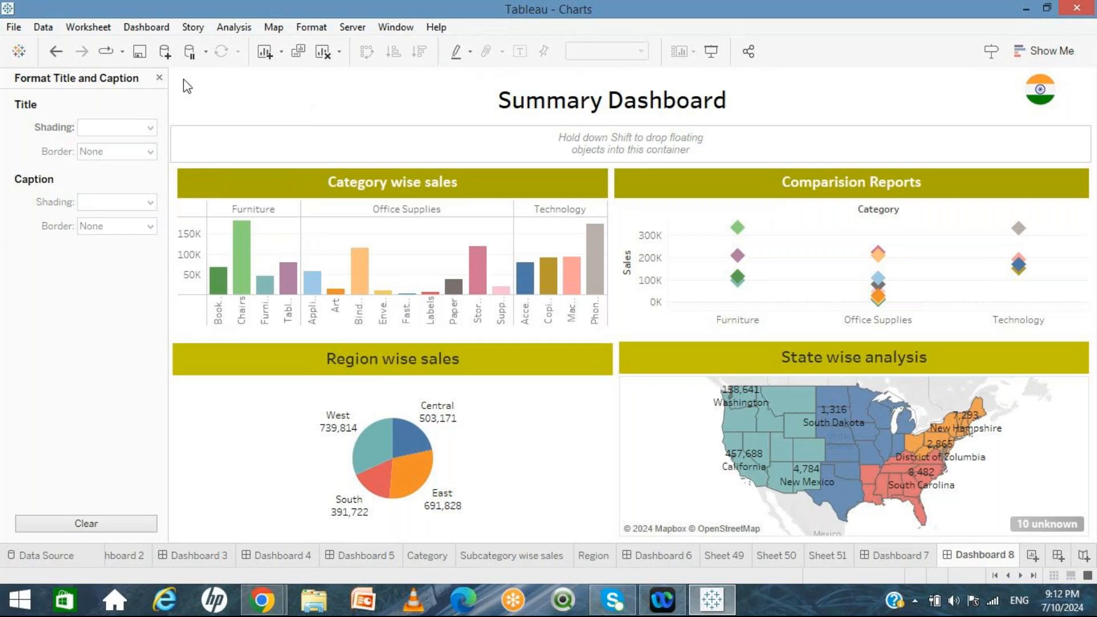
click(159, 78)
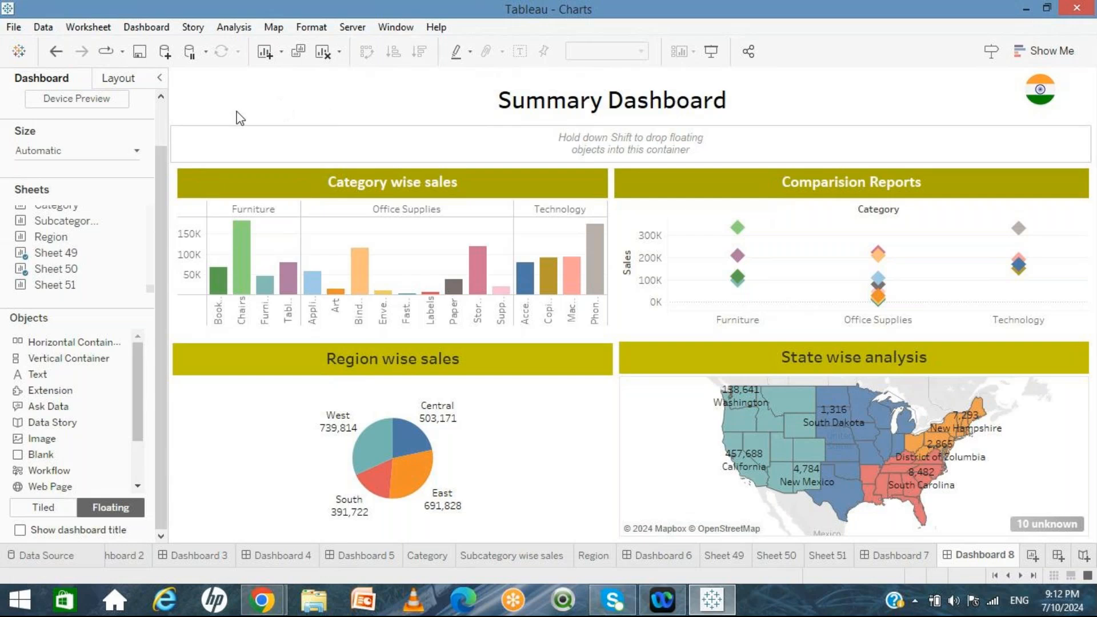
Step: Try a custom fixed dashboard size of 1155 x 1592 px and return the size to Automatic
click(53, 149)
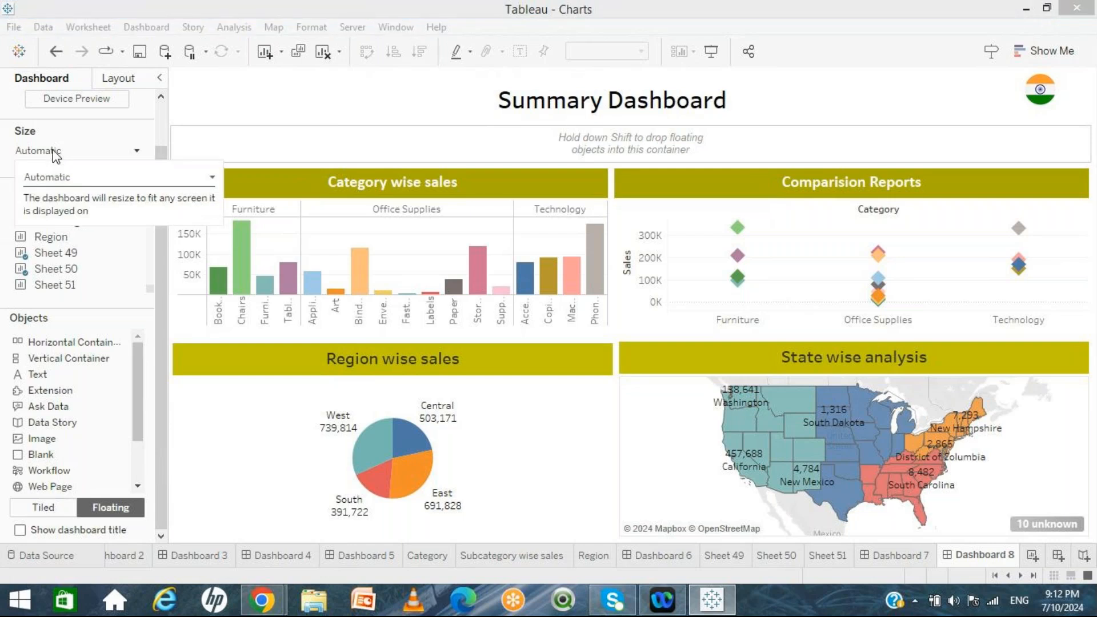
click(82, 181)
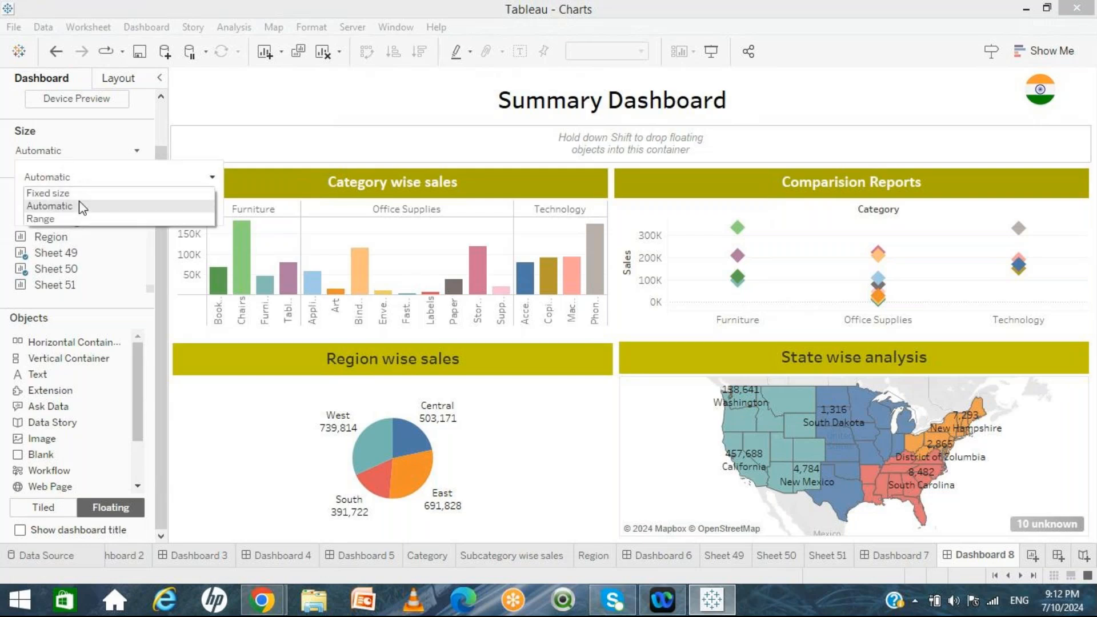
click(48, 193)
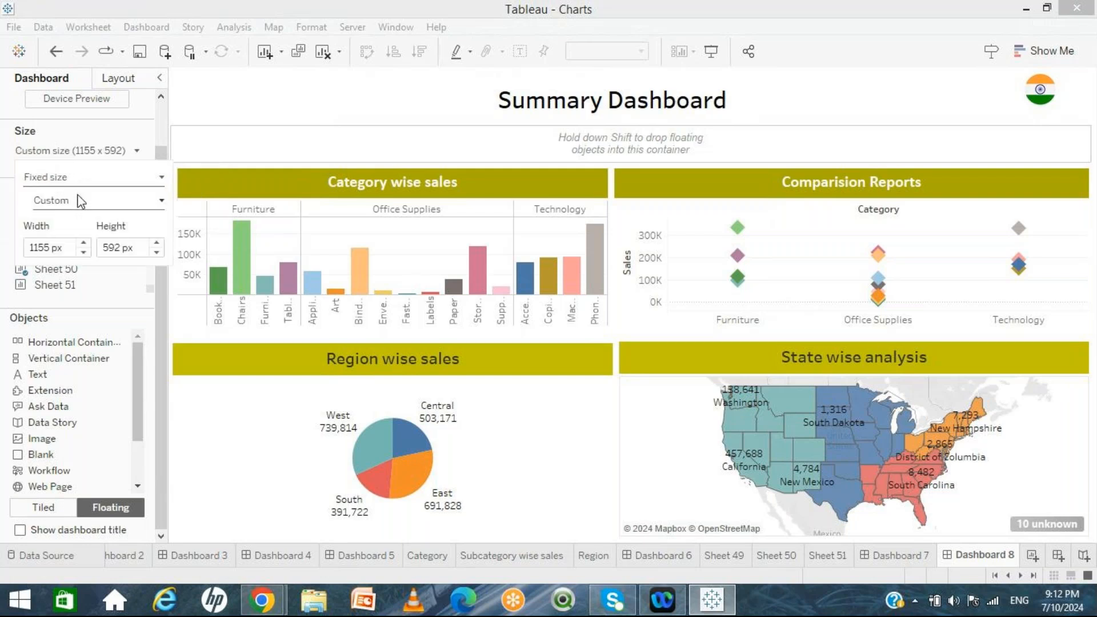
click(157, 244)
click(157, 243)
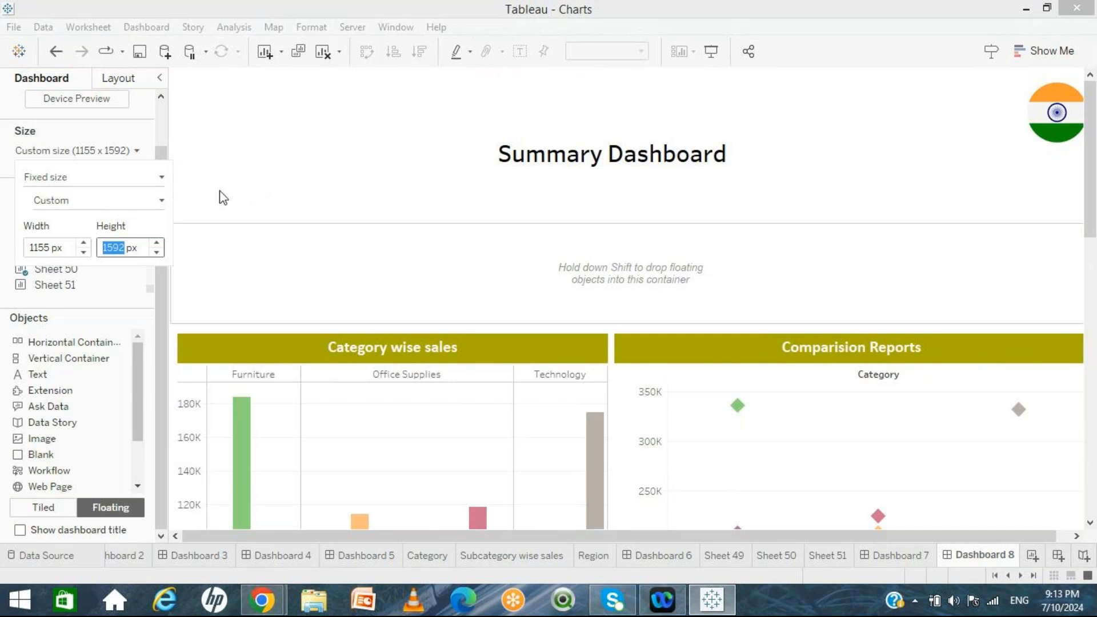
click(150, 180)
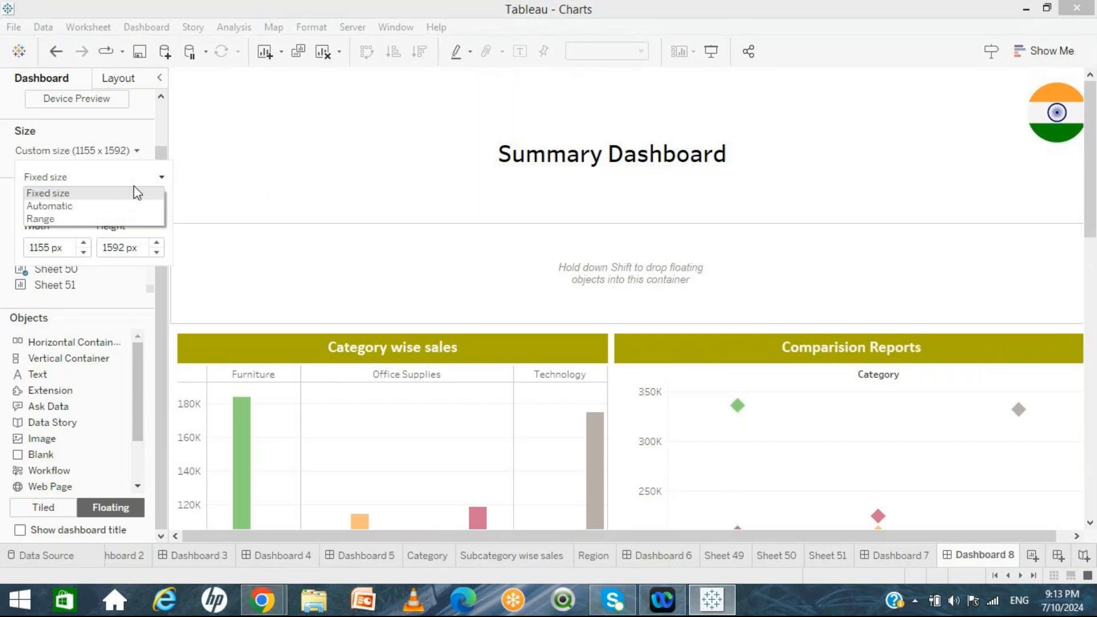
click(64, 205)
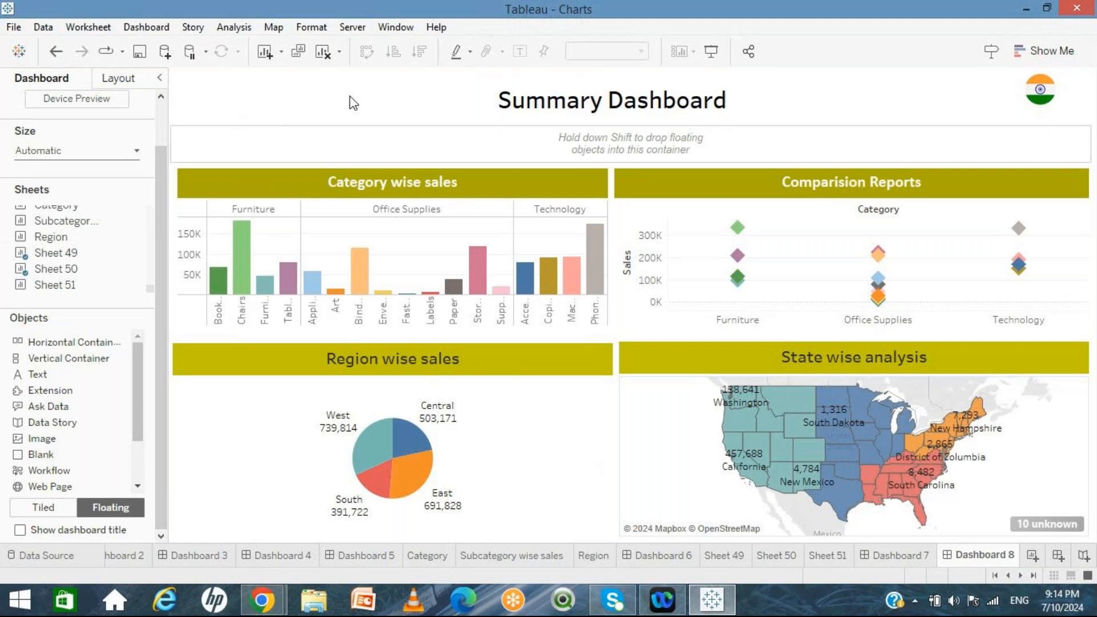
Step: Check whether selecting the West slice of the "Region wise sales" pie chart affects the other charts, and clear the selection
mouse_move(403, 452)
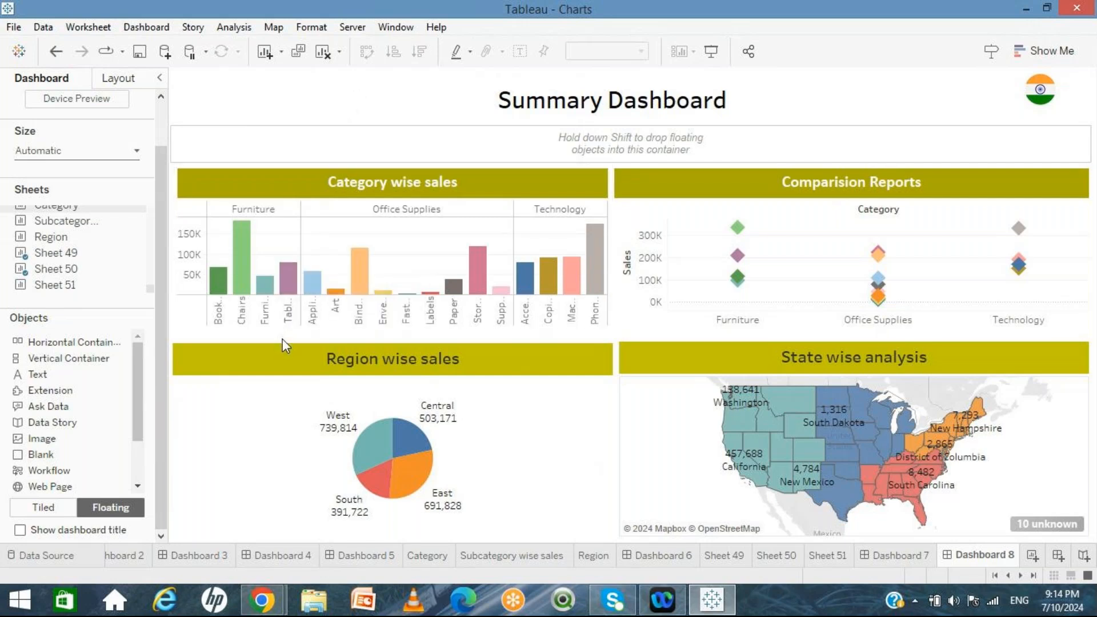
click(370, 464)
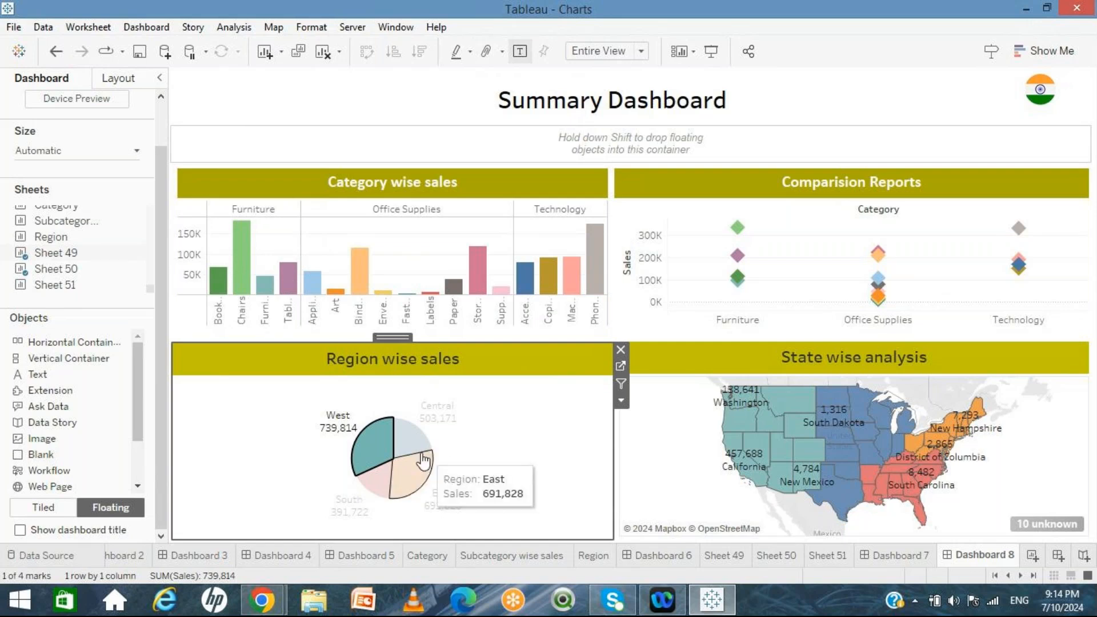
click(383, 454)
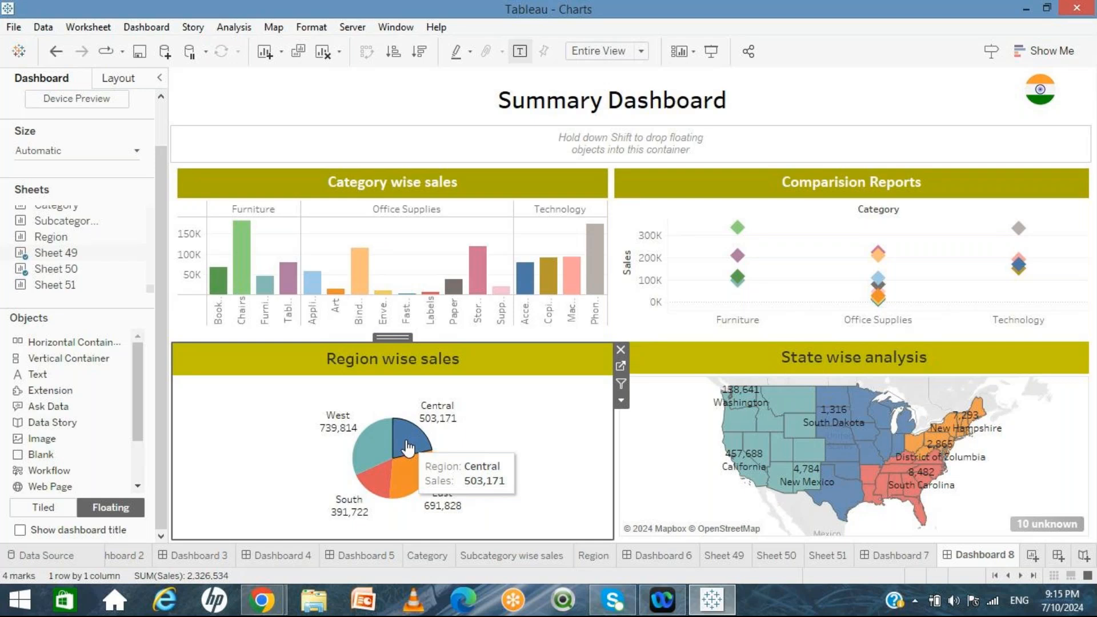
click(386, 454)
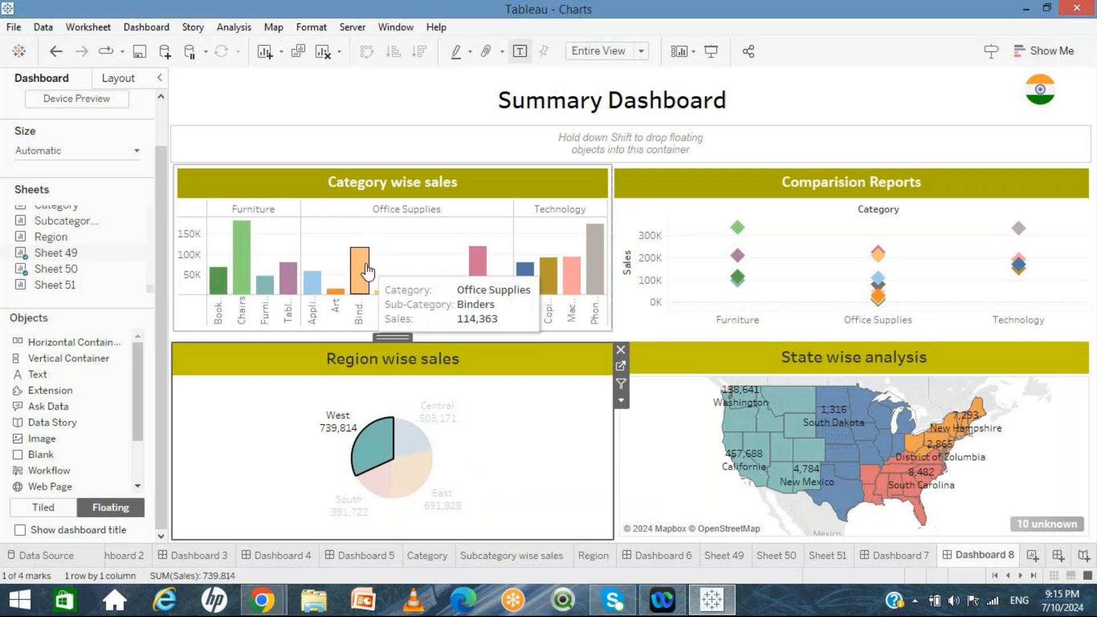
mouse_move(243, 251)
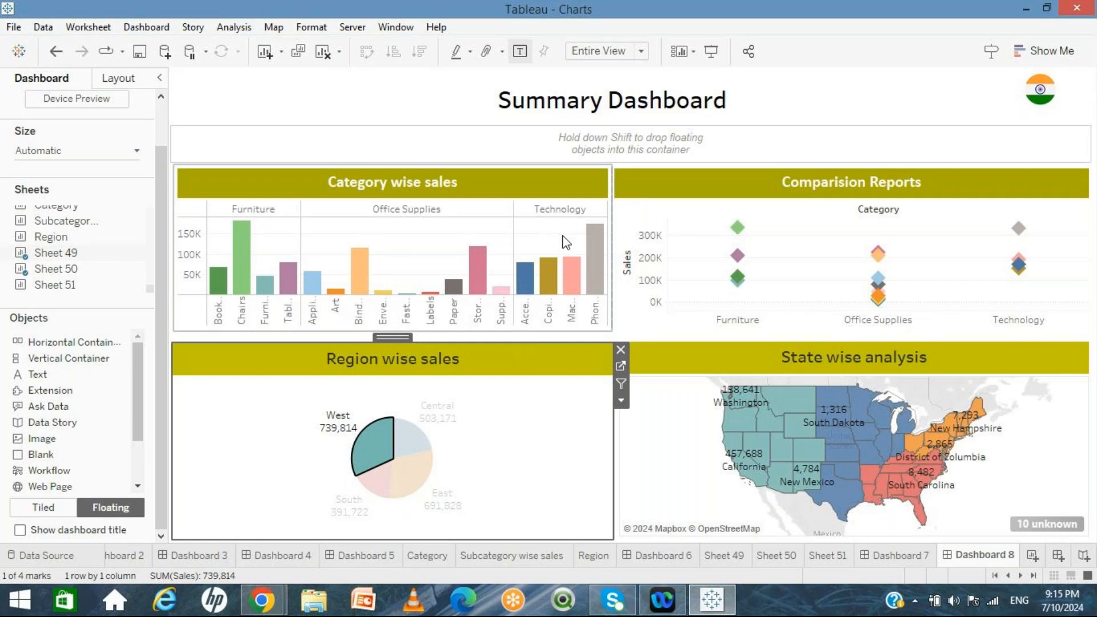
click(360, 470)
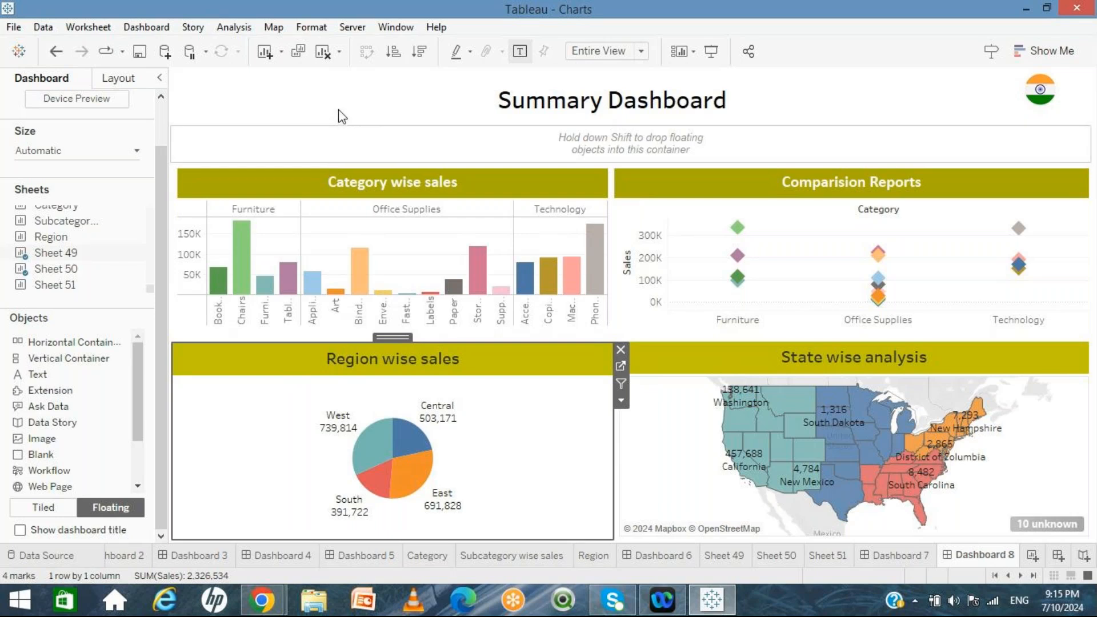
click(143, 28)
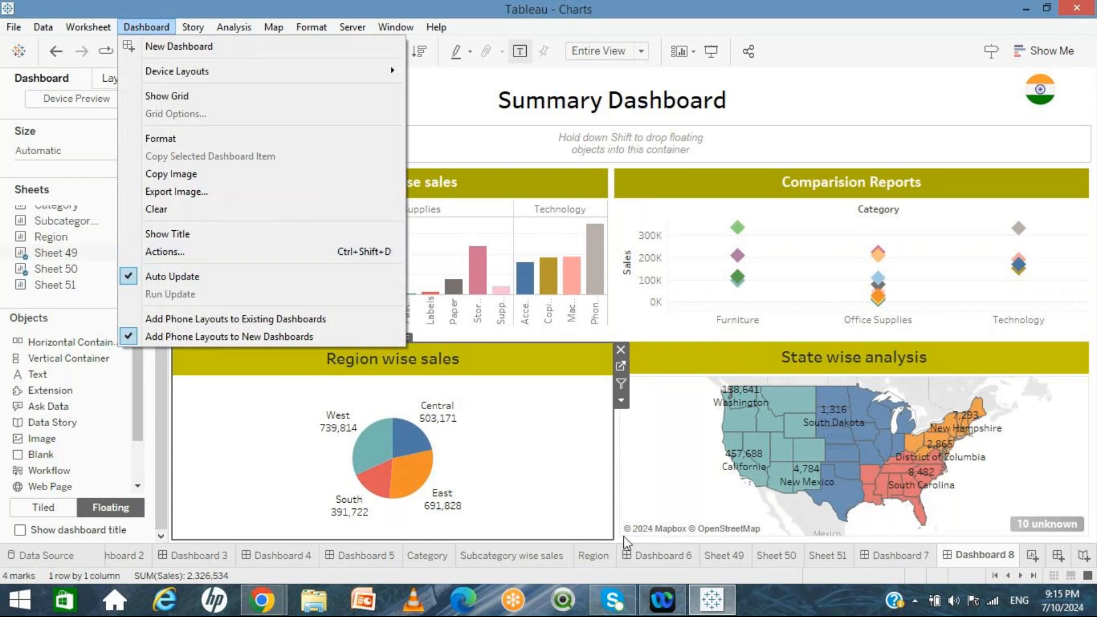
click(799, 91)
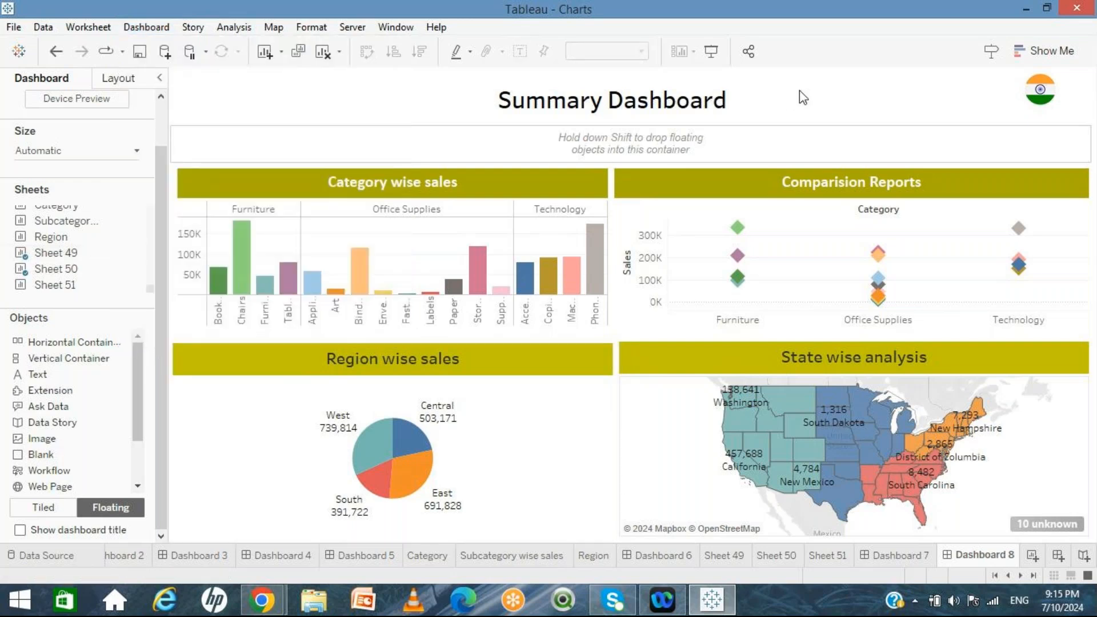
Step: Search the computer for Notepad, switch to it with a blank document and maximise its window
mouse_move(1094, 2)
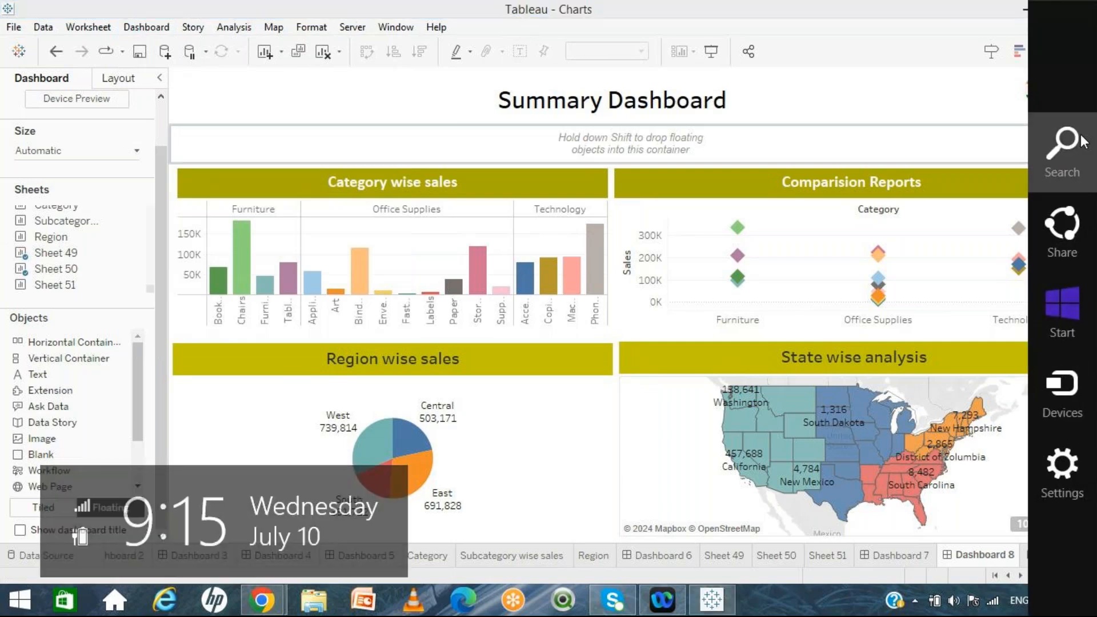
click(1082, 140)
text(notepad)
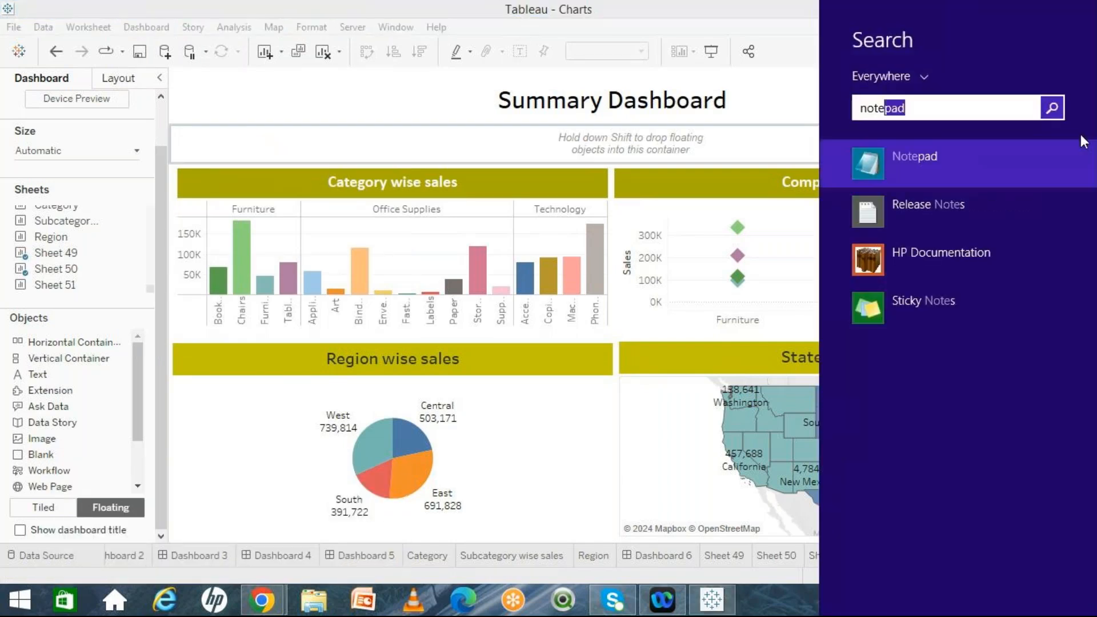
click(1011, 162)
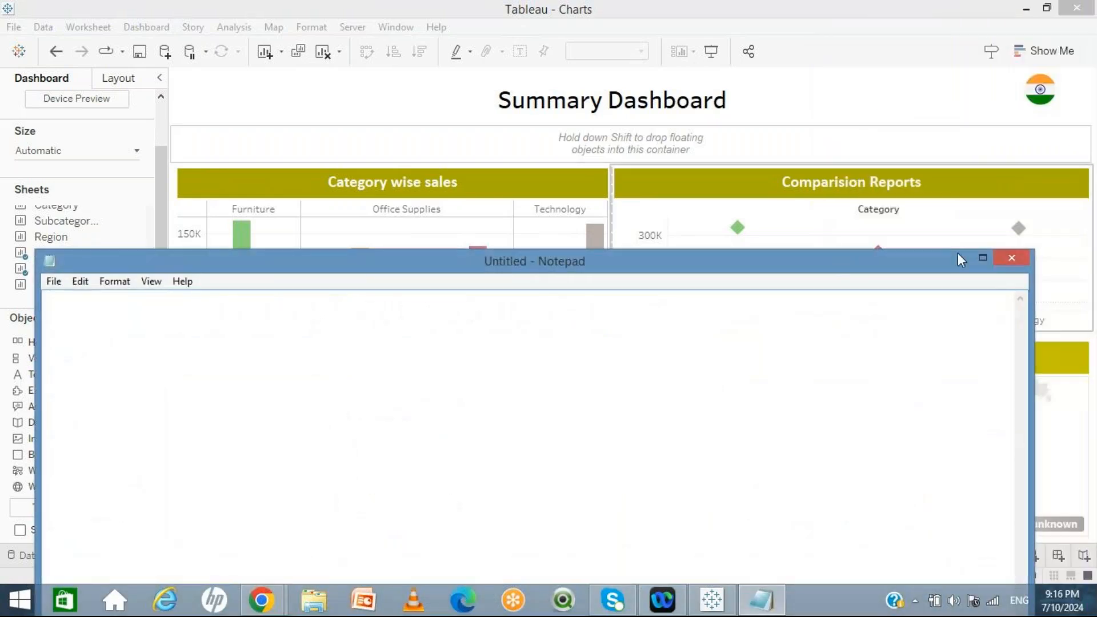
click(982, 258)
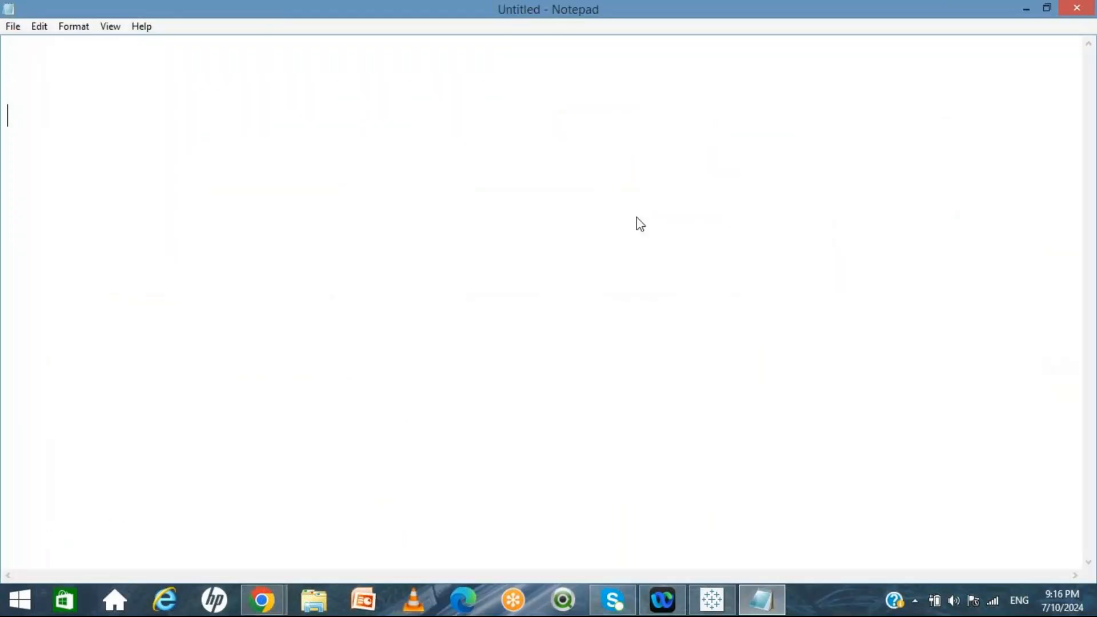
Step: Head the note "Actions:-" one line higher and begin its definition with "action is nothing navigating from one sheet to another sheet"
text(Actions:-)
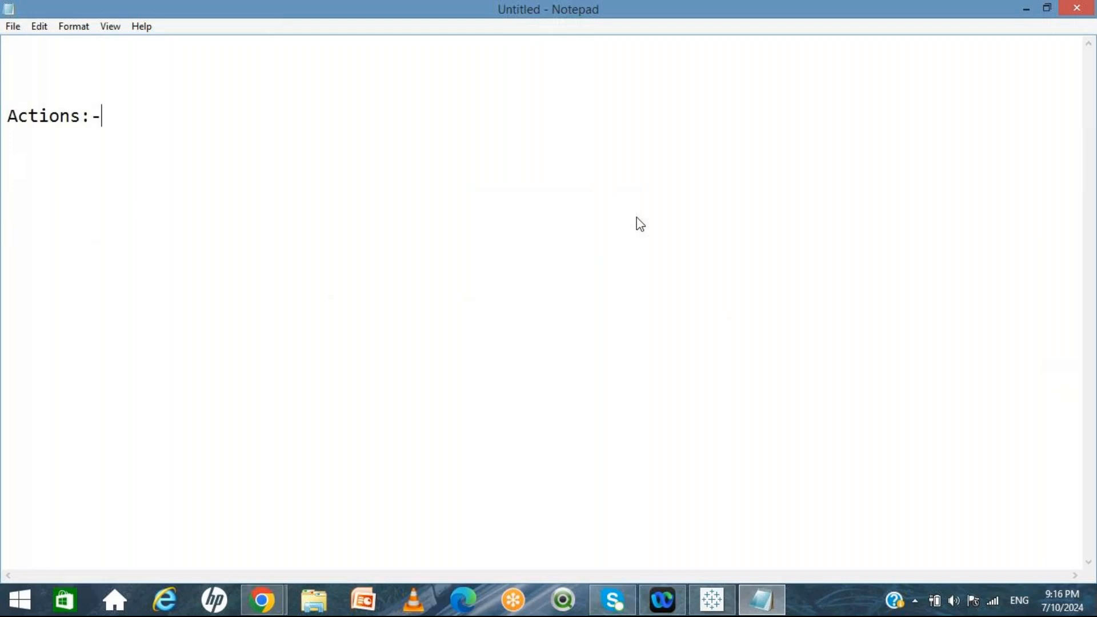
key(Home)
key(BackSpace)
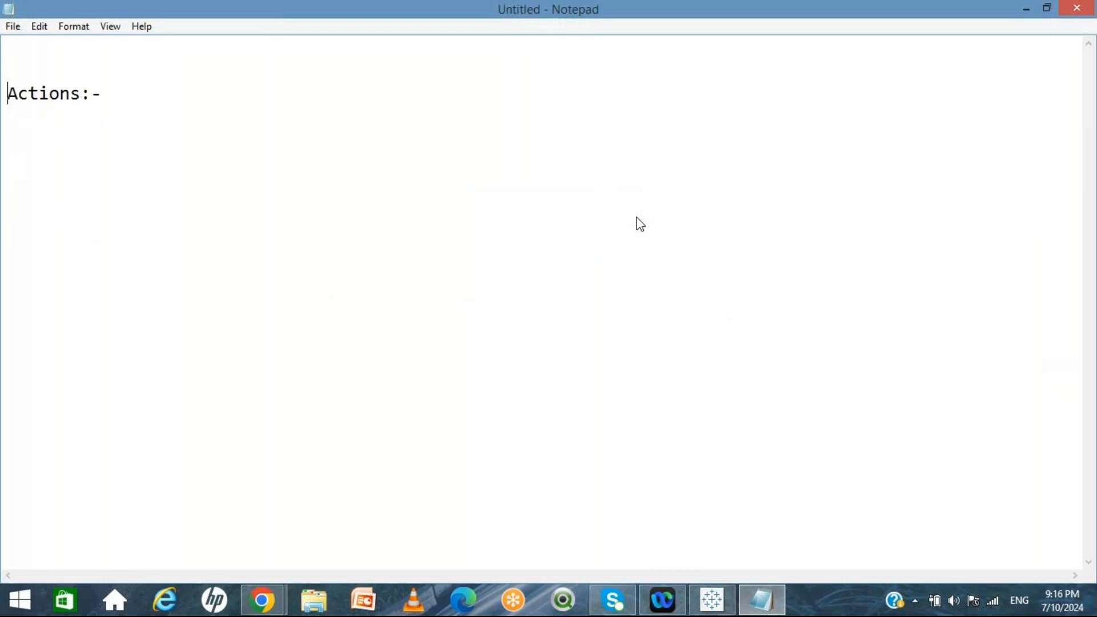
key(End)
text(action is n)
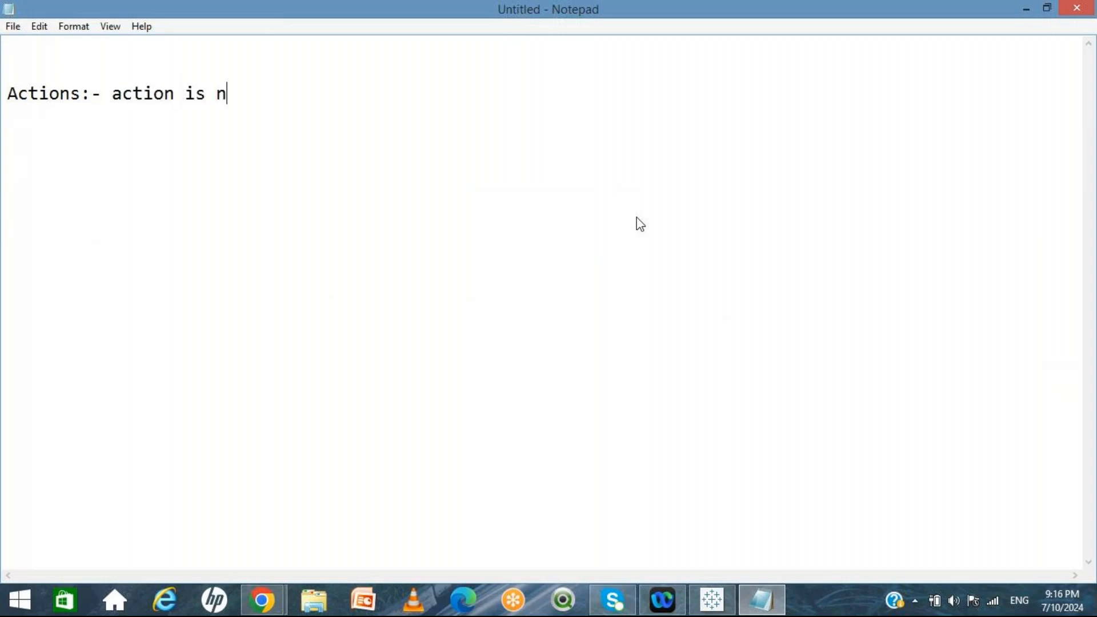
text(othing na)
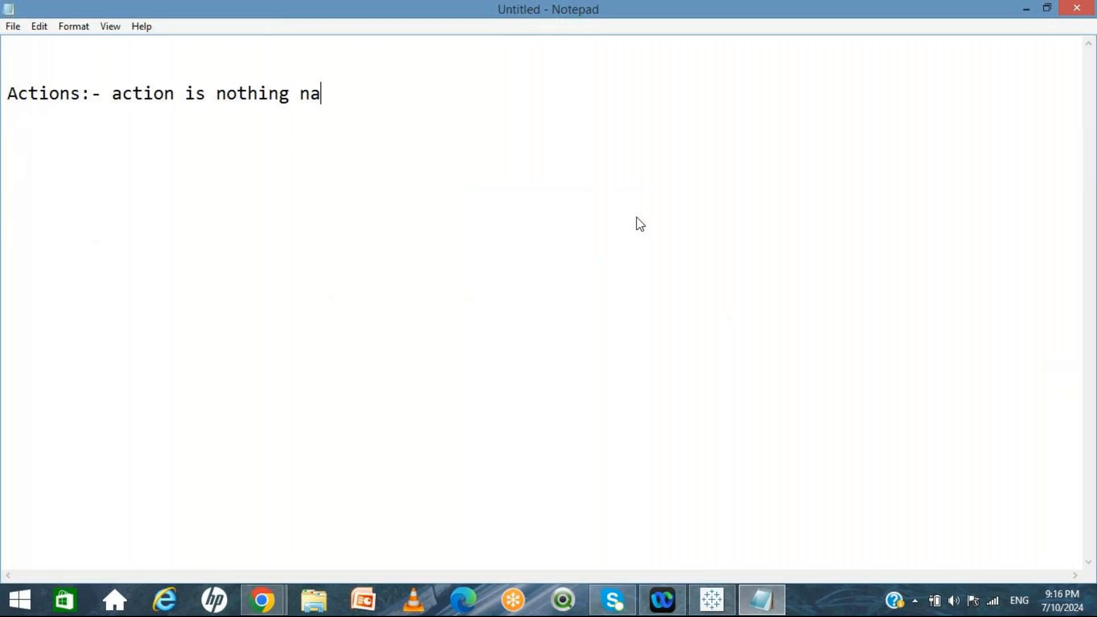
text(vigating )
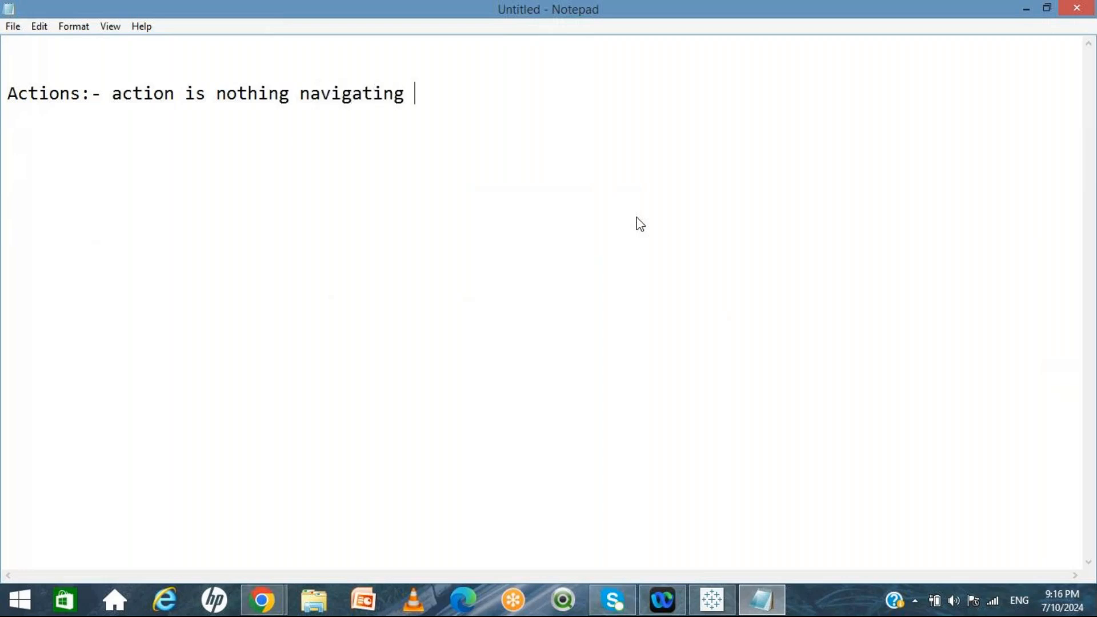
text(from one )
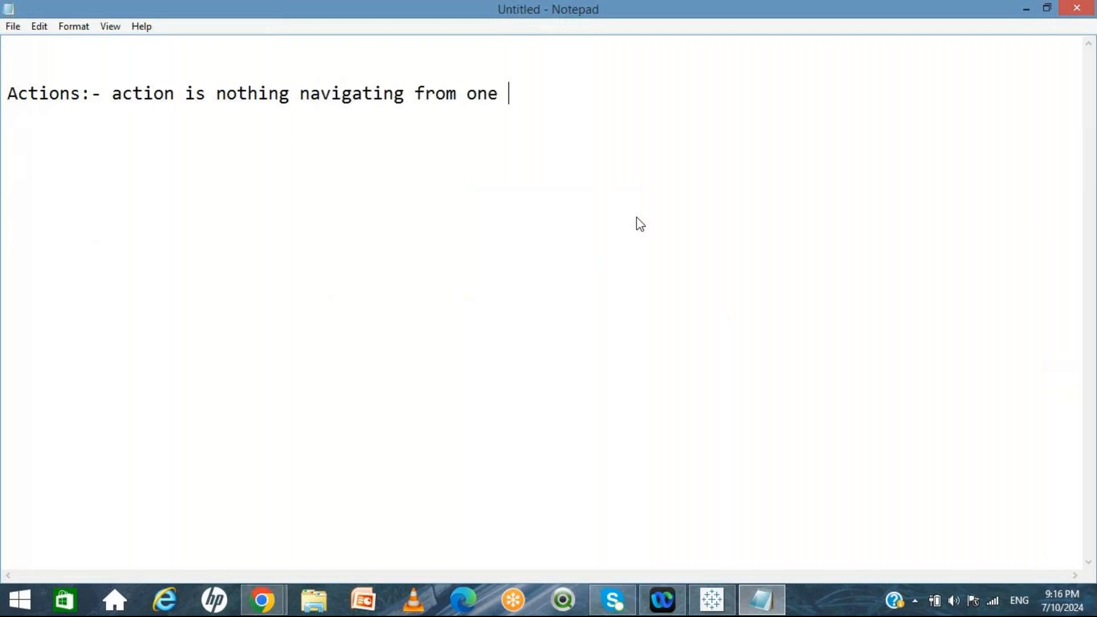
text(sheet to an)
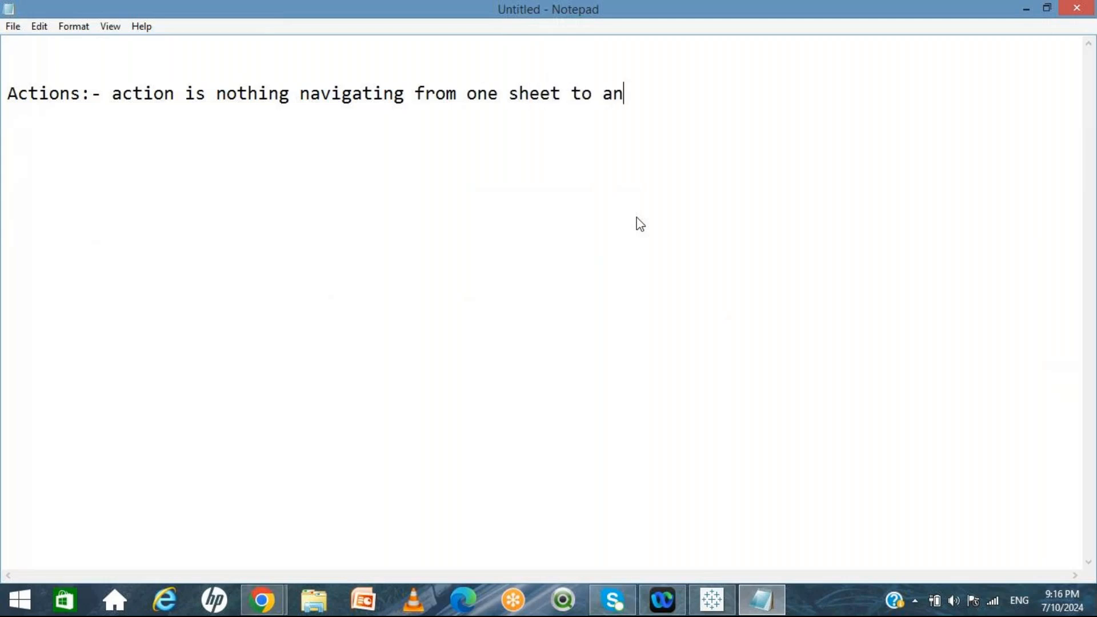
text(other shee)
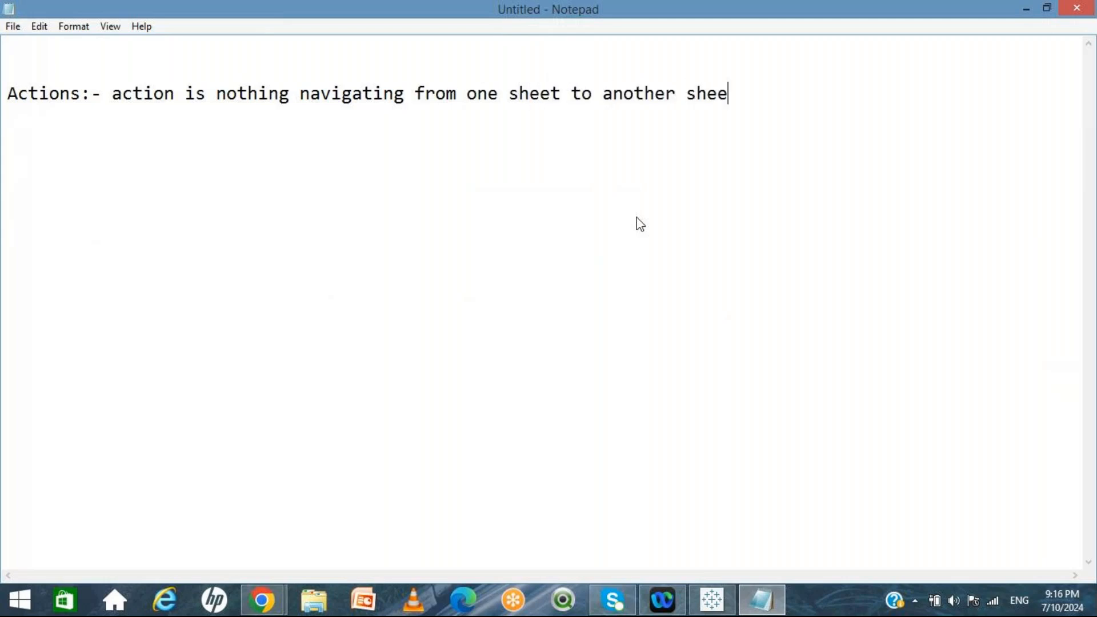
Step: Complete the Actions definition with "or one dashboard to other dashboard", correcting typing errors
text(t or one dashboar)
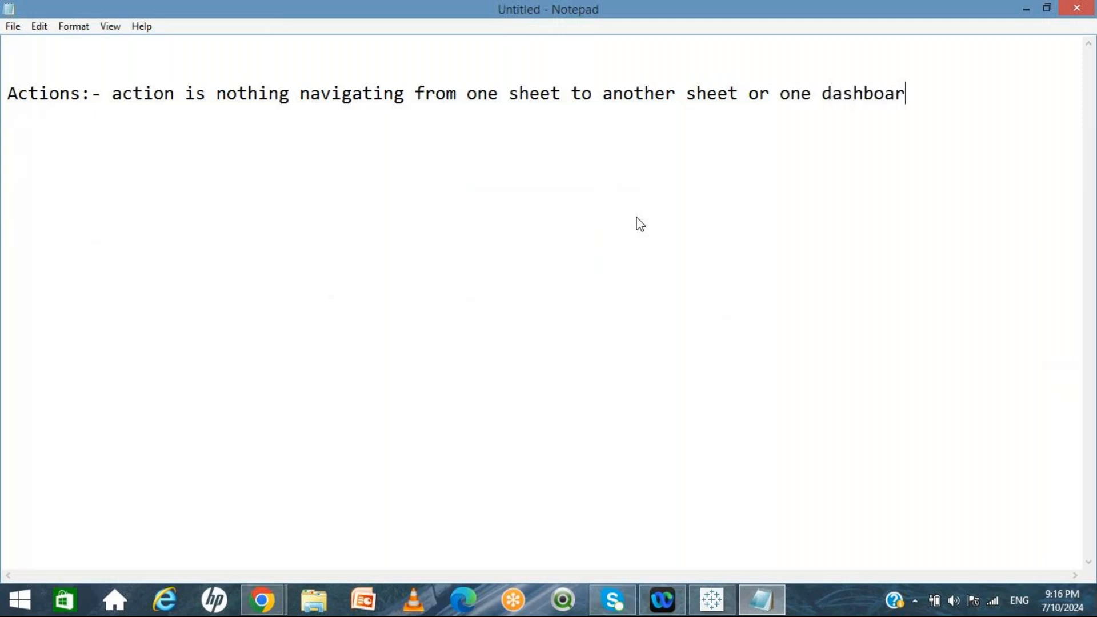
text(d t)
key(BackSpace)
key(BackSpace)
key(BackSpace)
key(BackSpace)
text(rd to a)
key(BackSpace)
text(other sheet or one )
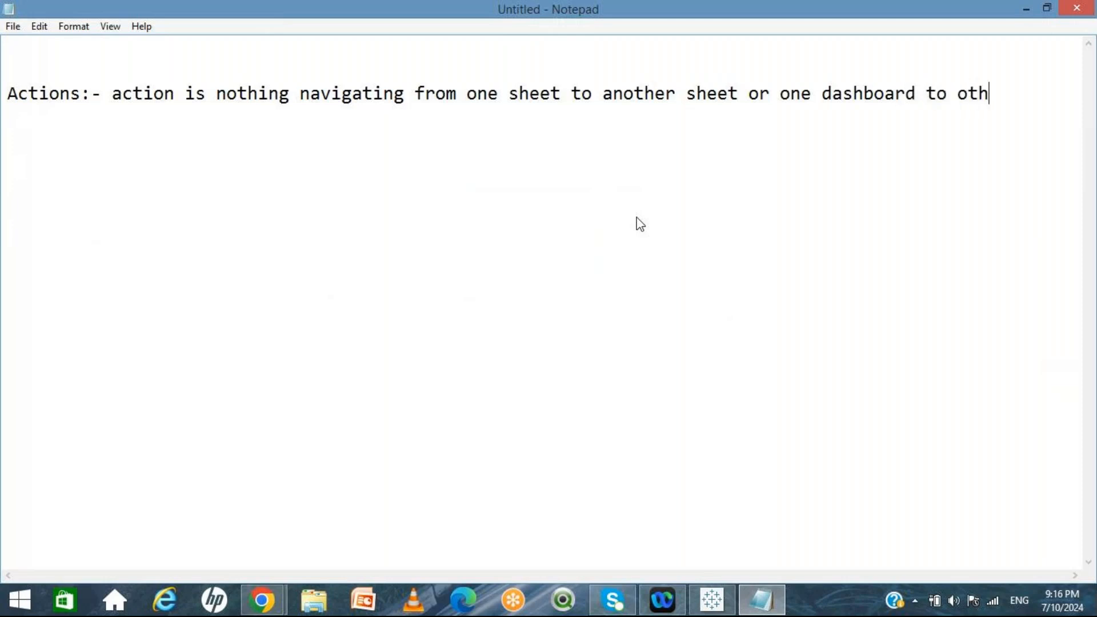
text(dashboa)
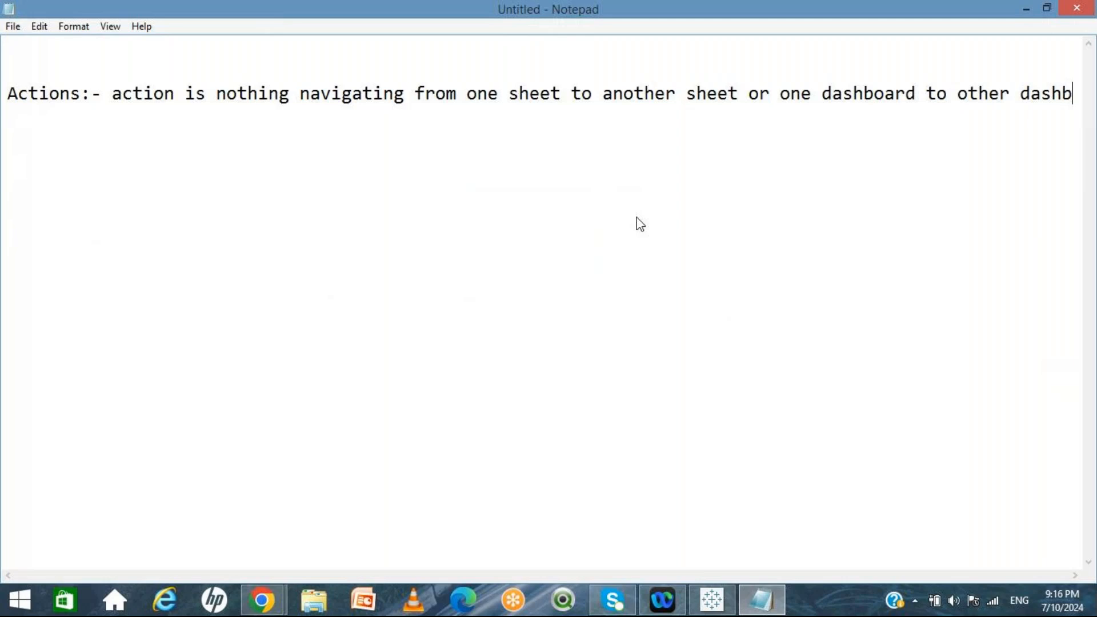
text(rd)
Step: Underline the Actions heading with eight asterisks on a new line below the definition
key(Home)
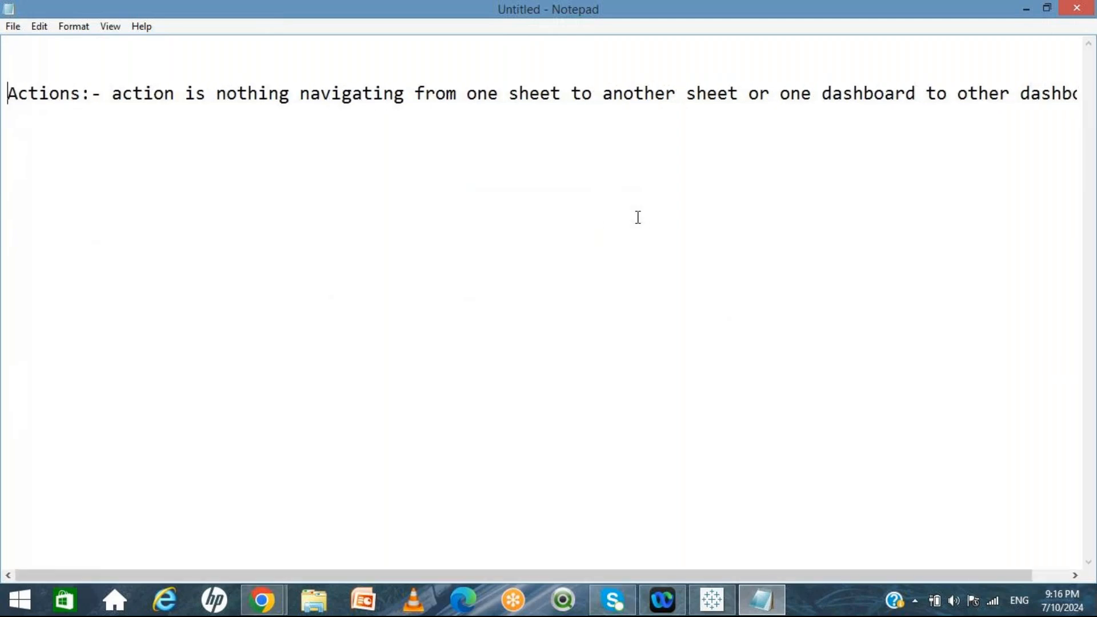
key(End)
key(Return)
text(********)
Step: Switch to Tableau, check whether selecting the Central and West slices affects Dashboard 8's other charts, and view Dashboard 7
key(alt+Tab)
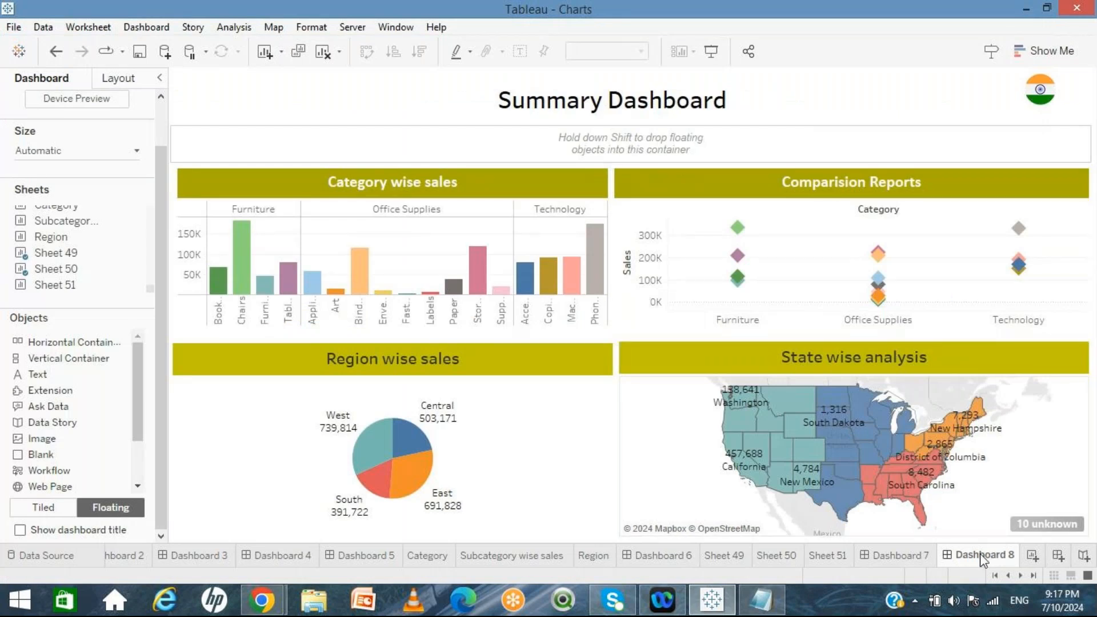
mouse_move(981, 560)
click(910, 556)
click(969, 559)
click(407, 443)
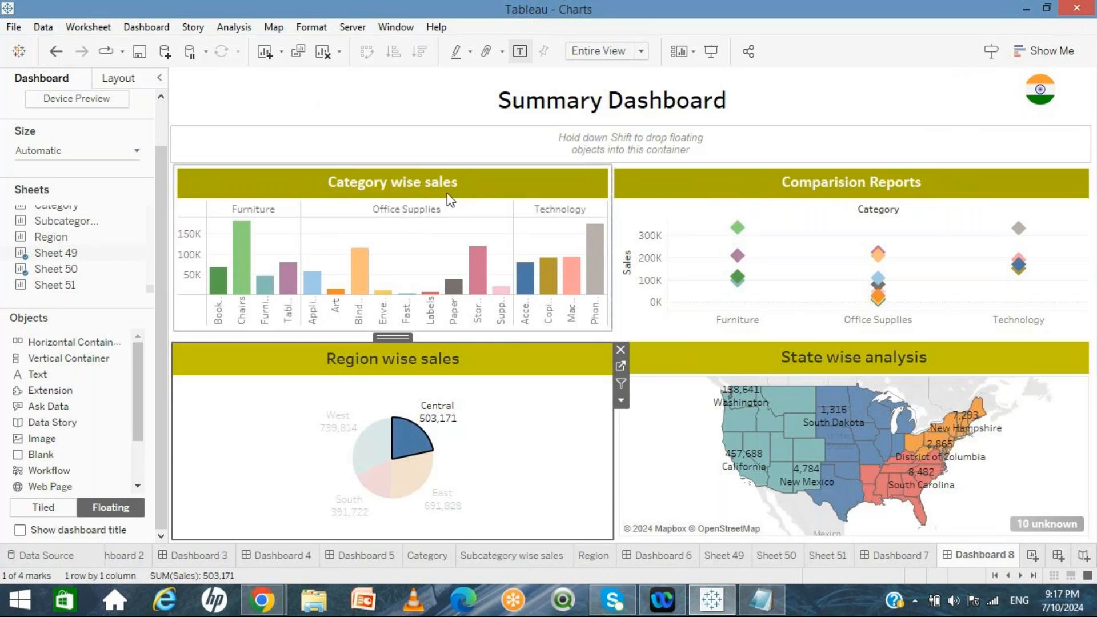
click(373, 457)
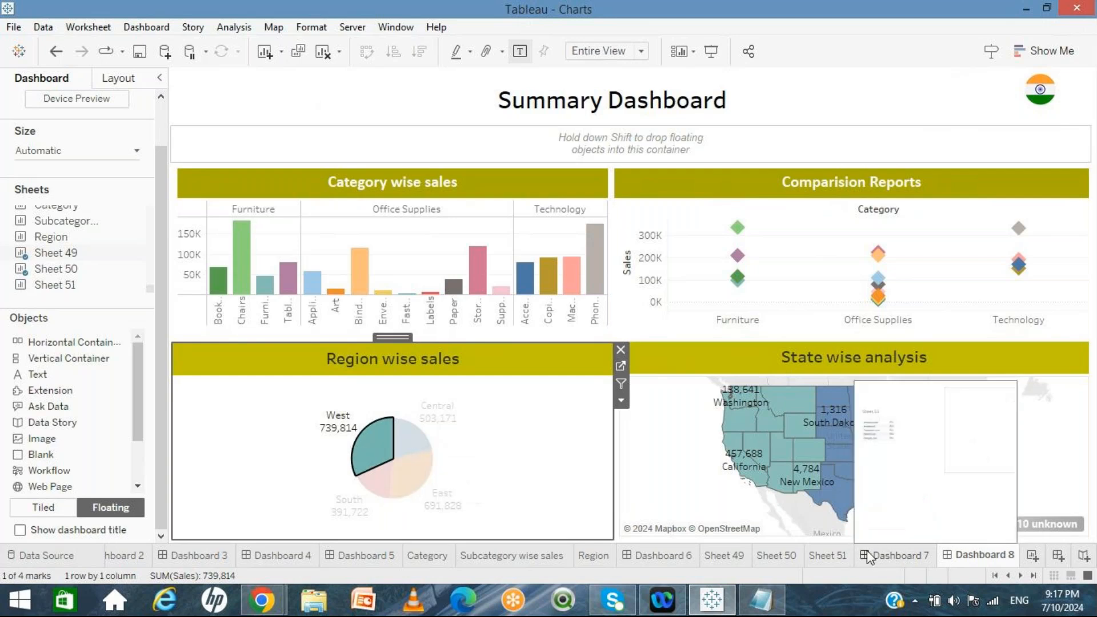
click(887, 557)
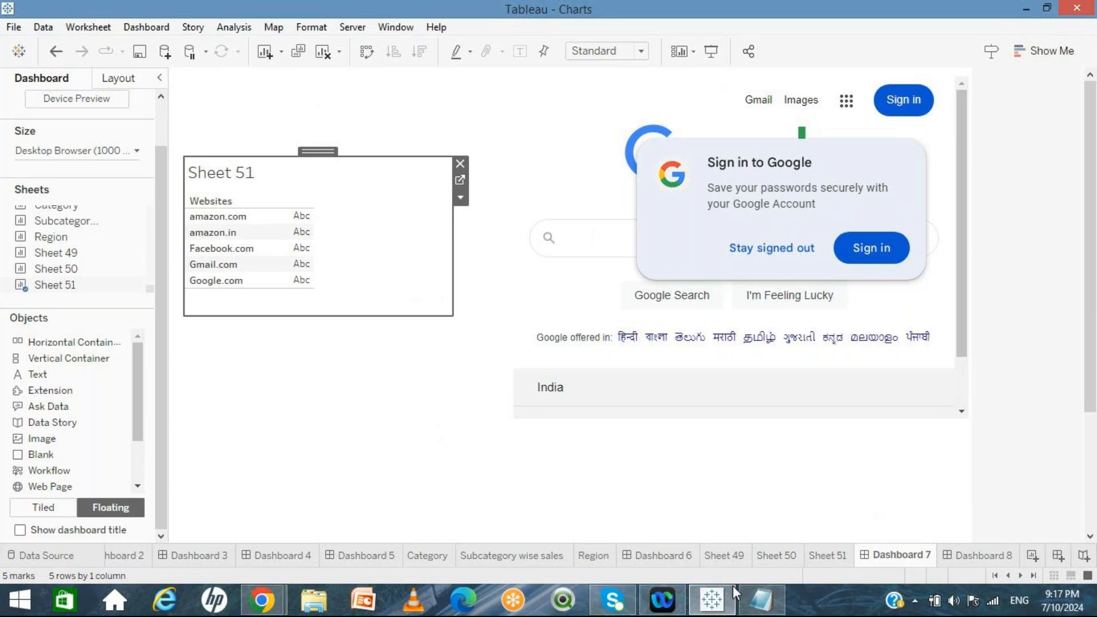
Step: Switch back to Notepad and add blank lines below the asterisks
click(761, 600)
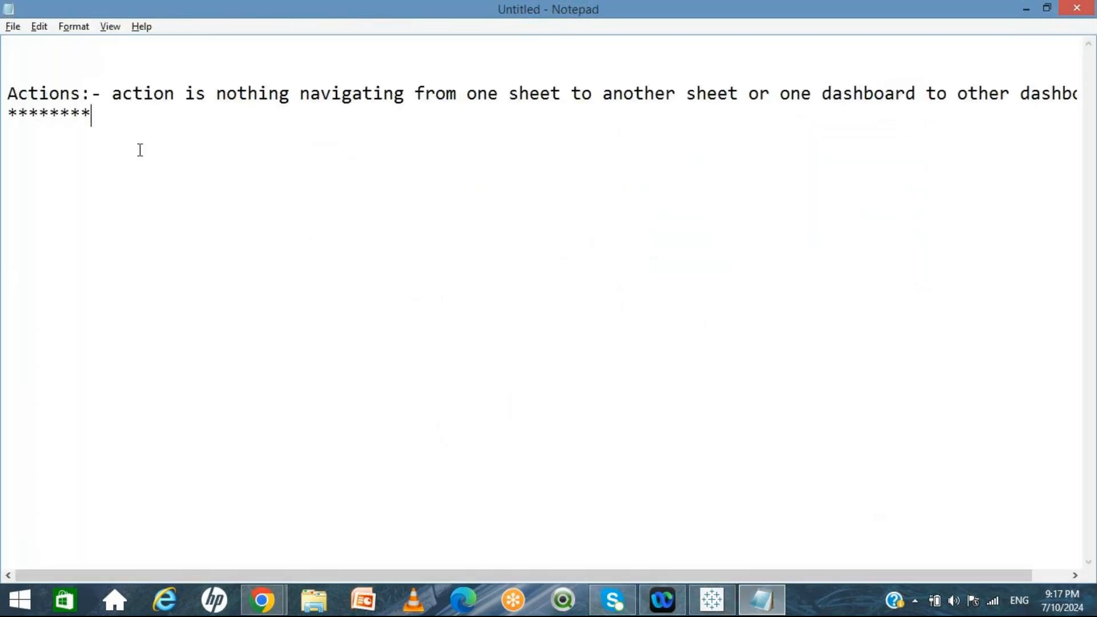
key(Return)
key(Return)
key(Return)
Step: Switch to Tableau, review the action types available for Dashboard 8, and close the Actions settings without adding one
key(alt+Tab)
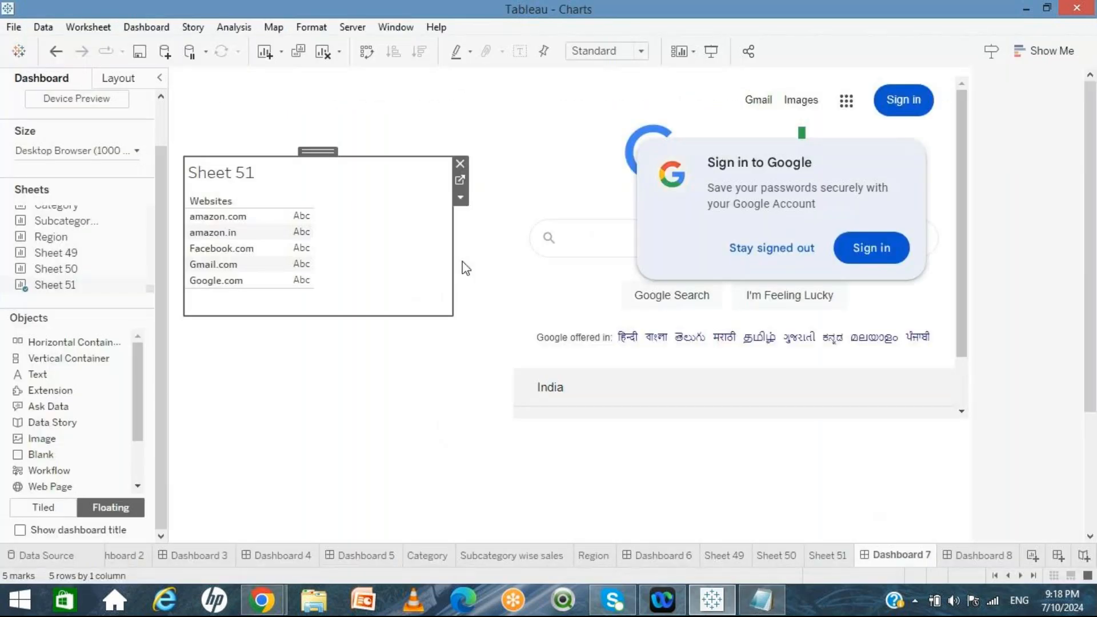
click(952, 556)
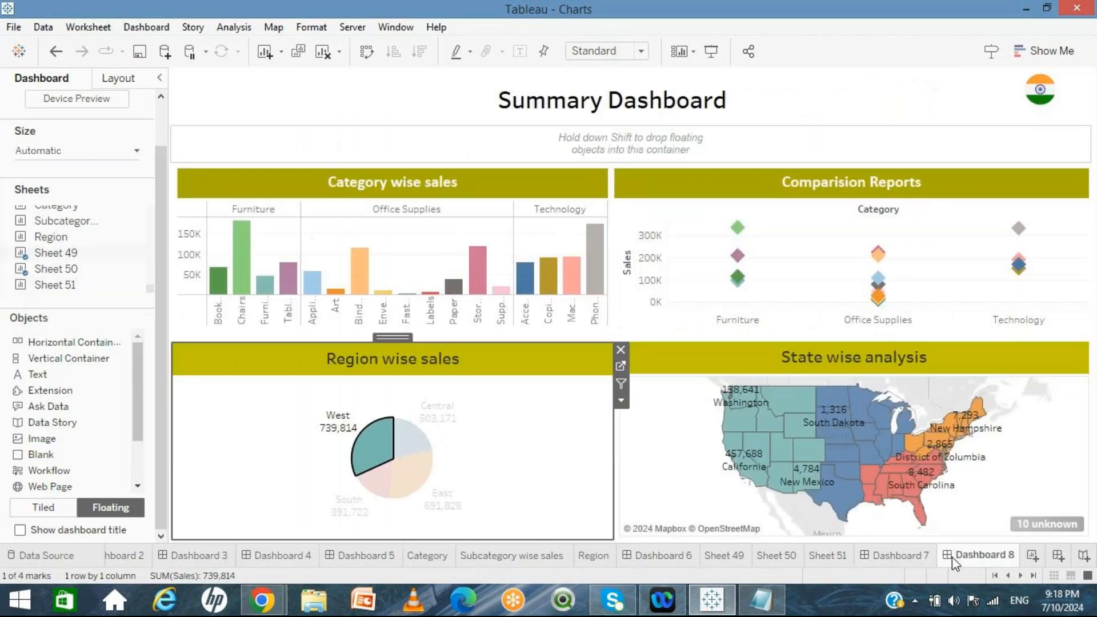
click(140, 27)
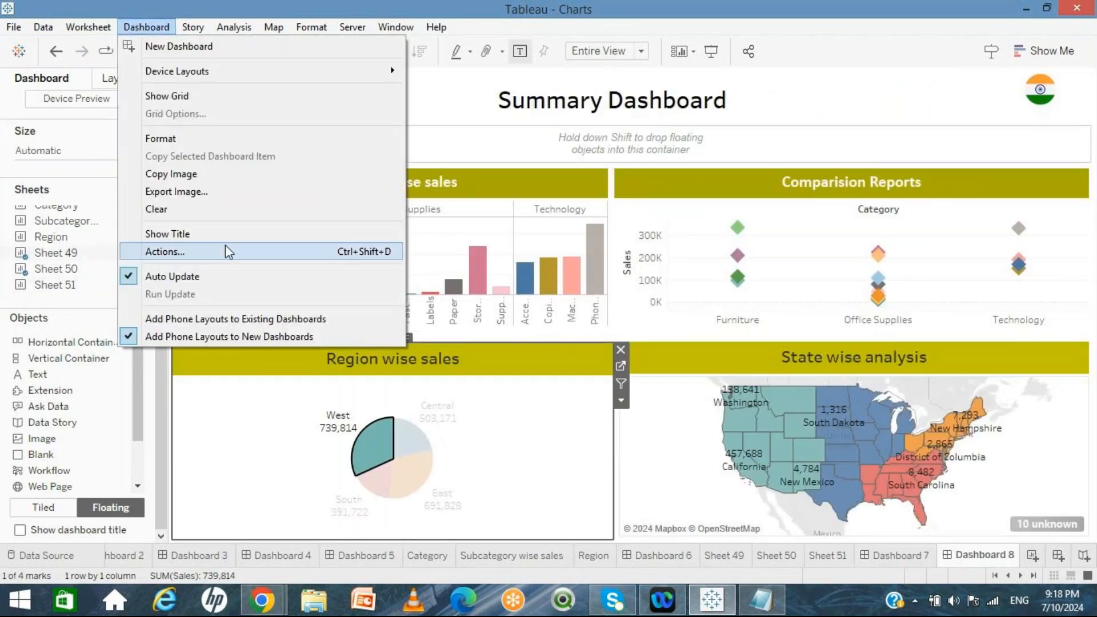
click(201, 254)
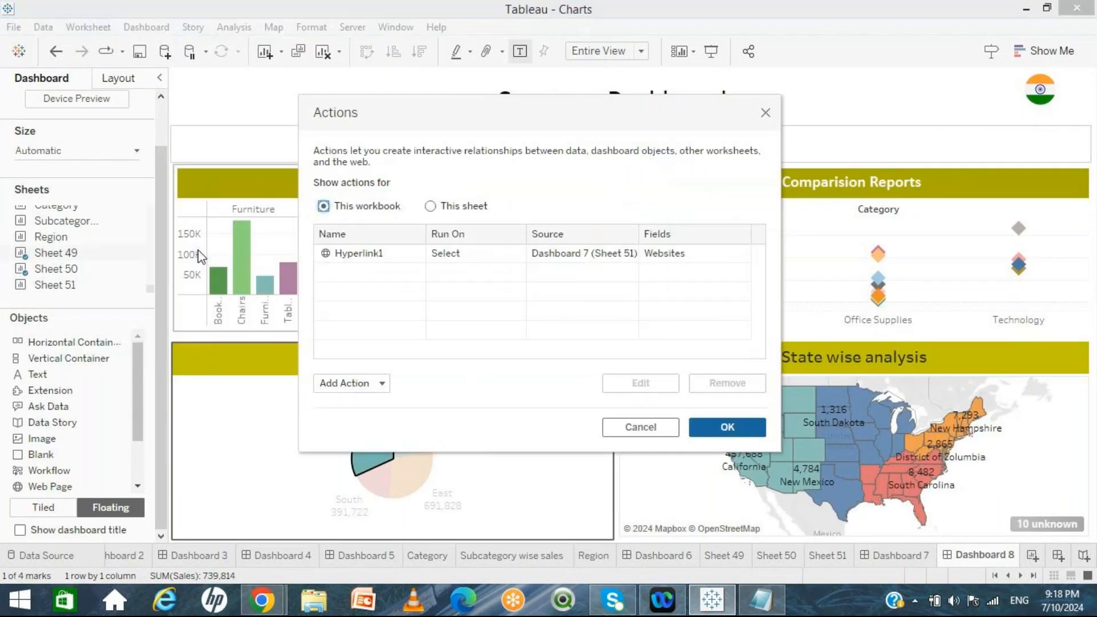
click(382, 392)
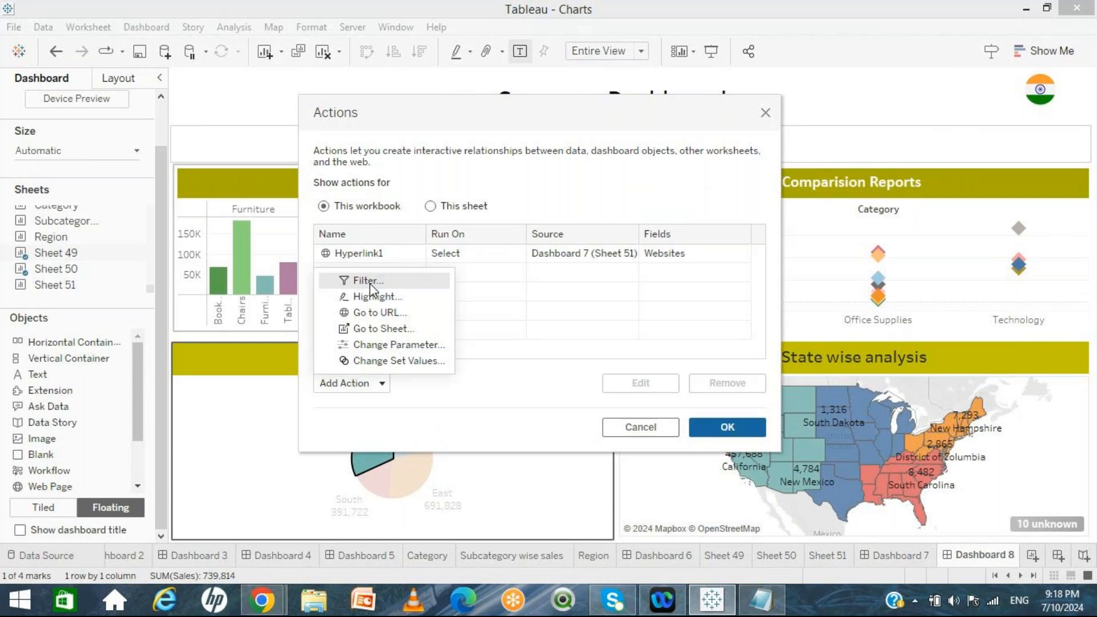
click(556, 365)
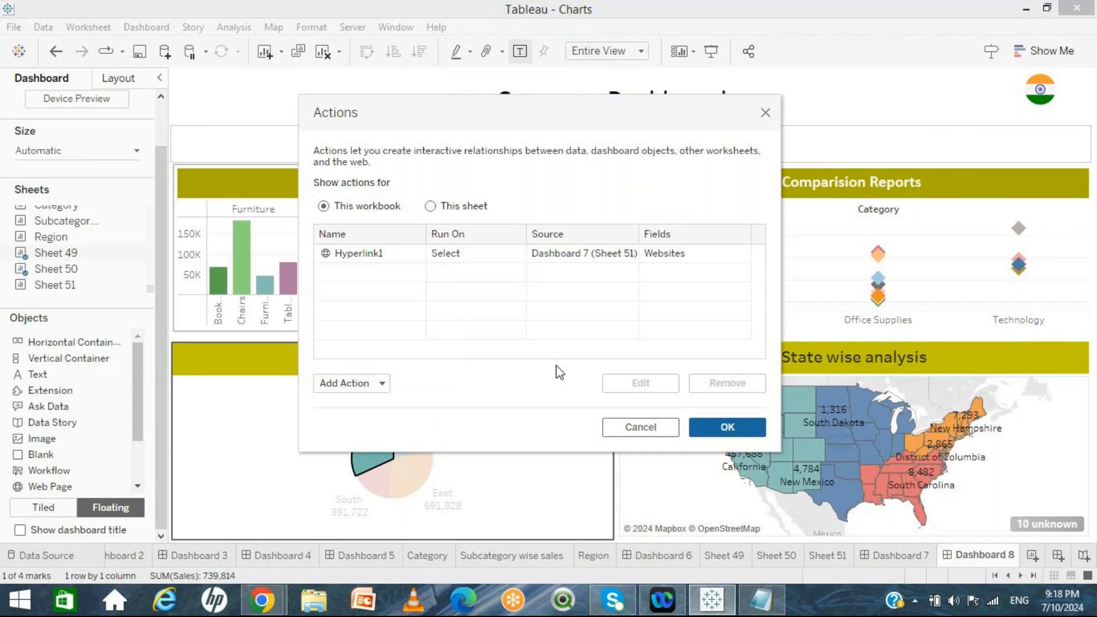
click(649, 433)
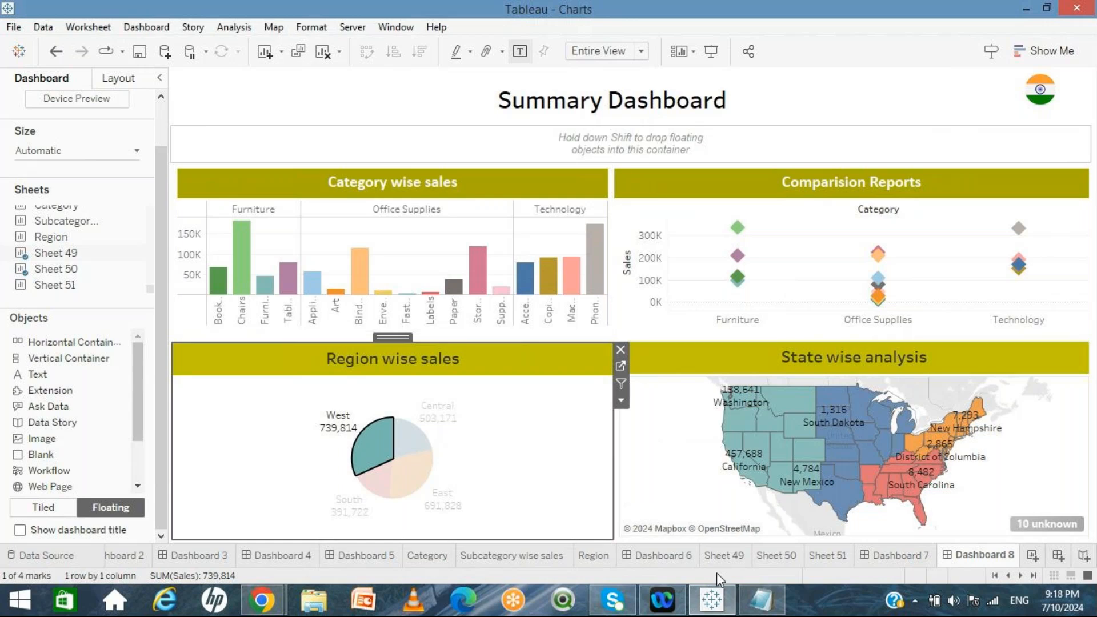
Step: Switch to Notepad and add the labels "sourcesheet" and "Target sheet" below the Actions note, separated by blank lines
click(761, 600)
key(Return)
text(s)
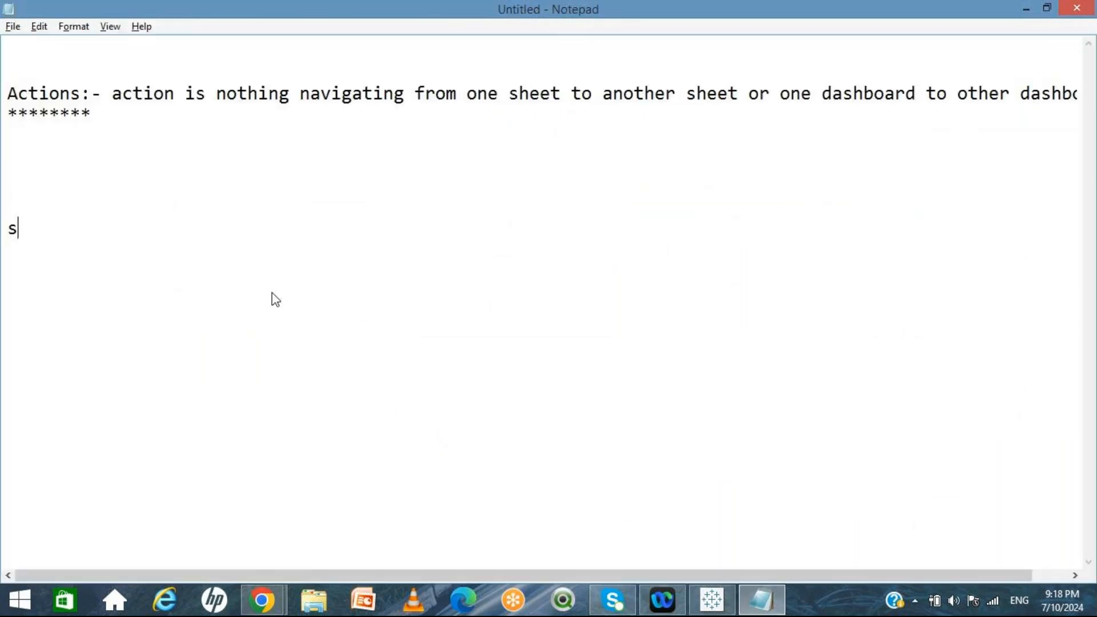
text(ourcesheet)
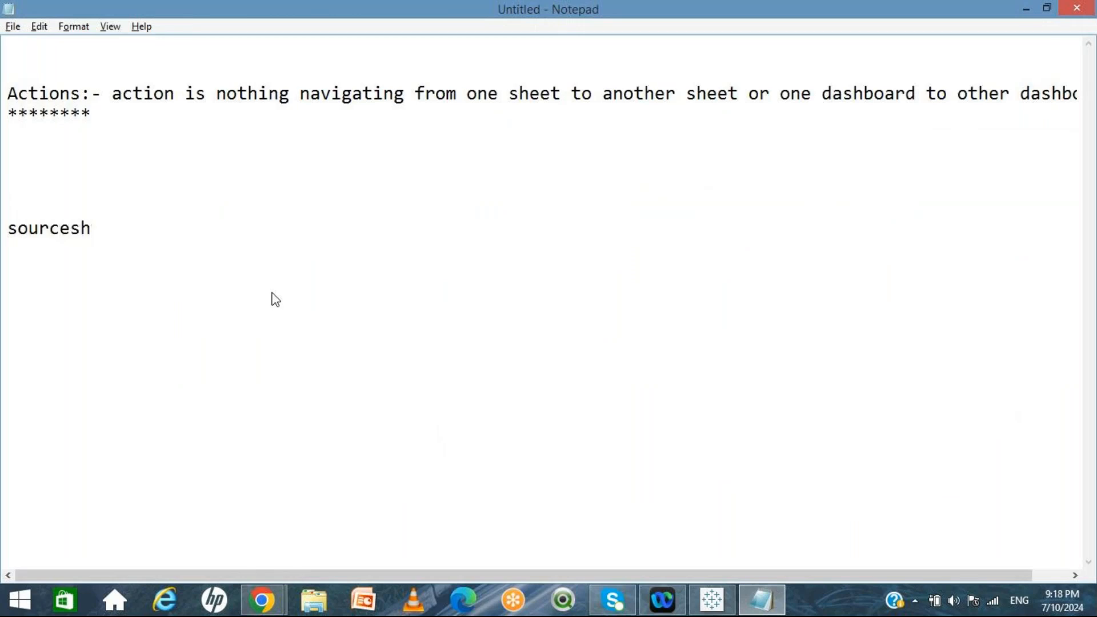
key(Return)
key(Return)
key(Return)
key(Return)
text(Targe)
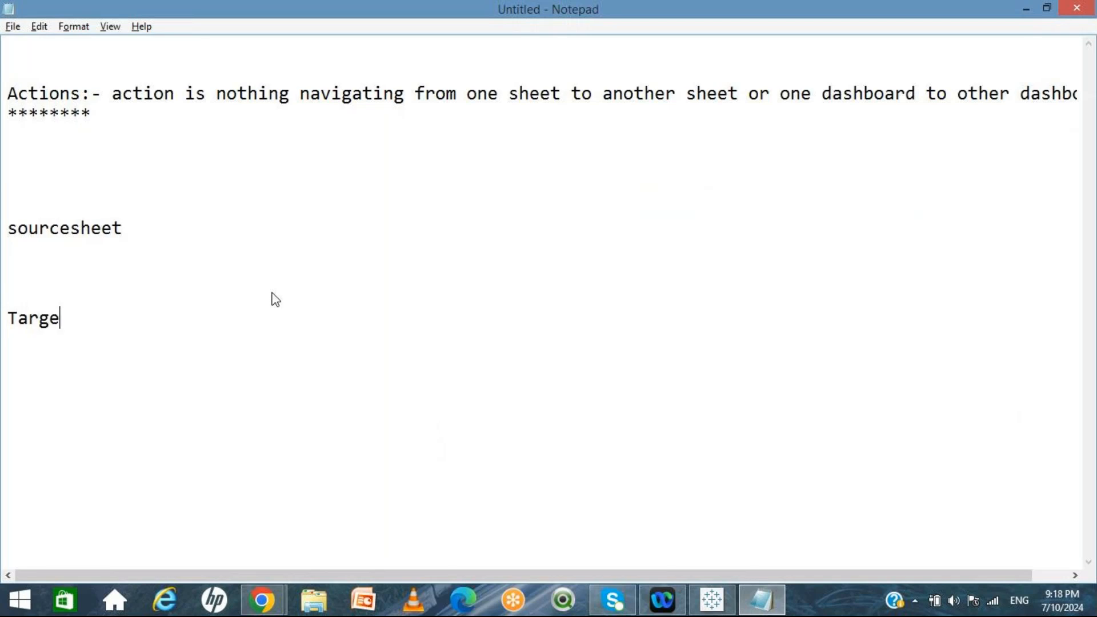
text(t sheet)
Step: Correct the first label to "source sheet" and describe it with ":- selction sheet"
click(273, 292)
key(Up)
key(Up)
key(Up)
key(Right)
key(Right)
key(Right)
key(Right)
key(Right)
text(sheet)
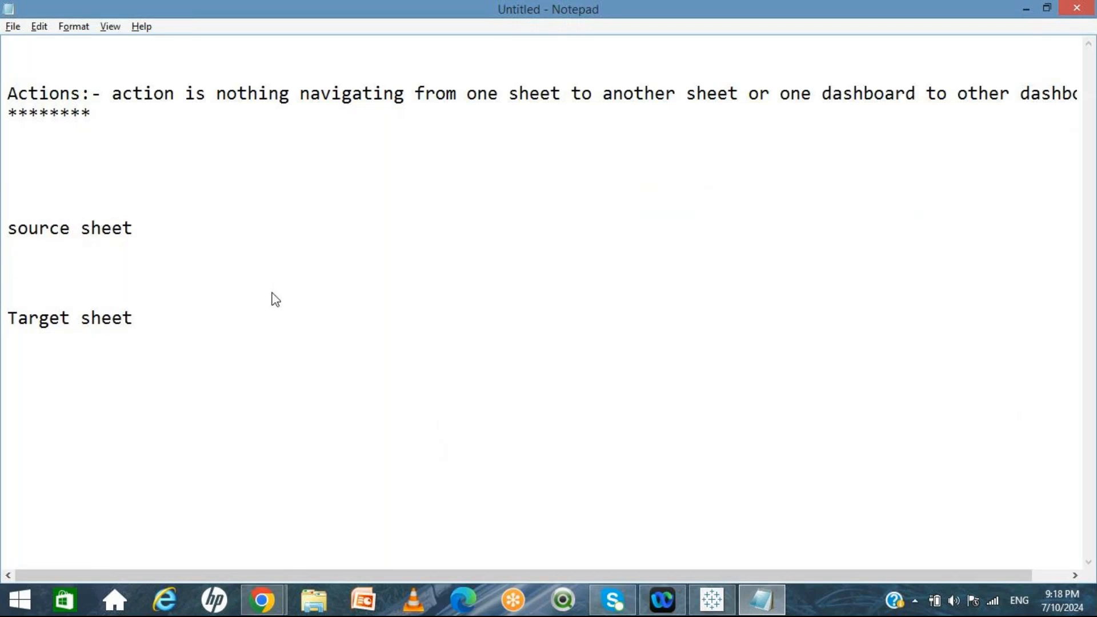
text(:- selction sheet)
Step: Describe the Target sheet label with ":- Result expectation sheet"
key(Down)
key(Down)
key(Down)
key(Down)
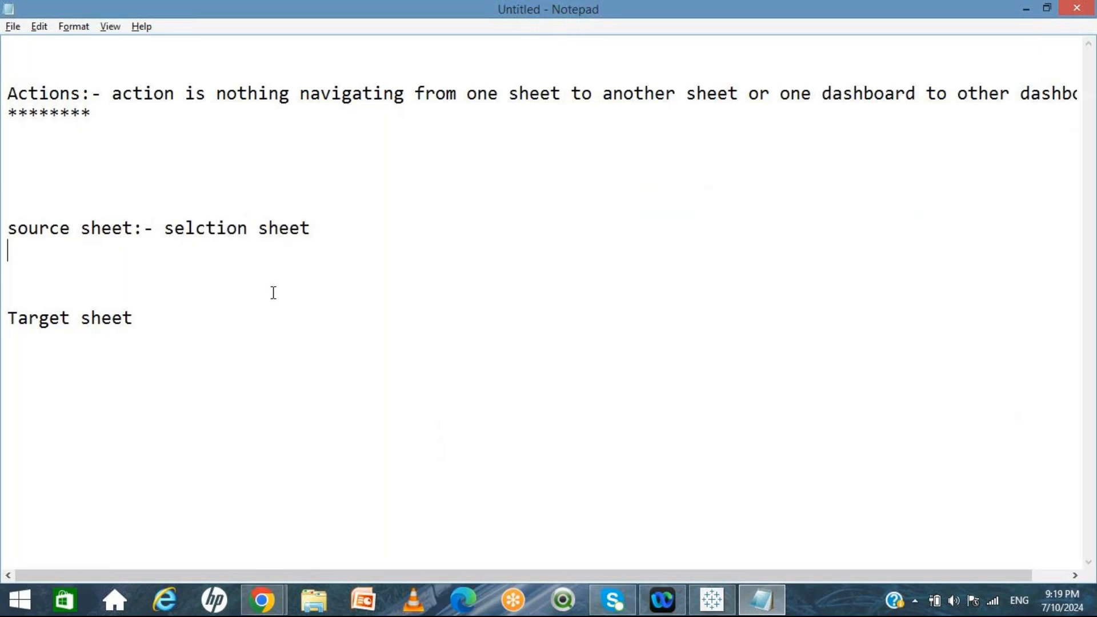
text(:- Result expectation sheet)
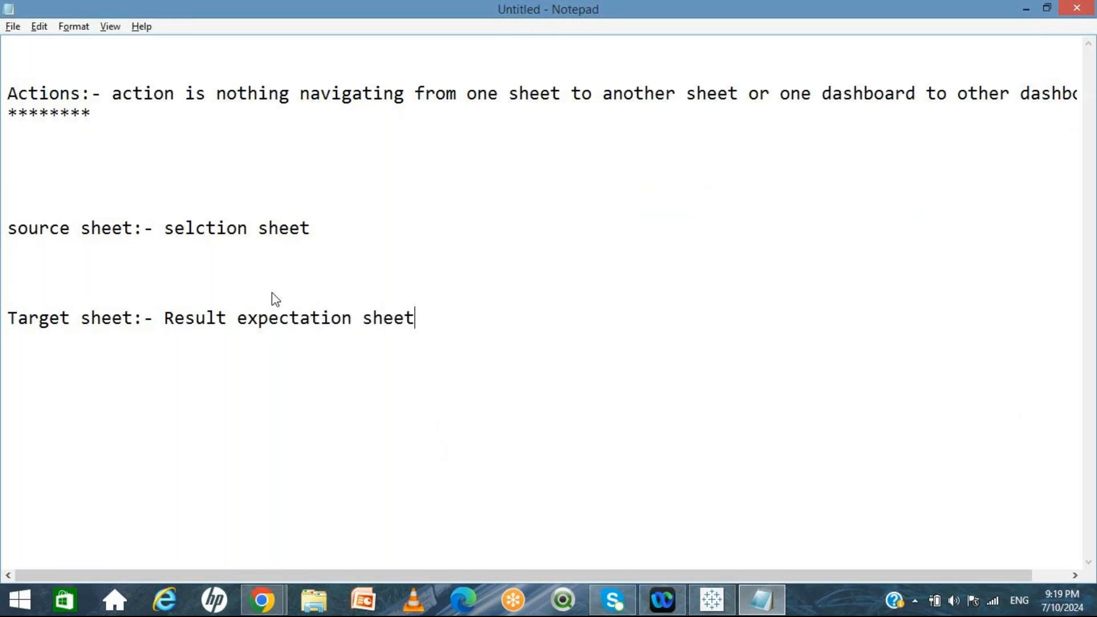
Step: Underline the source sheet and Target sheet labels with a row of twelve asterisks each
click(10, 240)
text(************)
key(Down)
key(Down)
key(Down)
key(End)
key(Return)
key(Return)
key(Up)
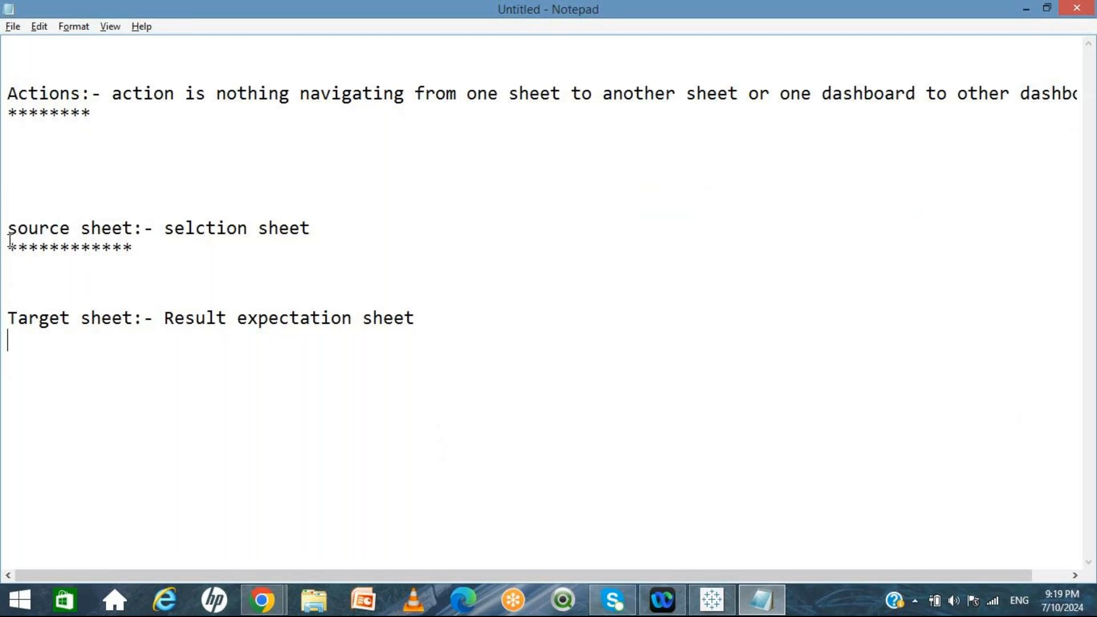
text(************)
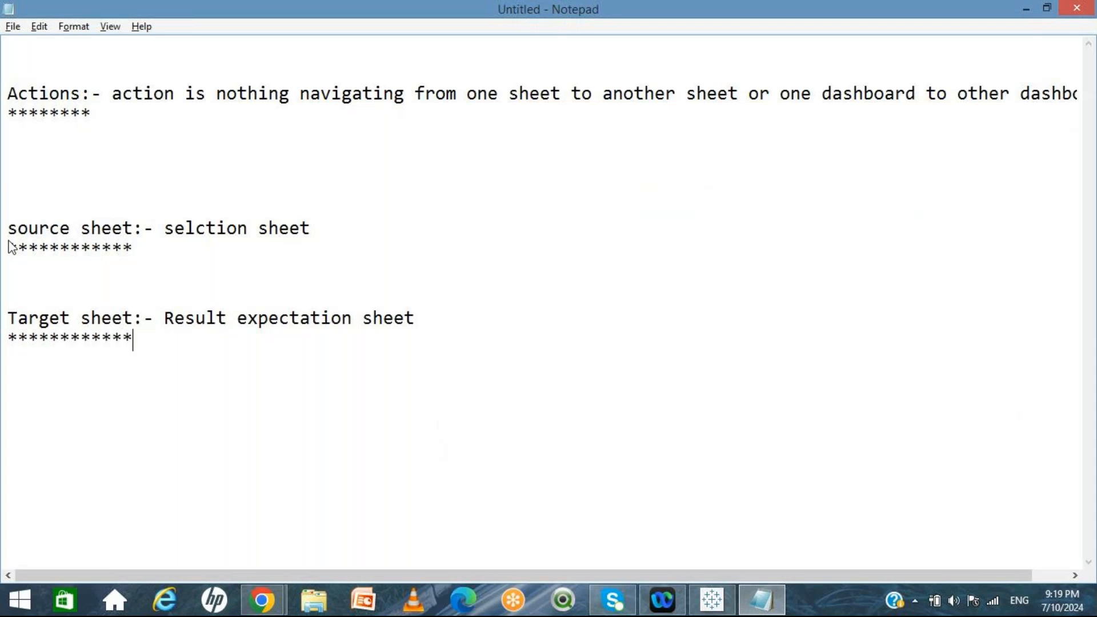
Step: Switch to Tableau and clear the West slice selection in the "Region wise sales" pie chart
key(alt+Tab)
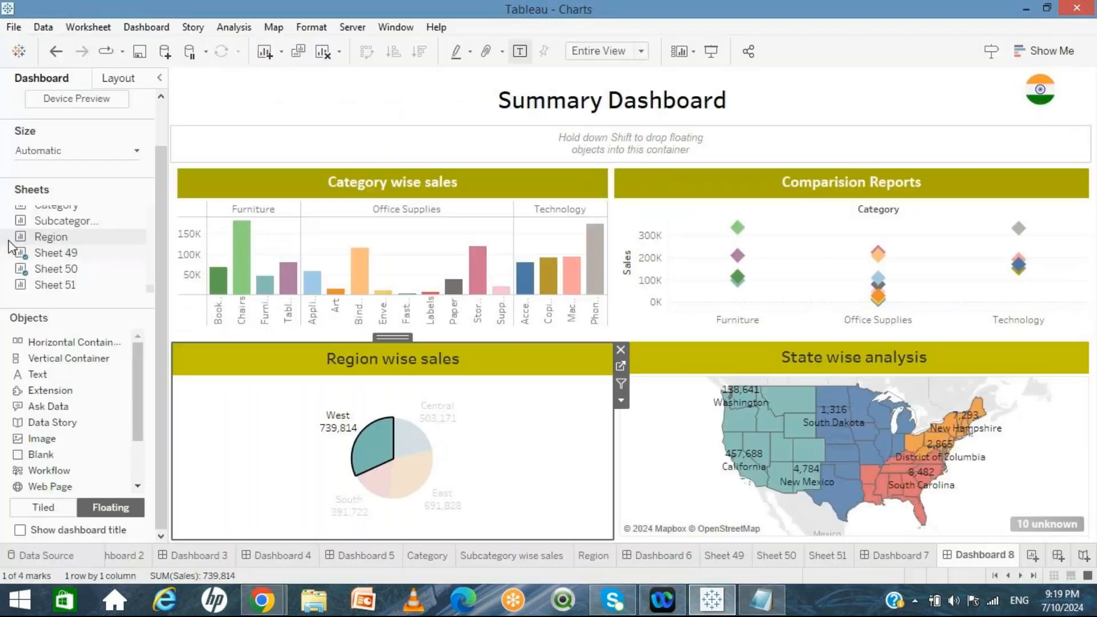
click(382, 454)
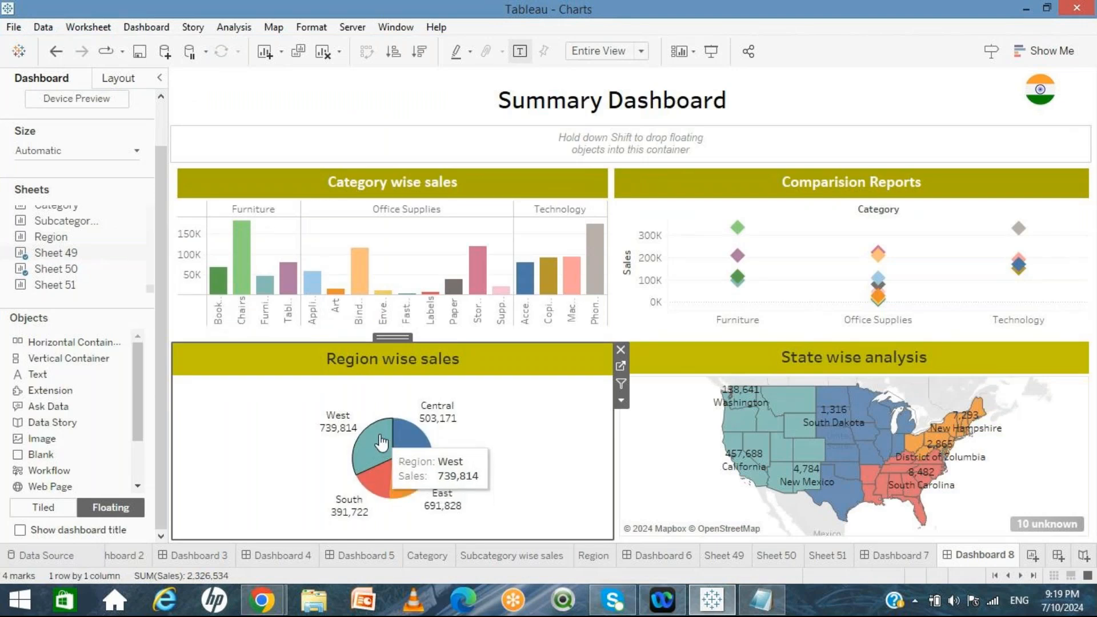
mouse_move(374, 439)
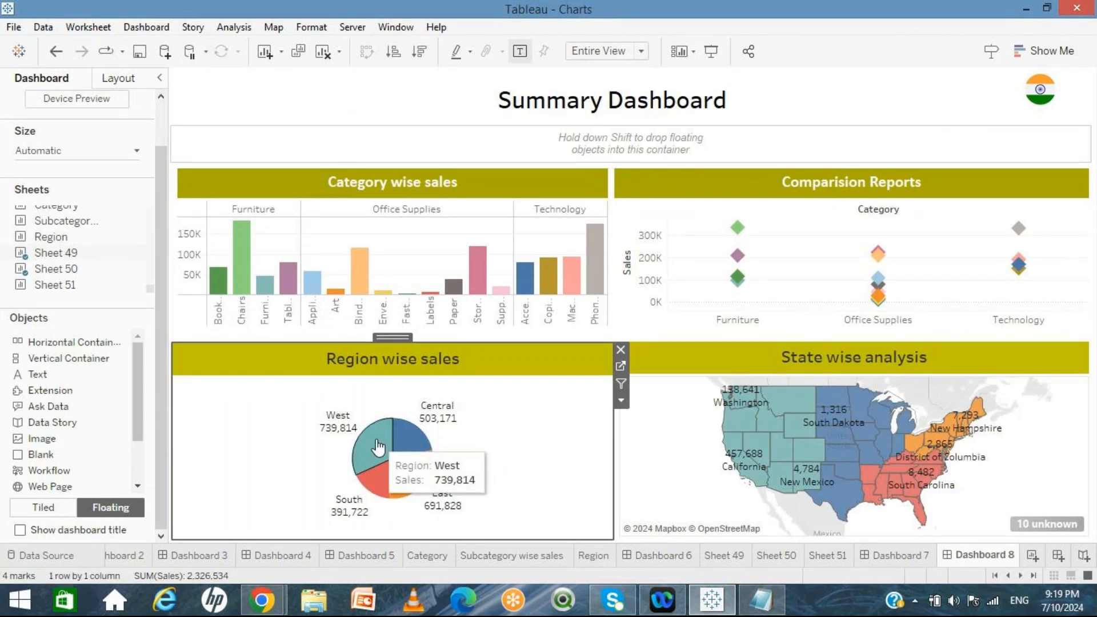
Step: Select, clear and reselect the West slice in the "Region wise sales" pie chart to check how the other charts respond
click(378, 447)
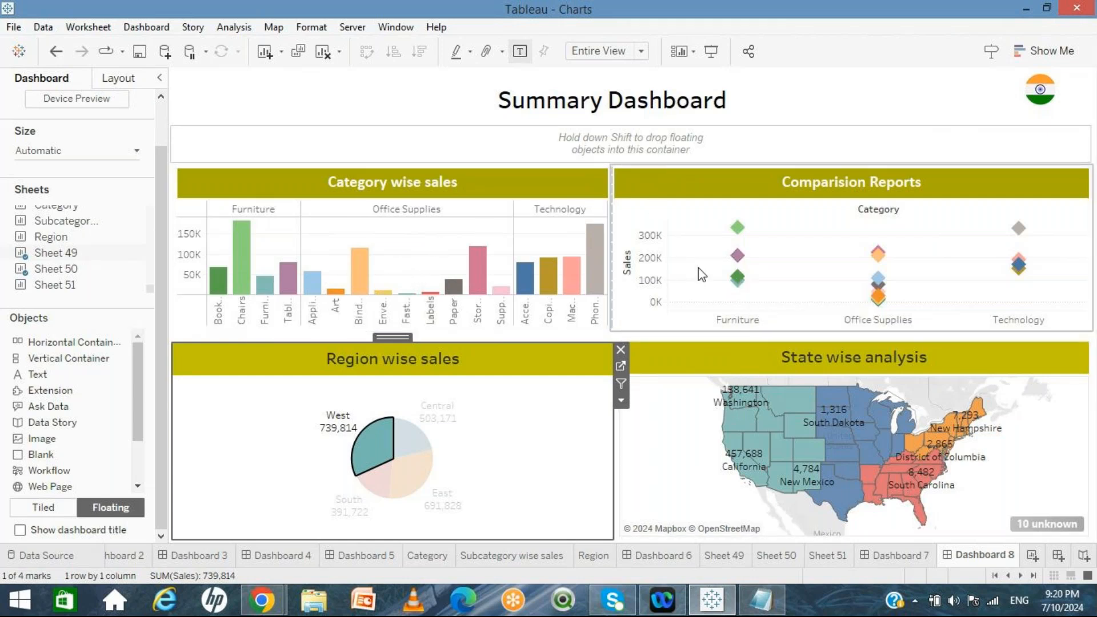
mouse_move(747, 396)
click(377, 452)
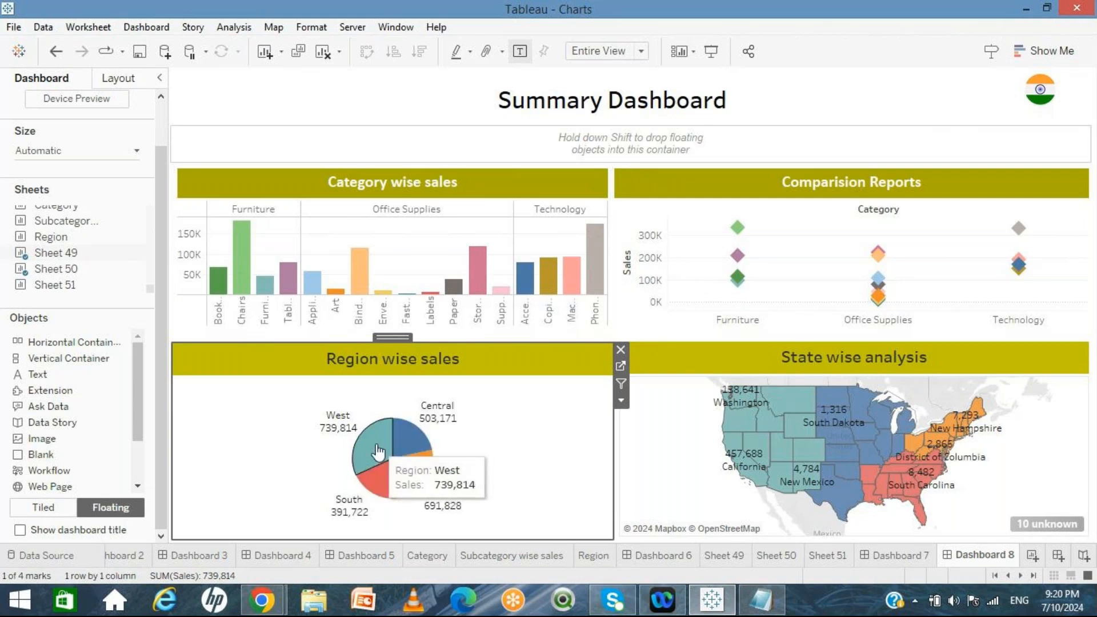
click(377, 451)
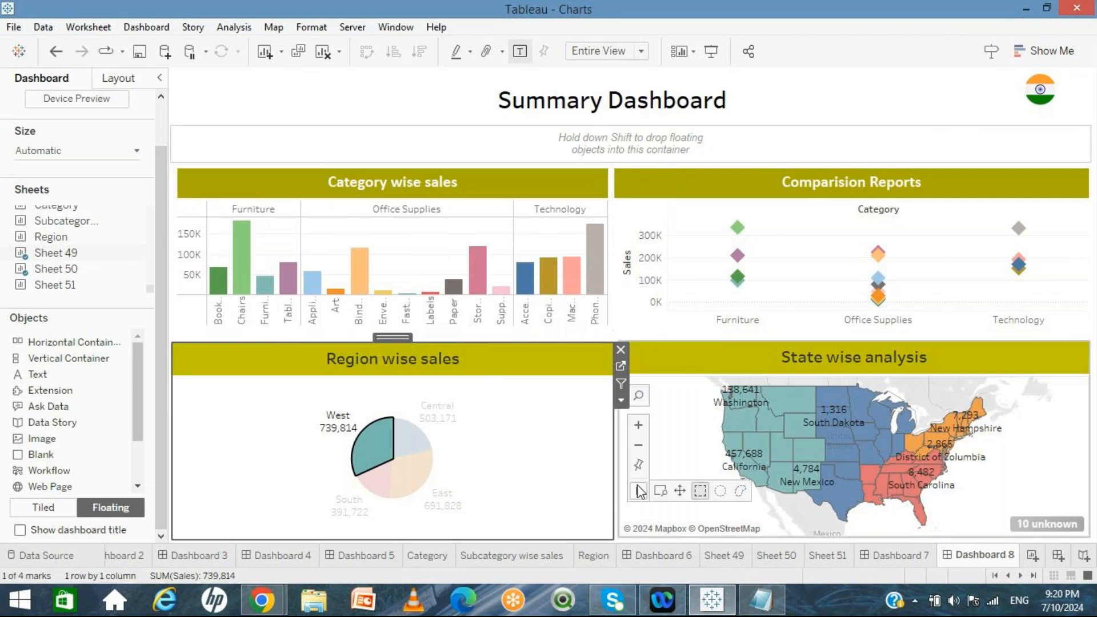
Step: Switch to Notepad, highlight the source sheet and Target sheet labels, and add four blank lines below the notes
click(762, 609)
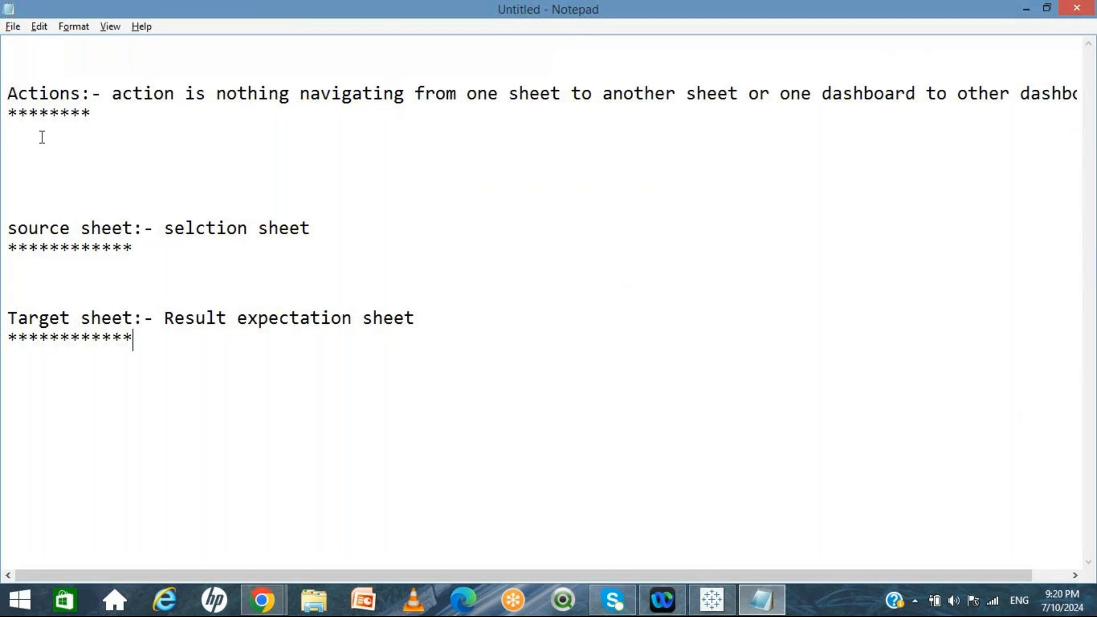
double_click(114, 229)
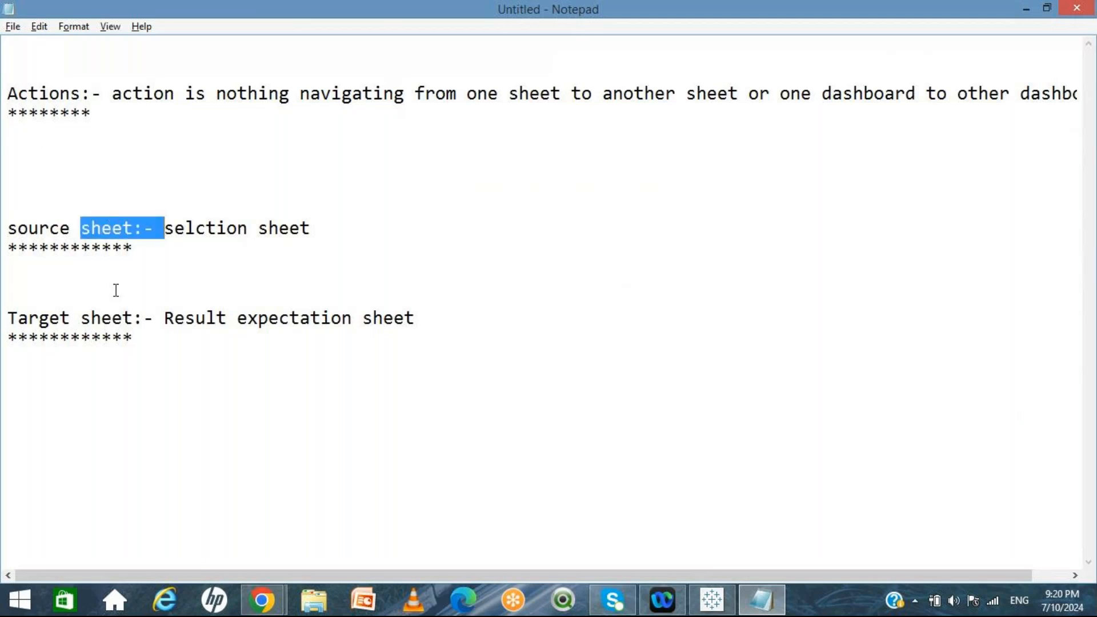
double_click(55, 318)
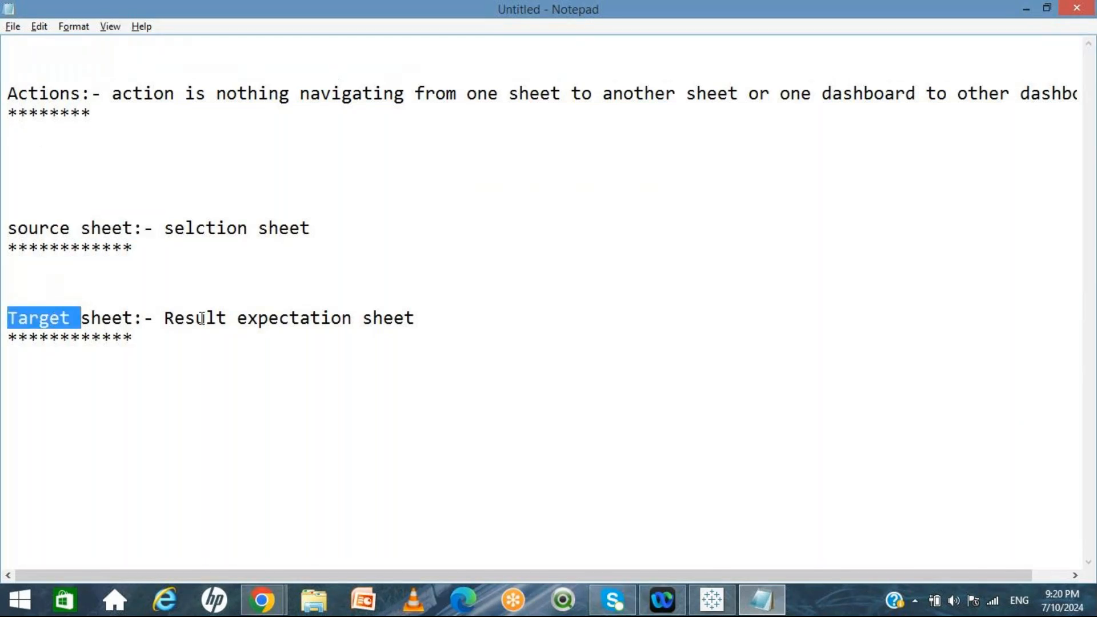
click(139, 366)
key(Return)
key(Return)
key(Return)
key(Return)
Step: Switch to Tableau and remove the Hyperlink1 action from the workbook's dashboard actions
key(alt+Tab)
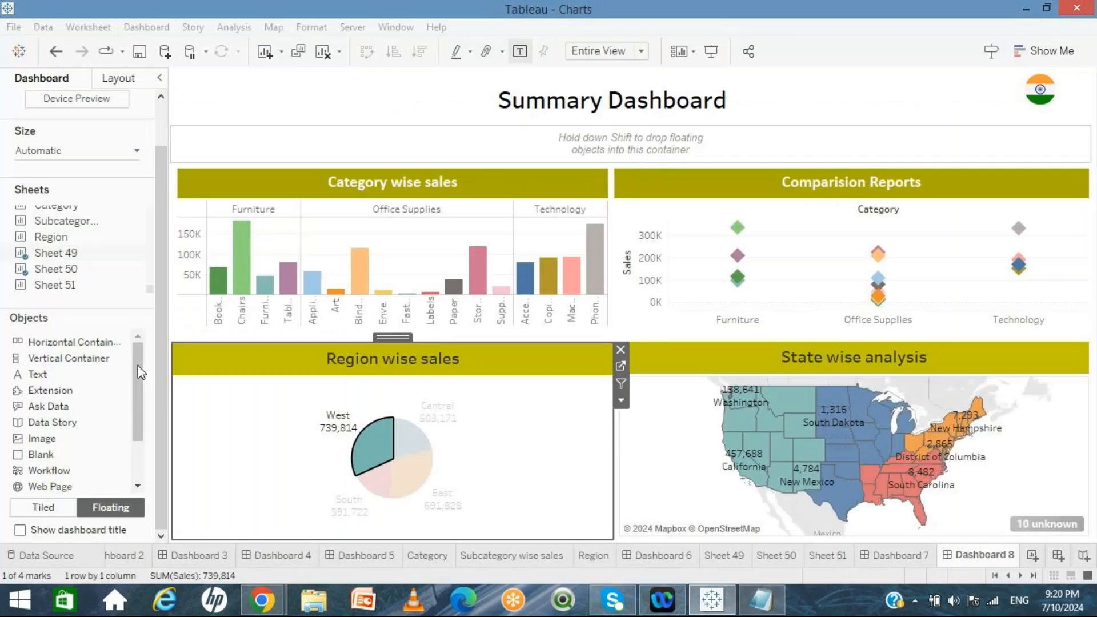
click(156, 30)
click(184, 256)
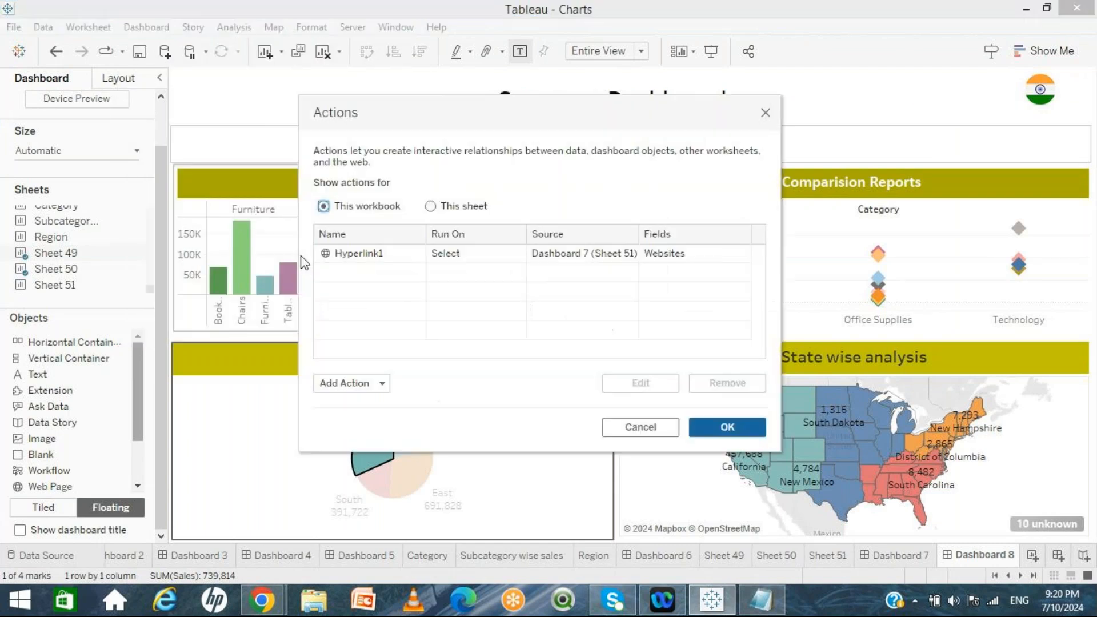
click(394, 257)
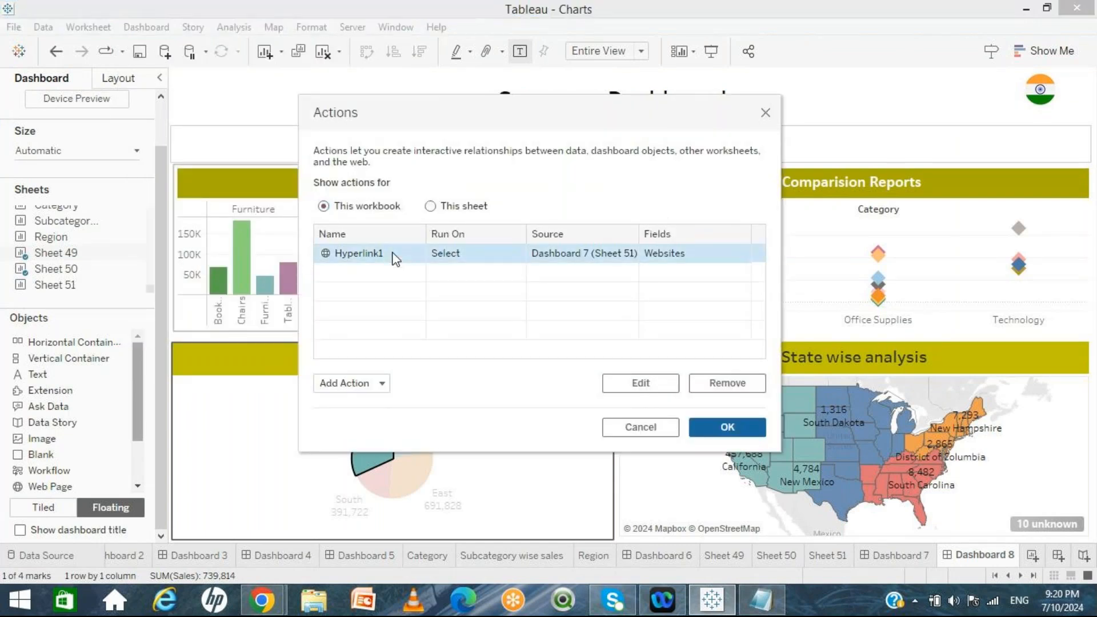
click(727, 382)
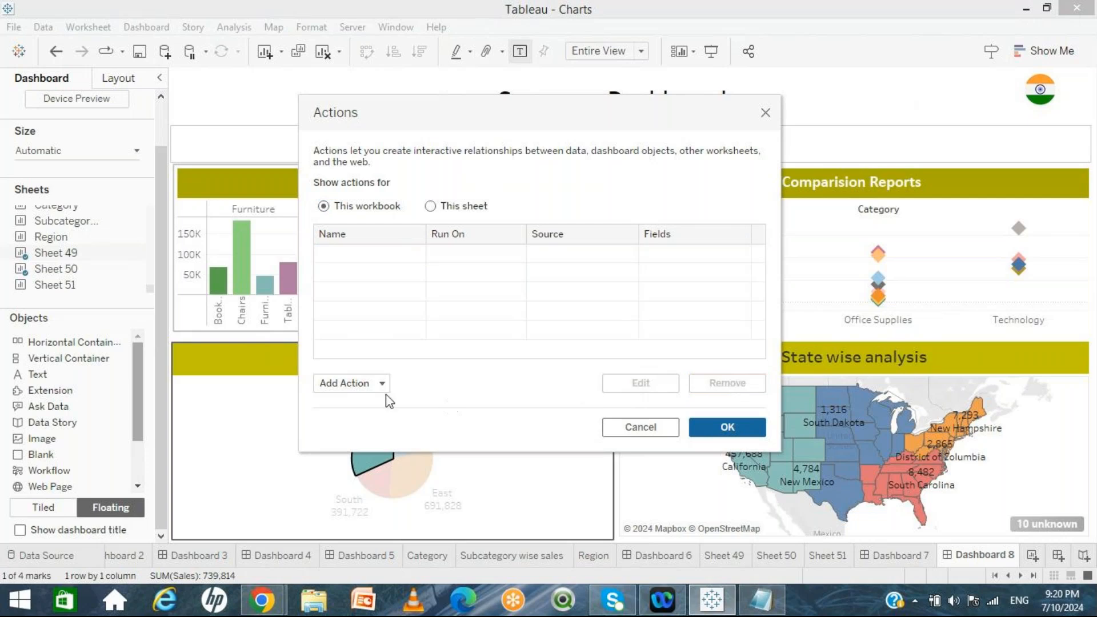
Step: Add a filter action and name it "Filter Action"
click(369, 383)
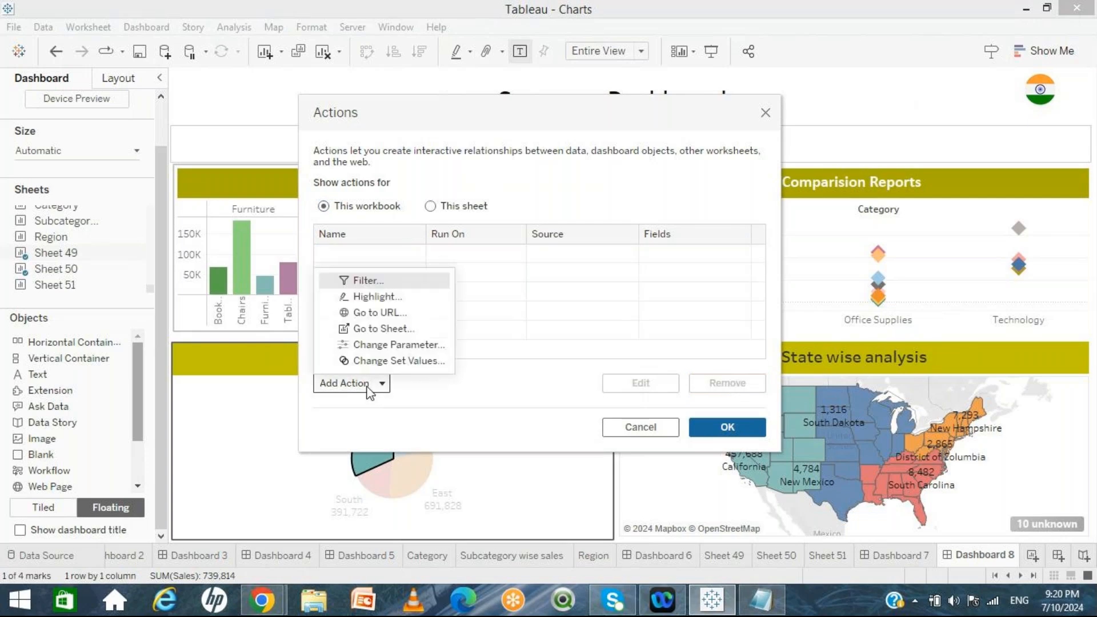
click(365, 283)
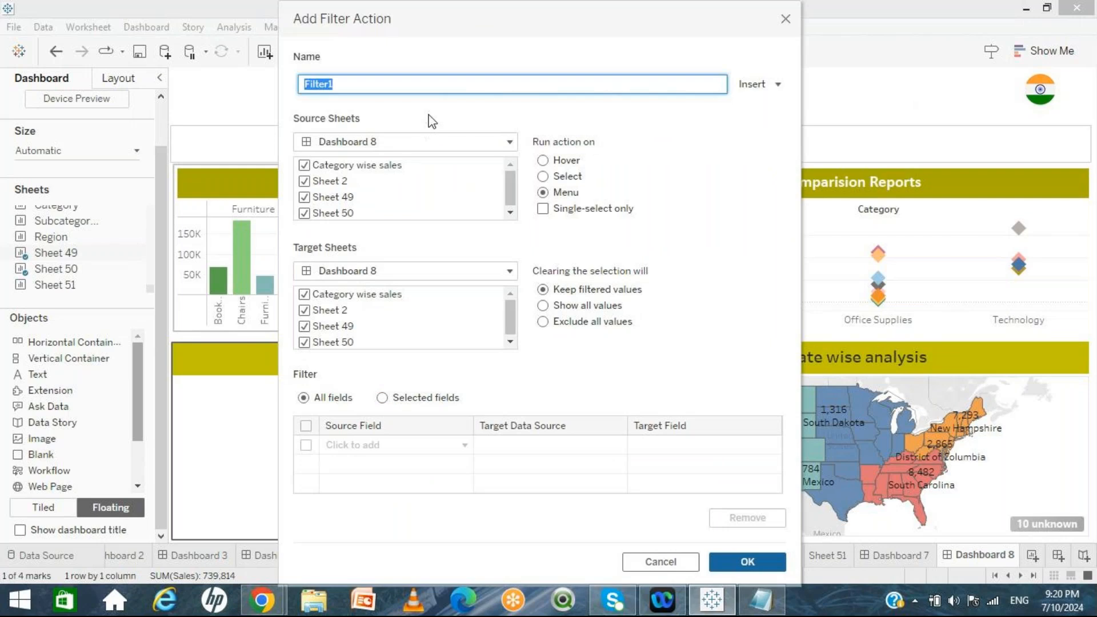
click(363, 85)
key(BackSpace)
text(Action)
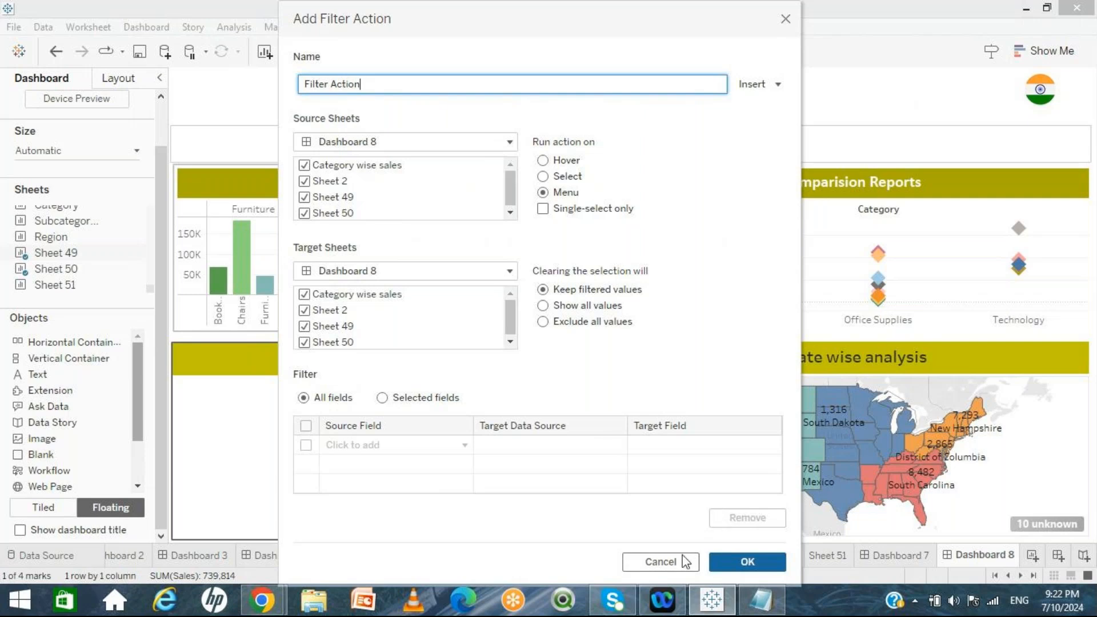
Step: Keep only Category wise sales among the filter action's source sheets and exclude it from the target sheets
click(304, 181)
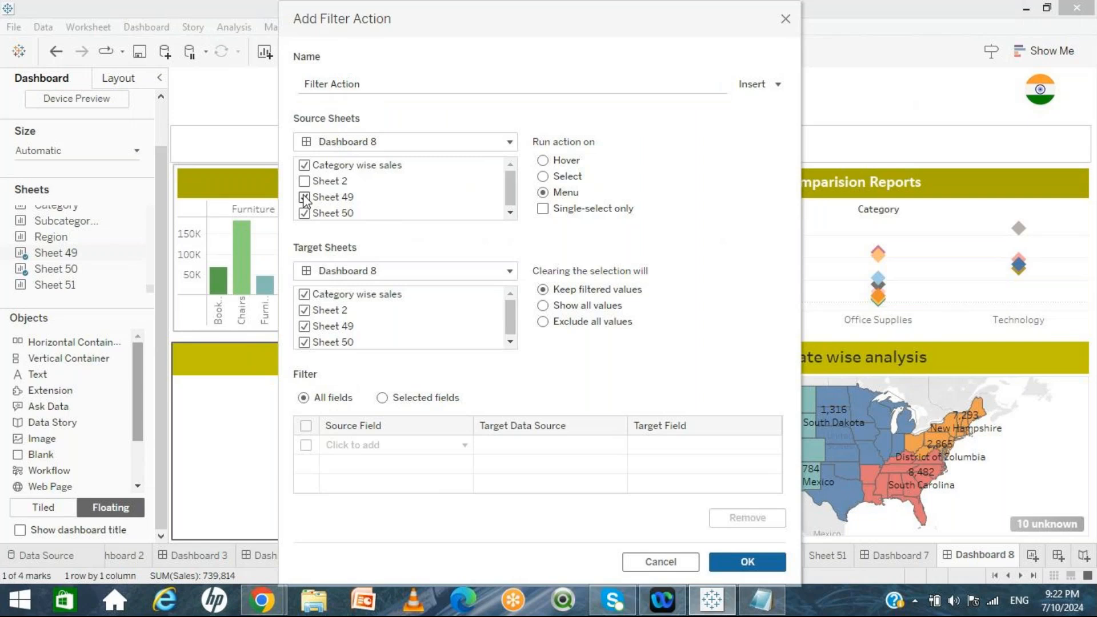
click(304, 197)
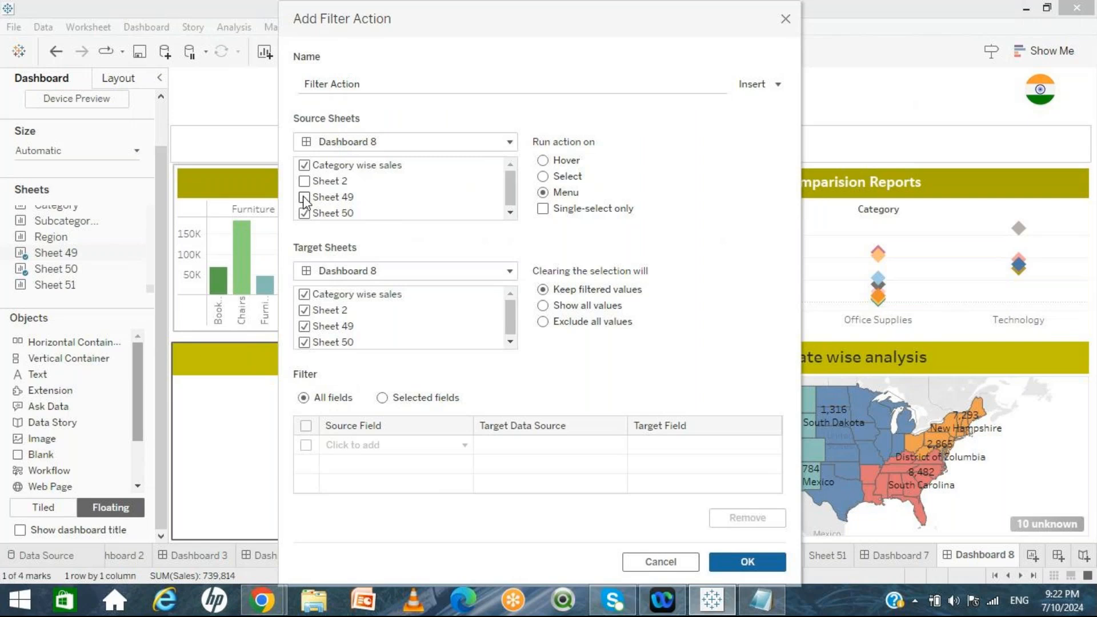
click(303, 294)
Step: Set the filter action to run on Select and save the dashboard actions
click(543, 161)
click(542, 177)
click(727, 564)
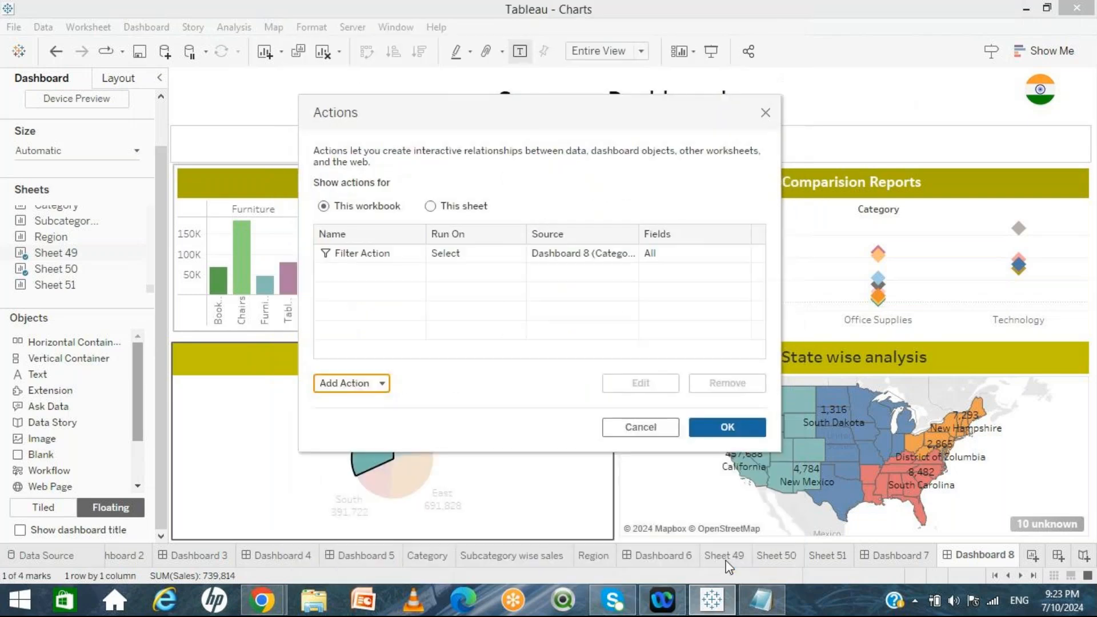
click(726, 429)
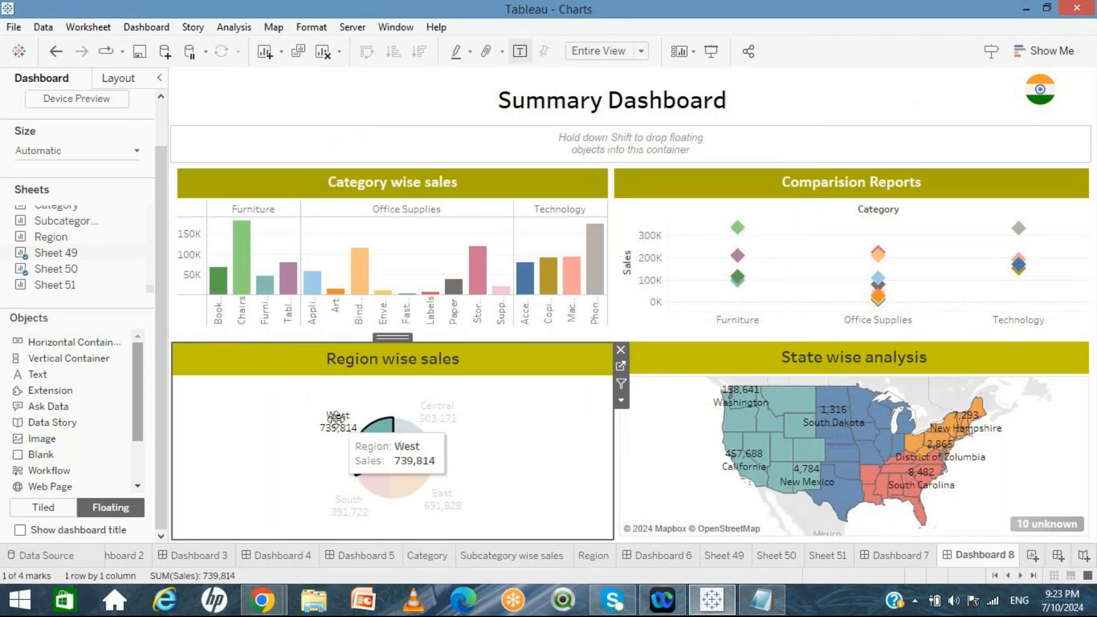
Step: Clear the West slice selection, and test the filter action by selecting and clearing the Chairs bar in "Category wise sales"
click(365, 440)
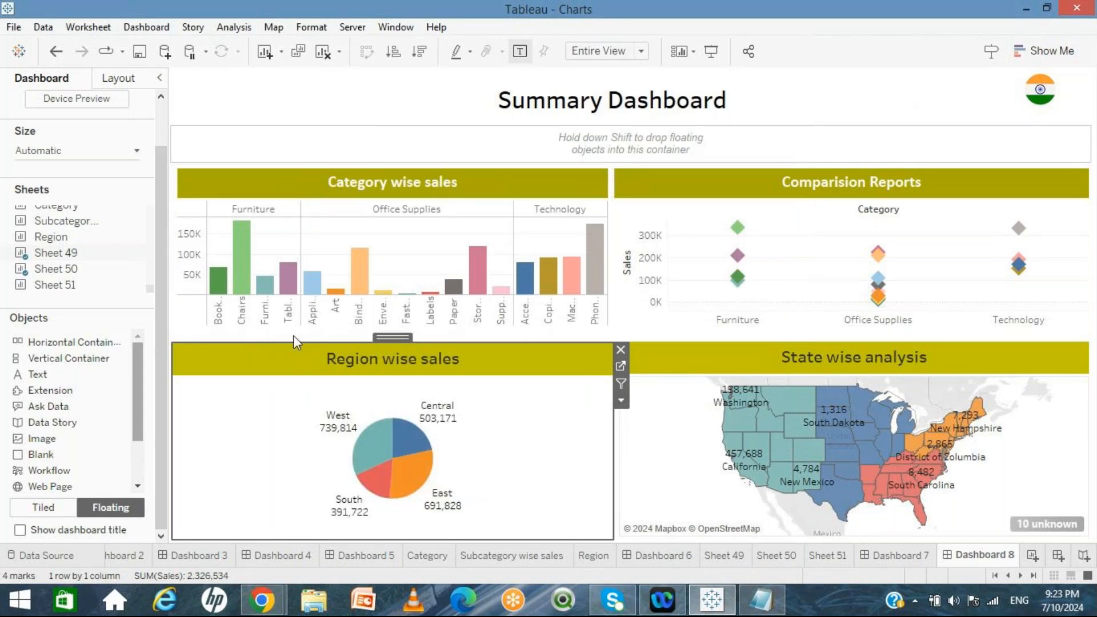
click(238, 254)
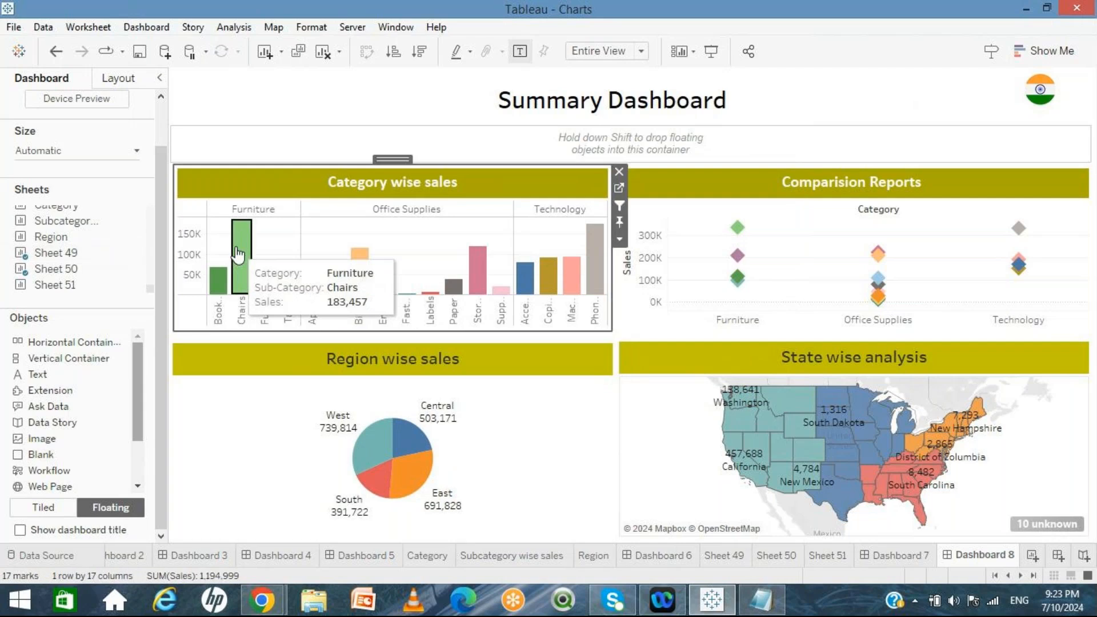
click(238, 254)
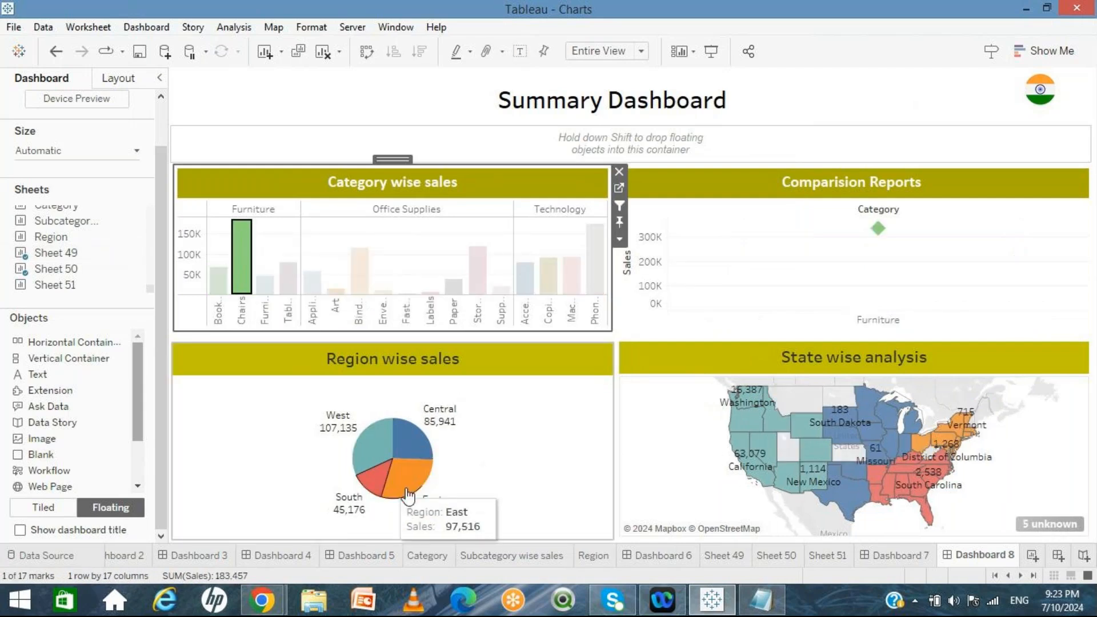
mouse_move(240, 263)
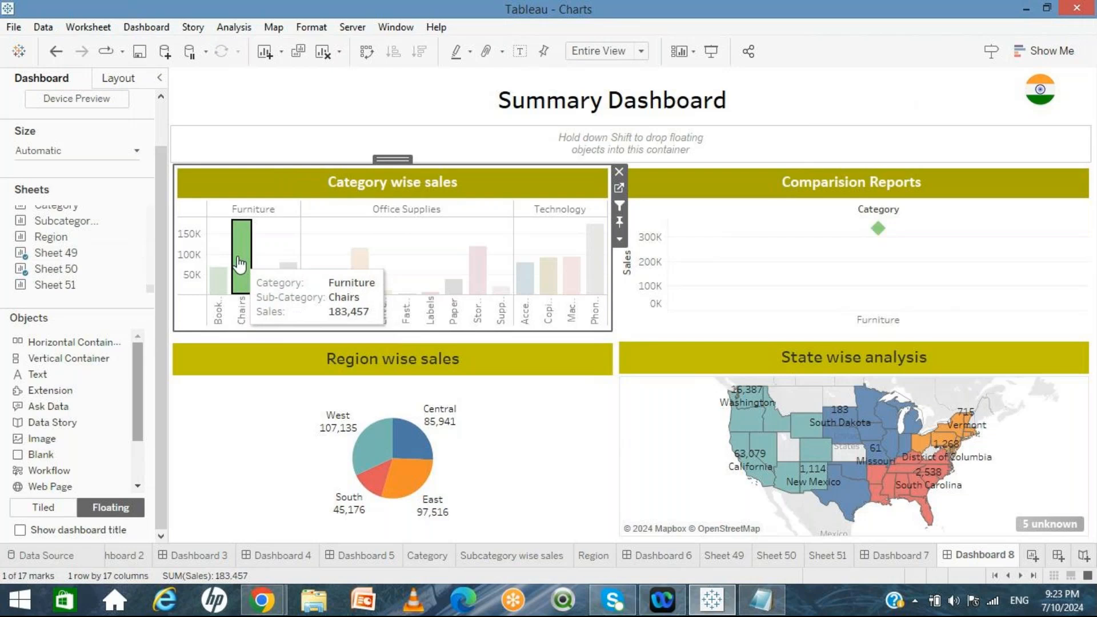
click(239, 264)
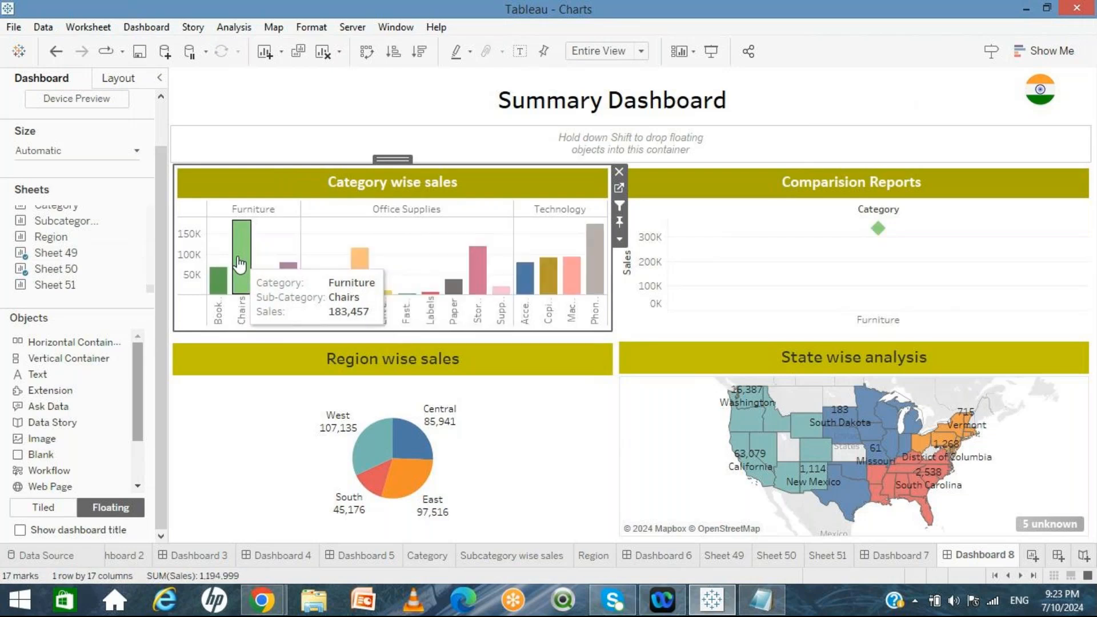
Step: Test the filter action by selecting and clearing the Binders, Storage and Chairs bars in turn
mouse_move(362, 281)
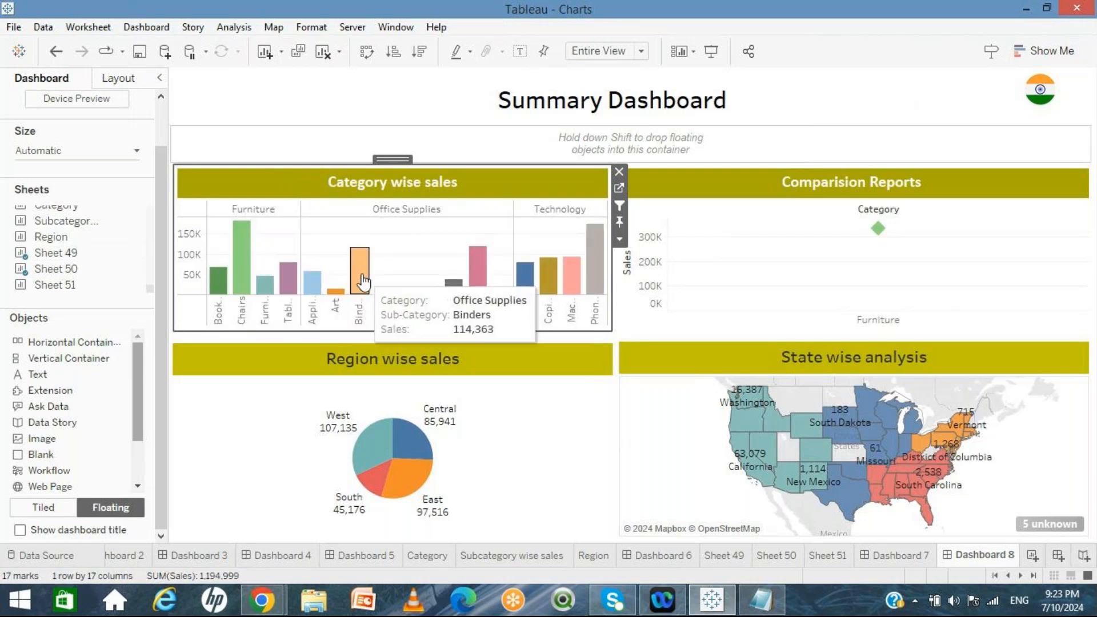
click(363, 281)
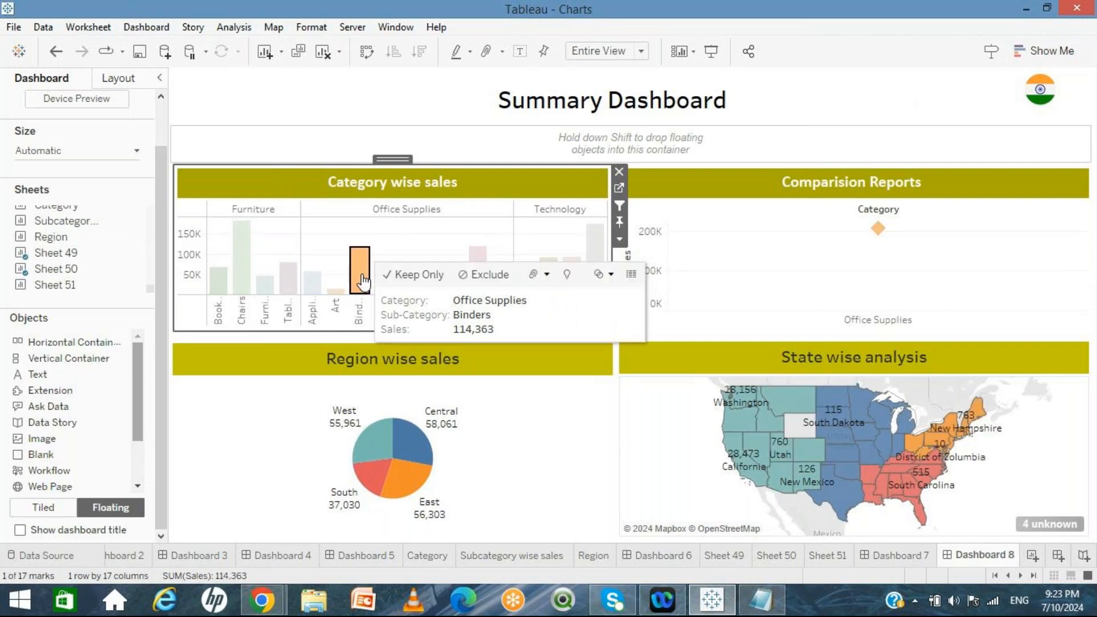
click(362, 281)
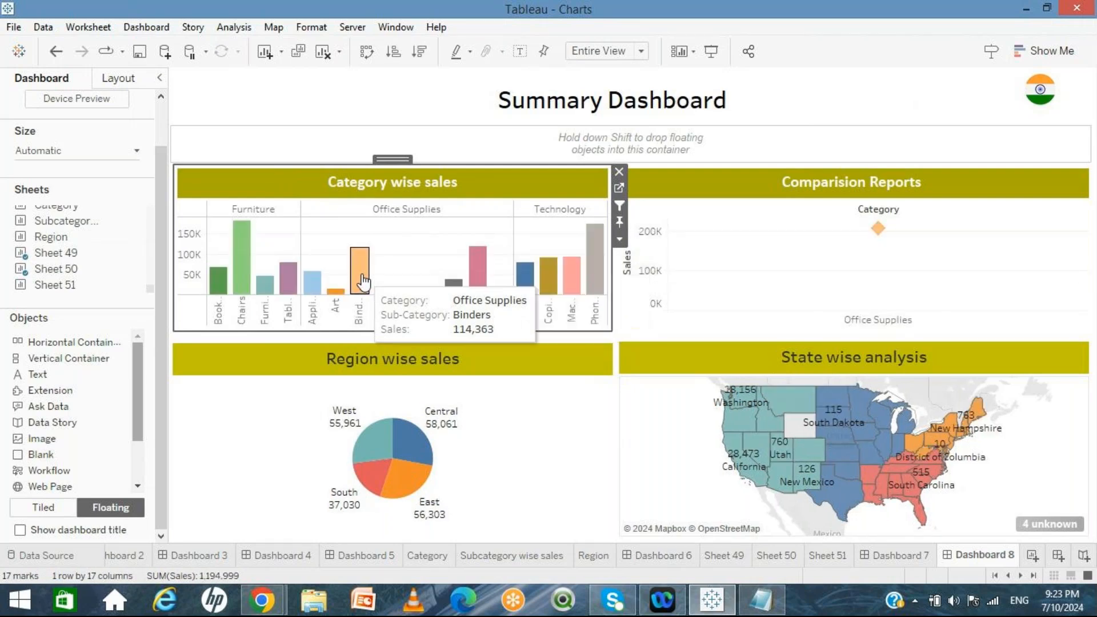
click(483, 279)
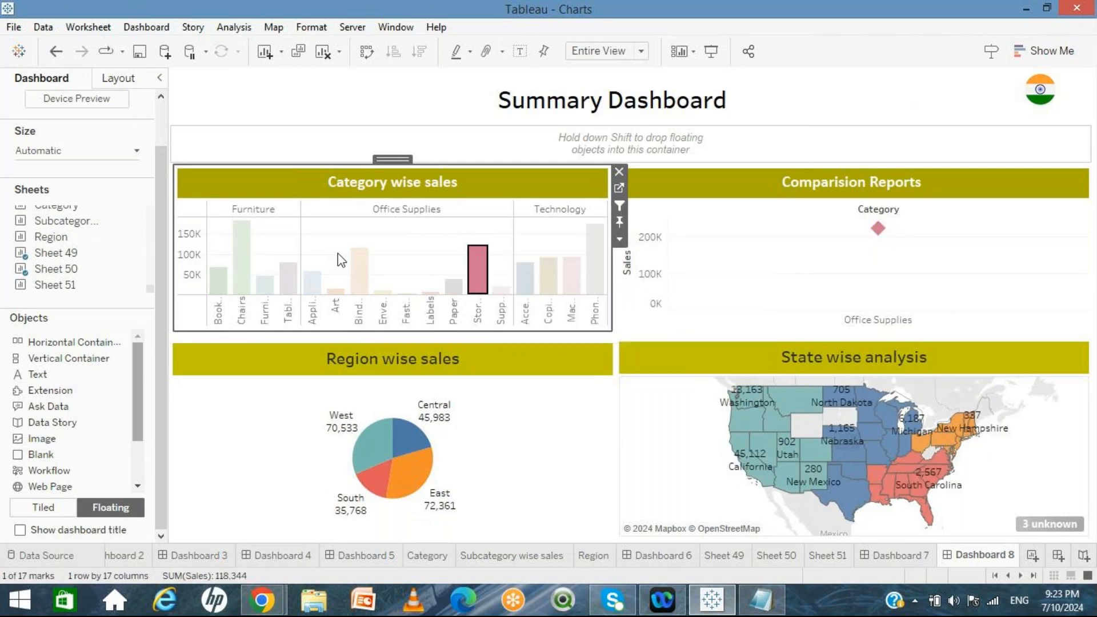
click(473, 277)
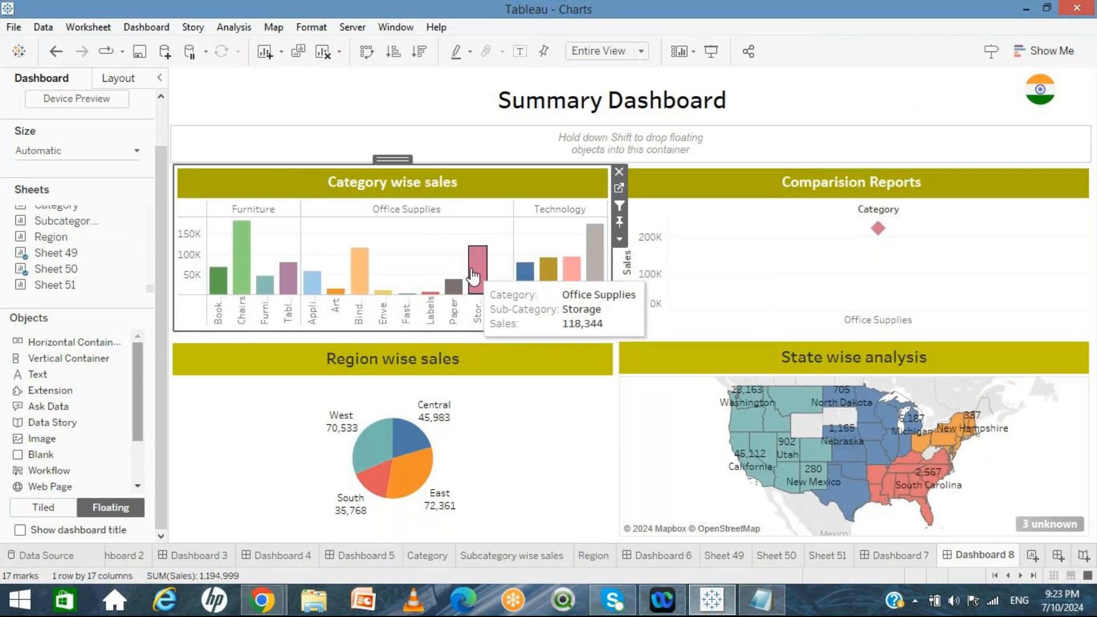
click(240, 275)
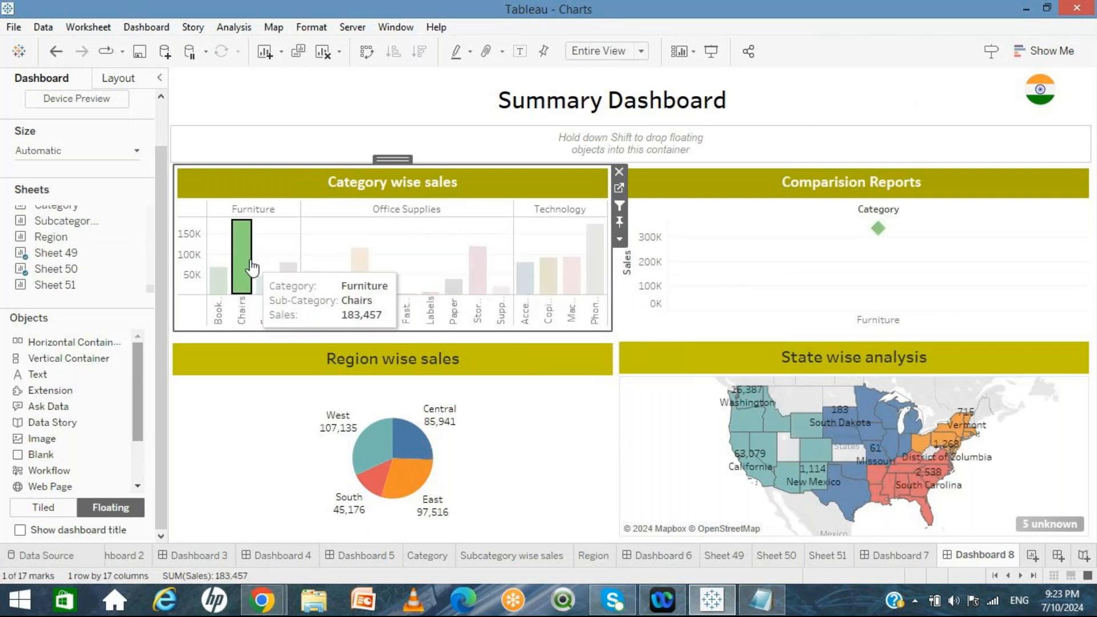
click(251, 267)
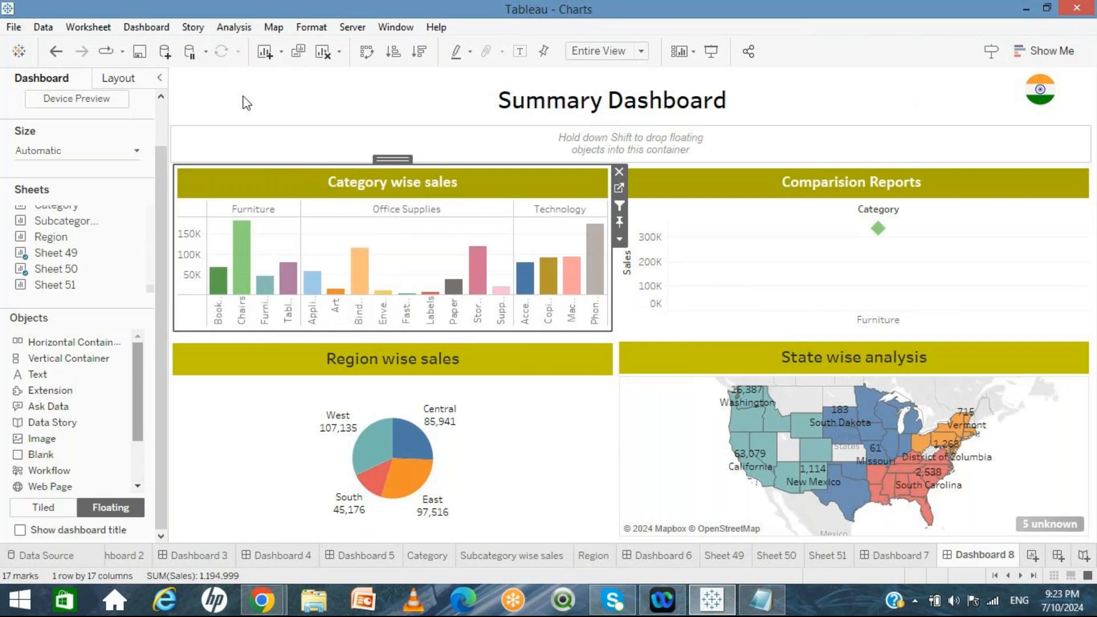
Step: Edit Filter Action to exclude Sheet 49 and Sheet 50 from its targets and show all values when the selection is cleared
click(152, 29)
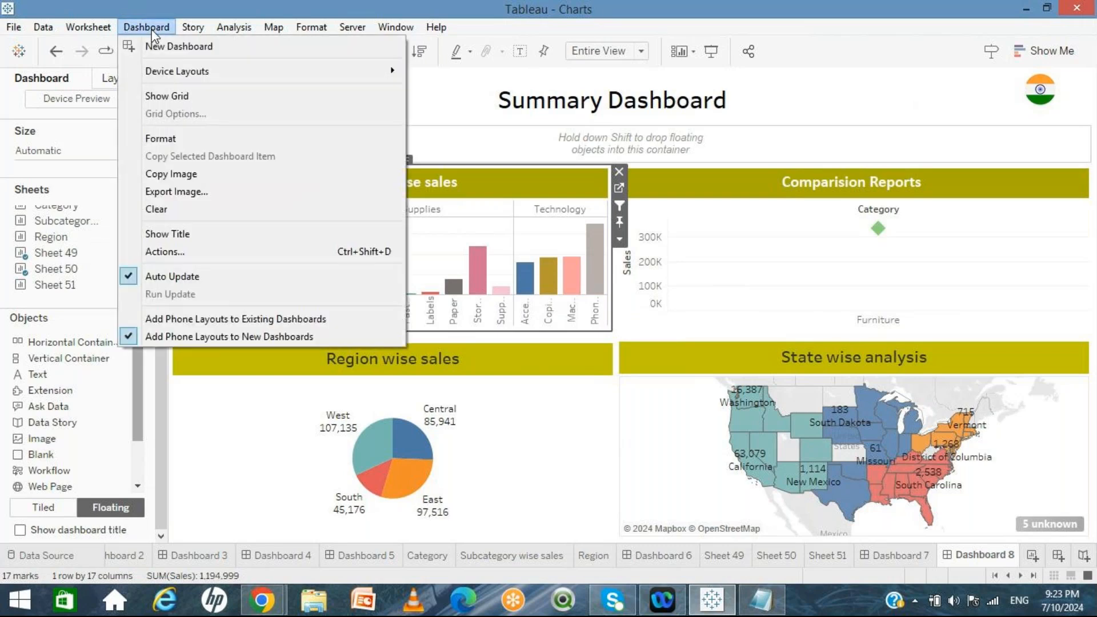
click(182, 252)
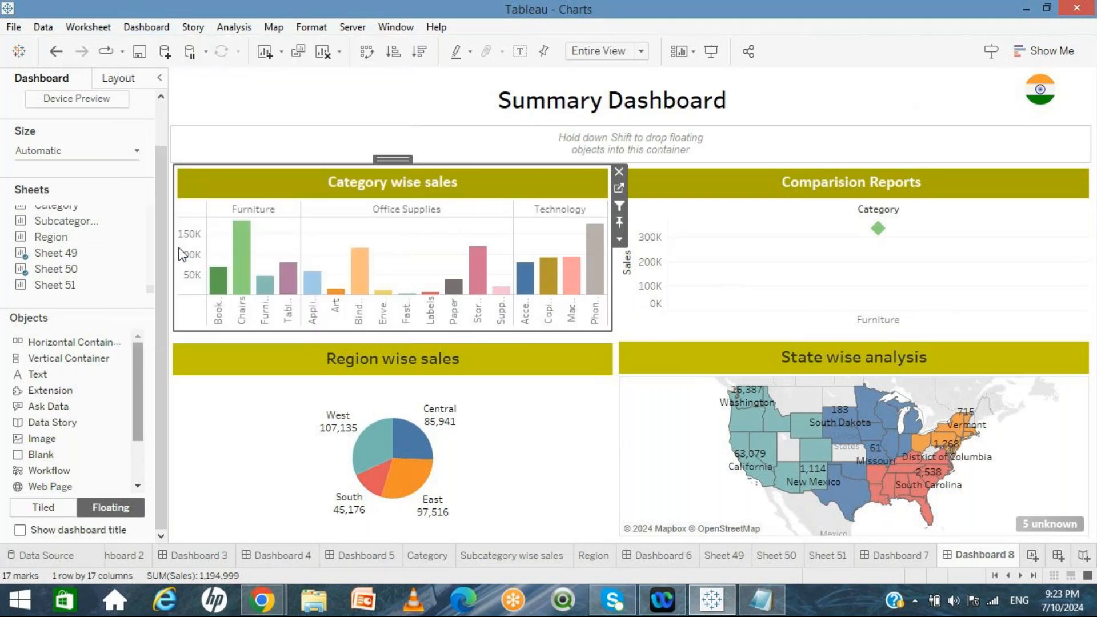
click(355, 254)
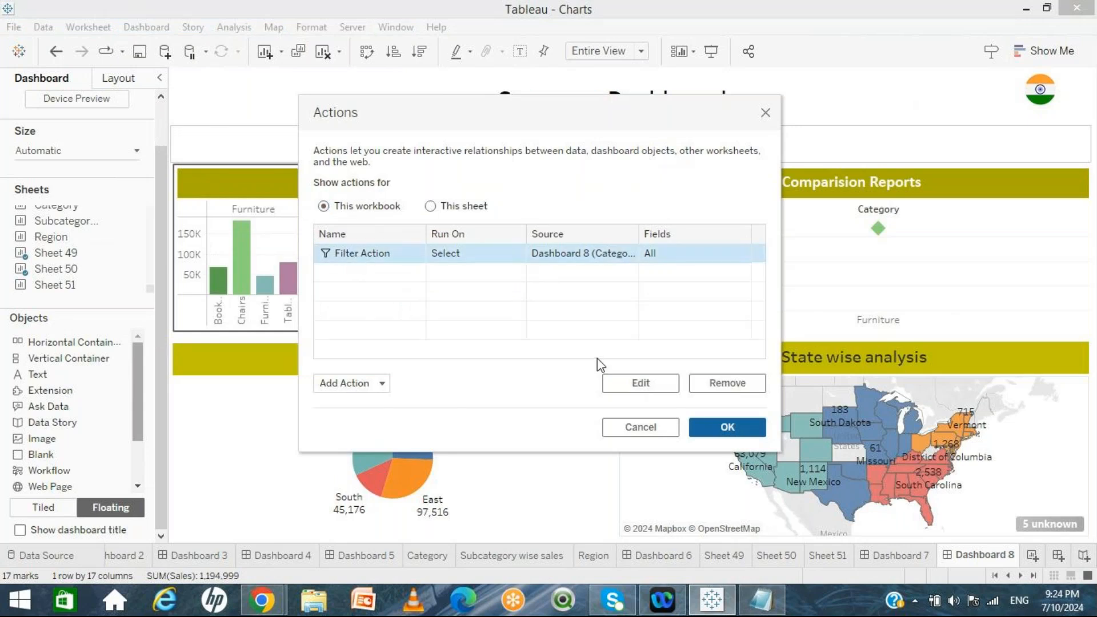
click(632, 382)
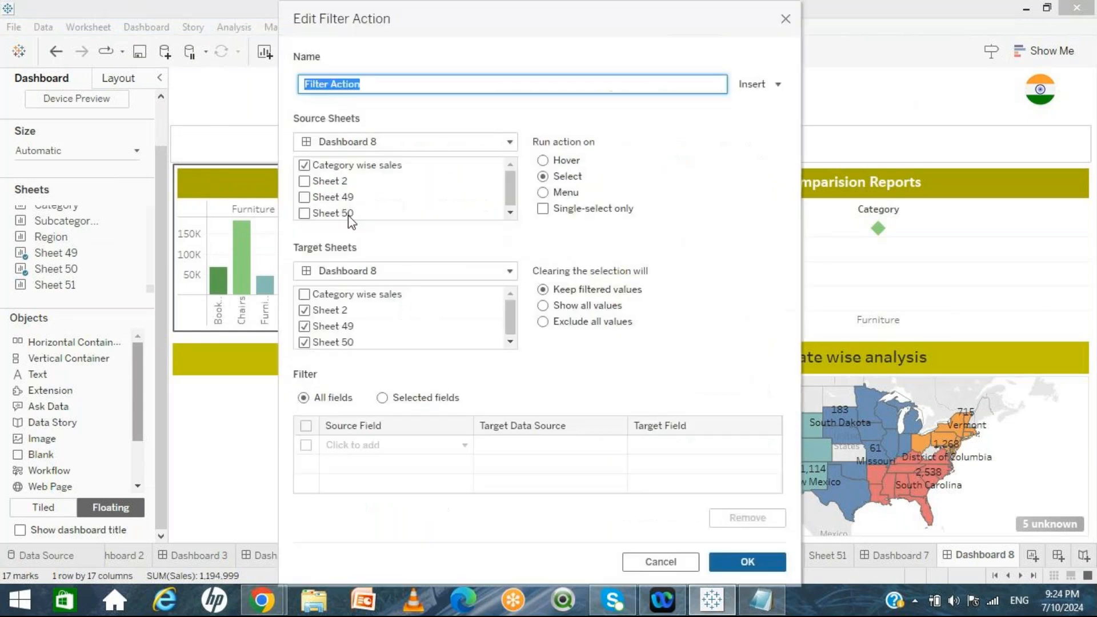
click(304, 326)
click(304, 342)
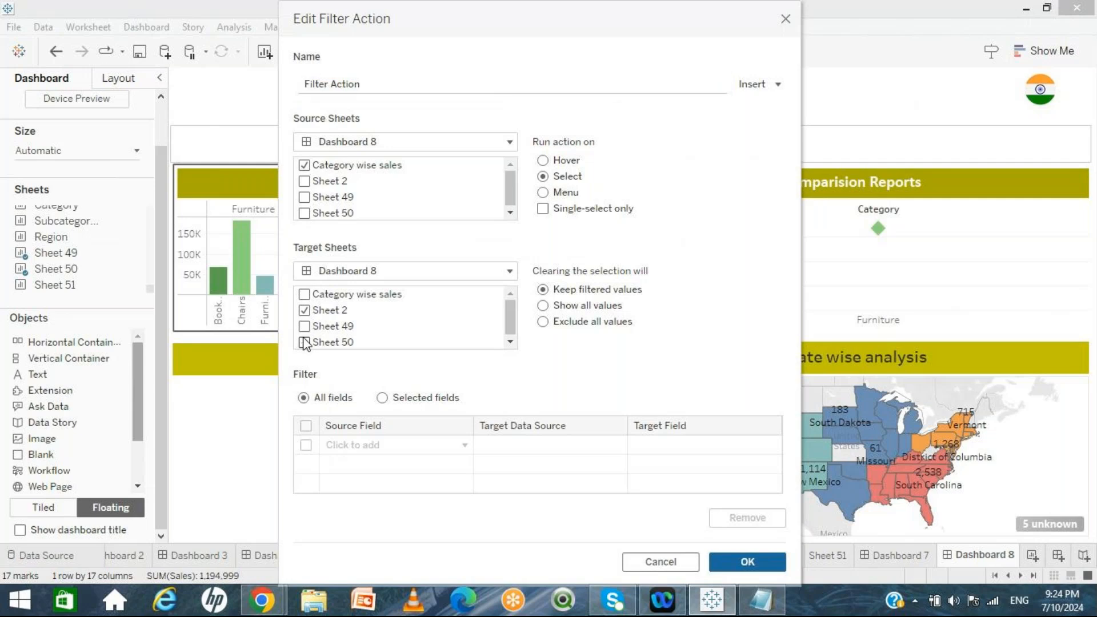
click(542, 306)
click(743, 563)
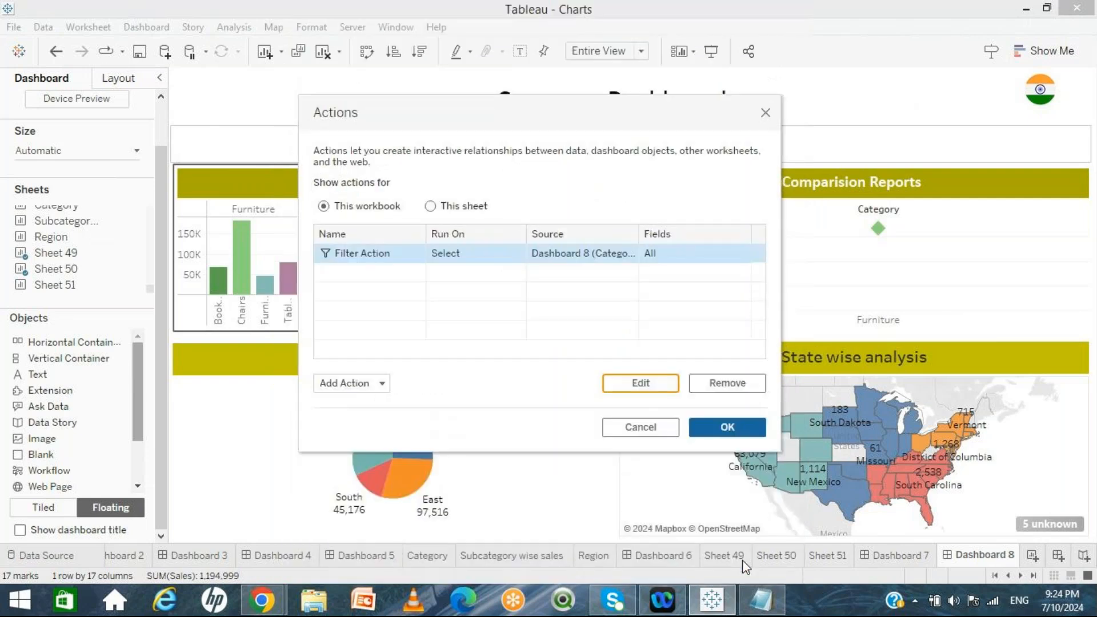
Step: Save the edited dashboard actions and test them by selecting and clearing the Chairs bar in "Category wise sales"
click(715, 429)
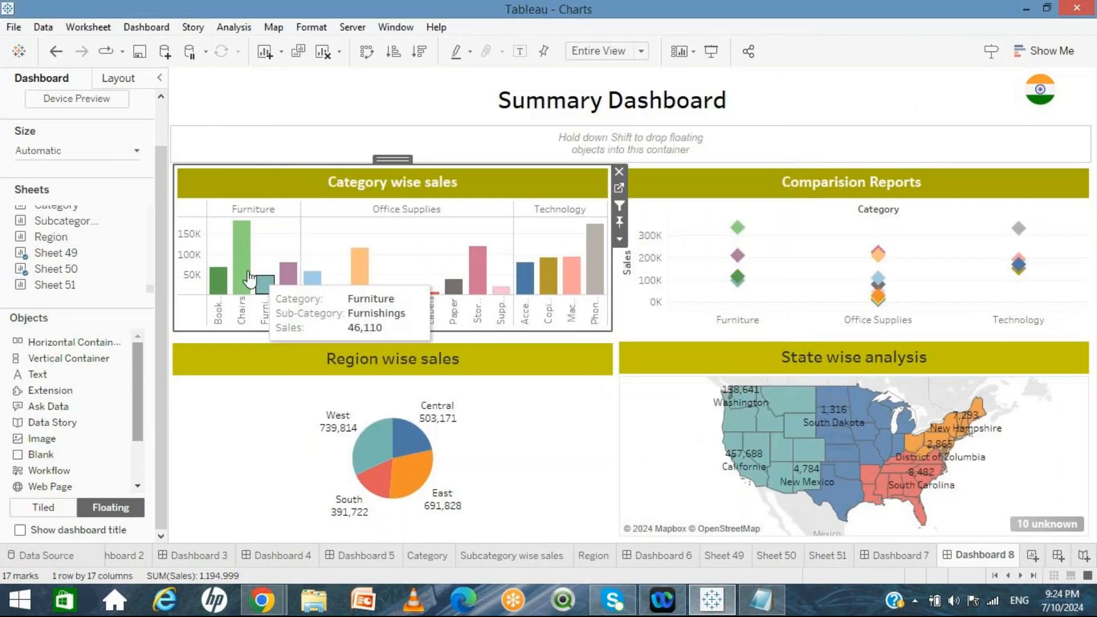
click(242, 263)
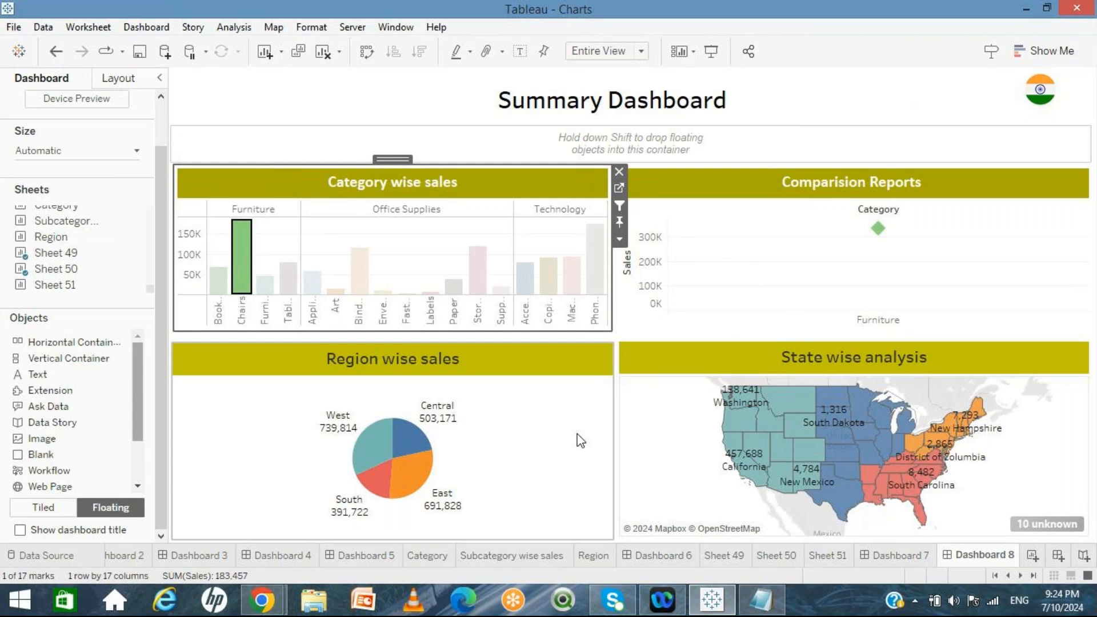
click(252, 273)
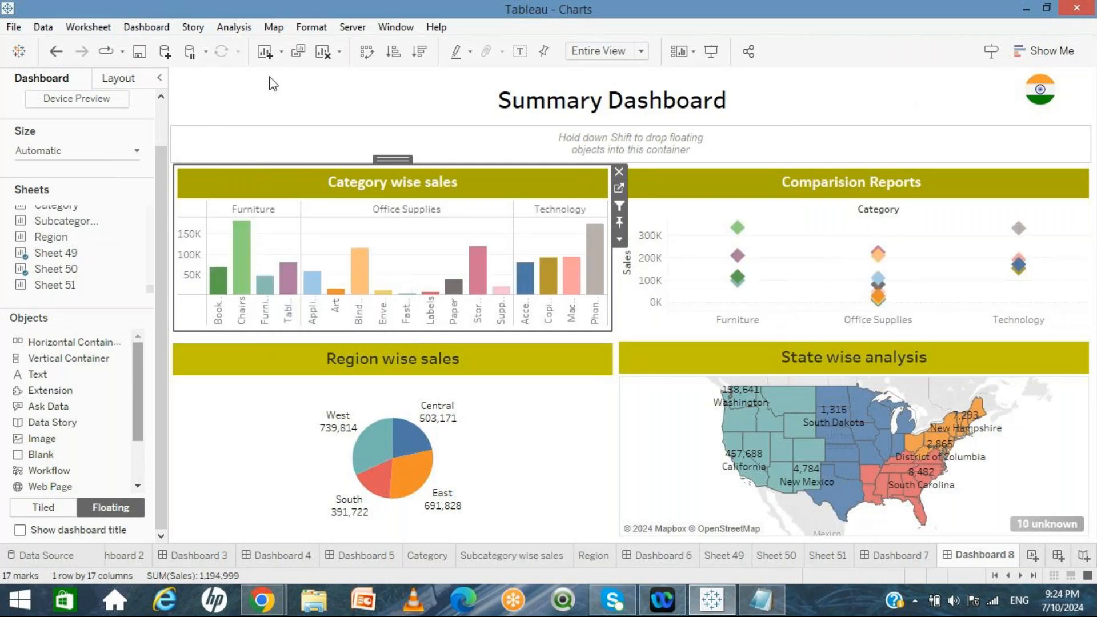
Step: Edit Filter Action to run on Hover and save the dashboard actions
click(146, 27)
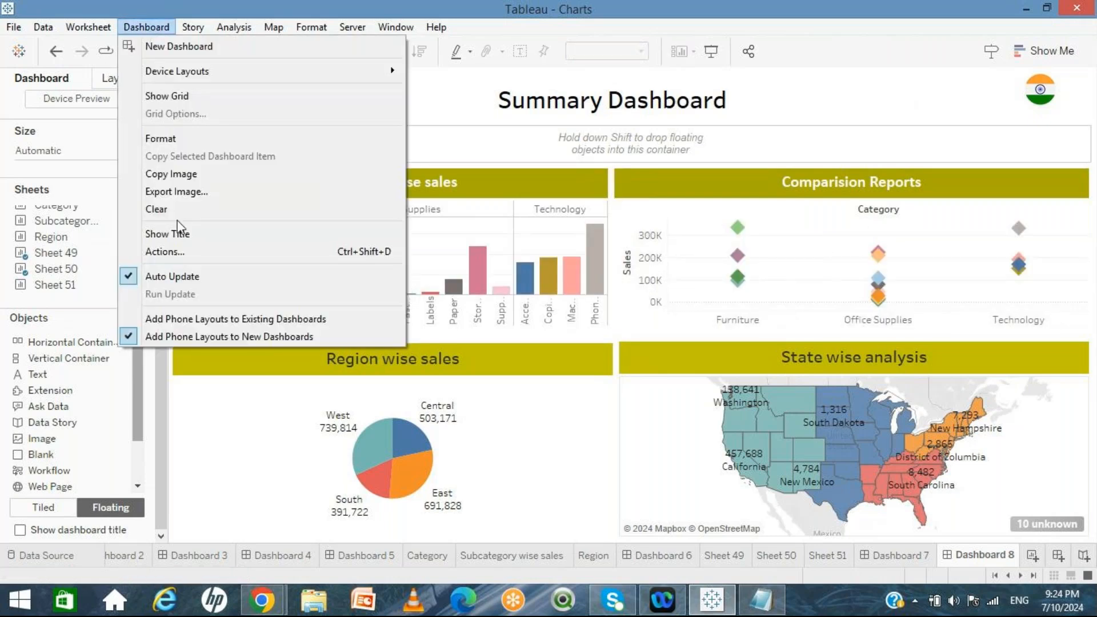
click(170, 253)
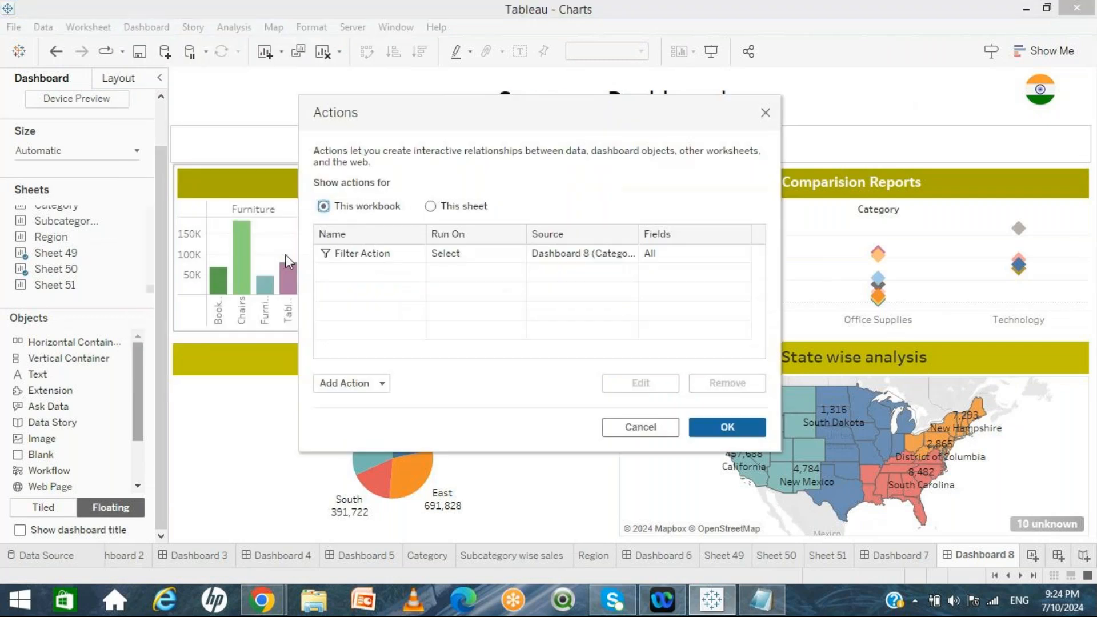
click(392, 259)
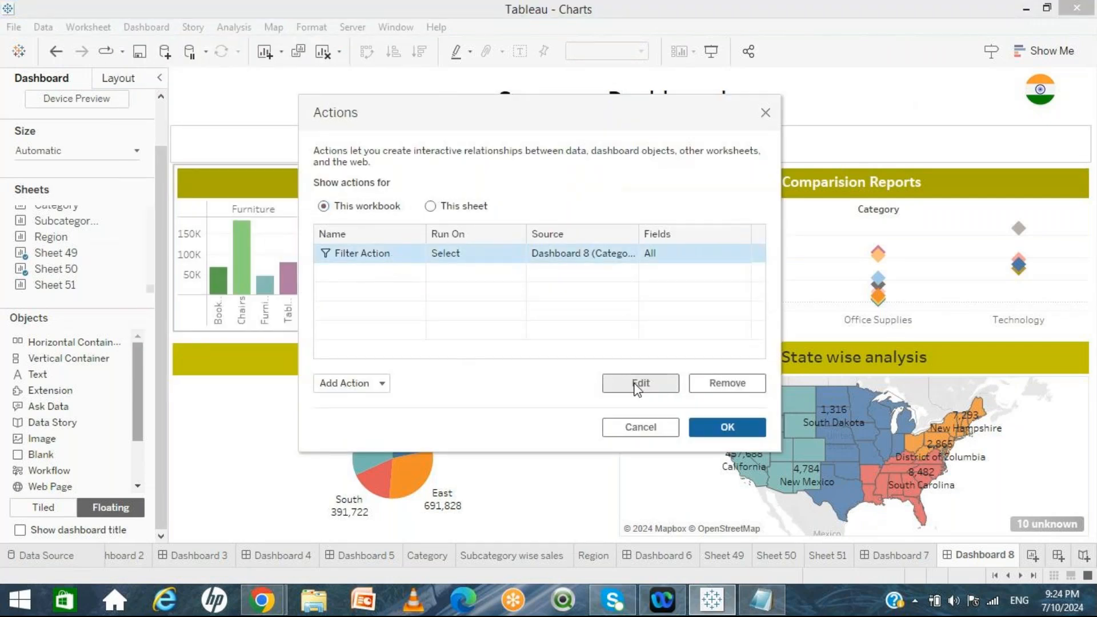
double_click(378, 251)
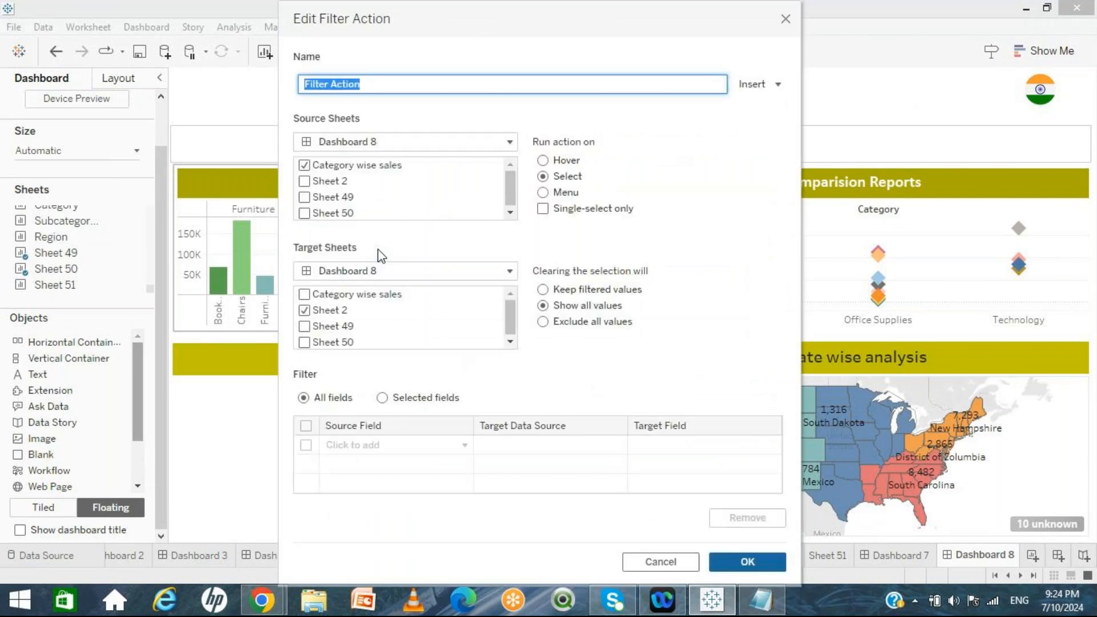
click(546, 162)
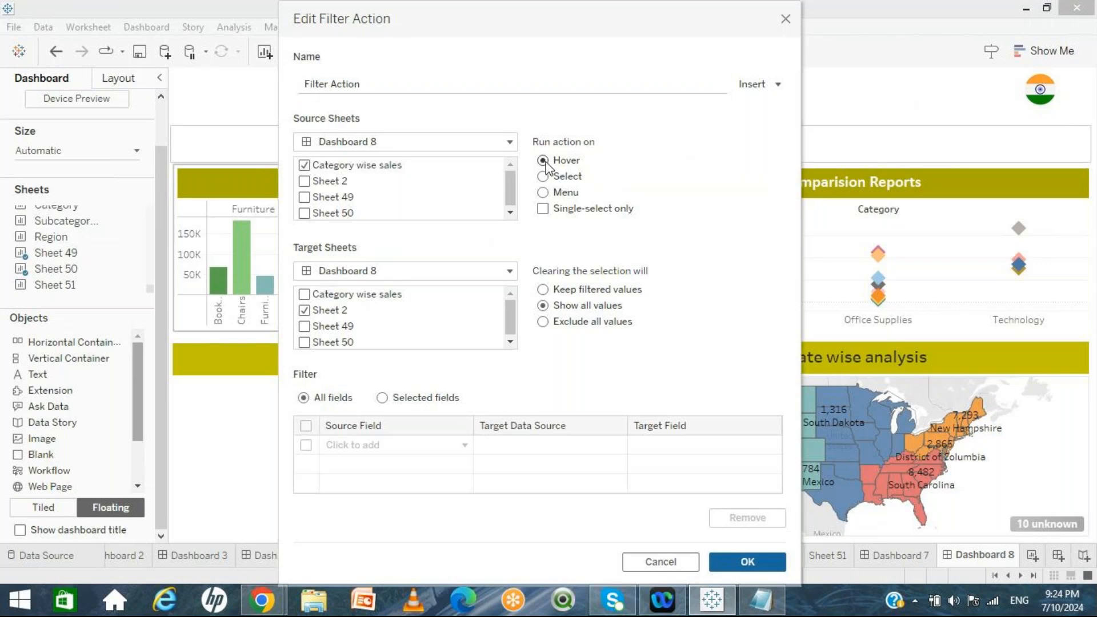
click(545, 180)
click(543, 160)
click(738, 563)
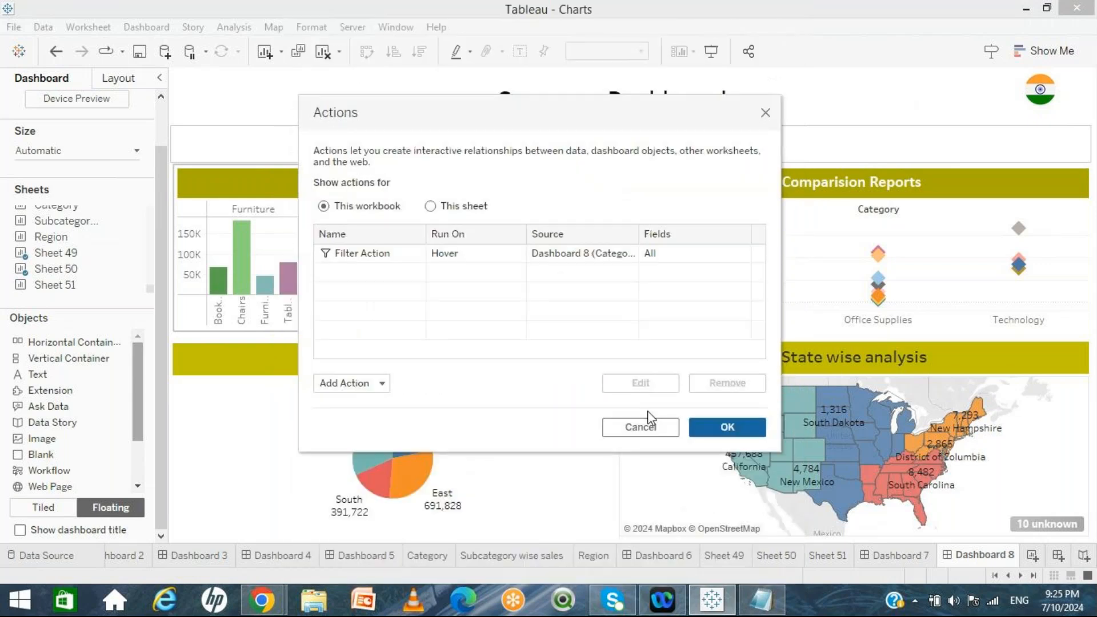
click(698, 423)
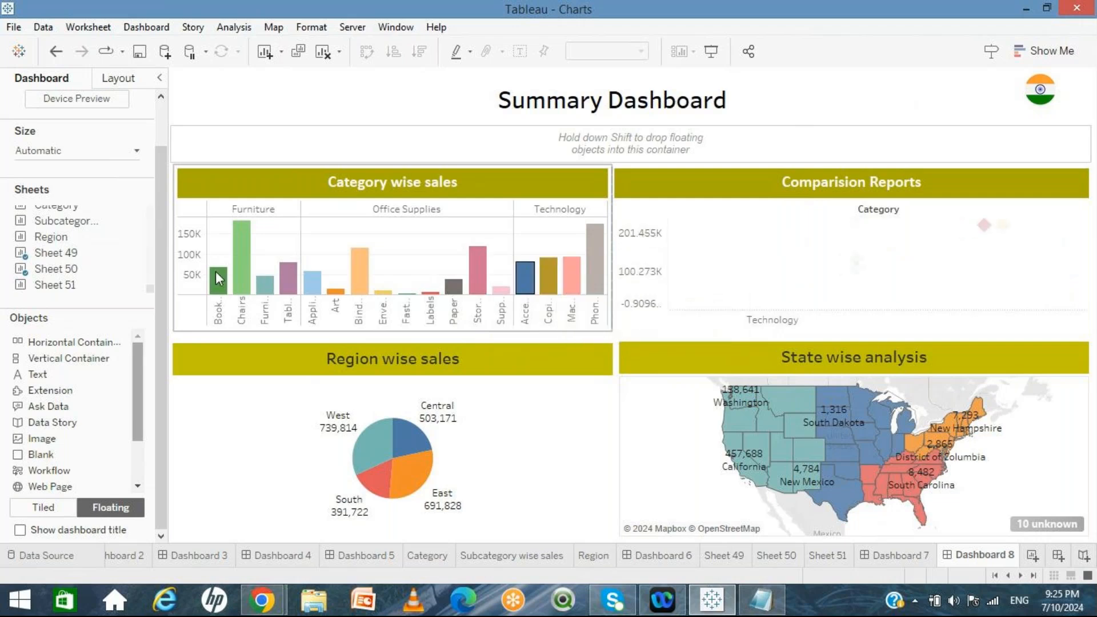
Step: Change Filter Action to run on Menu and save the dashboard actions
click(147, 27)
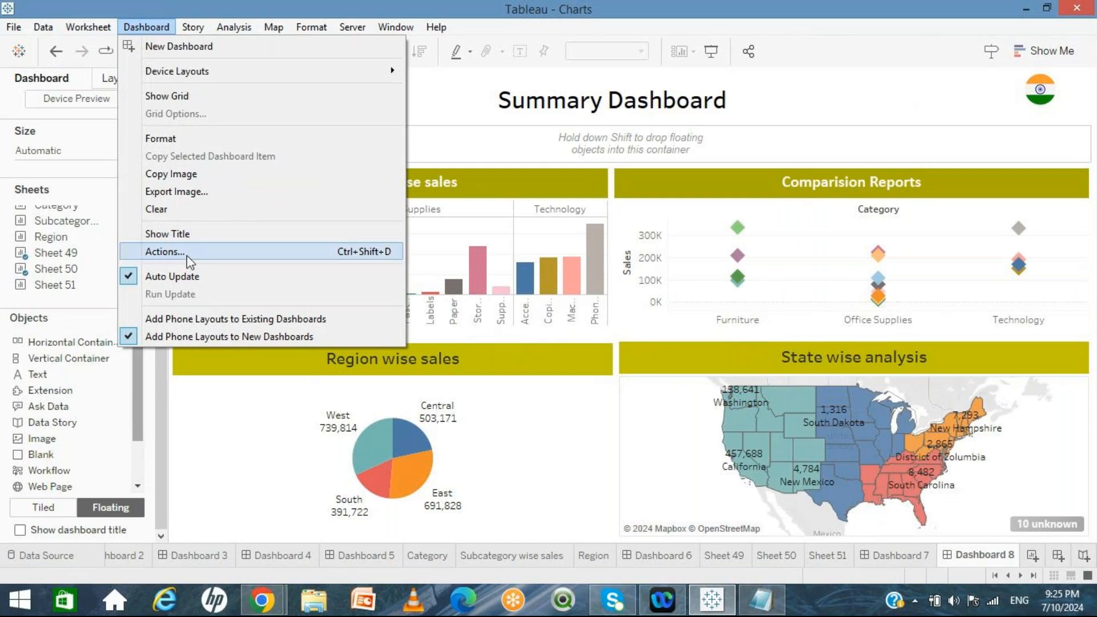
click(189, 254)
click(371, 253)
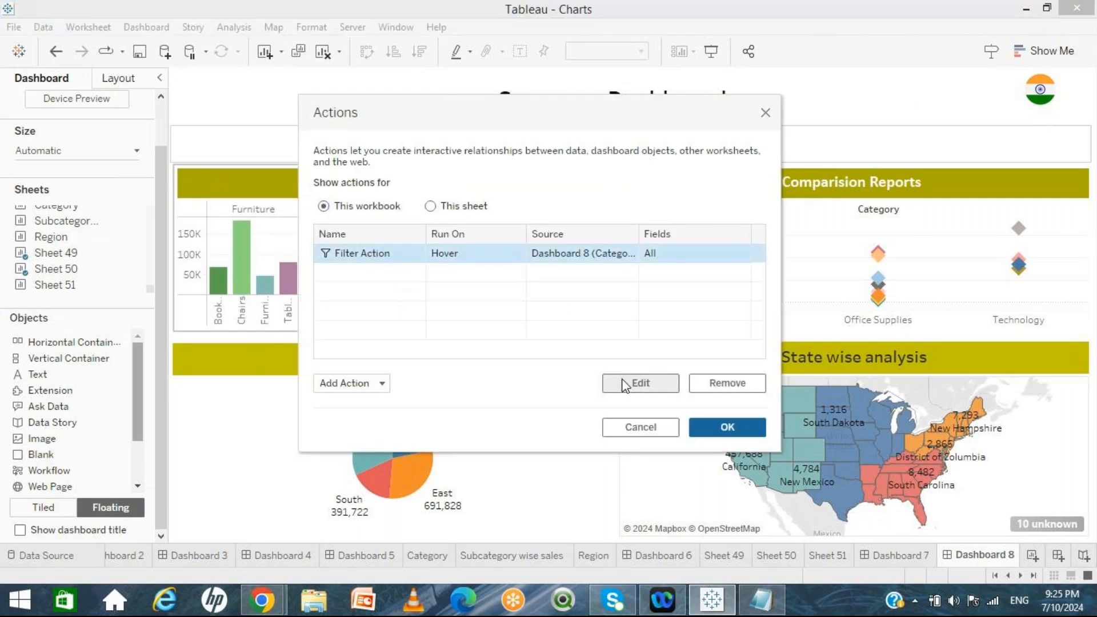
click(625, 386)
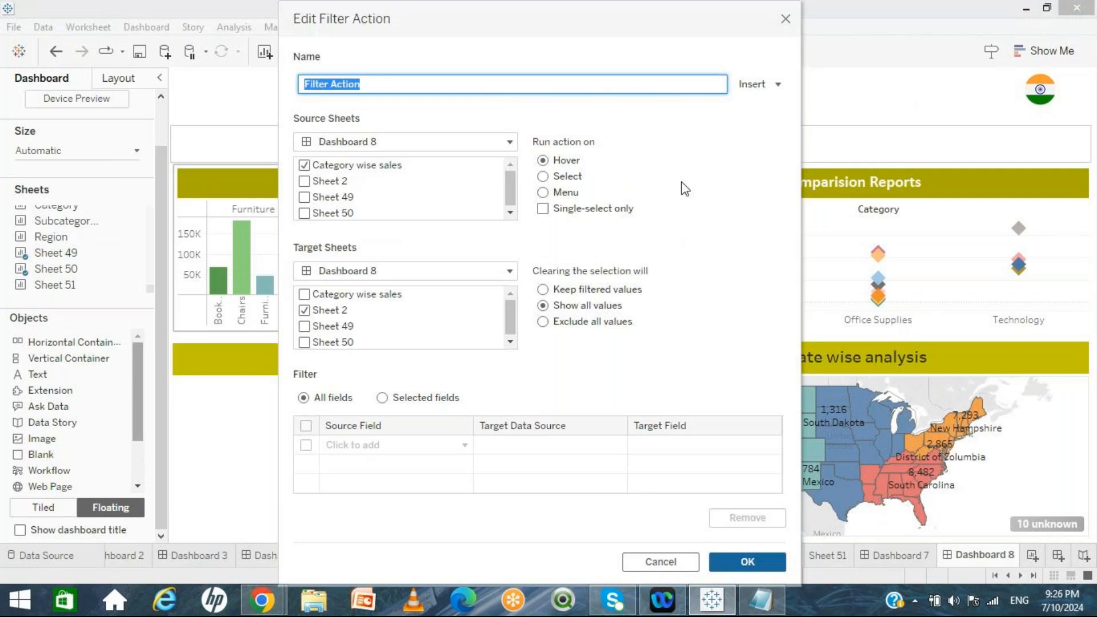
click(542, 176)
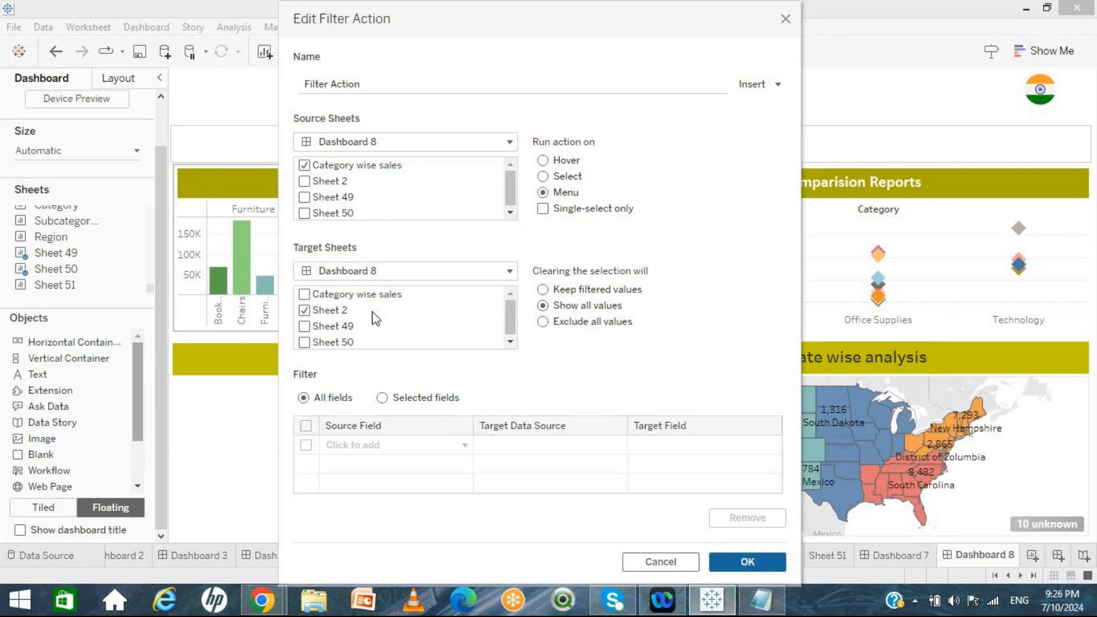
click(742, 564)
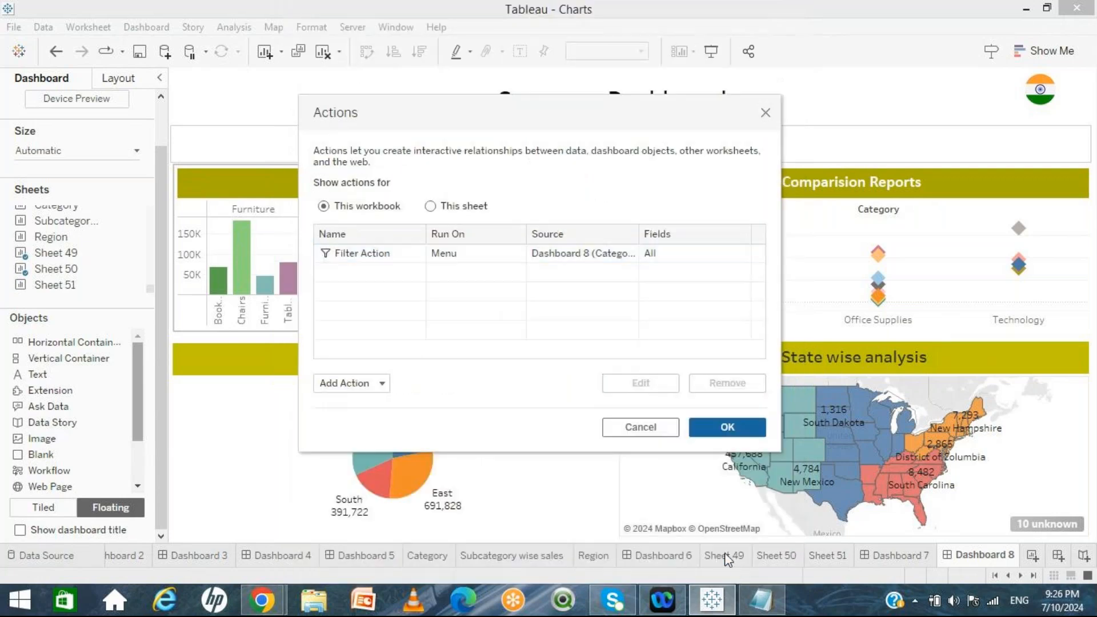
click(707, 430)
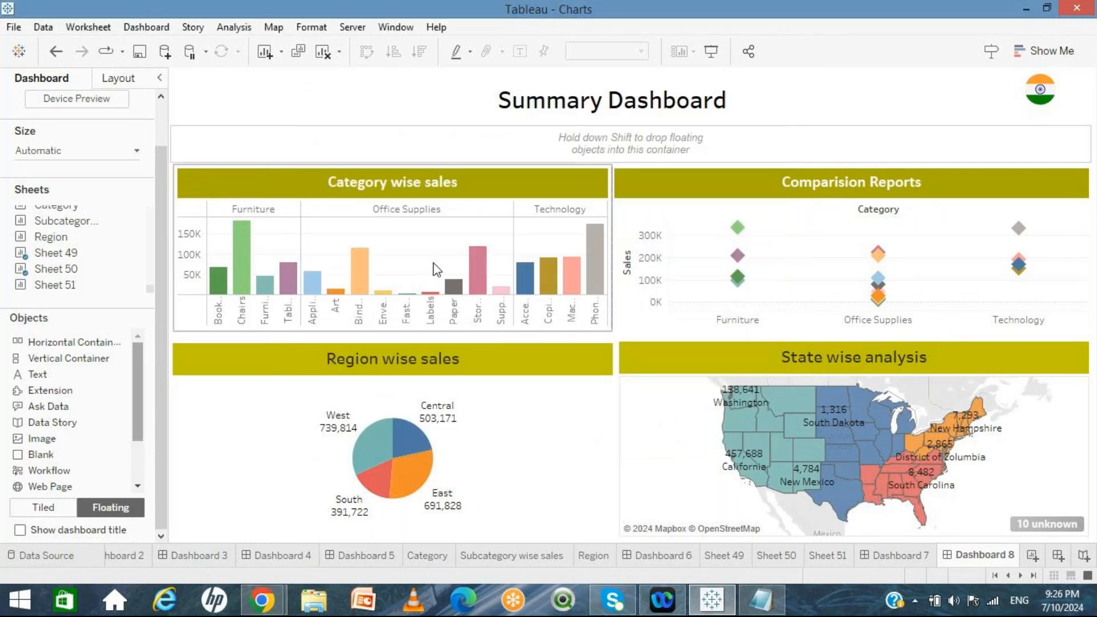
Step: Test the menu-driven action by running Filter Action from the Chairs bar's tooltip, inspecting the "Comparision Reports" chart and clearing the selection
mouse_move(240, 257)
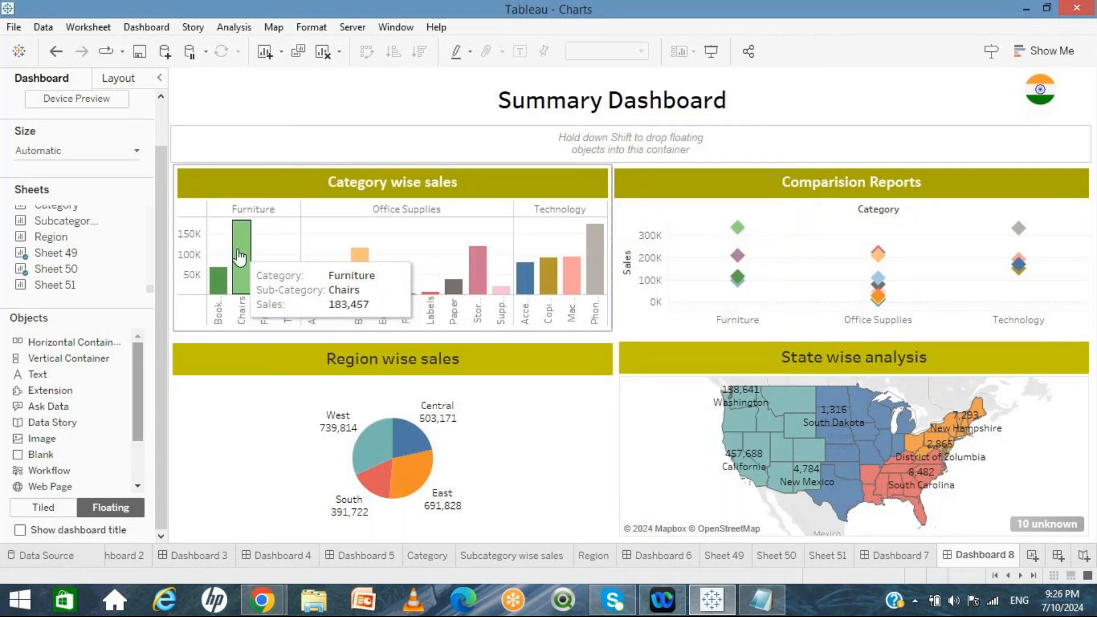
click(240, 257)
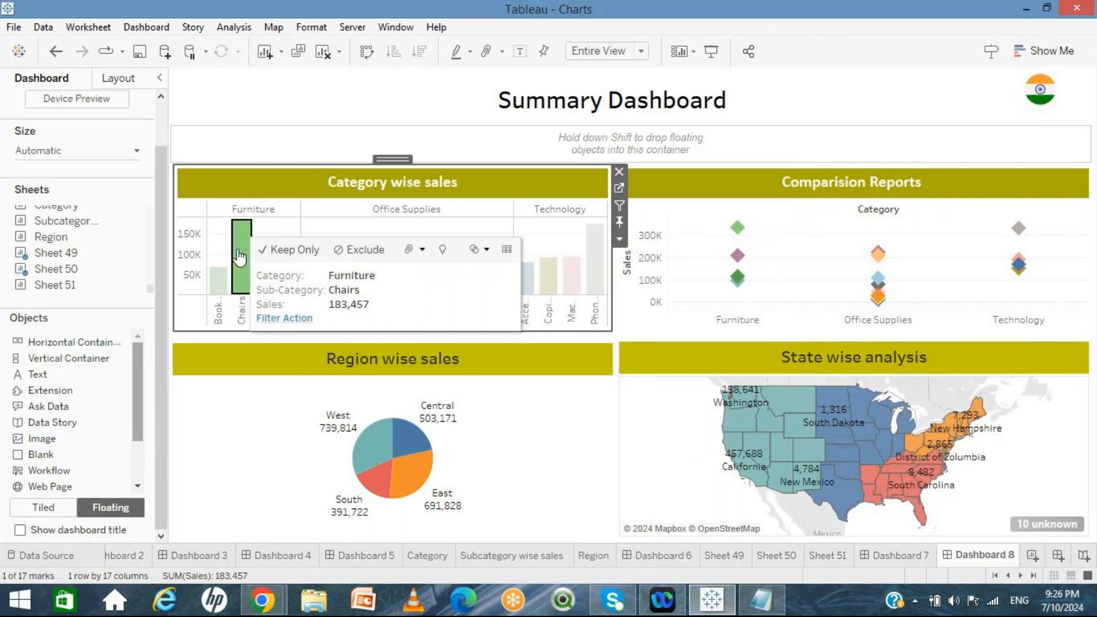
click(285, 320)
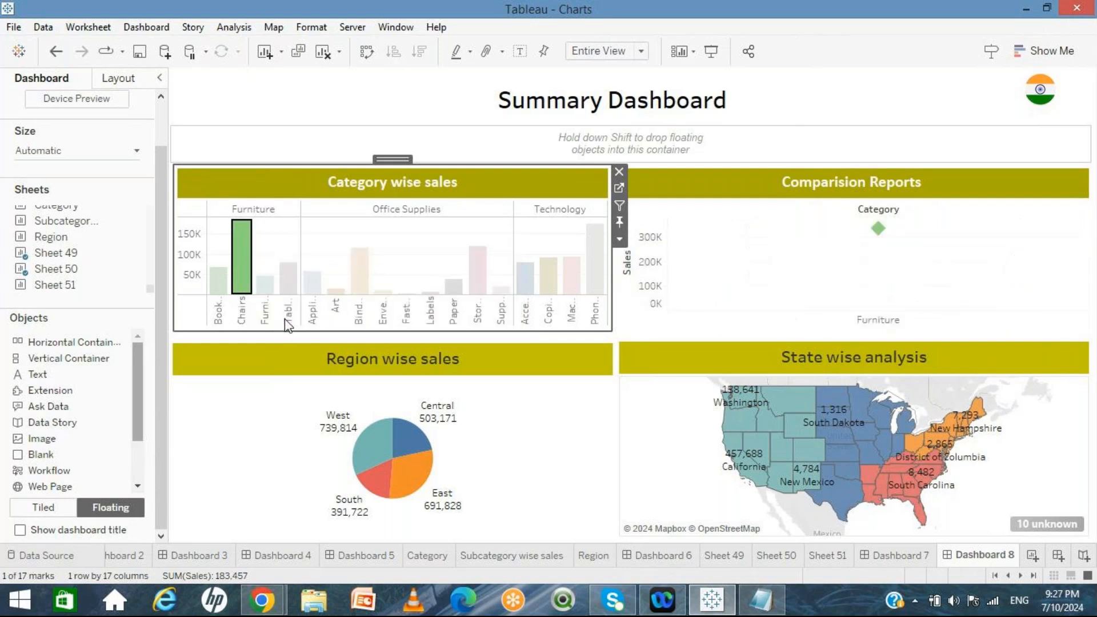
mouse_move(880, 240)
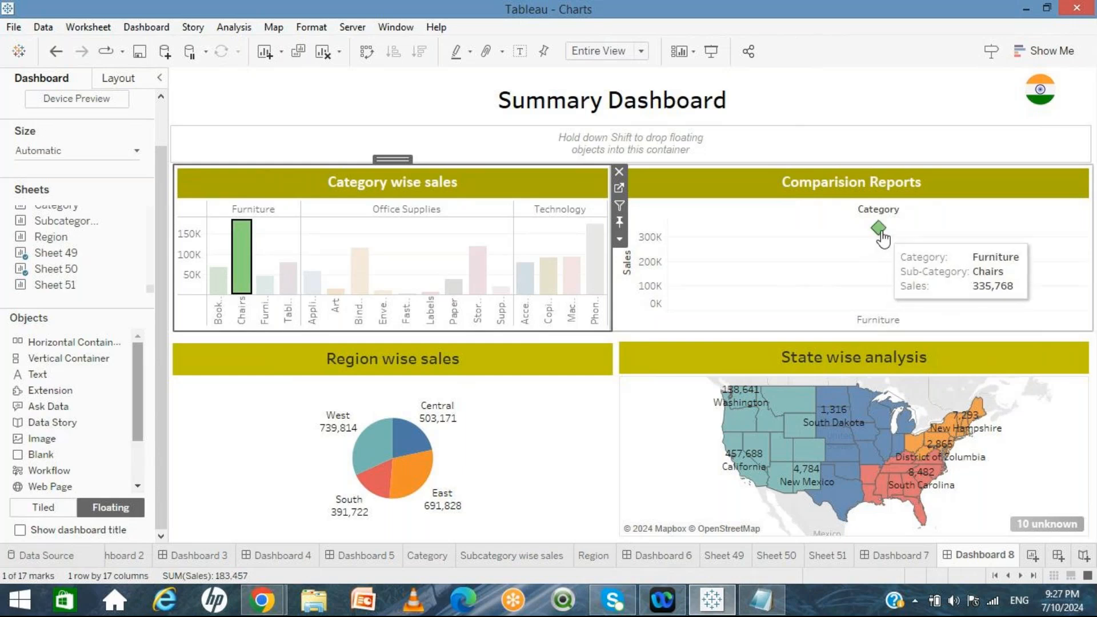
mouse_move(238, 257)
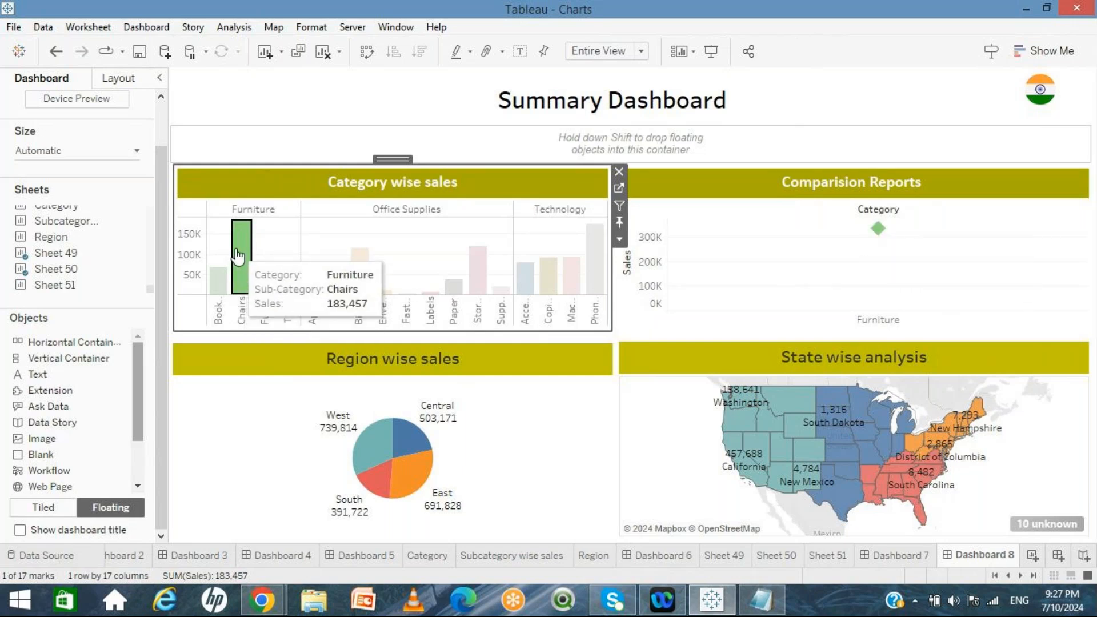
click(238, 258)
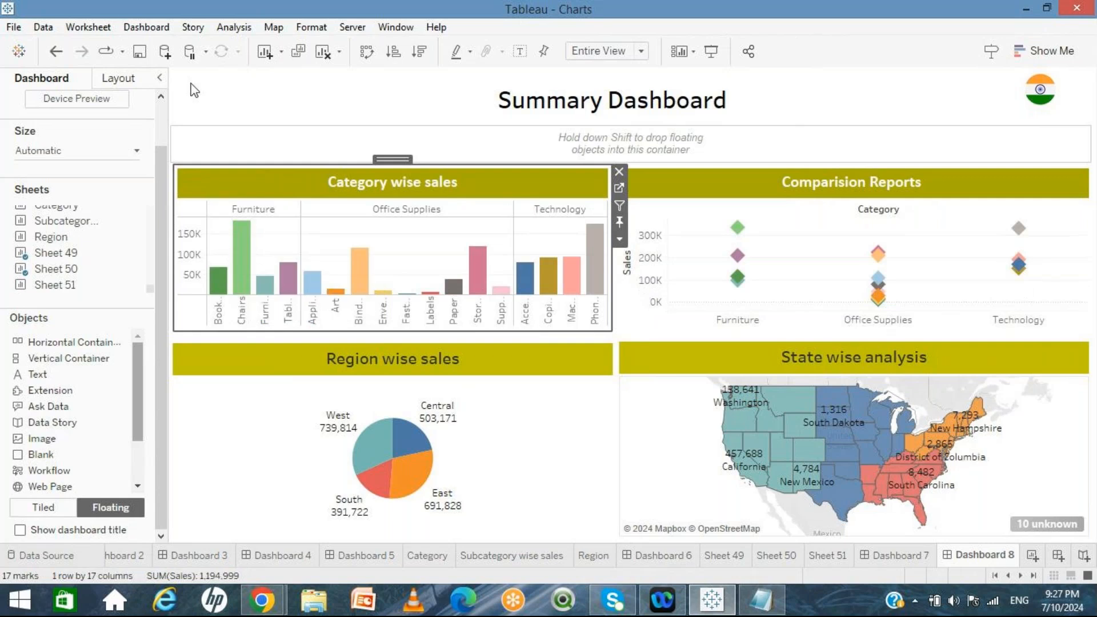
Step: Rename the existing dashboard filter action to "Category to sheet2"
click(150, 26)
click(204, 252)
click(392, 255)
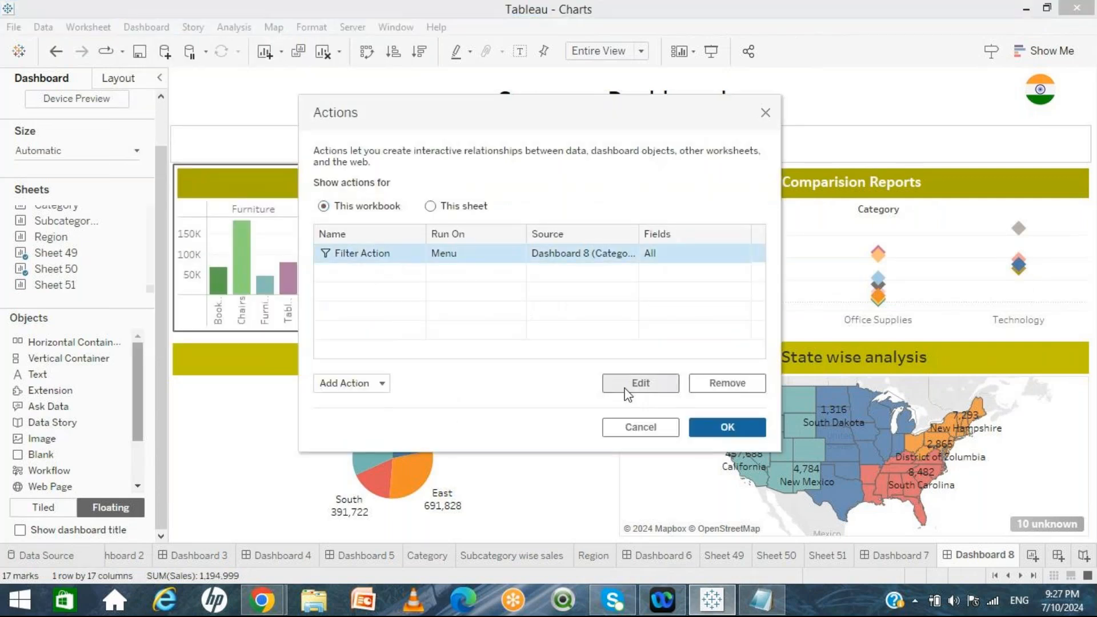
click(648, 391)
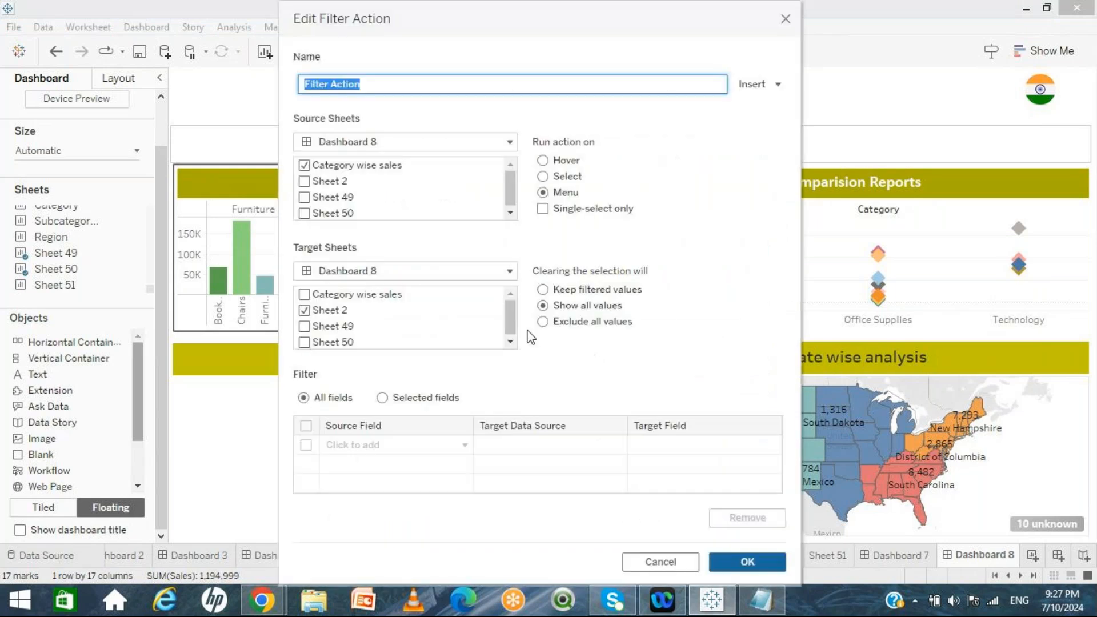
click(372, 86)
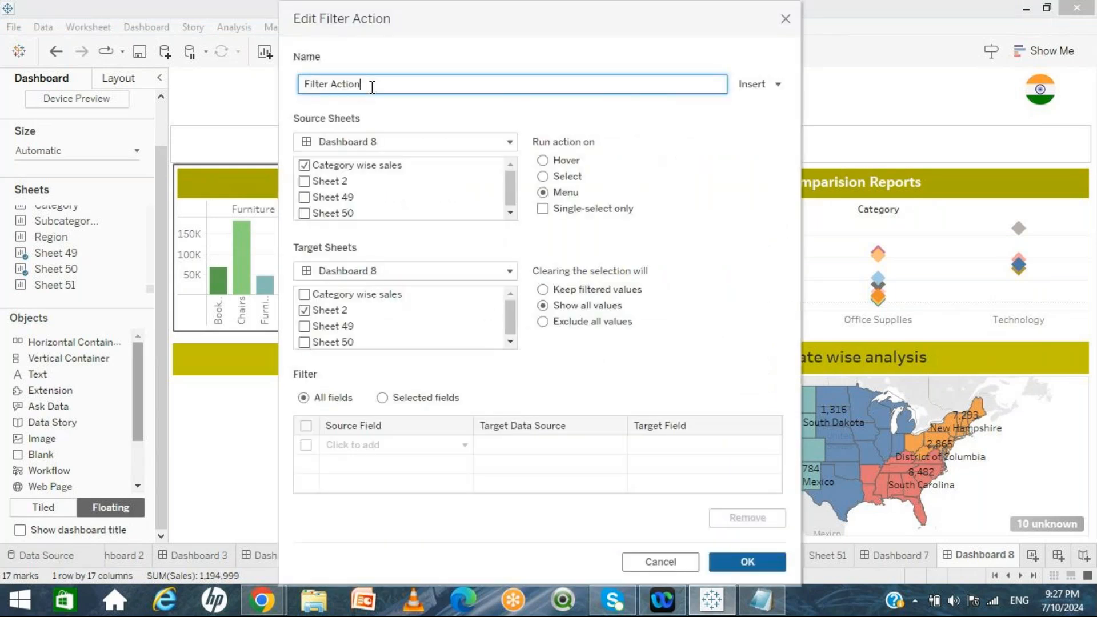
key(BackSpace)
key(BackSpace)
key(BackSpace)
key(BackSpace)
key(BackSpace)
key(BackSpace)
key(BackSpace)
key(BackSpace)
key(BackSpace)
key(BackSpace)
key(BackSpace)
key(BackSpace)
key(BackSpace)
text(sheet)
key(BackSpace)
key(BackSpace)
key(BackSpace)
key(BackSpace)
key(BackSpace)
text(Category to sheet2)
click(736, 561)
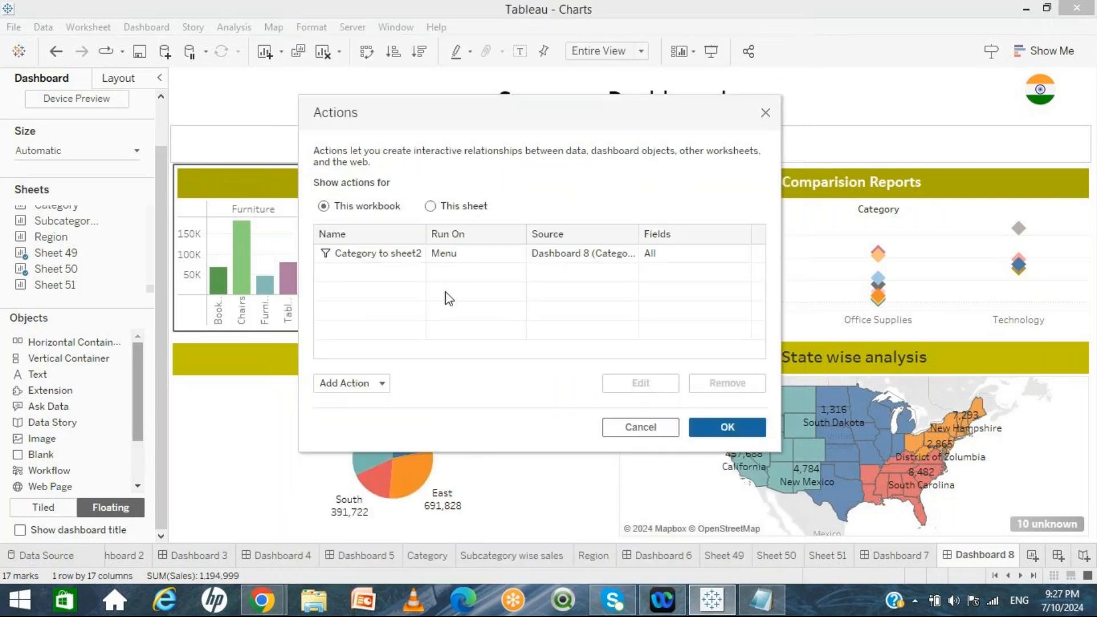
Step: Add a filter action with only "Category wise sales" as source and Sheet 49 as target, showing all values when the selection is cleared
click(375, 383)
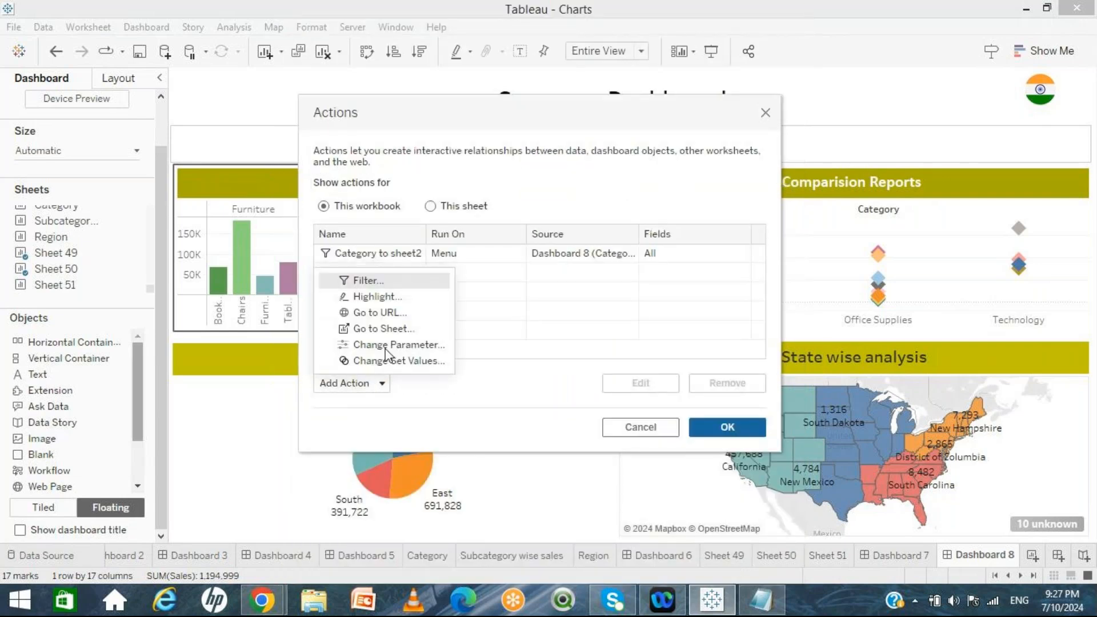
click(385, 282)
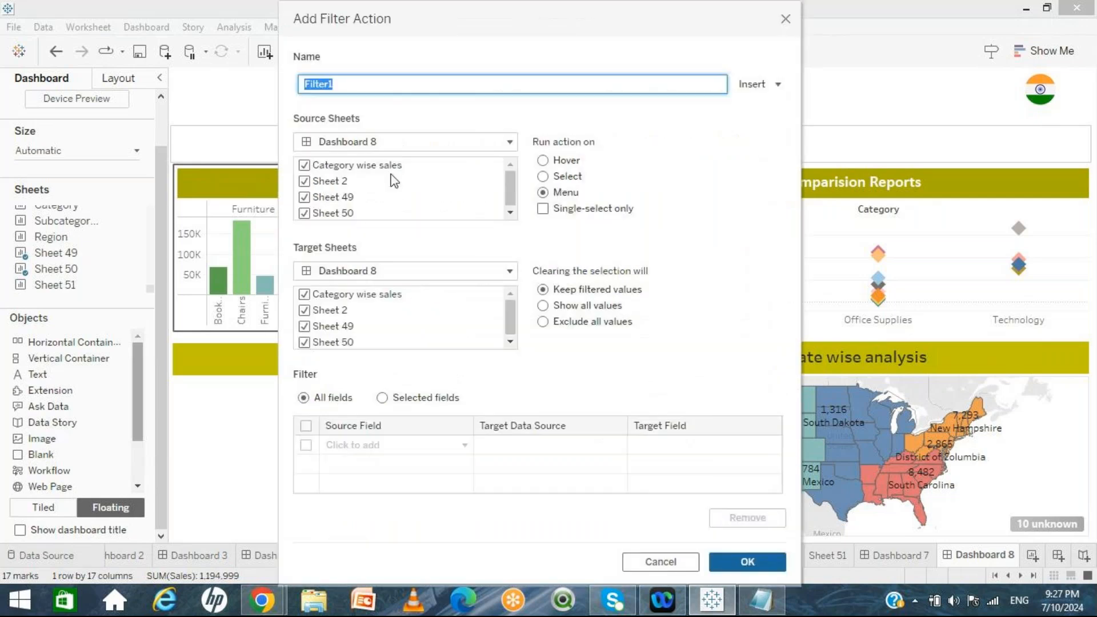
click(305, 181)
click(304, 197)
click(304, 213)
click(304, 309)
click(304, 294)
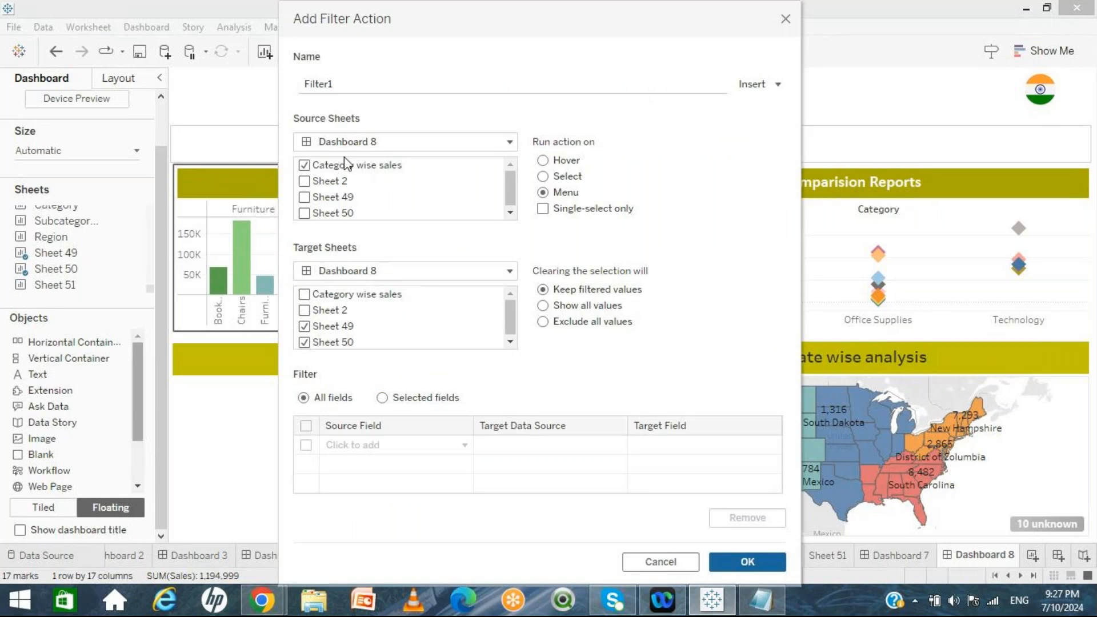
click(304, 342)
click(542, 305)
Step: Name the new filter action "Category to sheet49" and save the dashboard actions
click(403, 84)
key(BackSpace)
key(BackSpace)
key(BackSpace)
key(BackSpace)
key(BackSpace)
key(BackSpace)
key(BackSpace)
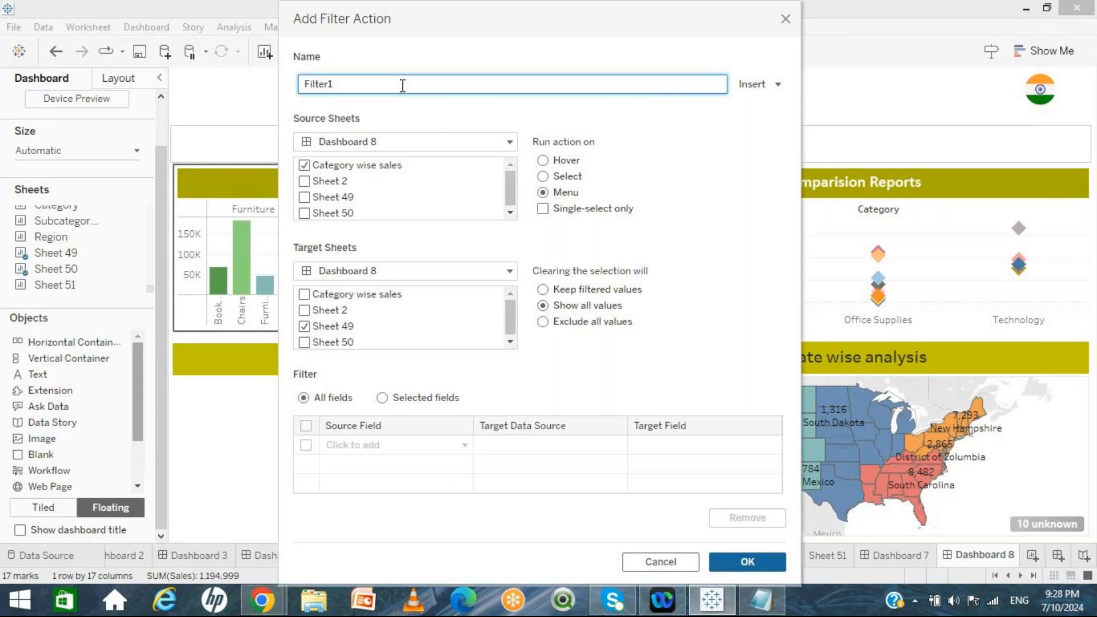
text(Category to sheet49)
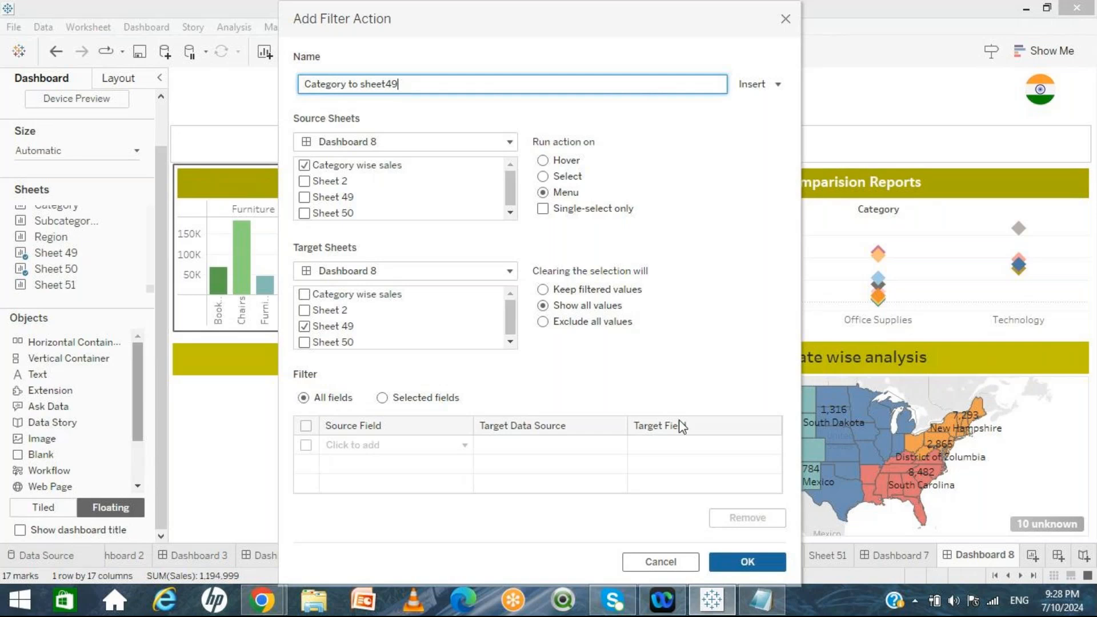
click(740, 568)
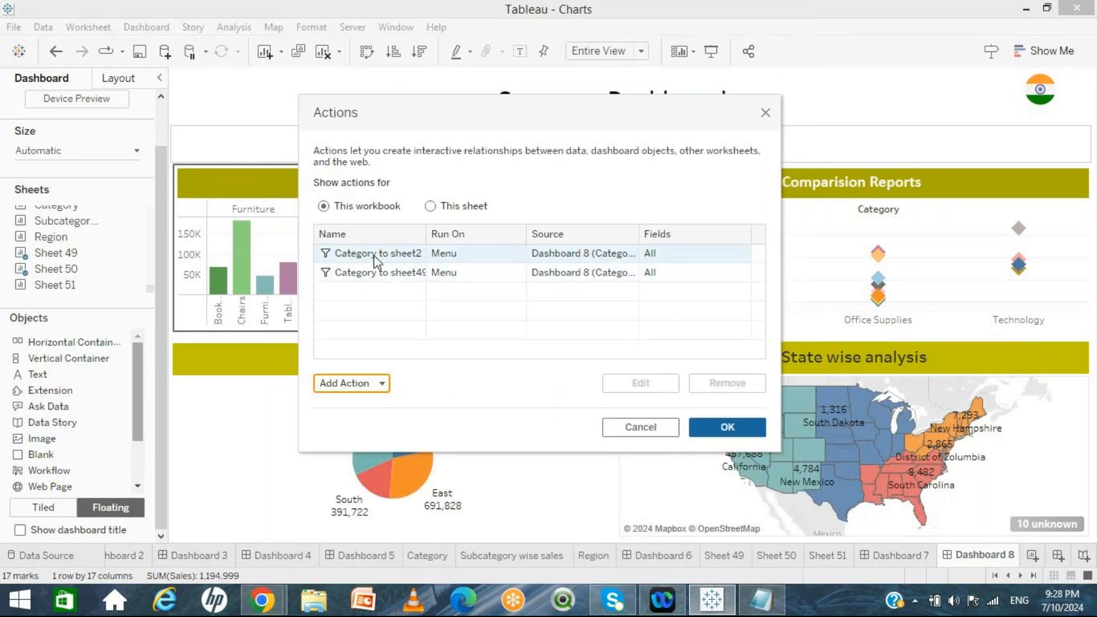
click(731, 437)
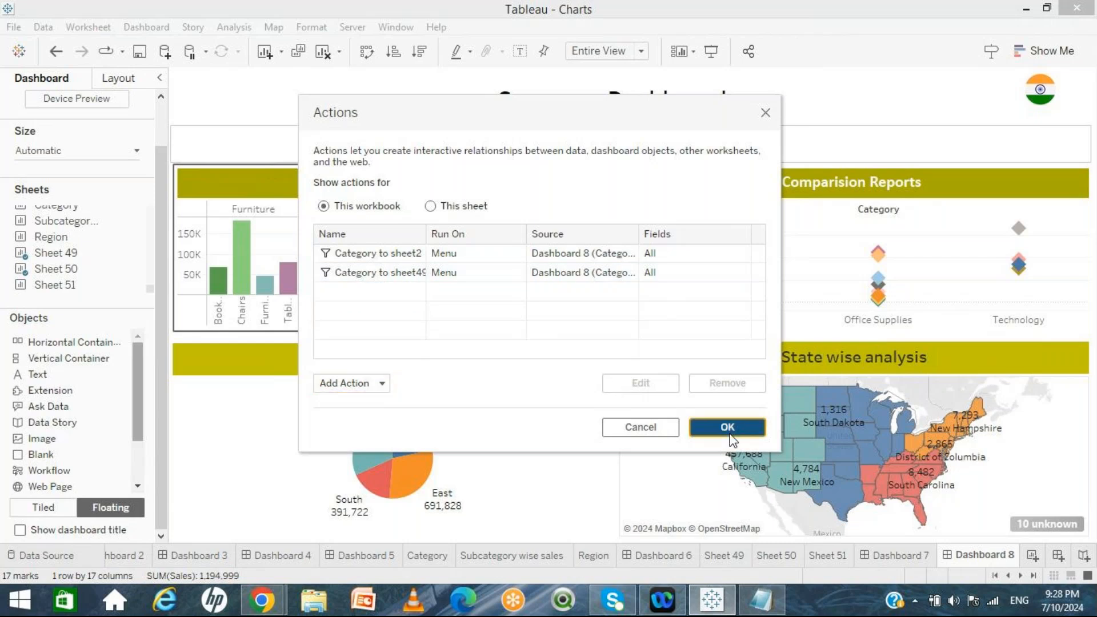
Step: Test the menu filter actions on the Chairs and Art bars of Category wise sales, running Category to sheet49, and clear each selection
click(242, 246)
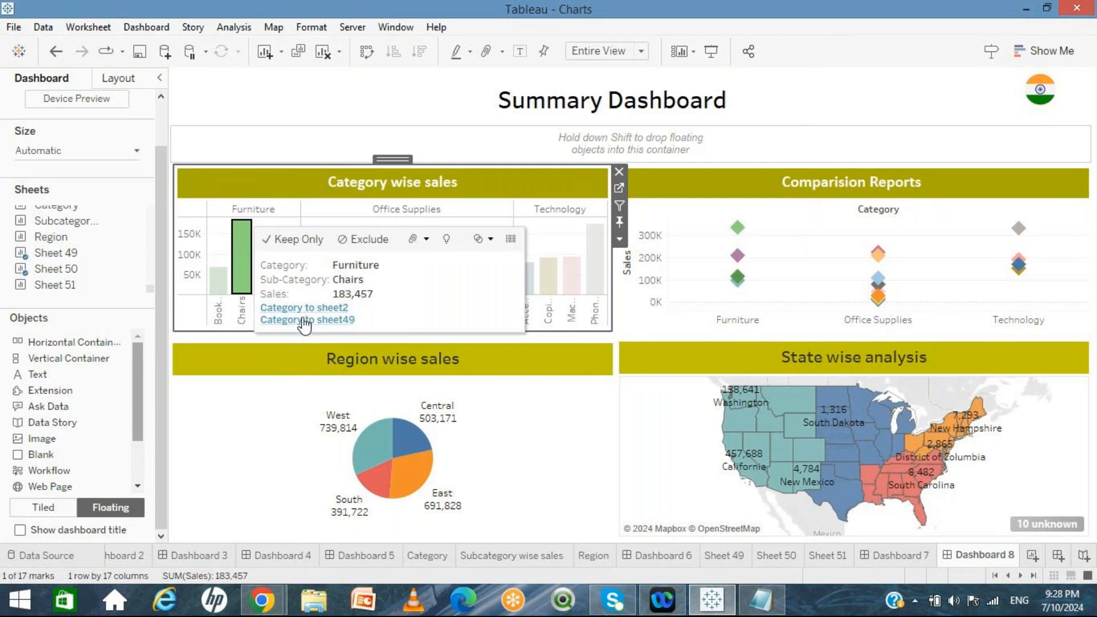
click(302, 321)
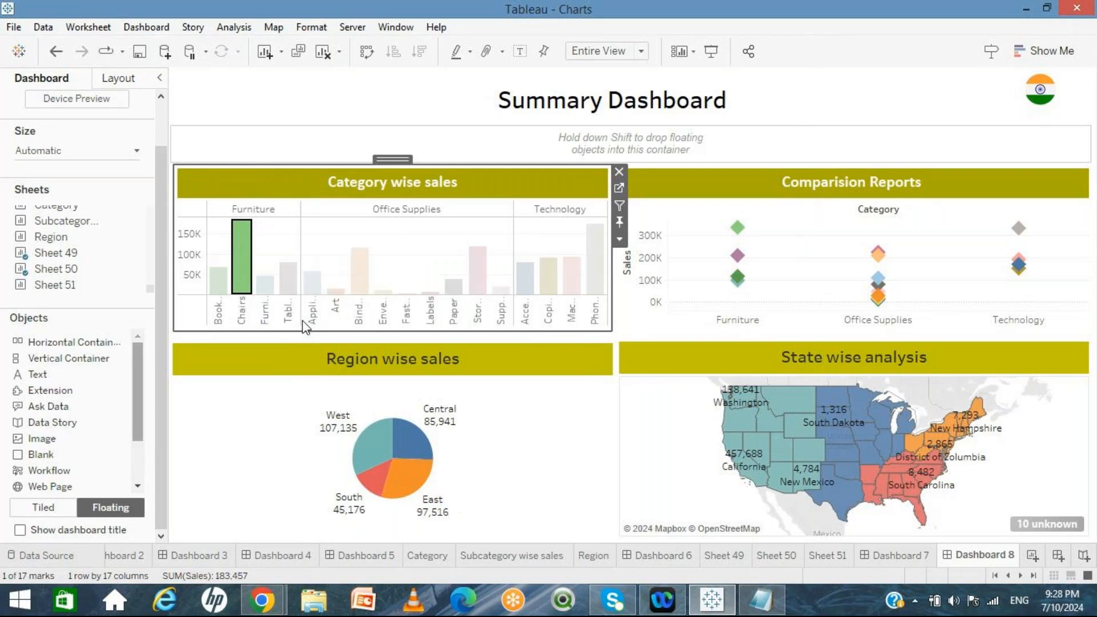
click(241, 257)
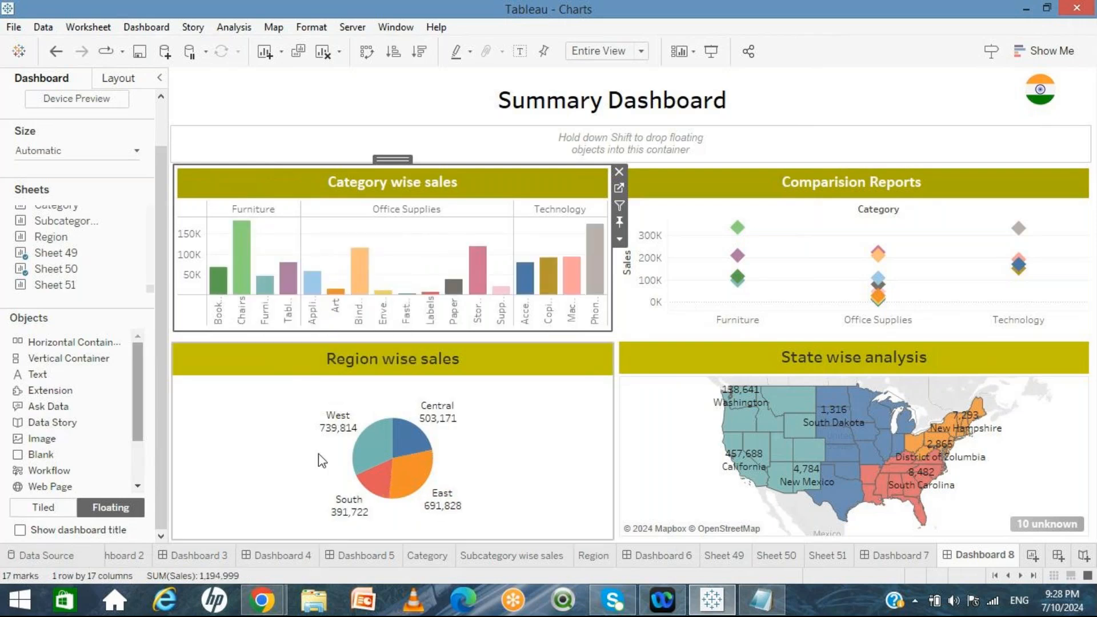
mouse_move(341, 295)
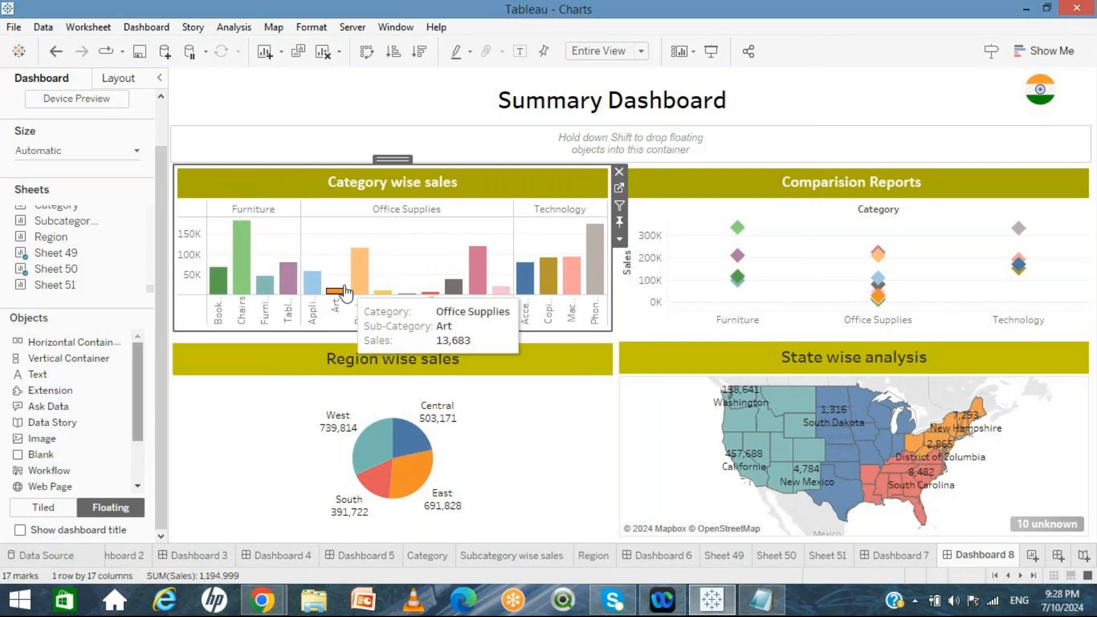
click(339, 292)
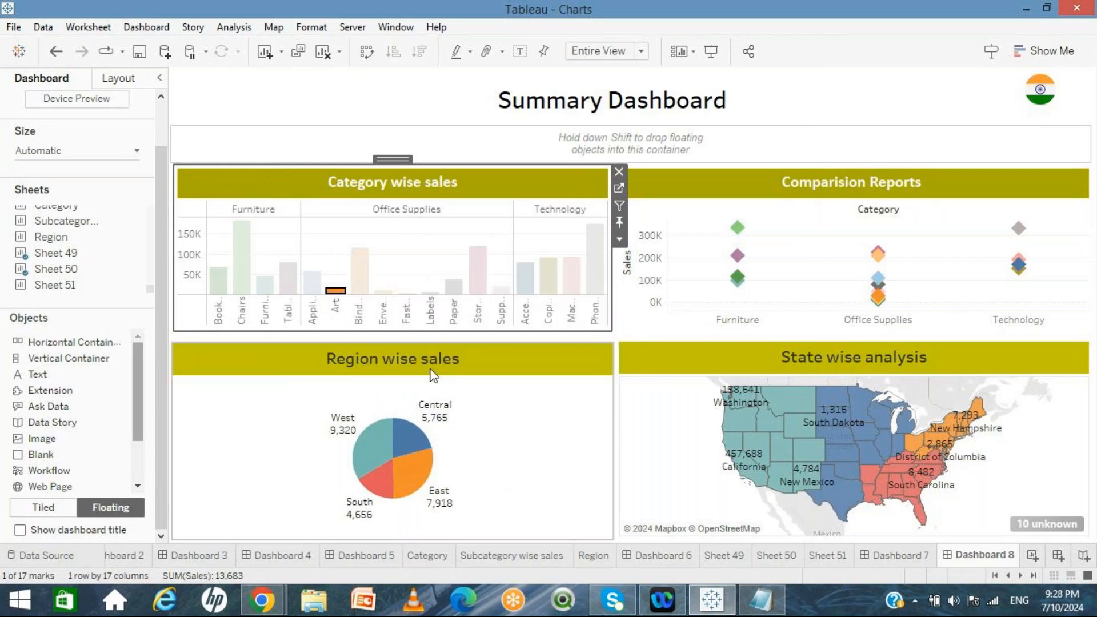
mouse_move(341, 294)
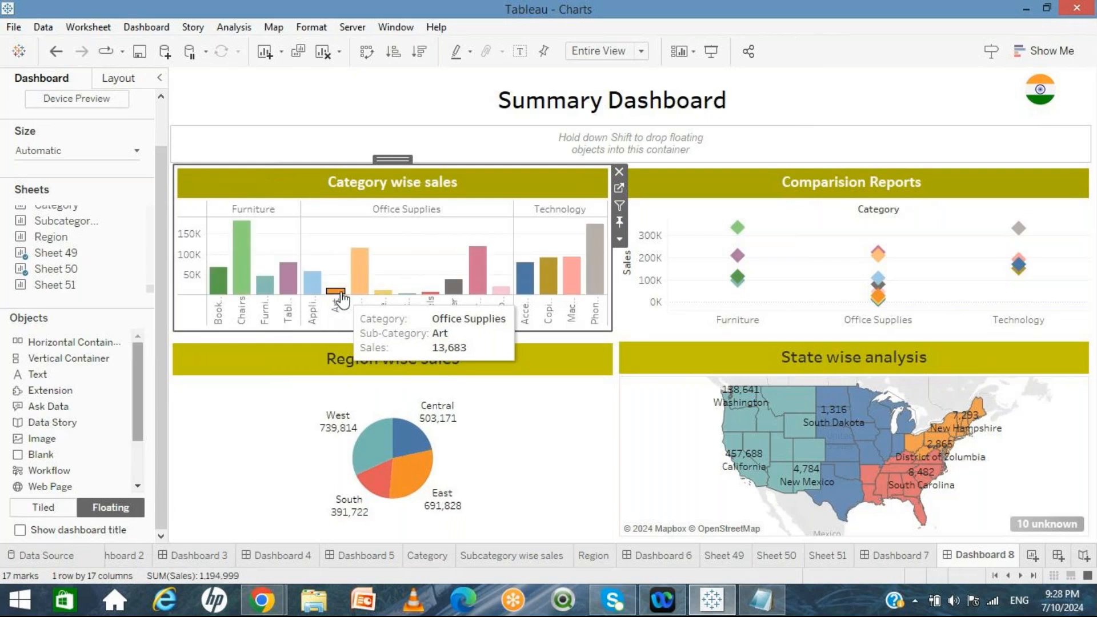
Step: Remove both existing filter actions, Category to sheet2 and Category to sheet49, from the workbook
click(296, 90)
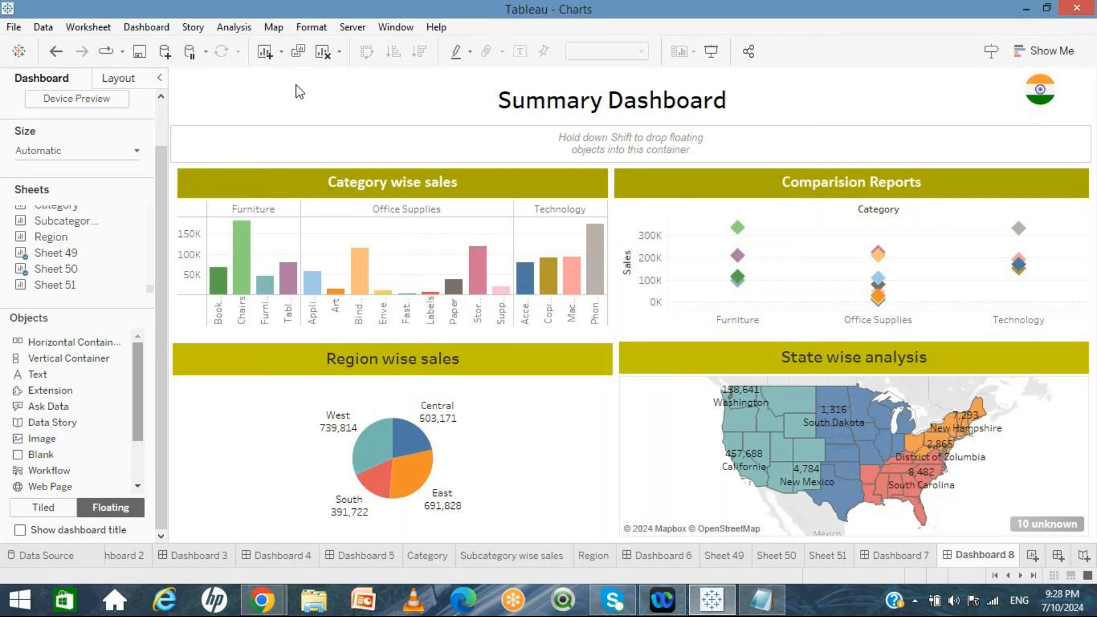
click(146, 27)
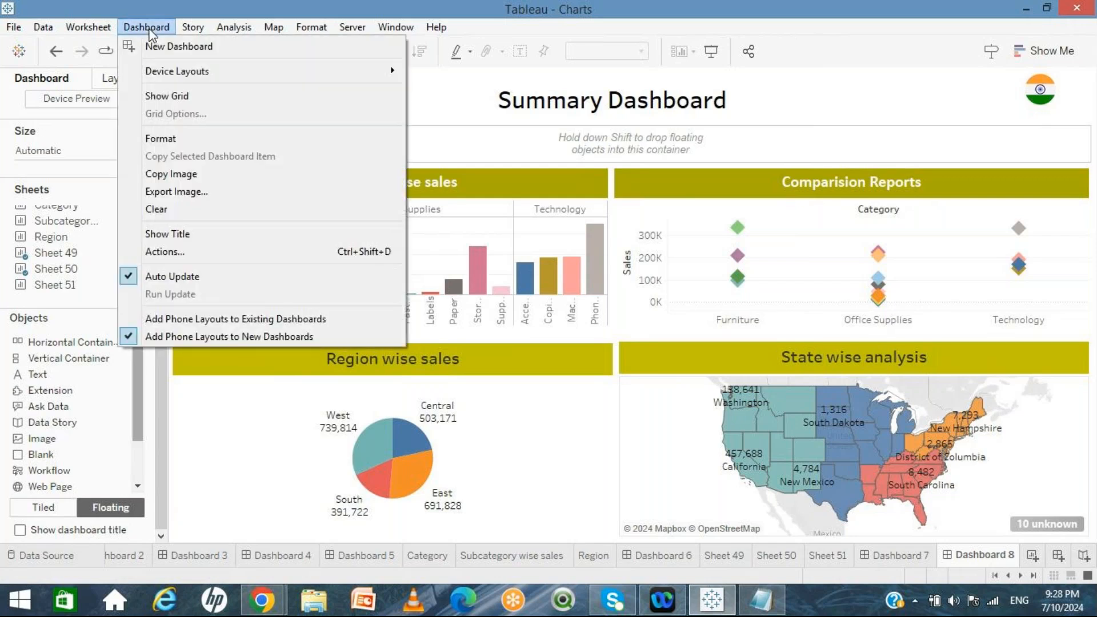
click(195, 251)
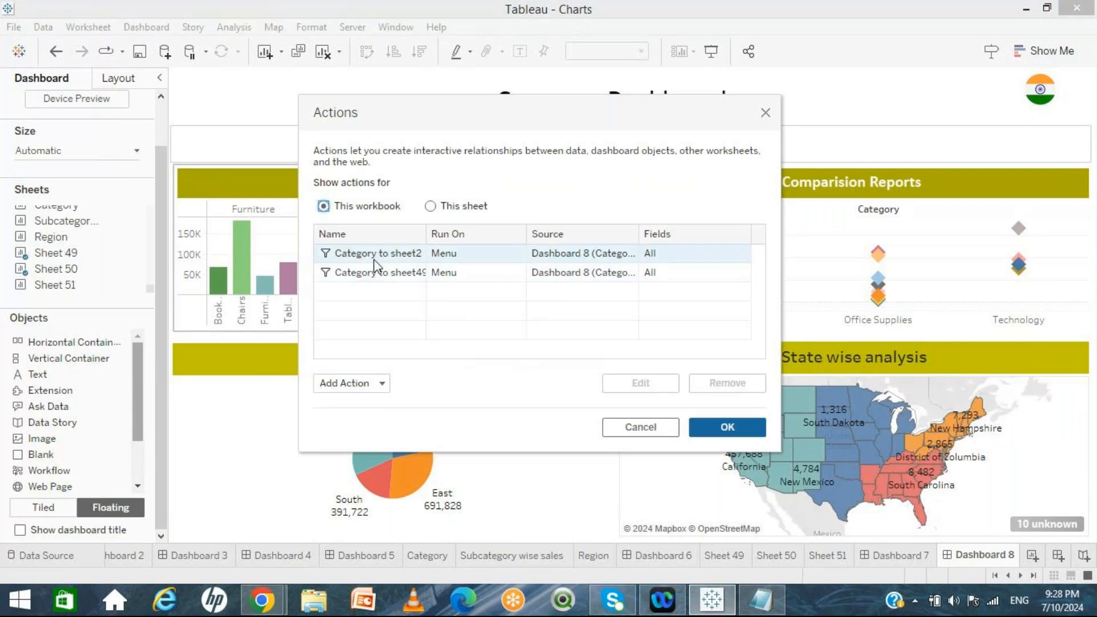
click(372, 254)
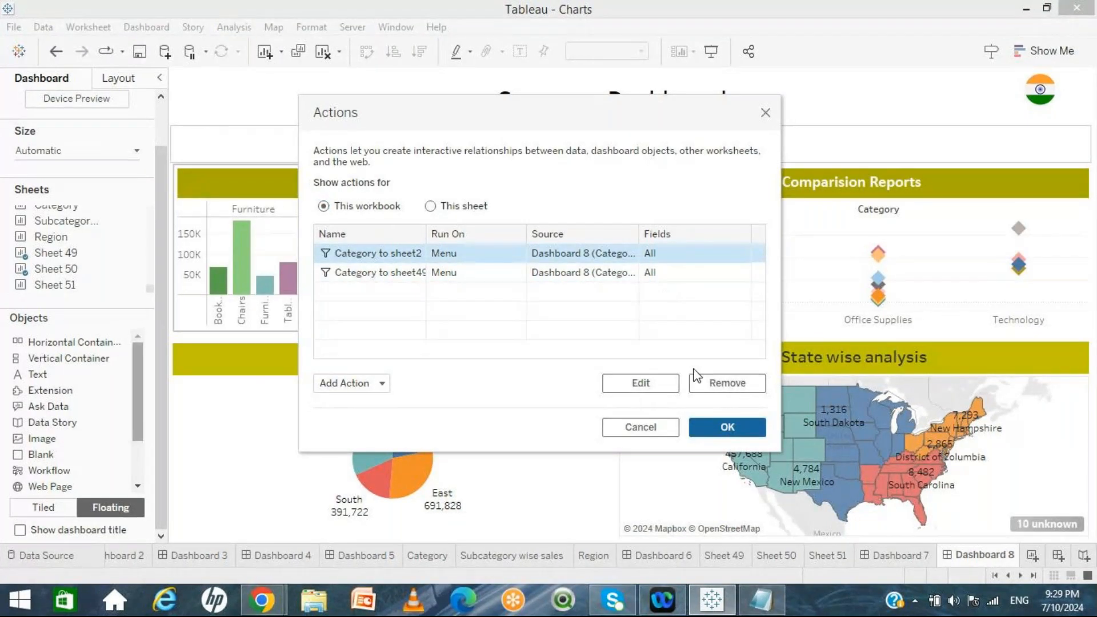
click(710, 383)
click(372, 252)
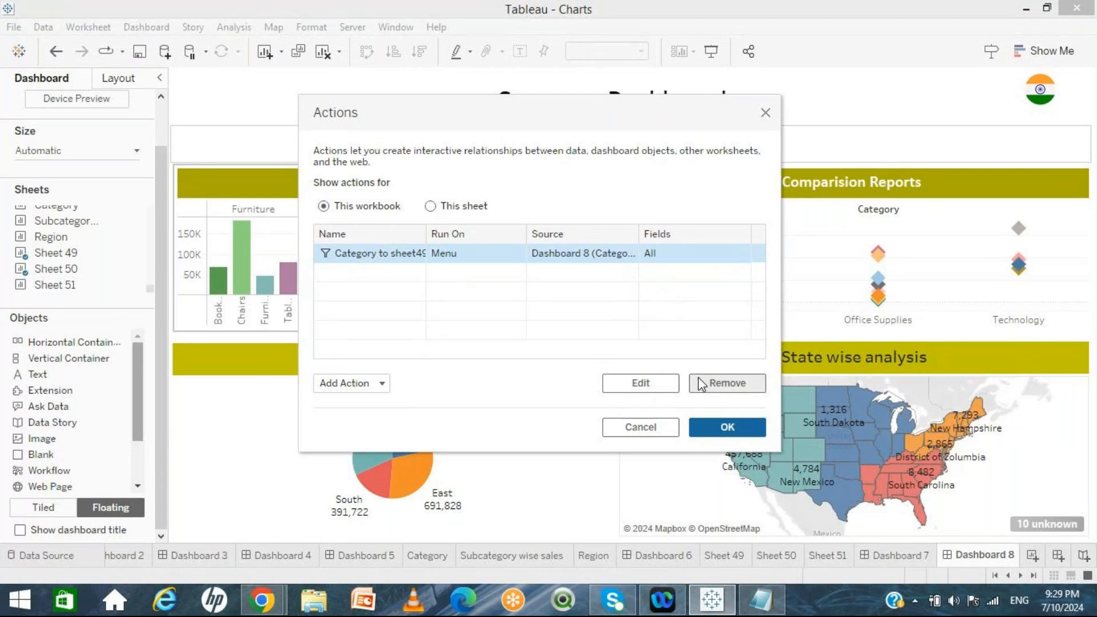
click(710, 386)
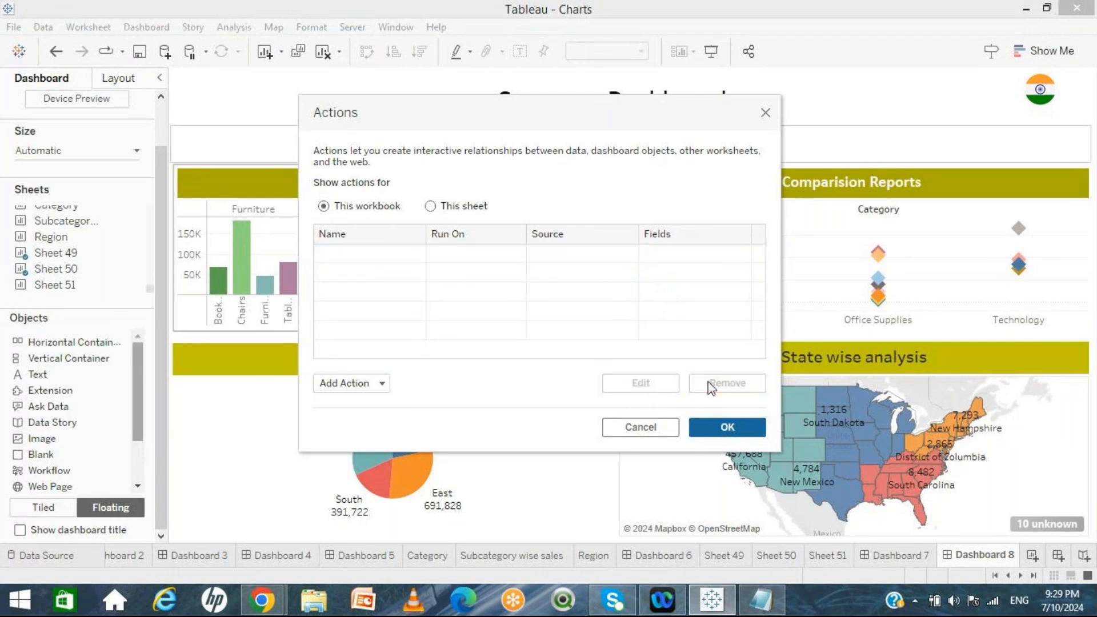
Step: Add a filter action run on Select, with only Category wise sales as source and the other Dashboard 8 sheets as targets
click(354, 384)
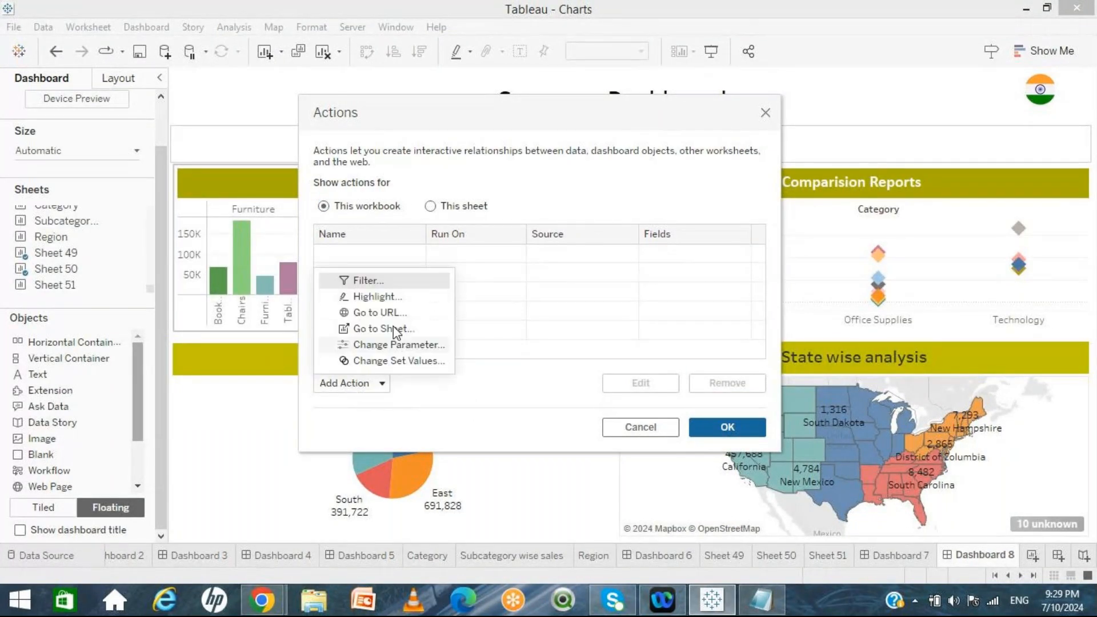
click(370, 285)
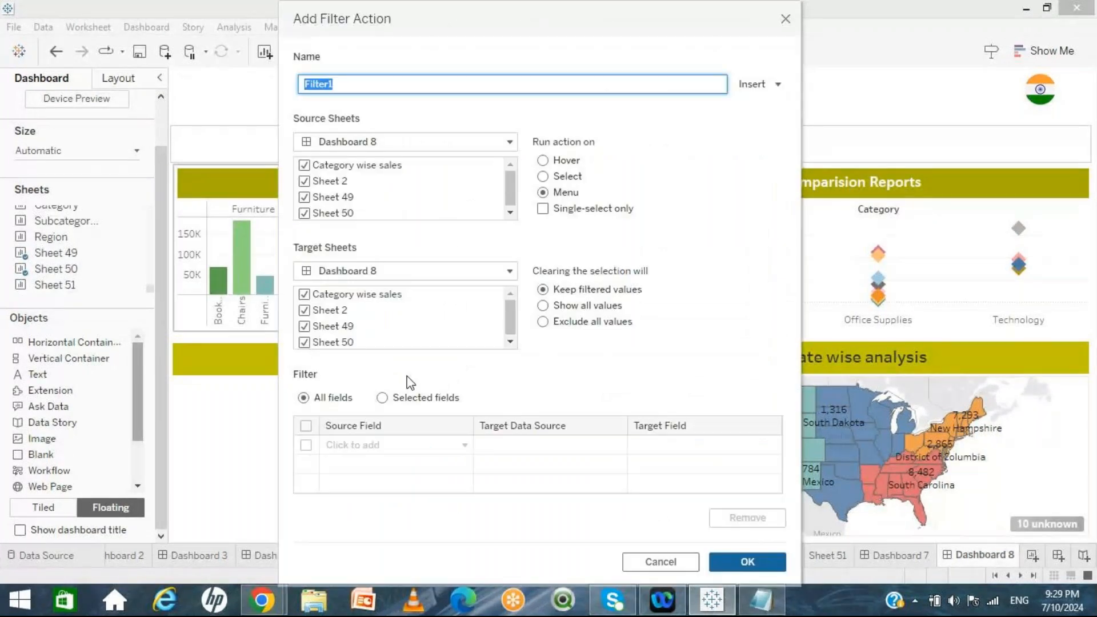
click(304, 213)
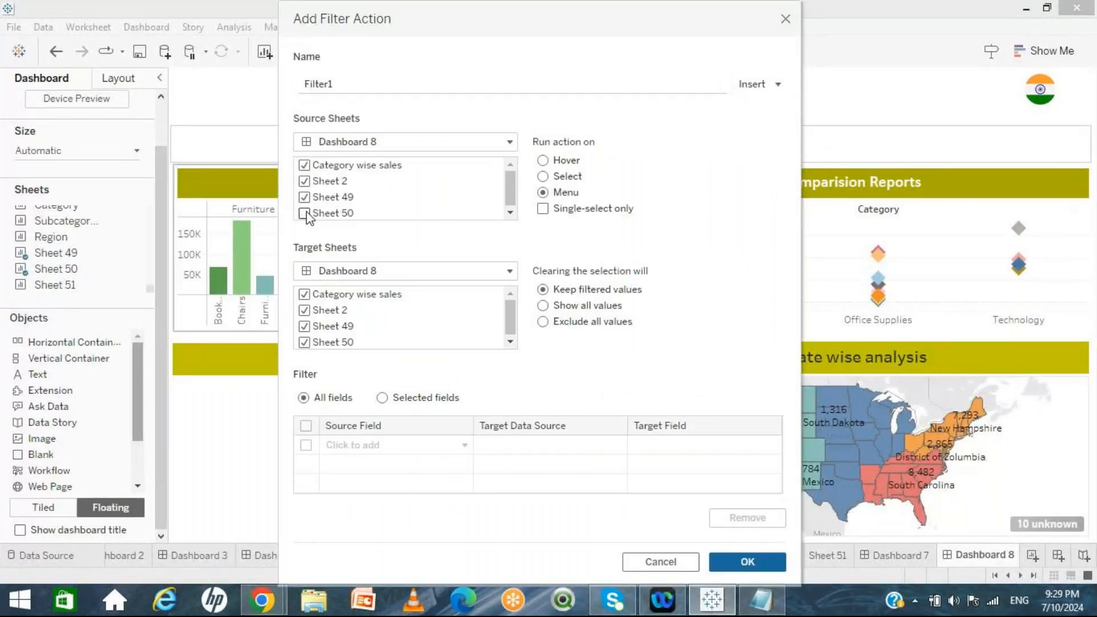
click(305, 197)
click(305, 181)
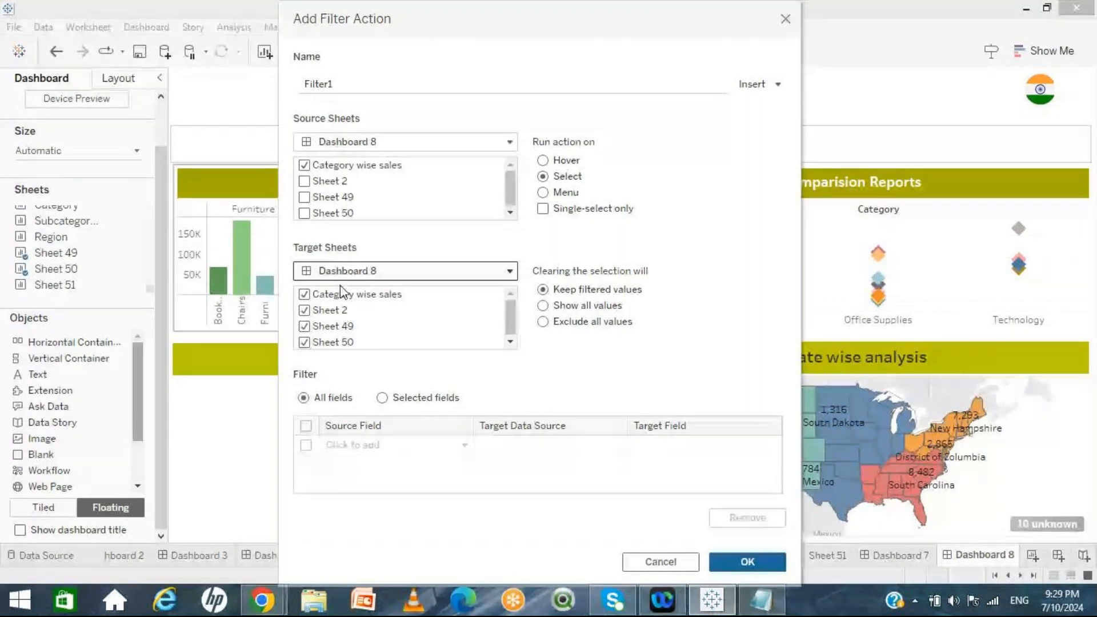
click(305, 294)
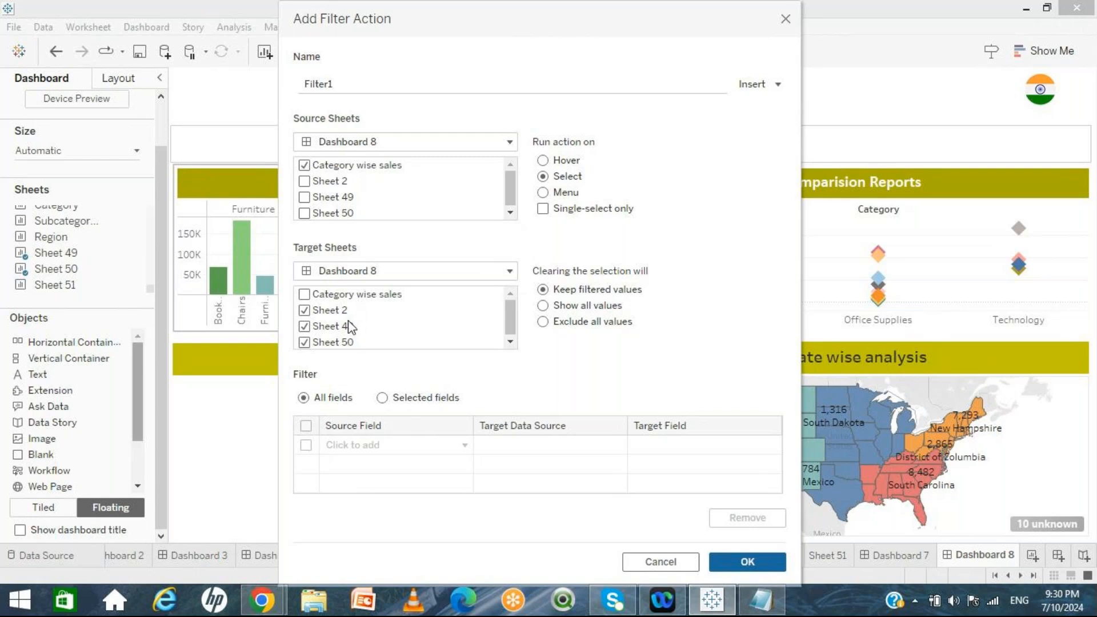
click(732, 560)
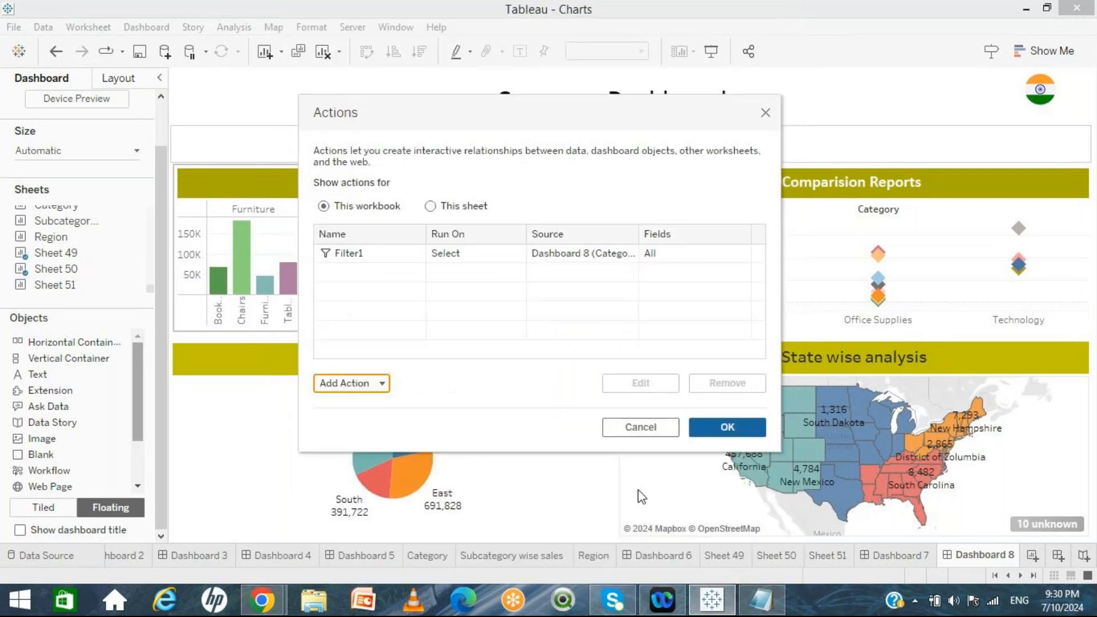
click(726, 427)
Step: Test the new filter action by selecting the Art bar in Category wise sales, and clear the selection
click(337, 297)
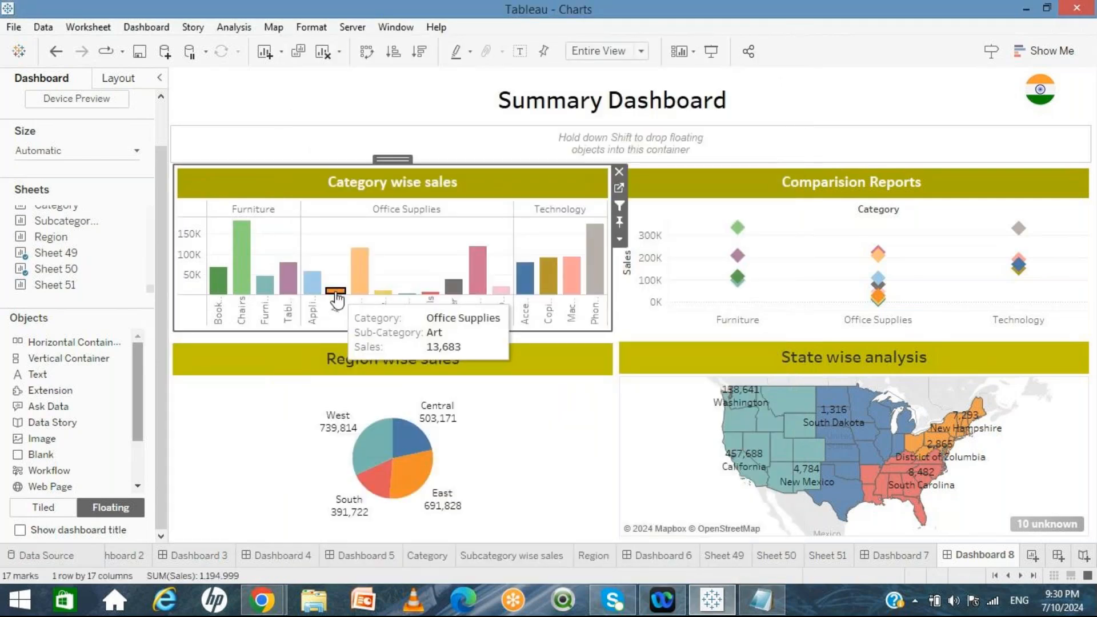
click(338, 296)
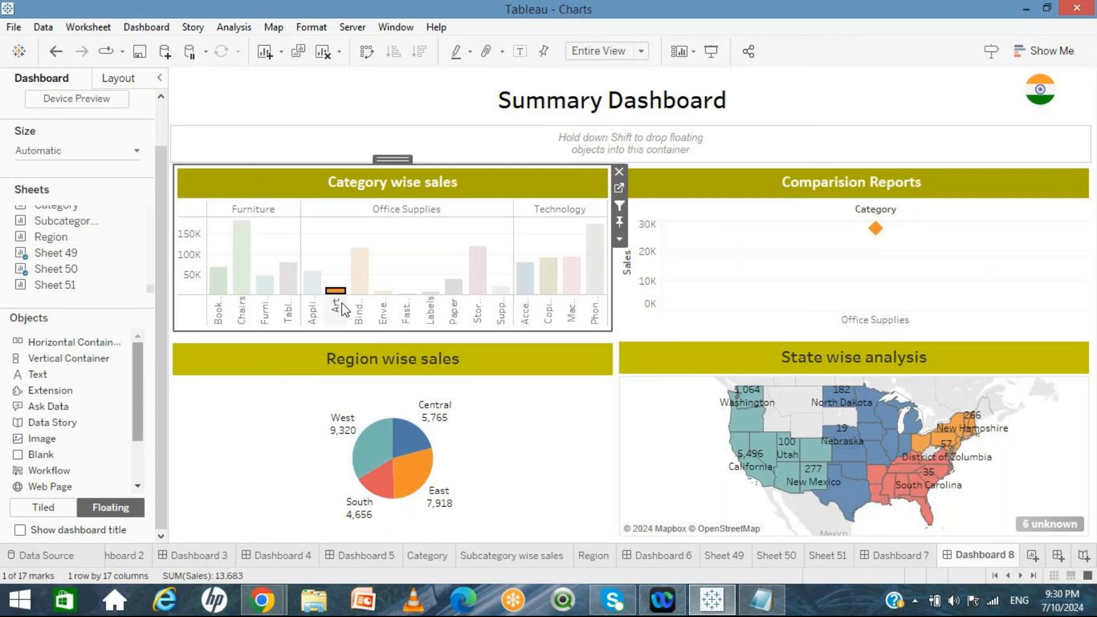
mouse_move(335, 297)
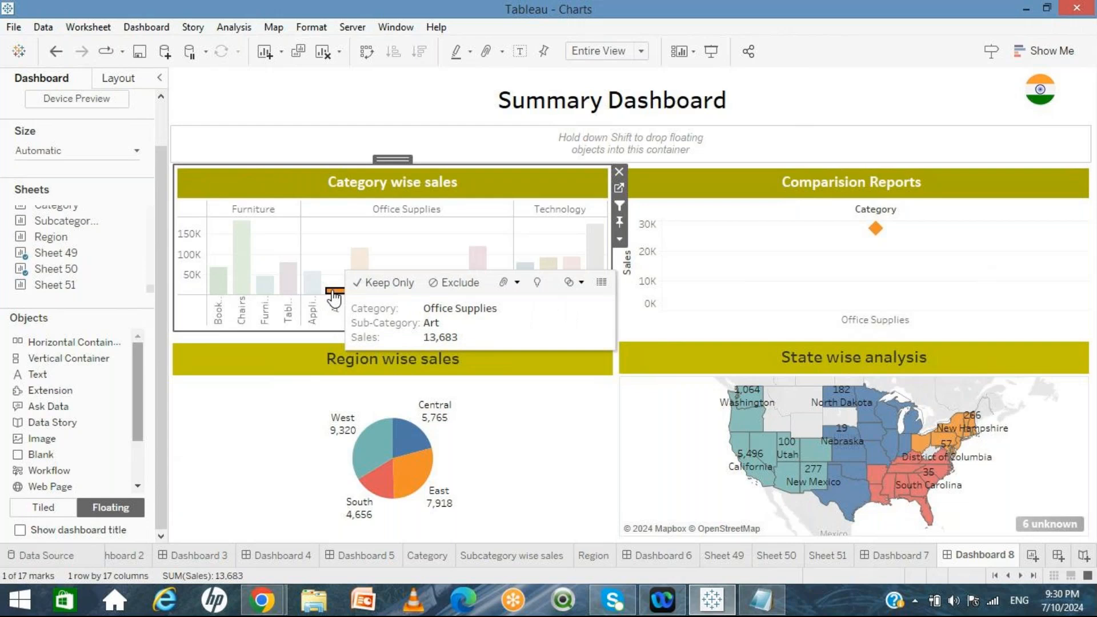
click(334, 297)
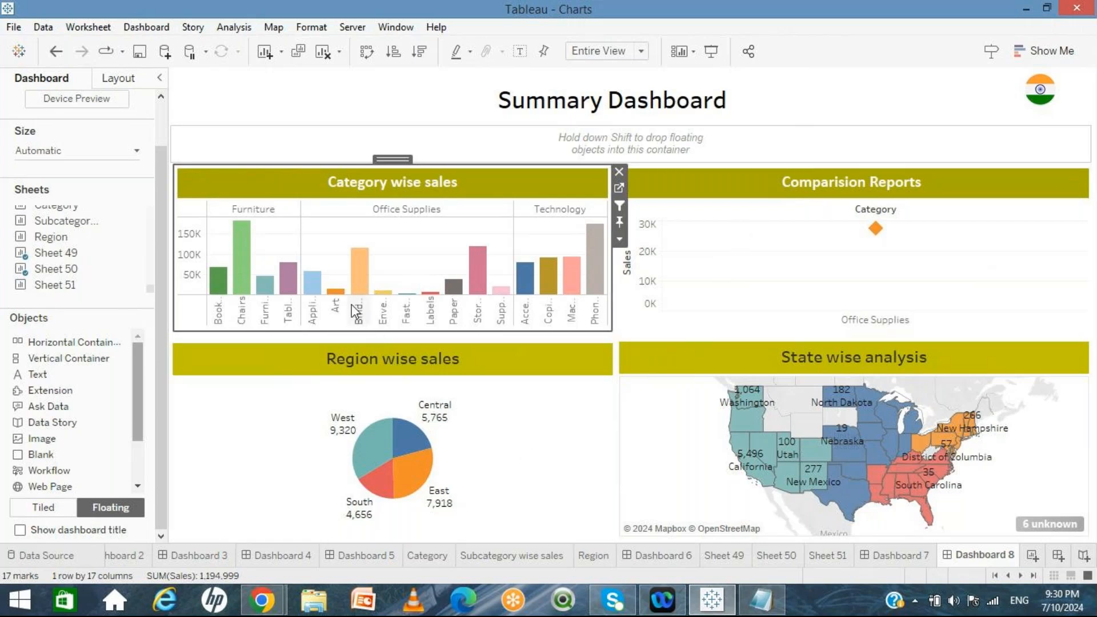
mouse_move(337, 293)
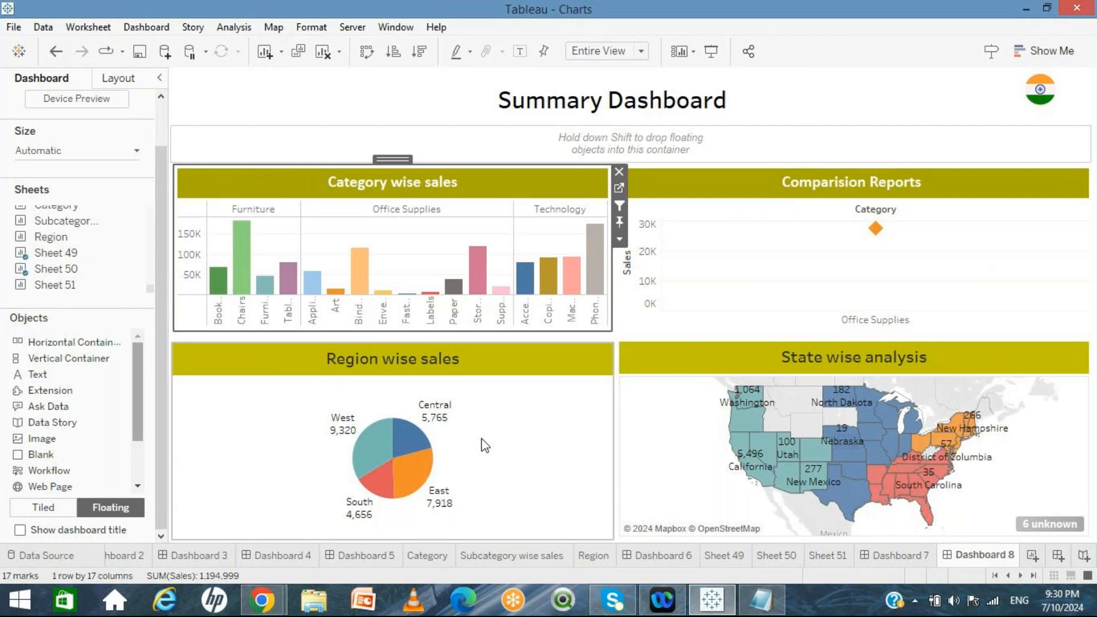
Step: Filter the other charts by the Labels bar in Category wise sales and clear the selection
click(431, 293)
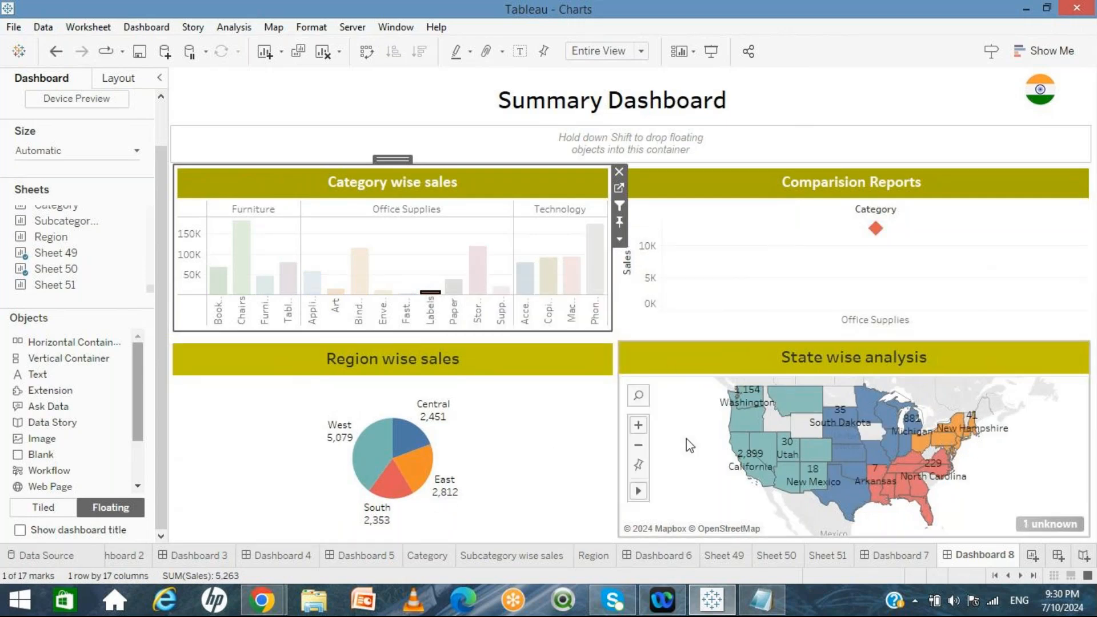
mouse_move(434, 294)
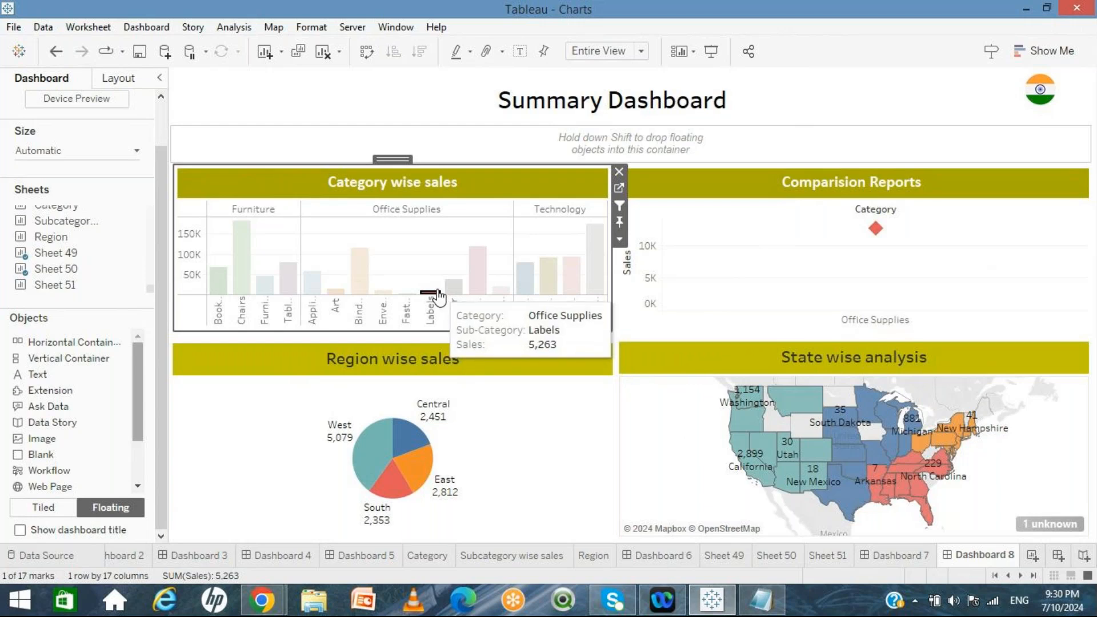
click(437, 294)
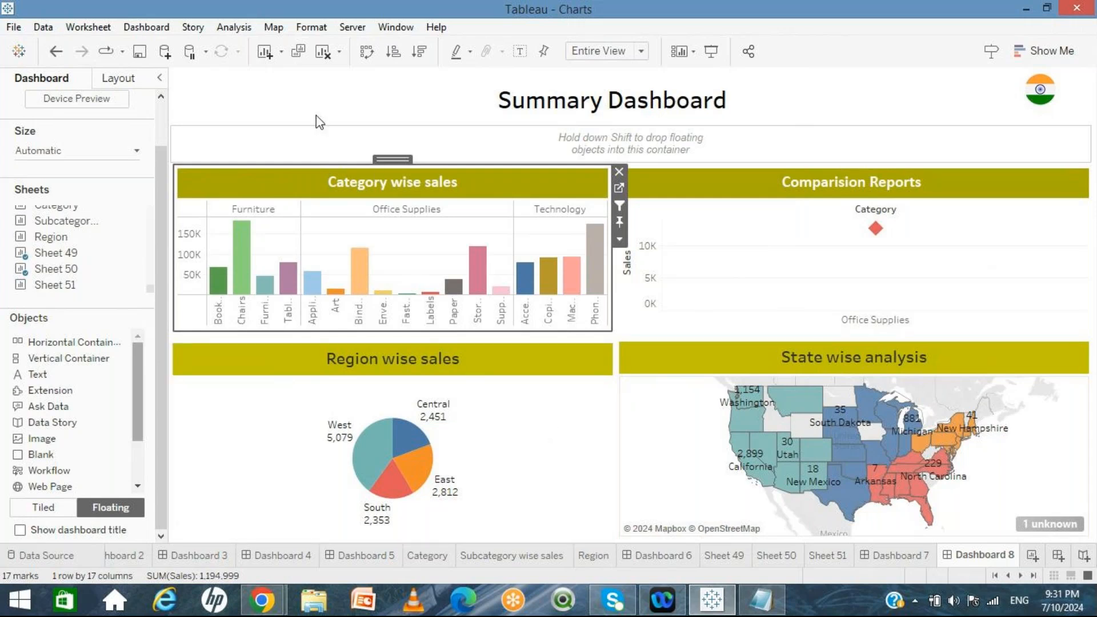
Step: Edit the Filter1 action so that clearing the selection shows all values
click(277, 106)
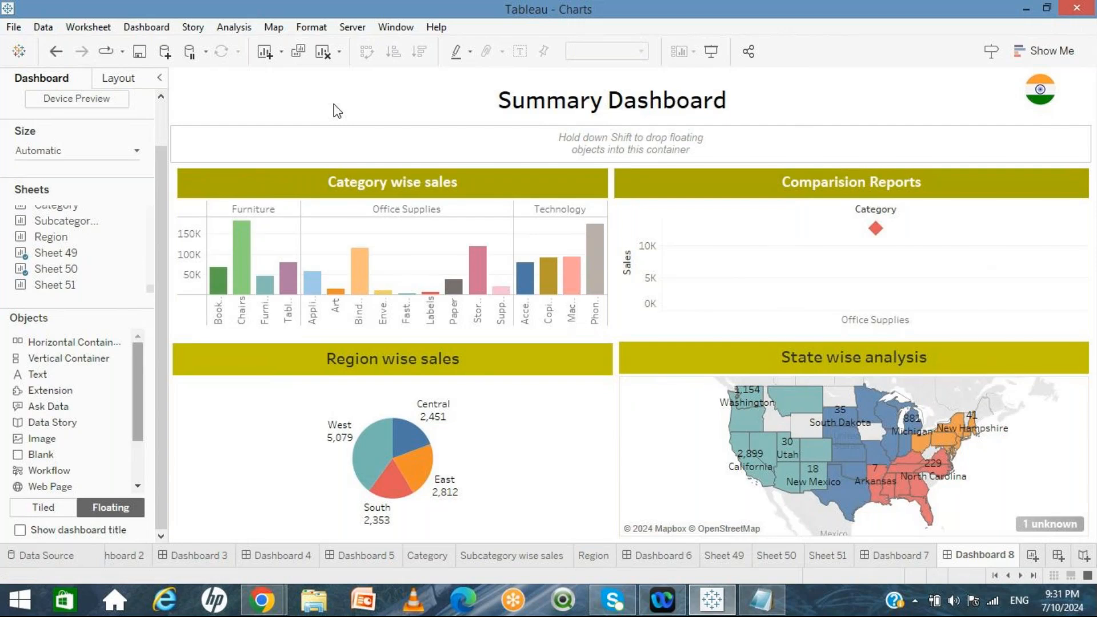
click(153, 30)
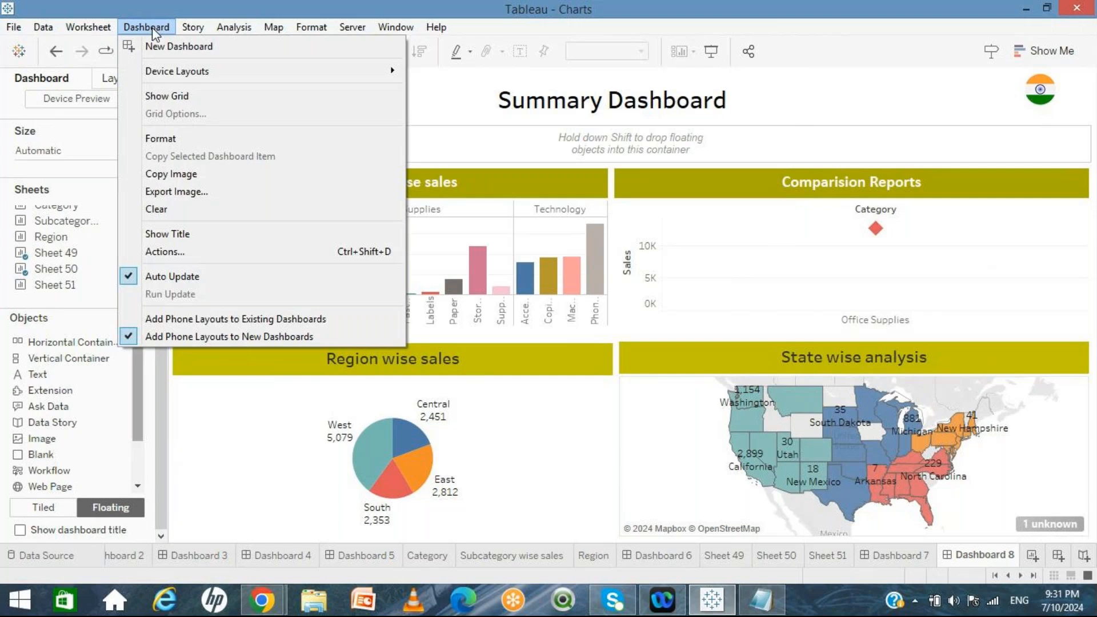
click(184, 251)
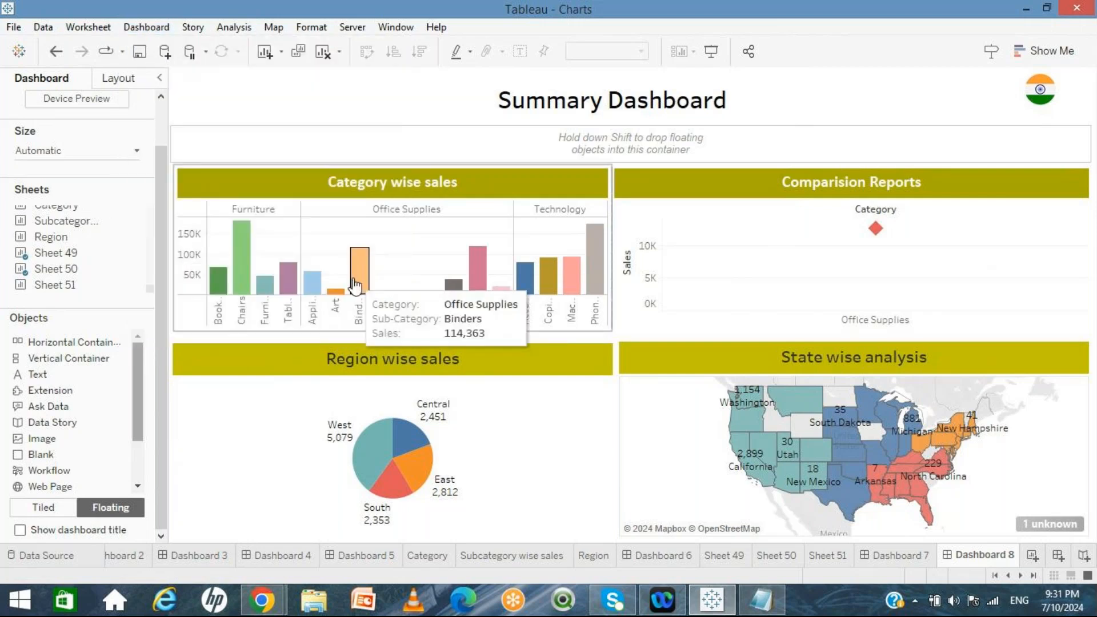
click(371, 258)
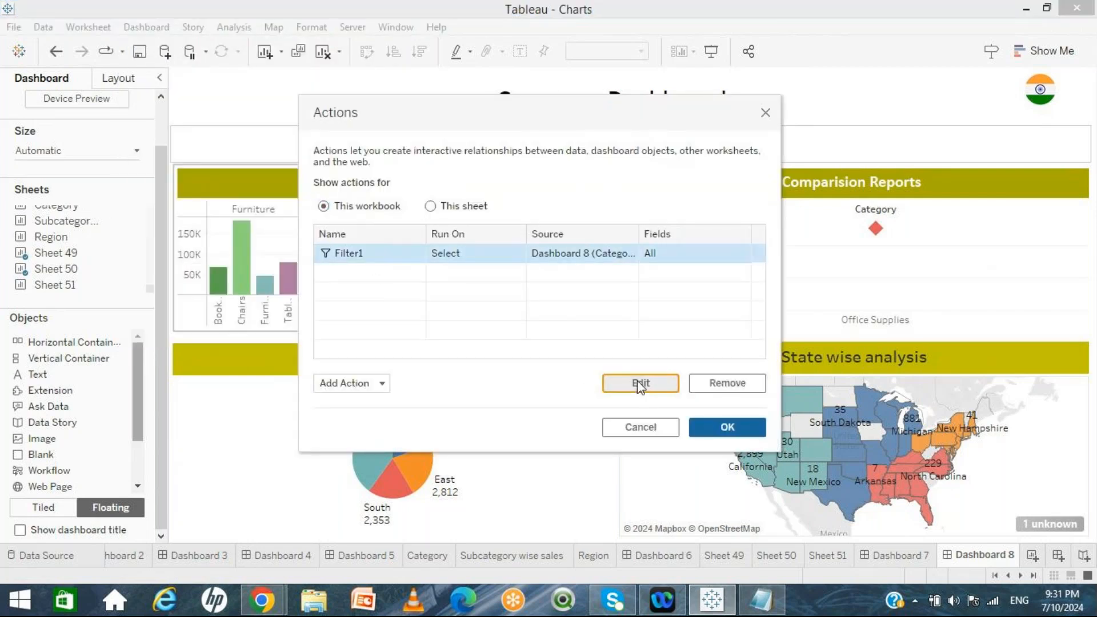
click(640, 384)
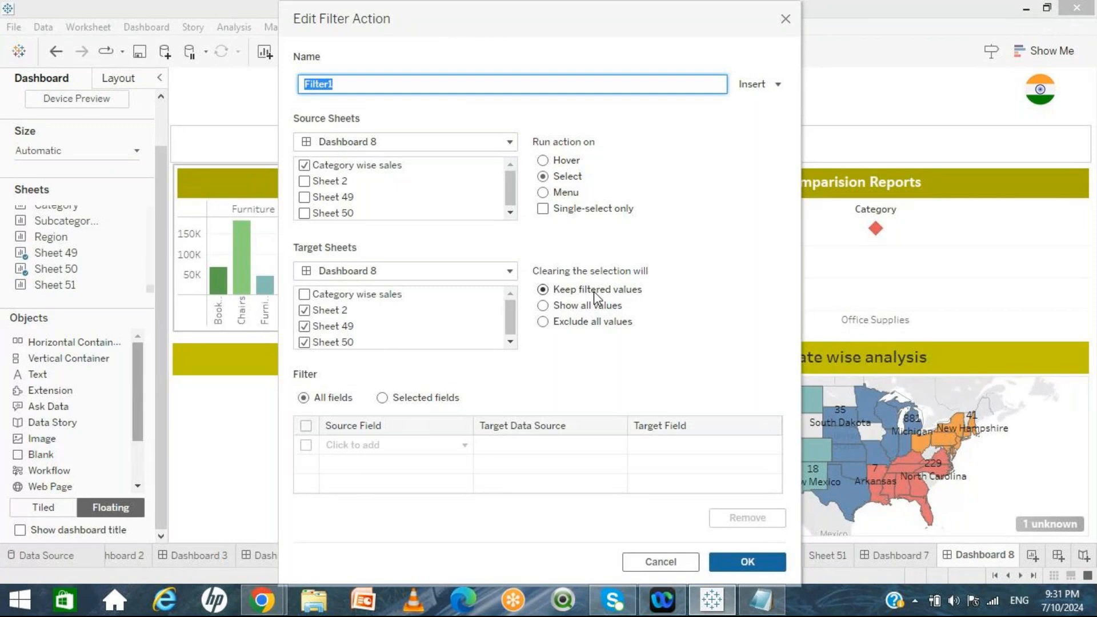
click(545, 306)
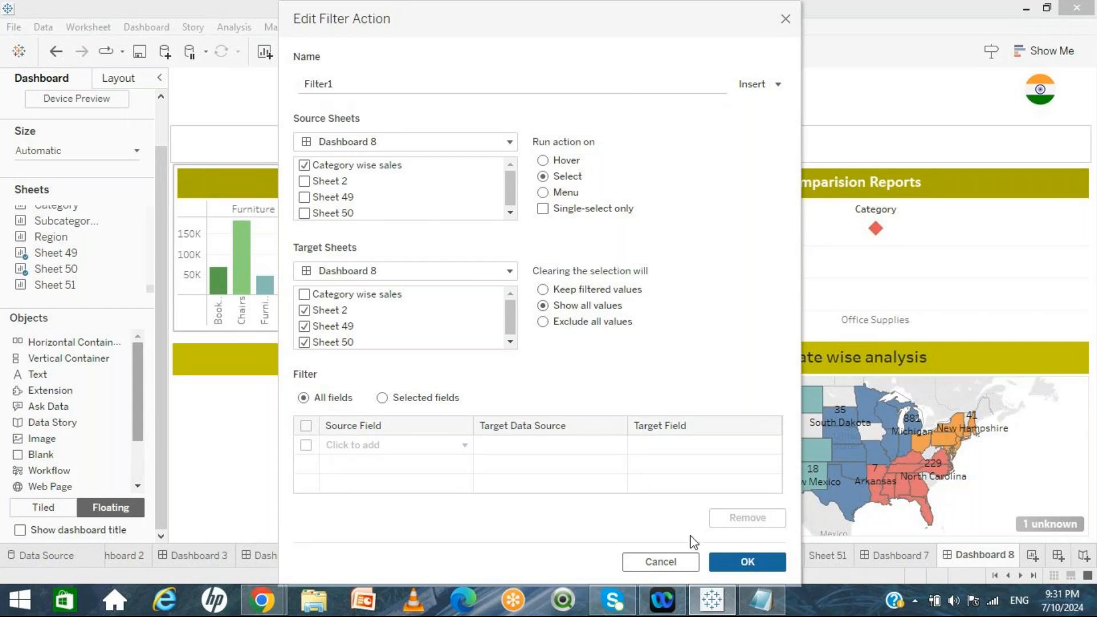
click(740, 562)
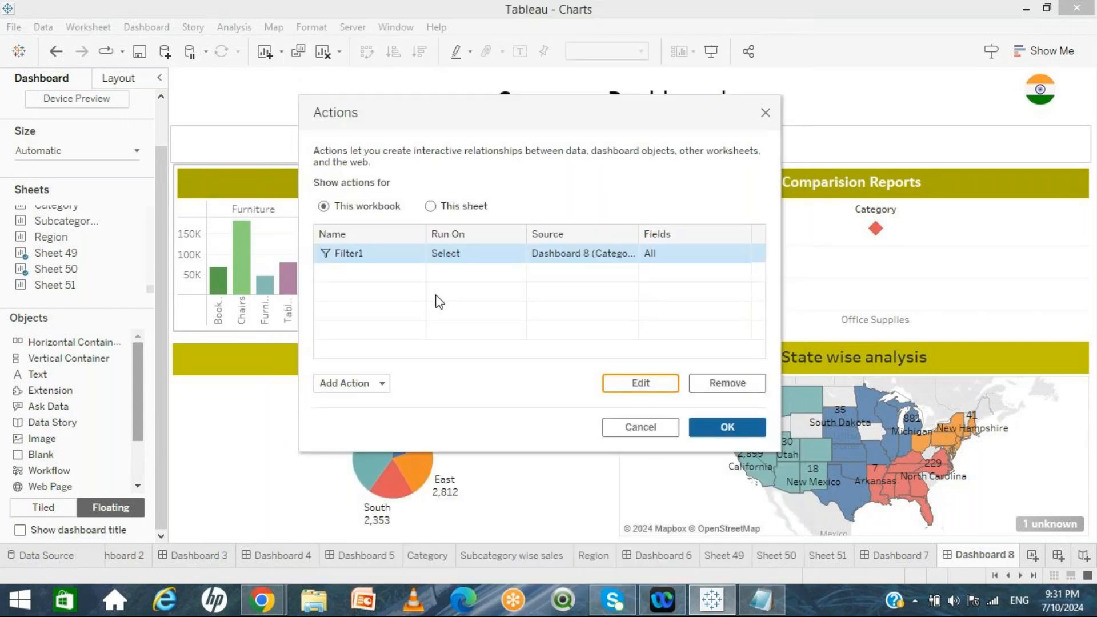
click(730, 434)
Step: Test the edited filter action by selecting the Chairs bar in Category wise sales
click(241, 272)
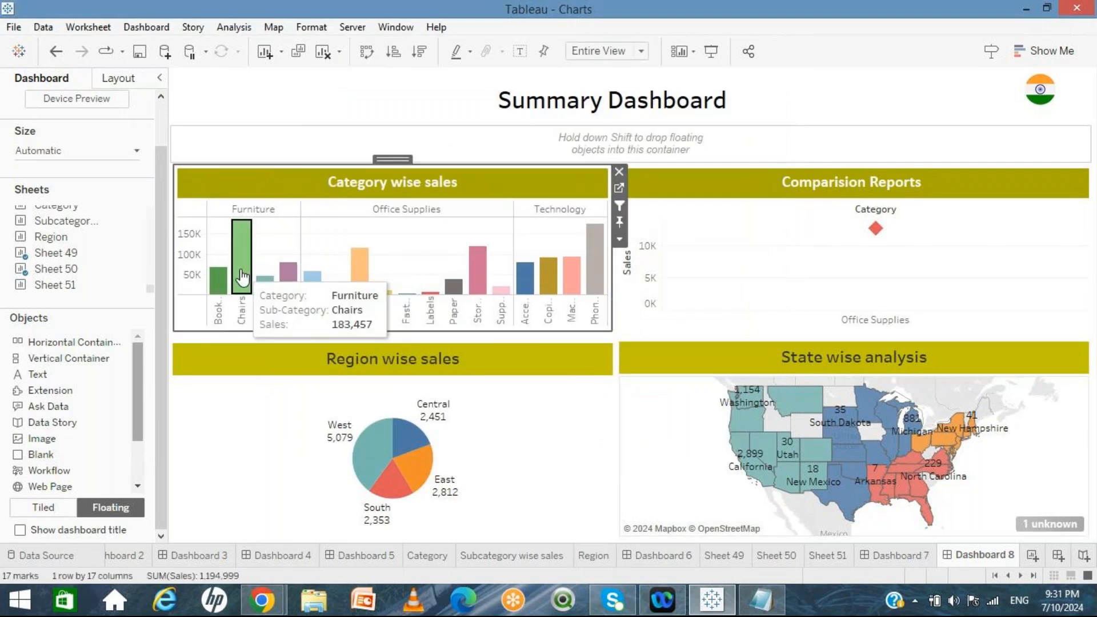
click(242, 277)
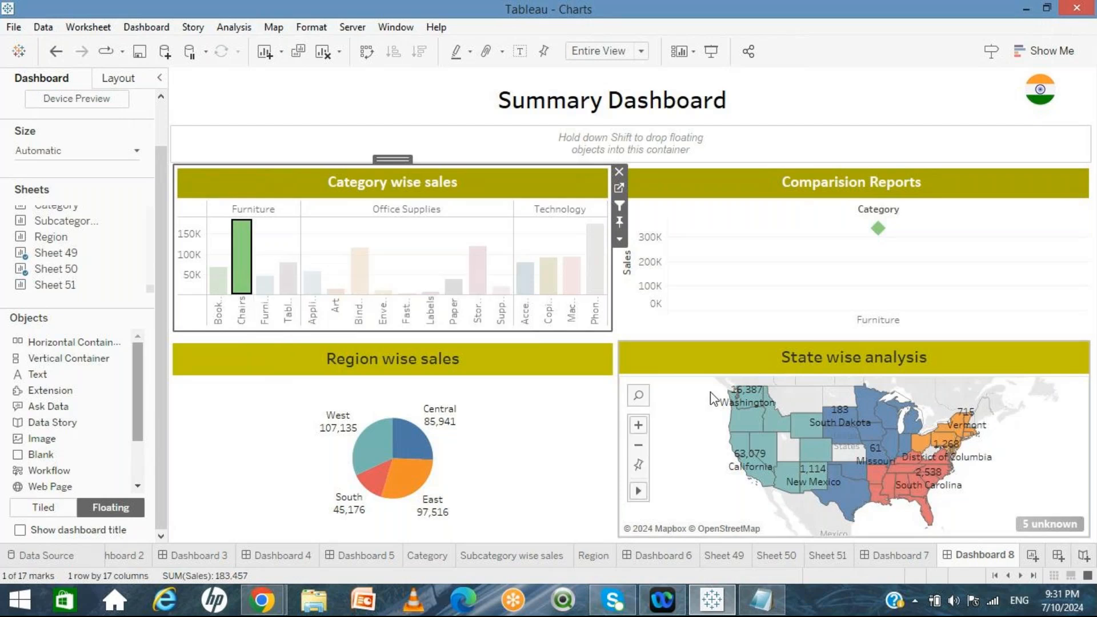
Step: Clear the Chairs selection in Category wise sales to check how the other charts respond
mouse_move(241, 274)
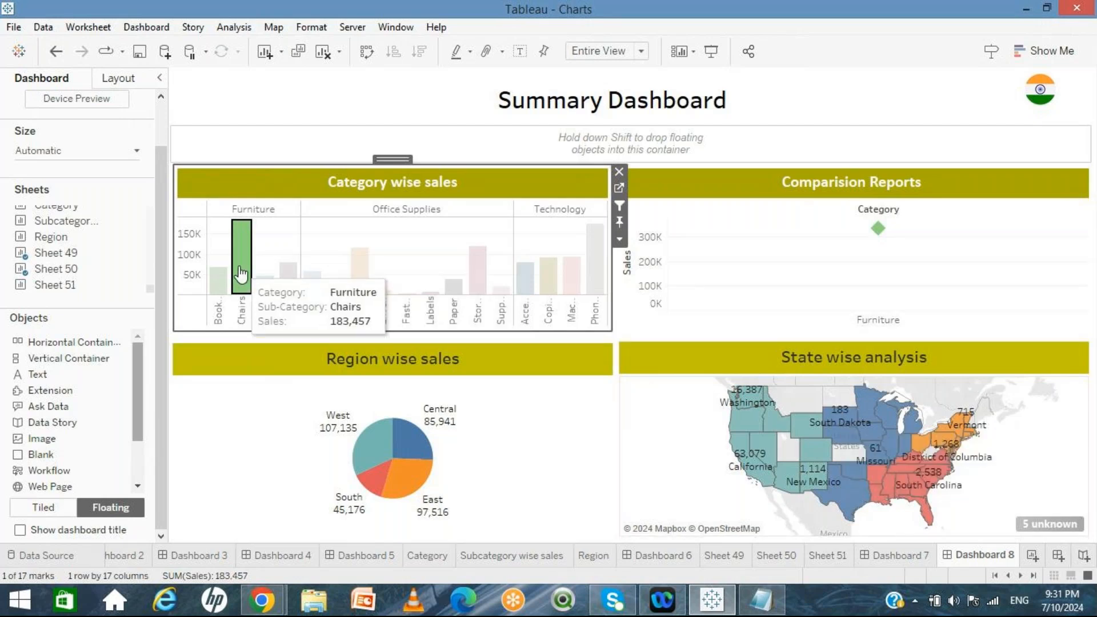
click(241, 274)
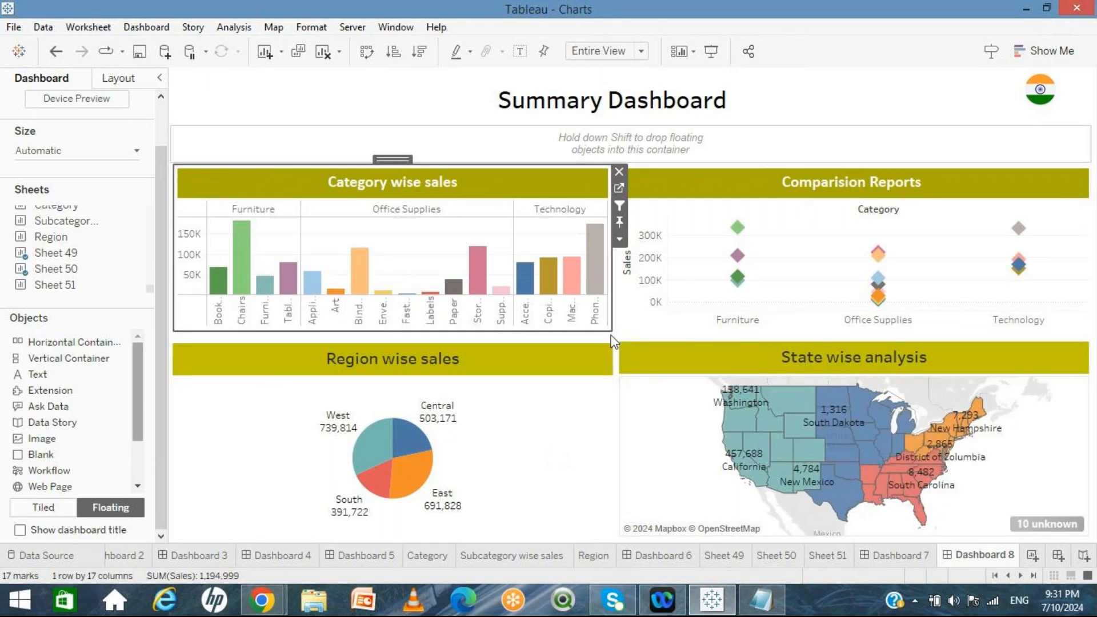
click(327, 92)
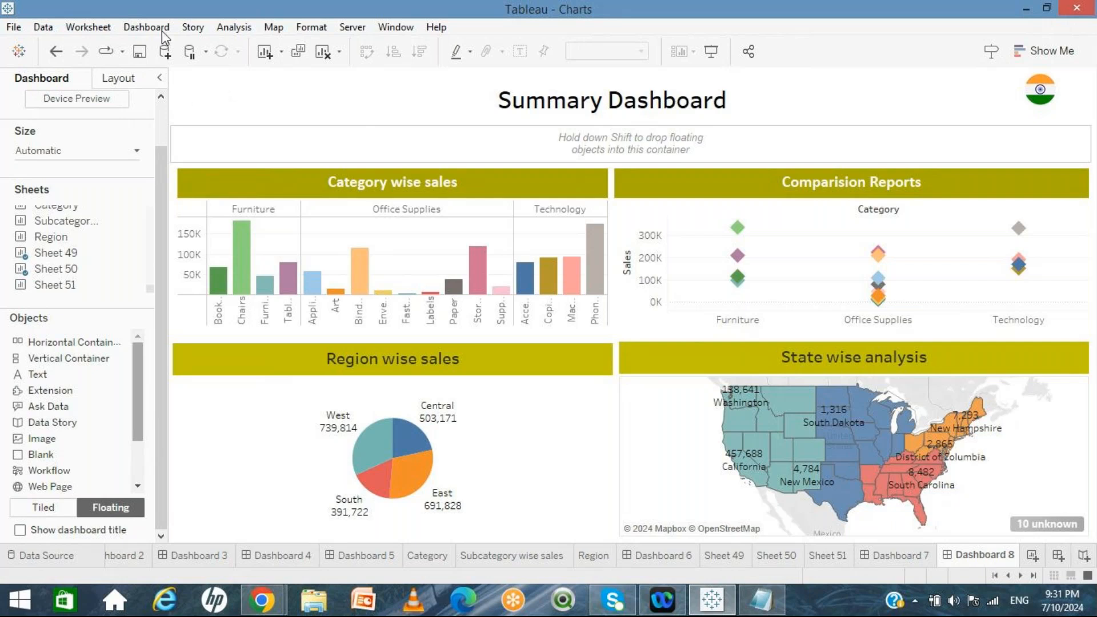
Step: Edit the Filter1 dashboard action so that clearing the selection excludes all values
click(148, 20)
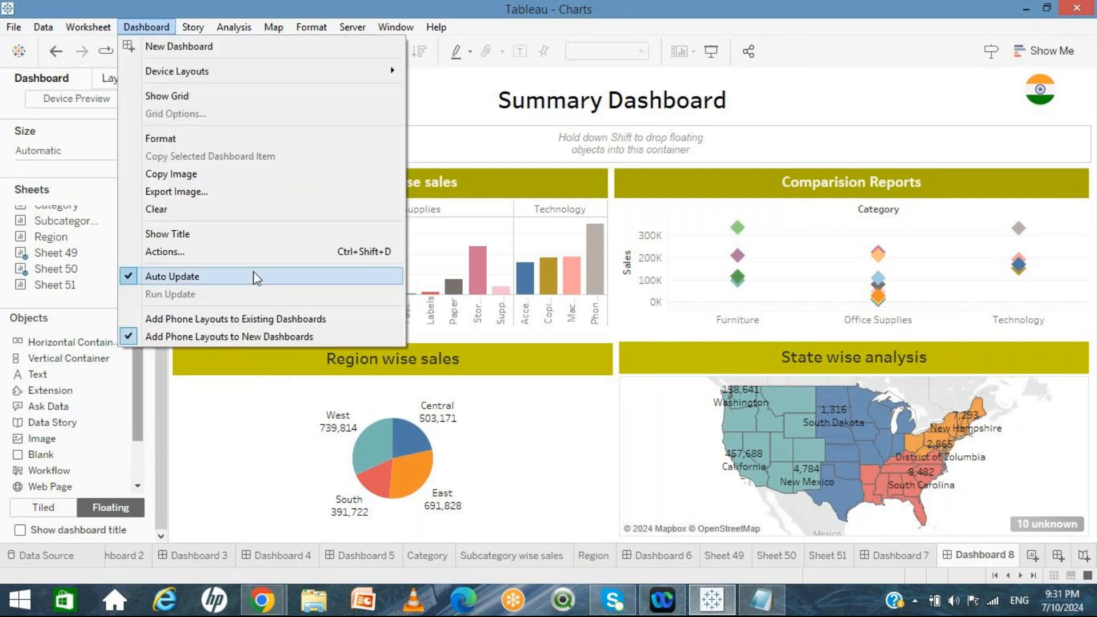
click(257, 251)
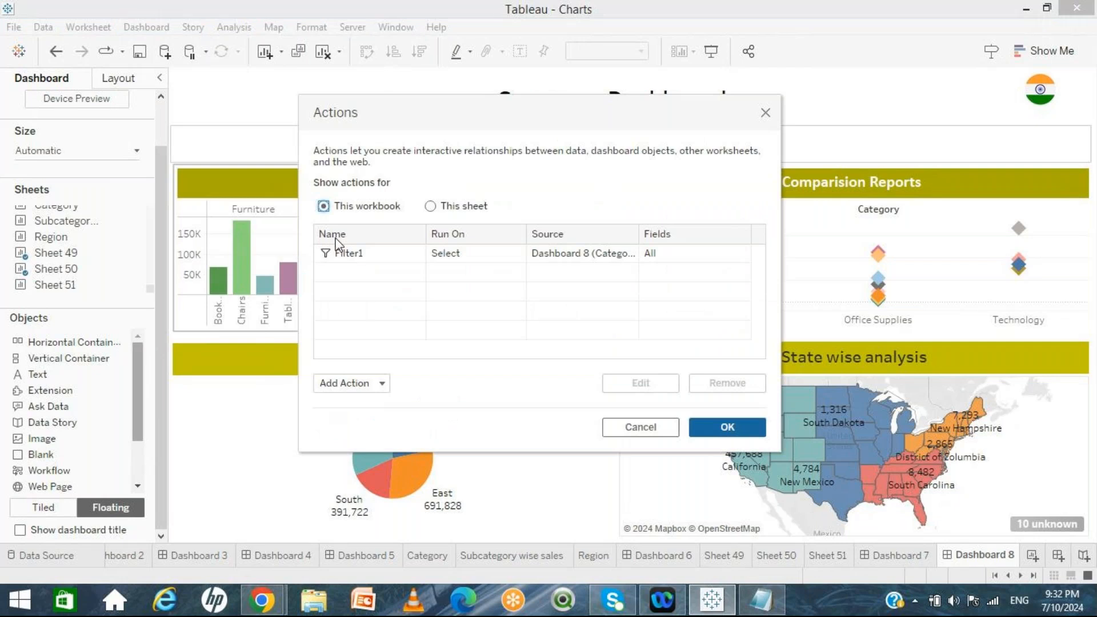
click(338, 251)
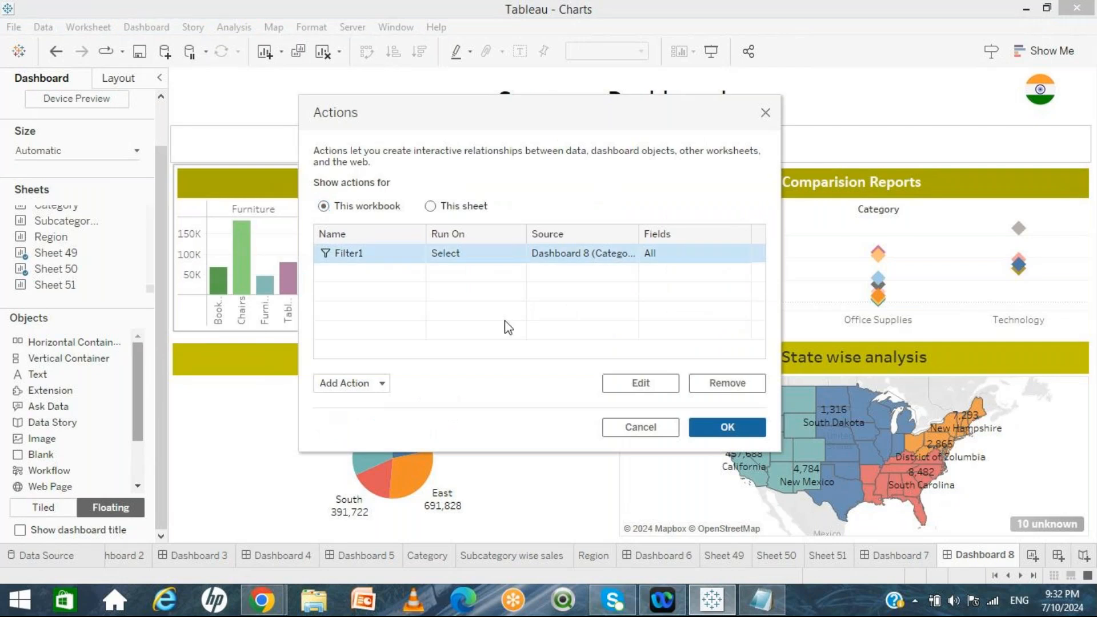
click(623, 386)
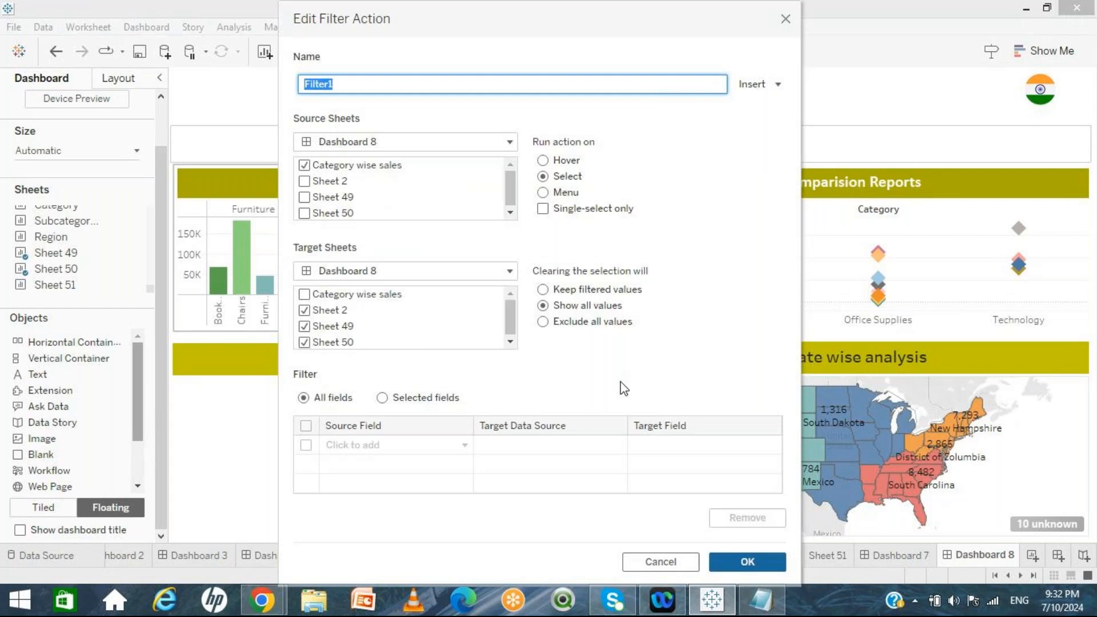
click(543, 321)
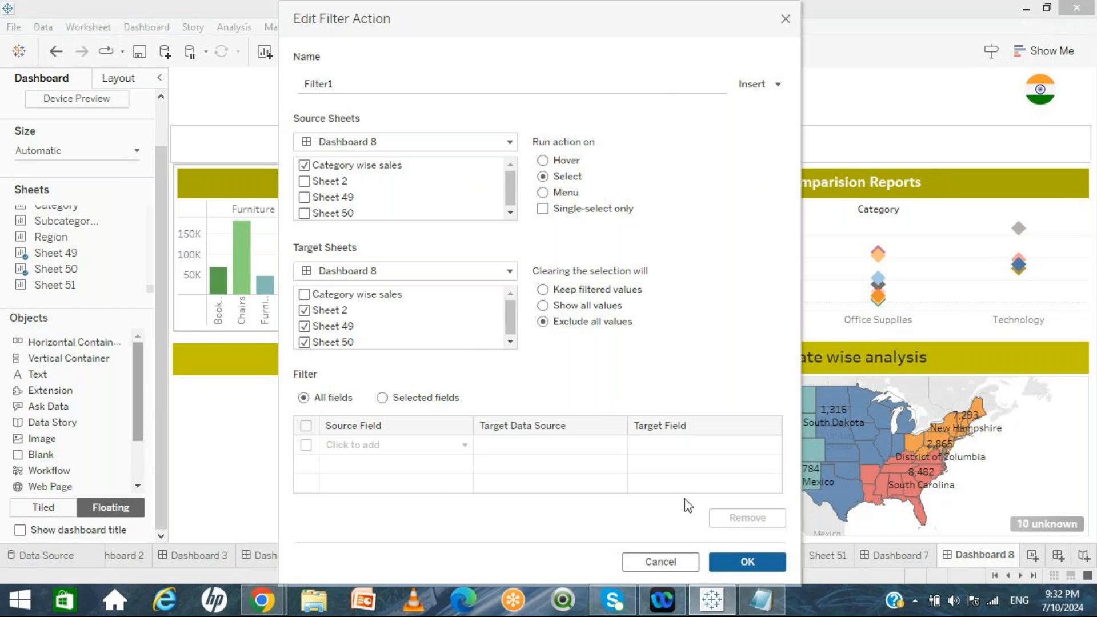
click(729, 556)
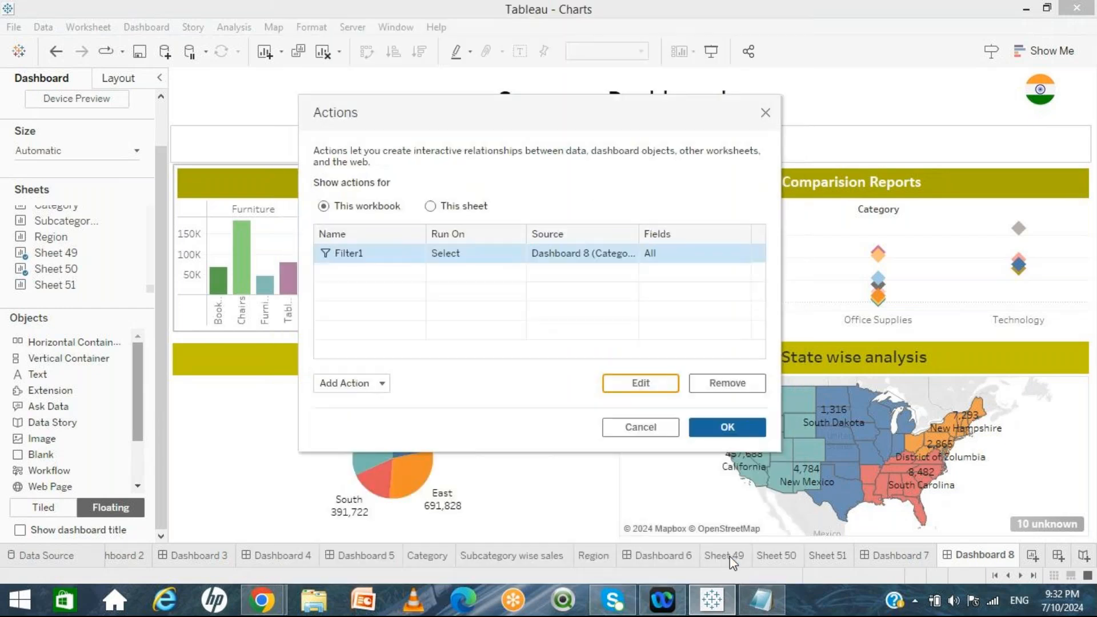
click(724, 427)
Step: Test the edited filter action by selecting the Binders bar in Category wise sales, and clear the selection
mouse_move(361, 279)
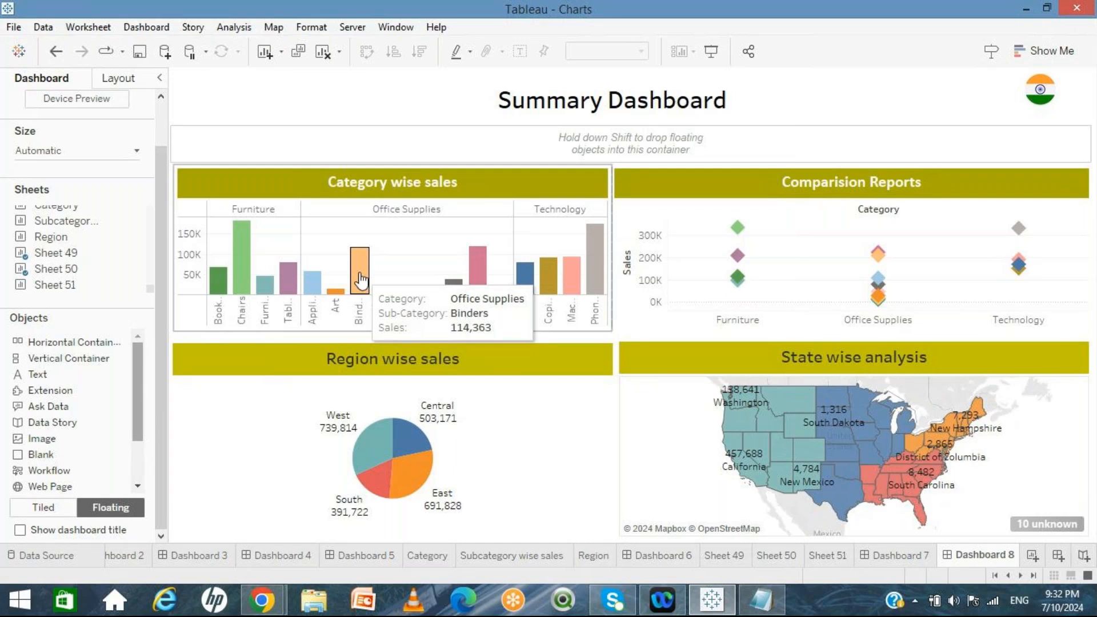
click(360, 279)
click(361, 279)
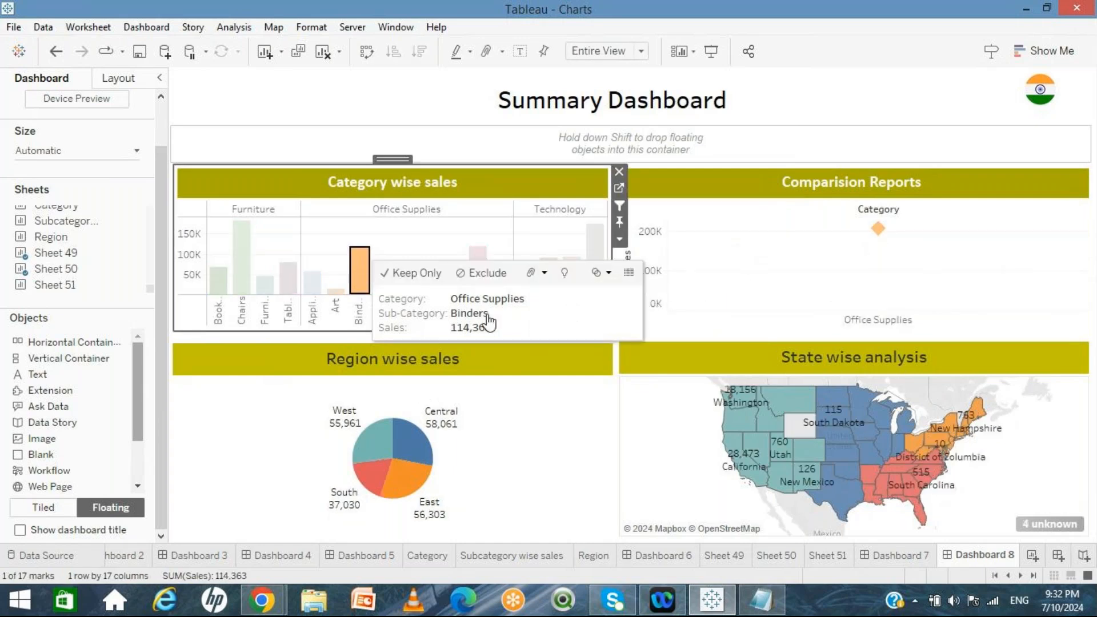
mouse_move(358, 272)
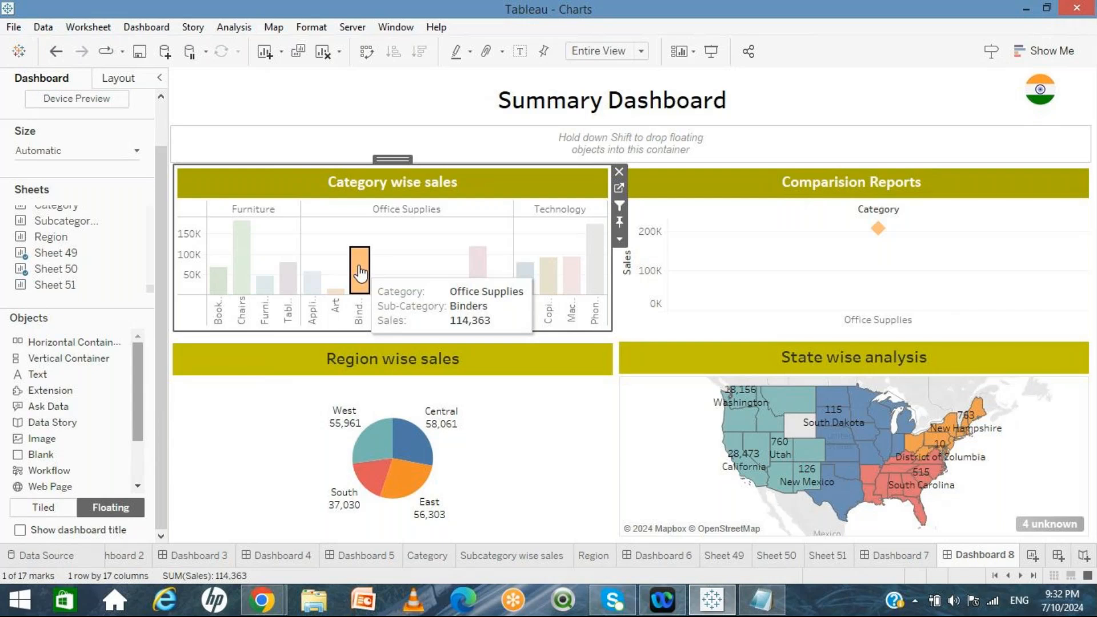
click(359, 273)
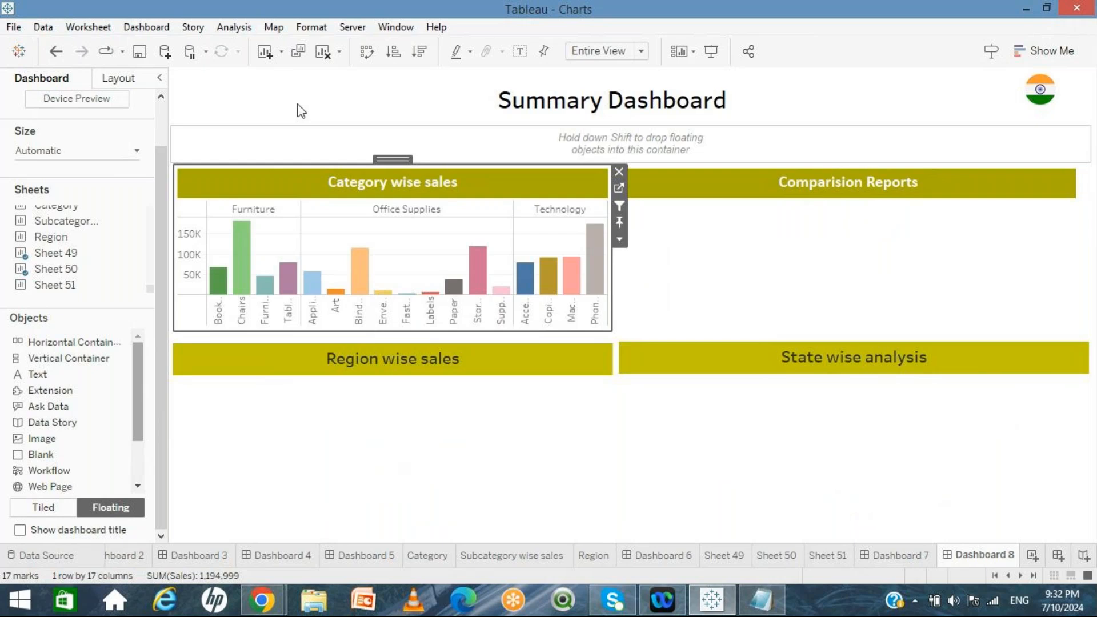
Step: Filter the other charts by the Furnishings bar in Category wise sales and clear the selection
mouse_move(269, 287)
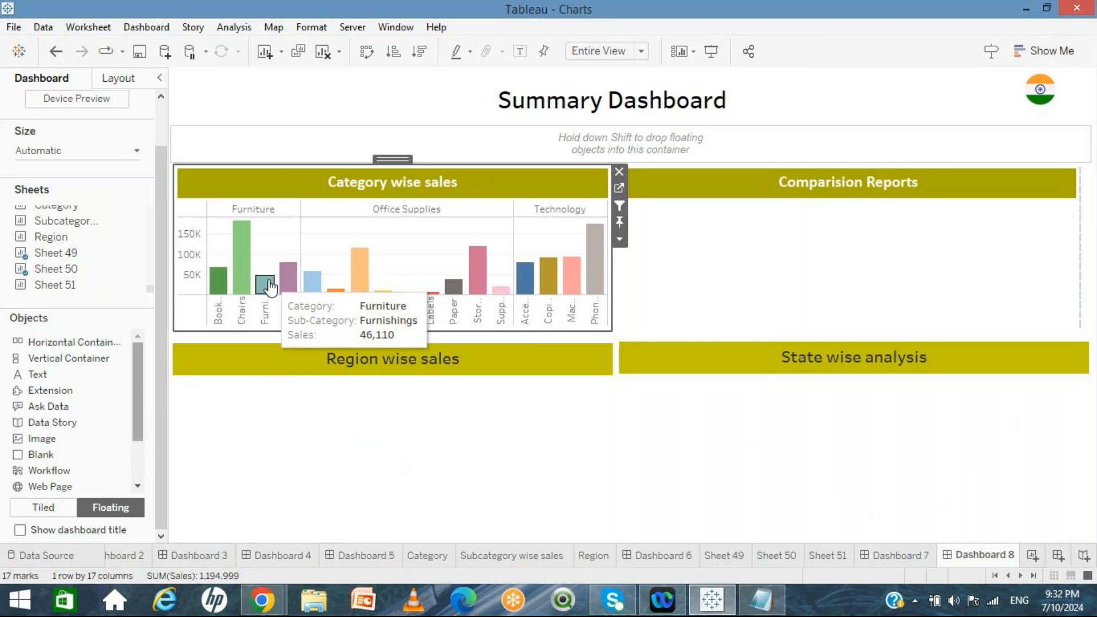
click(270, 287)
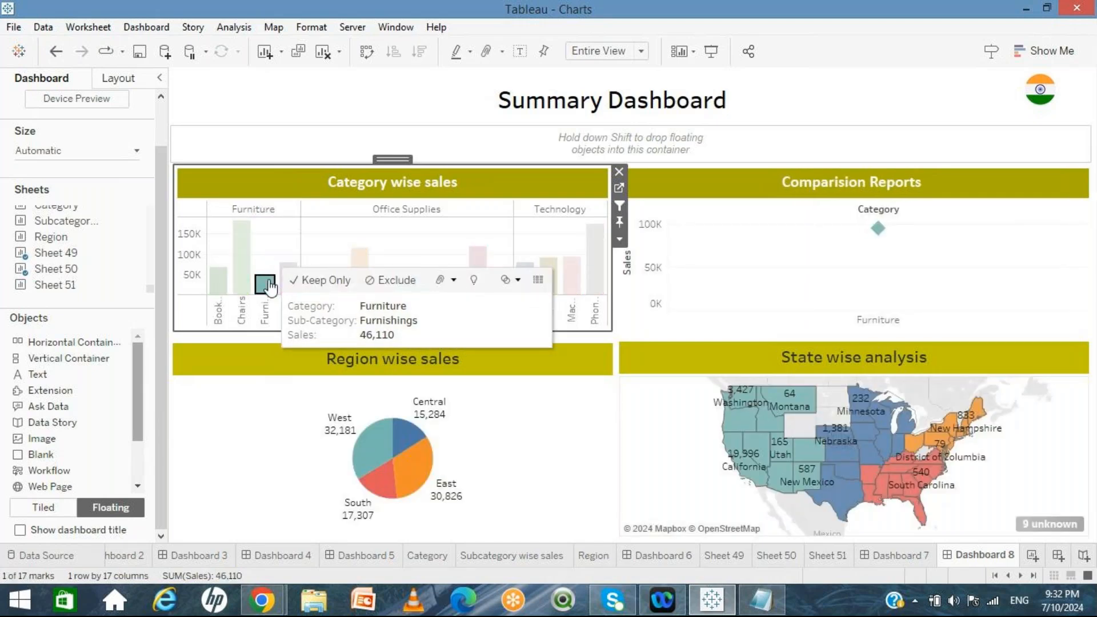
click(270, 287)
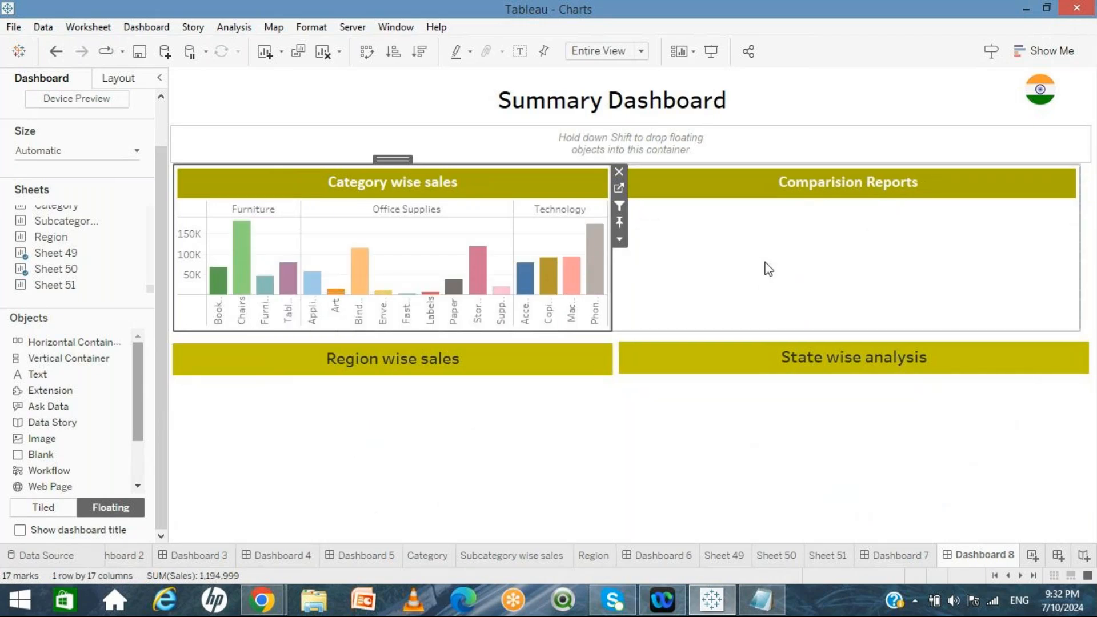
click(293, 101)
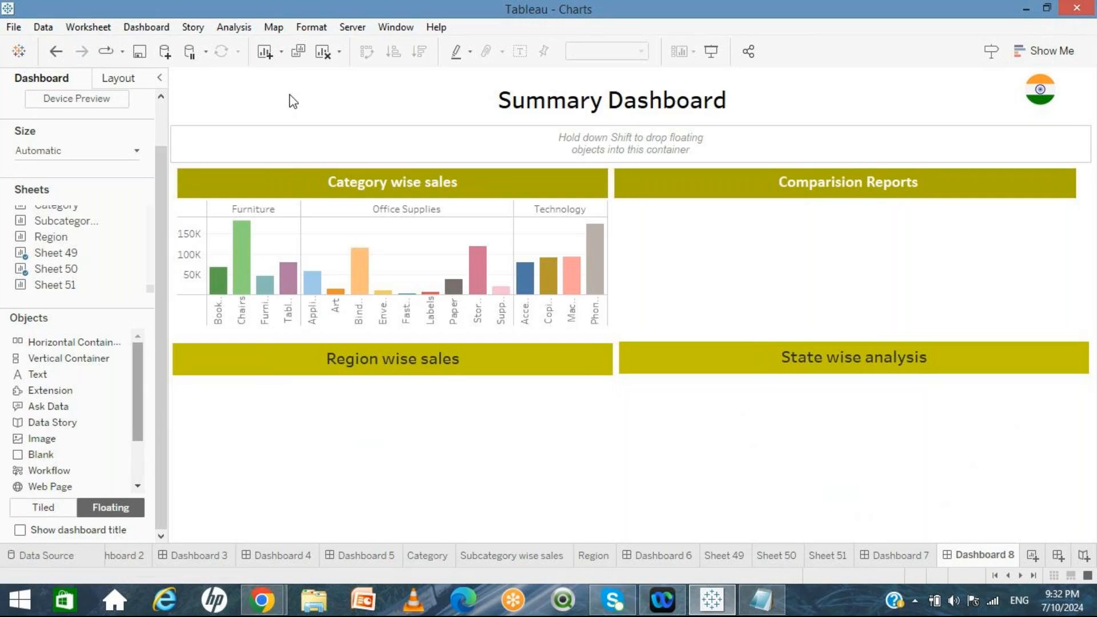
Step: Edit the Filter1 action to target Dashboard 1, with only Sheet 2 and Sheet 5 as its target sheets
click(151, 27)
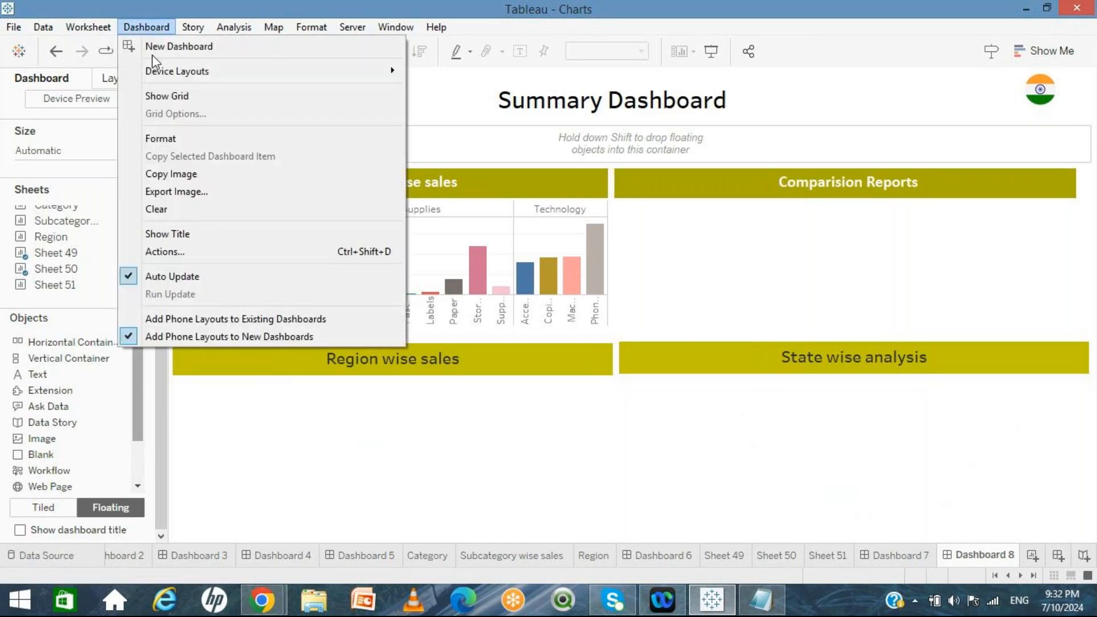
click(171, 253)
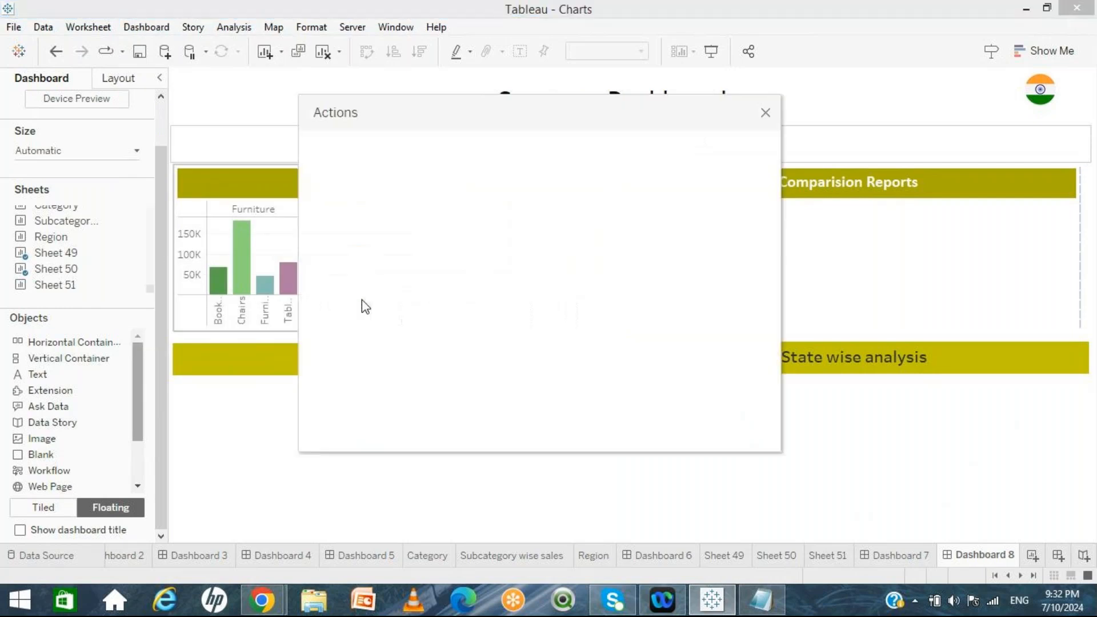
click(369, 257)
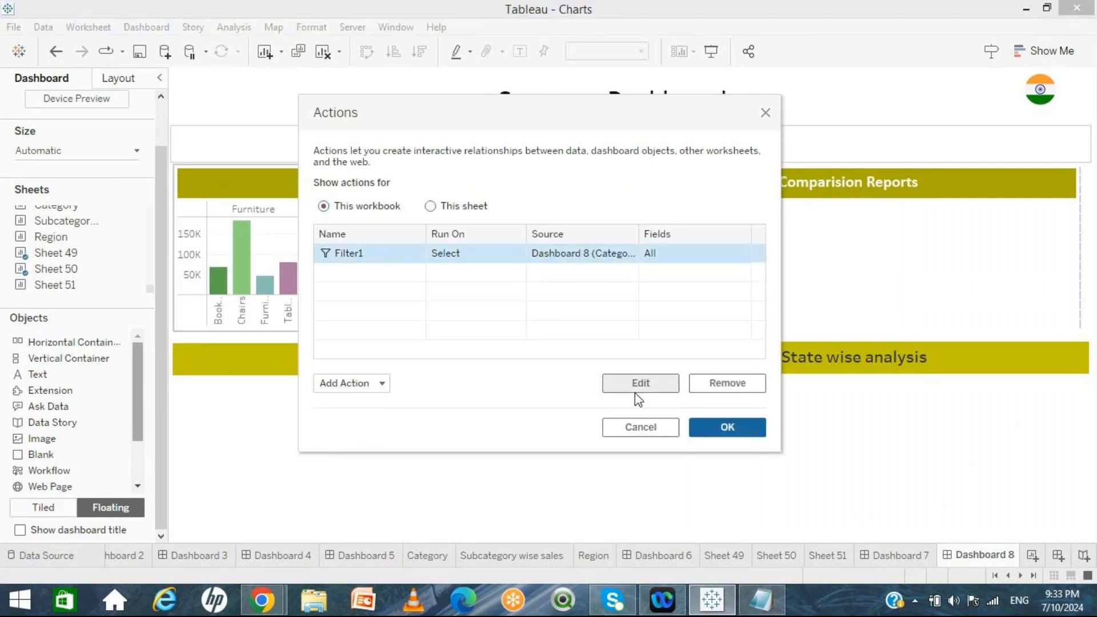
click(654, 389)
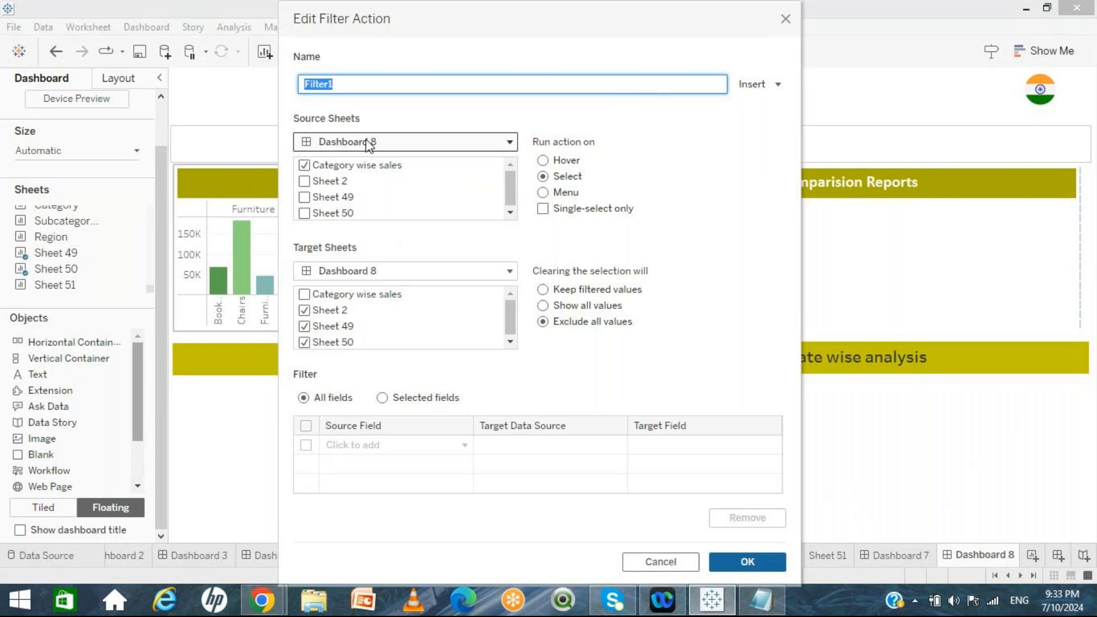
click(354, 275)
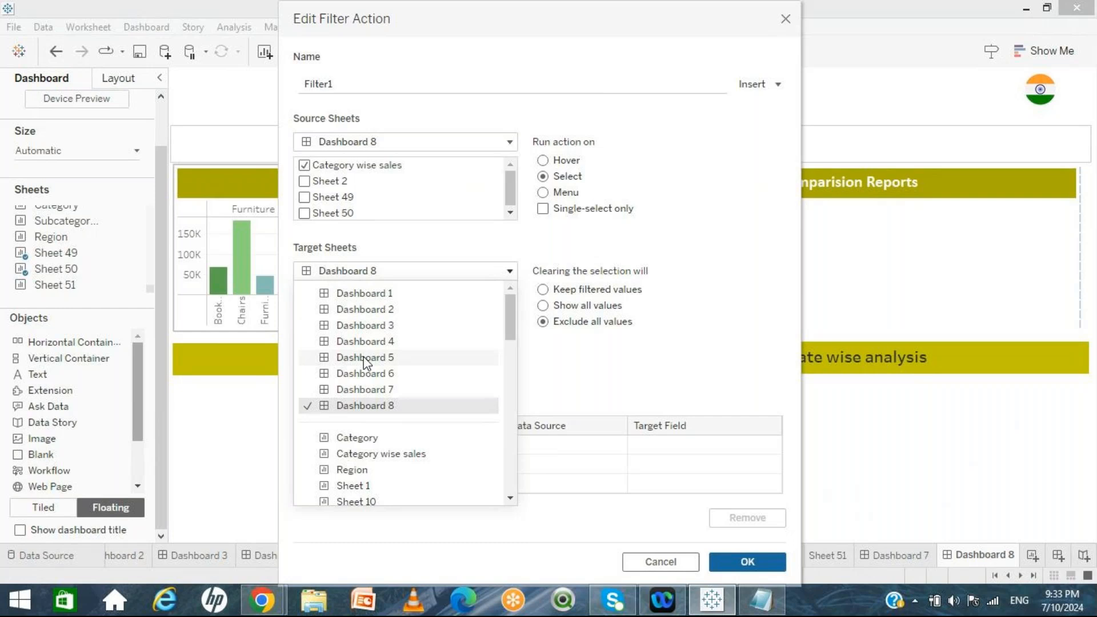
click(364, 293)
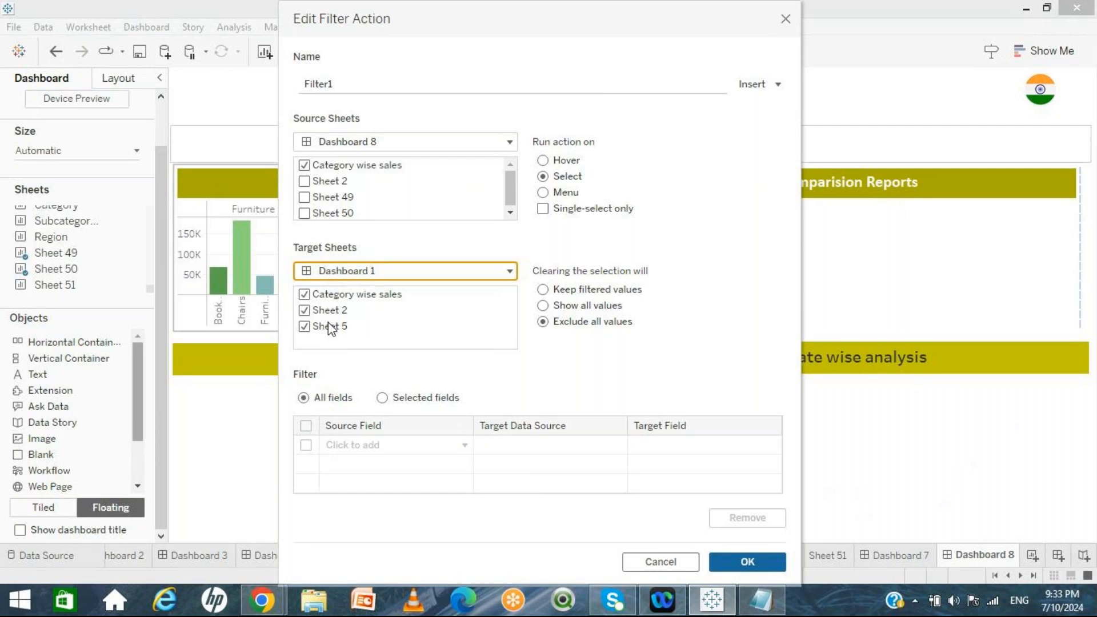
click(304, 295)
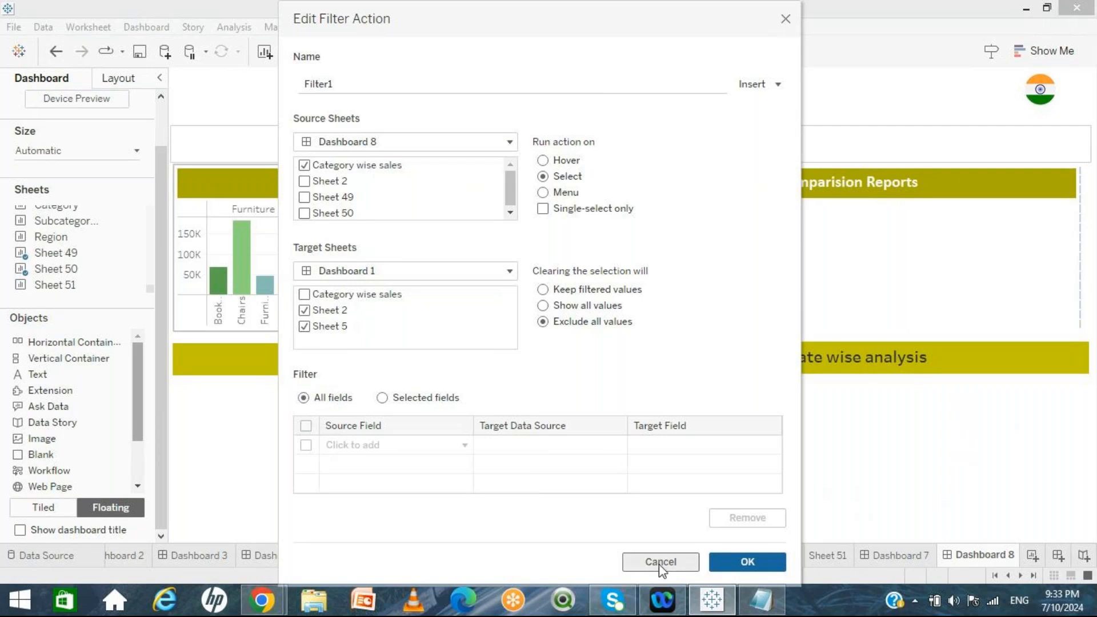
click(746, 563)
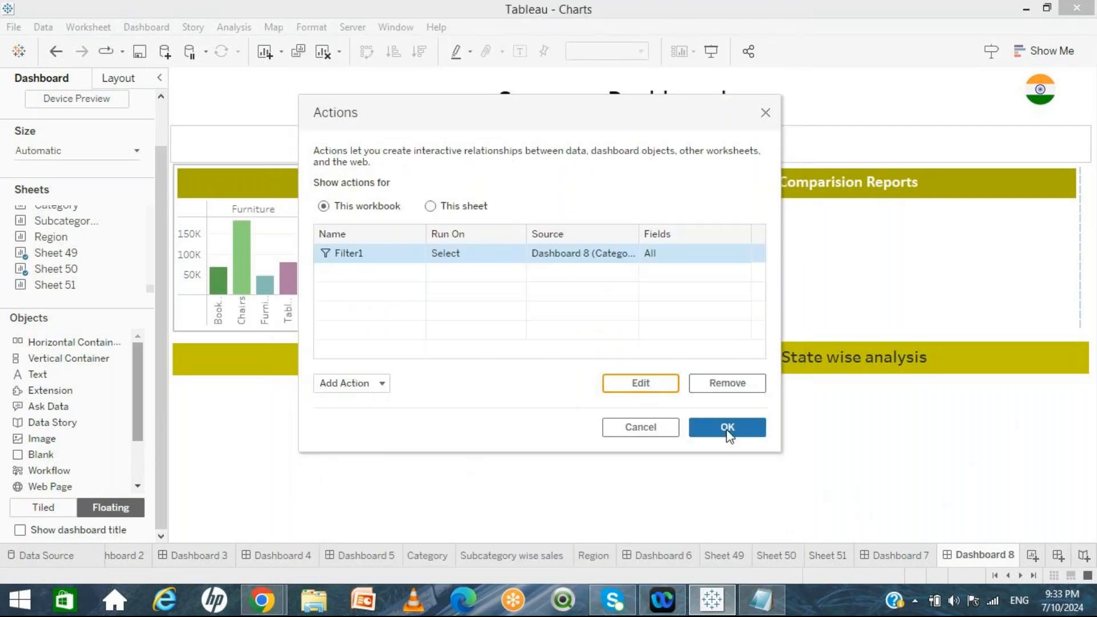
key(Return)
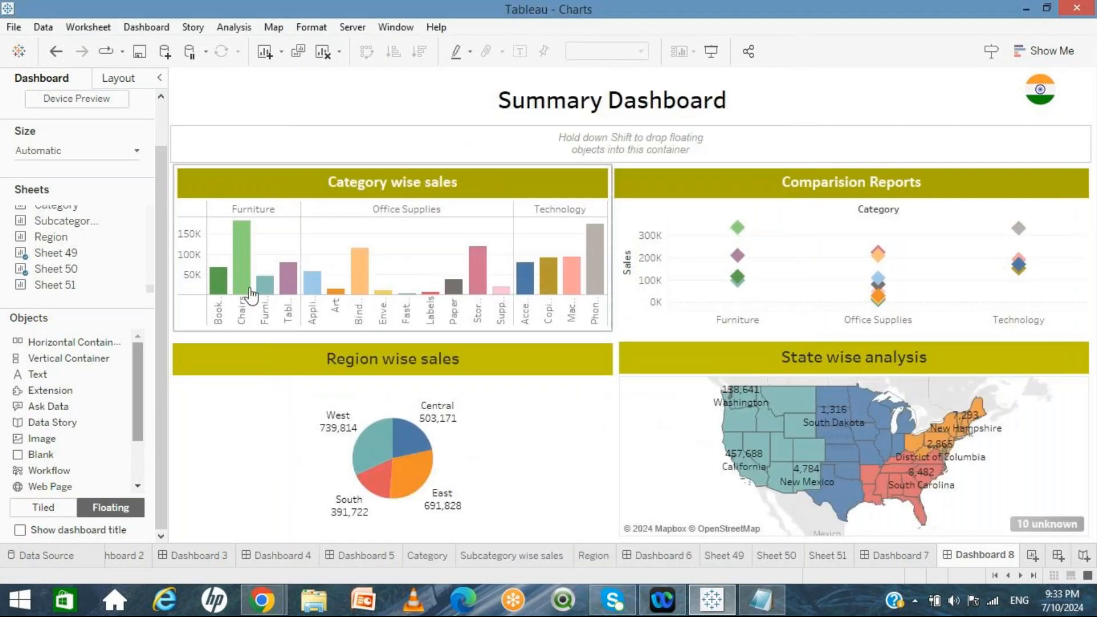
Step: Test the cross-dashboard filter by selecting the Chairs bar in Category wise sales and view the filtered Dashboard 1
mouse_move(238, 263)
click(235, 255)
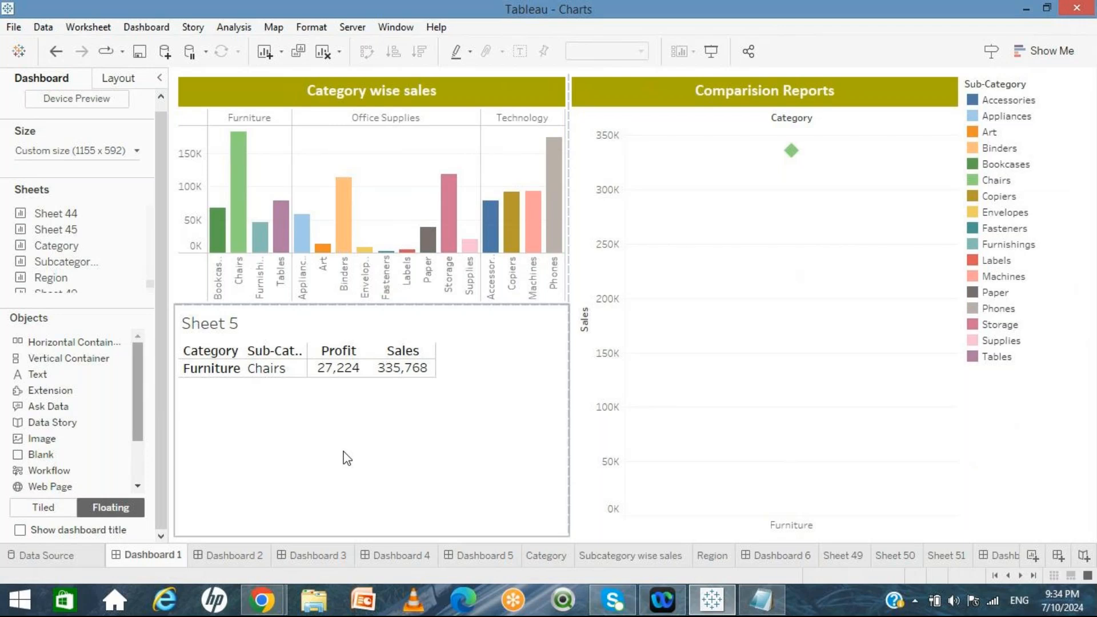
click(449, 273)
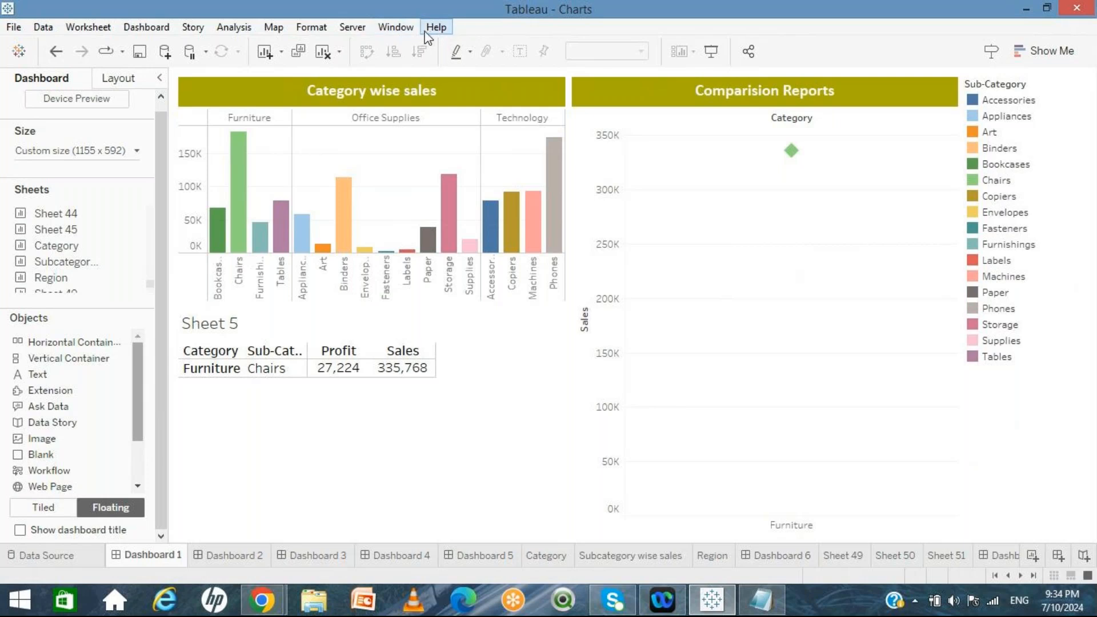
Step: Return to Dashboard 8 and clear the Chairs selection in Category wise sales
click(397, 28)
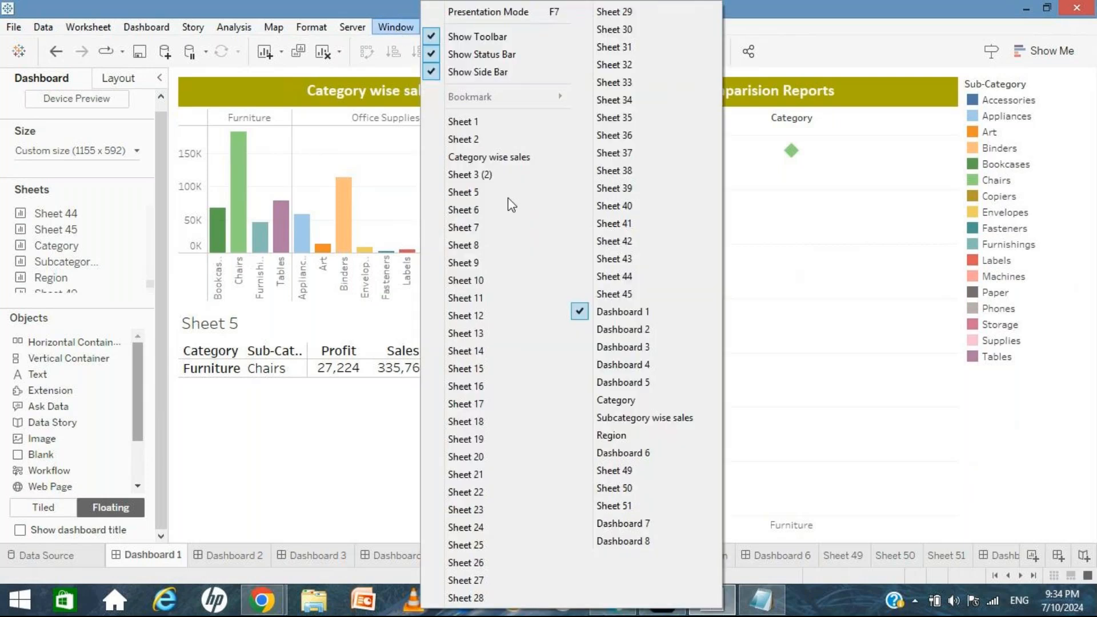
click(632, 541)
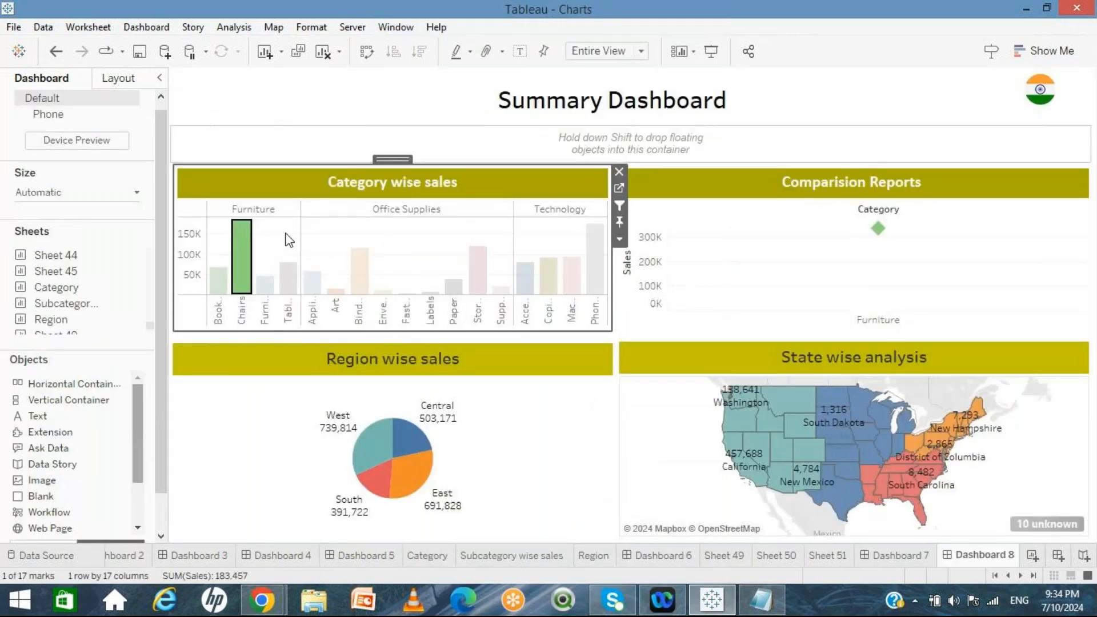
click(243, 268)
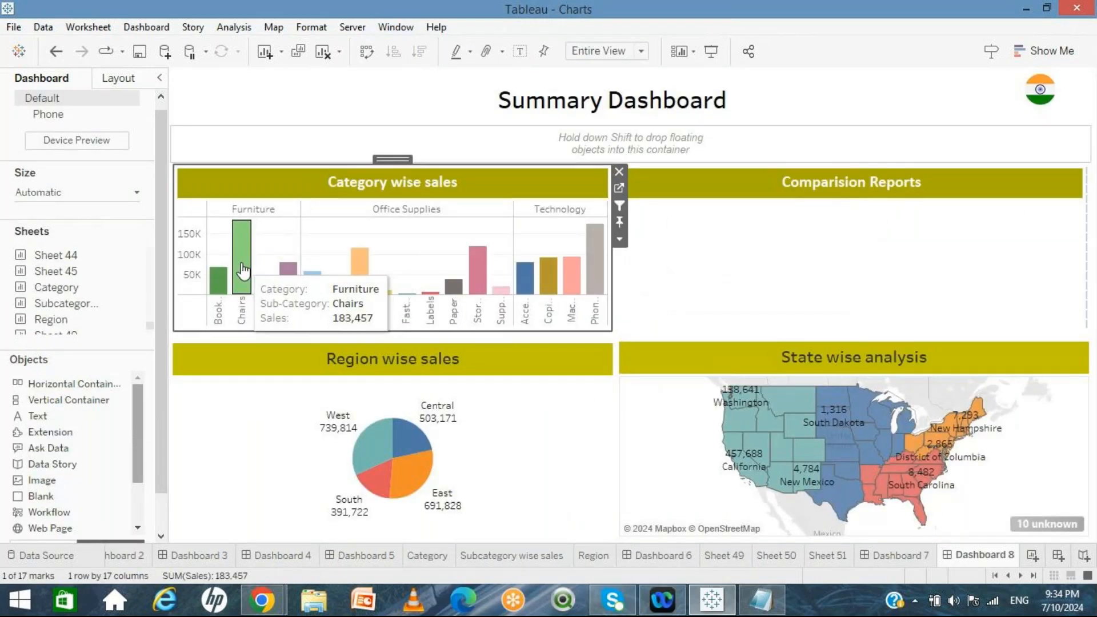
click(244, 96)
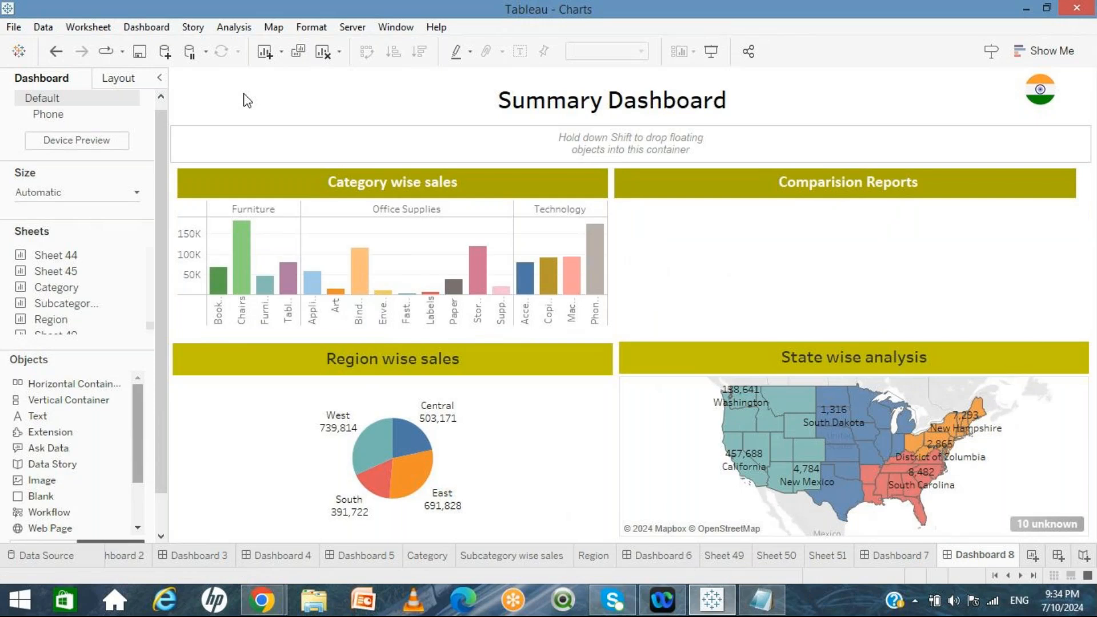
Step: Review the Filter1 action's settings without changing them, and remove Filter1 from the workbook's actions
click(149, 31)
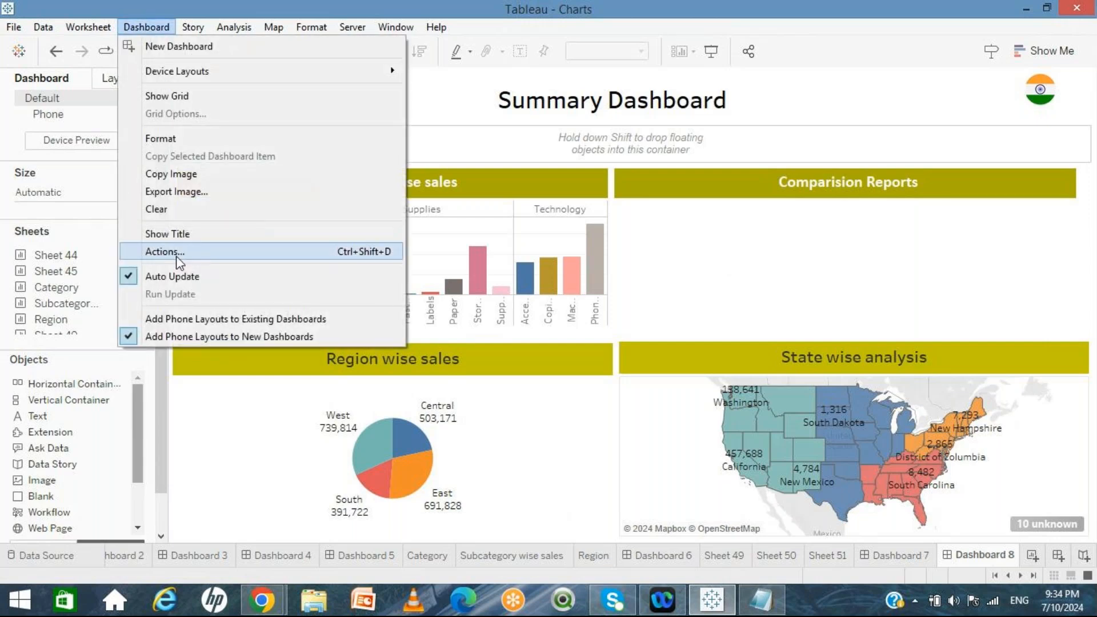
click(172, 251)
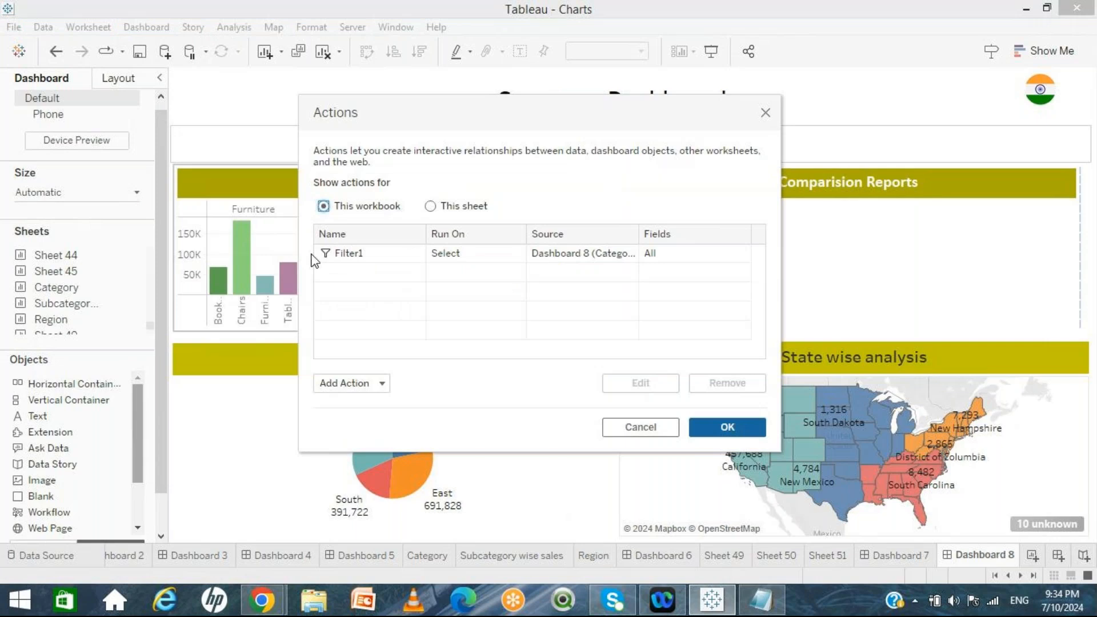
click(335, 257)
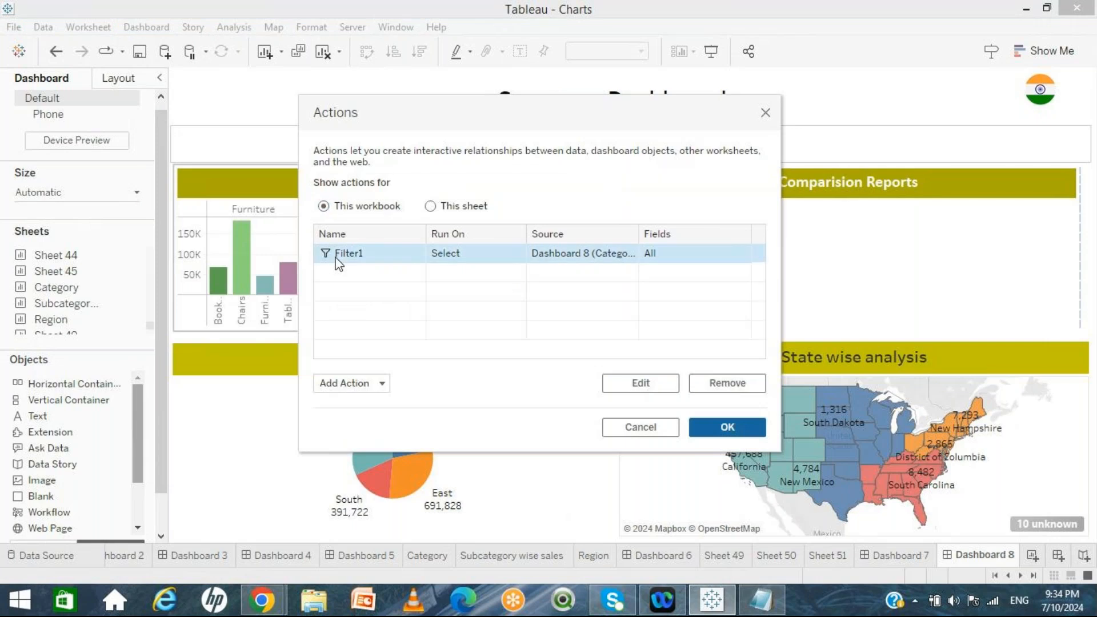
click(635, 387)
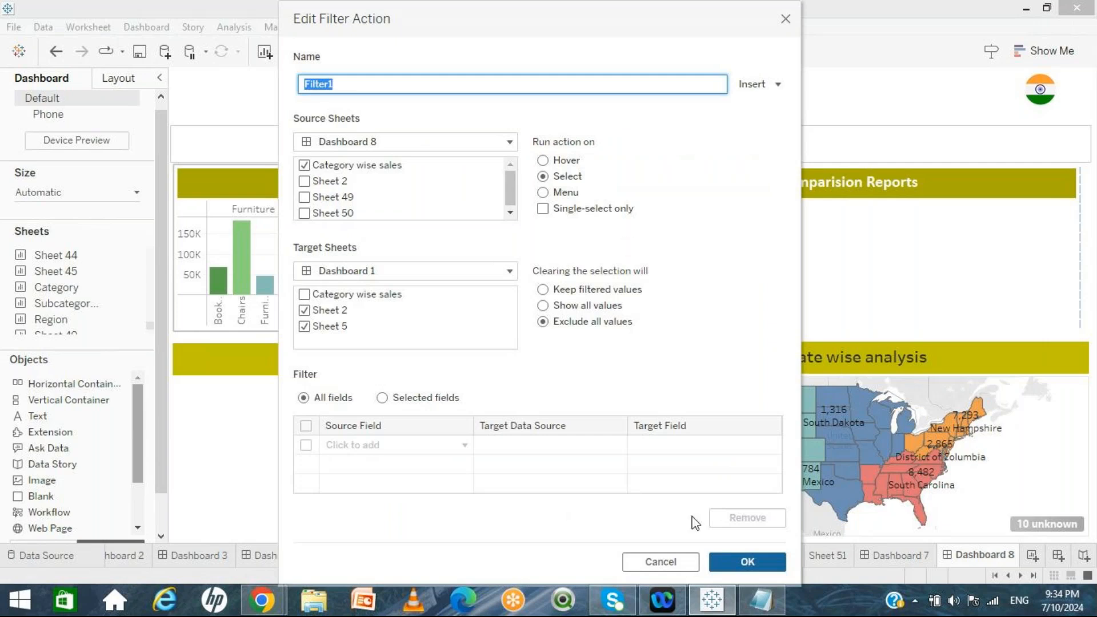
click(662, 562)
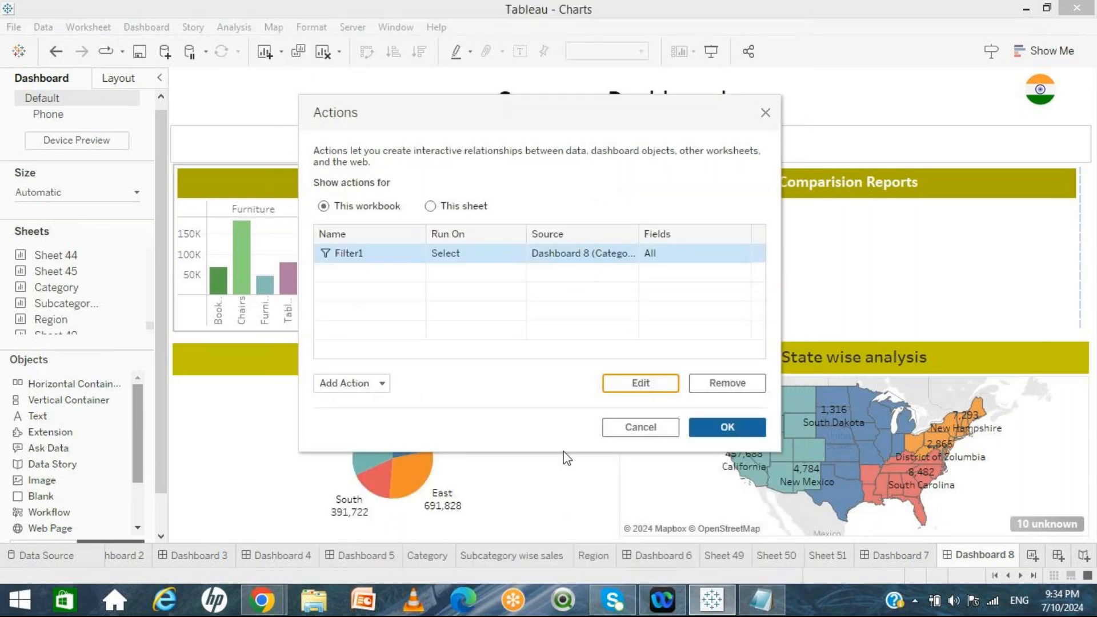
click(726, 384)
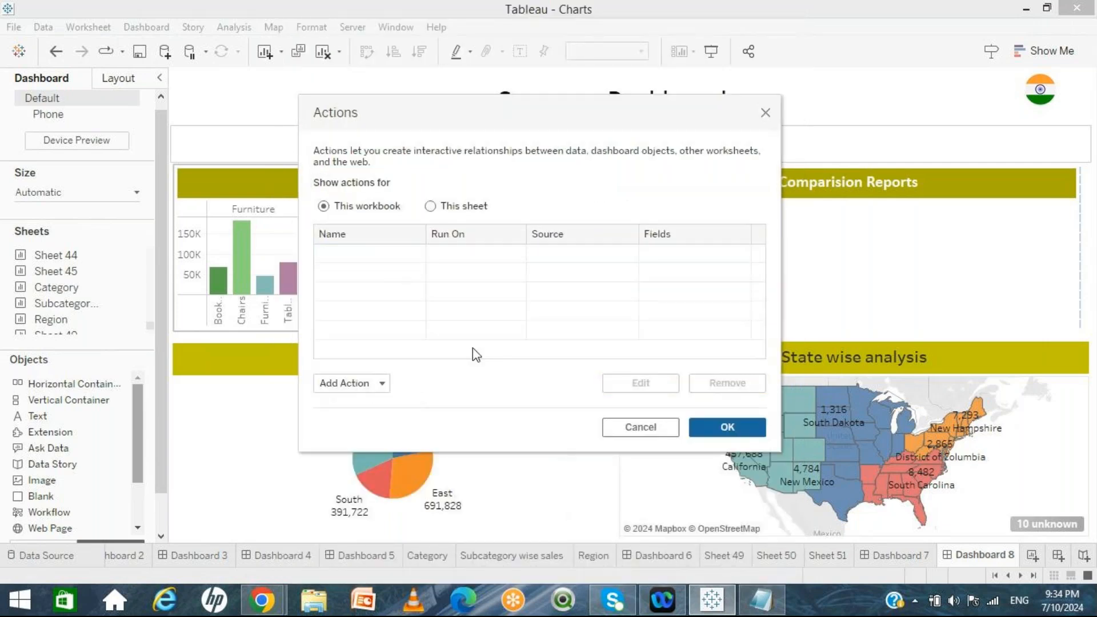
Step: Add a select-driven highlight action on Dashboard 8 with only Sheet 49 as source and only Sheet 50 as target, using all fields
click(364, 394)
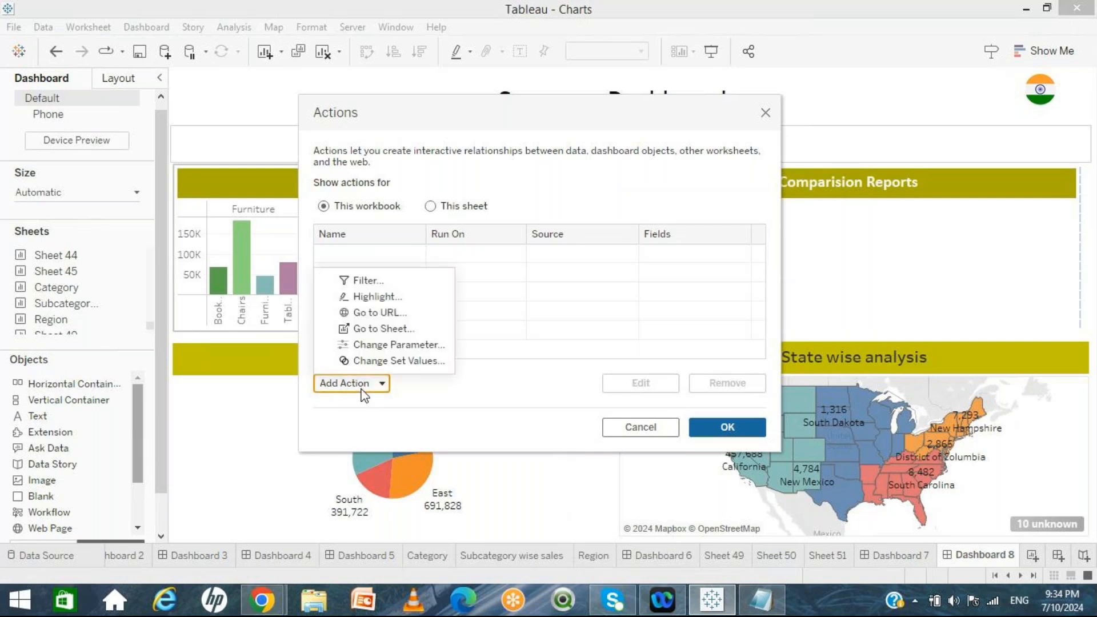
click(365, 296)
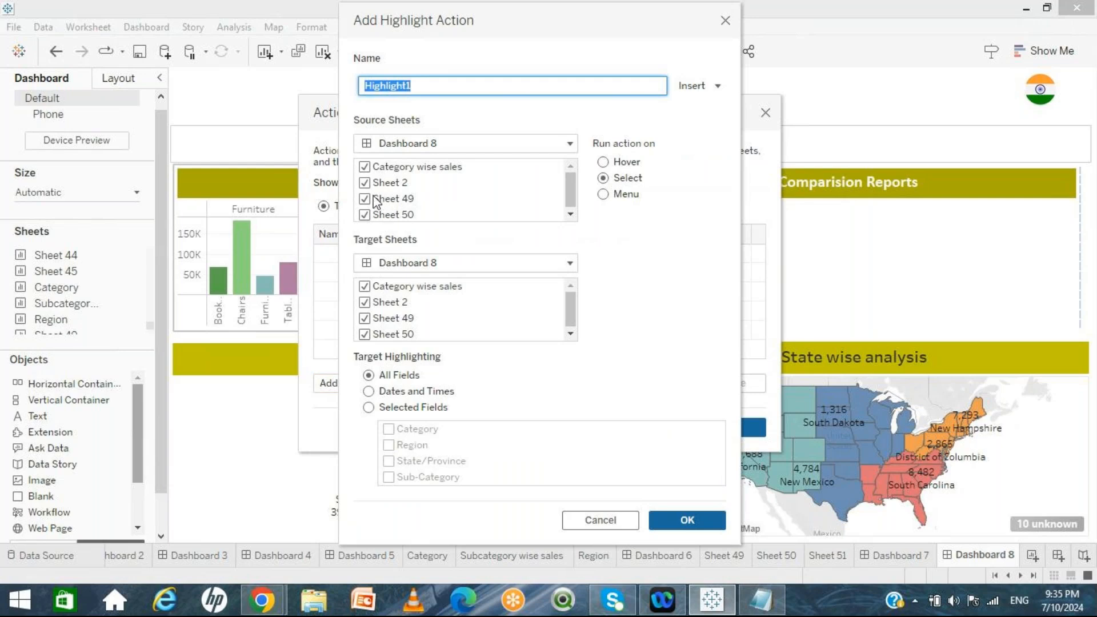
click(364, 167)
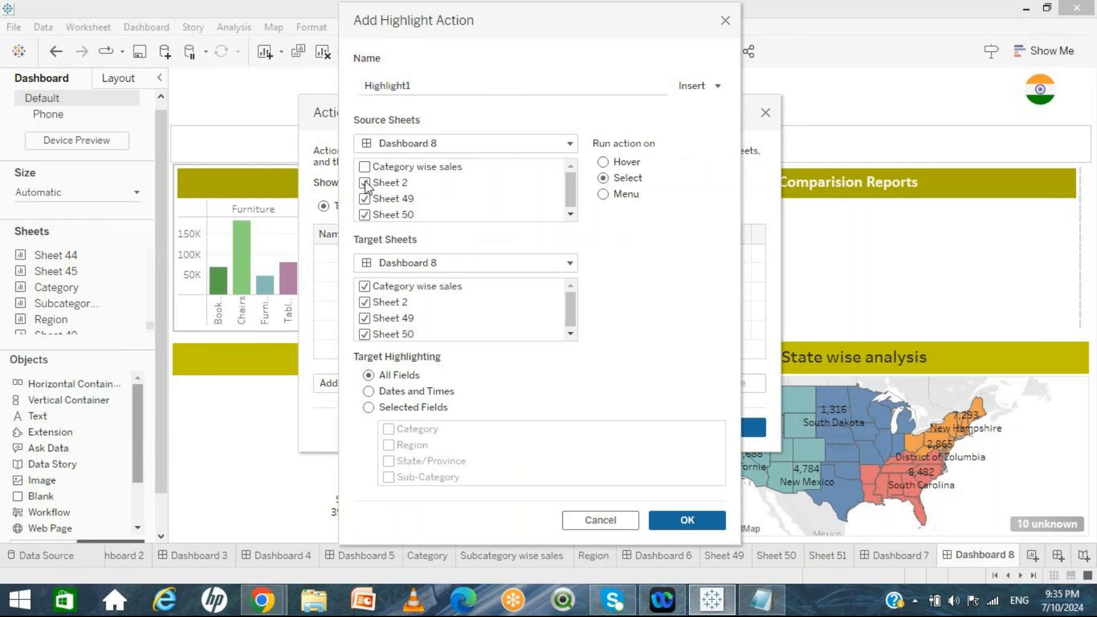
click(364, 214)
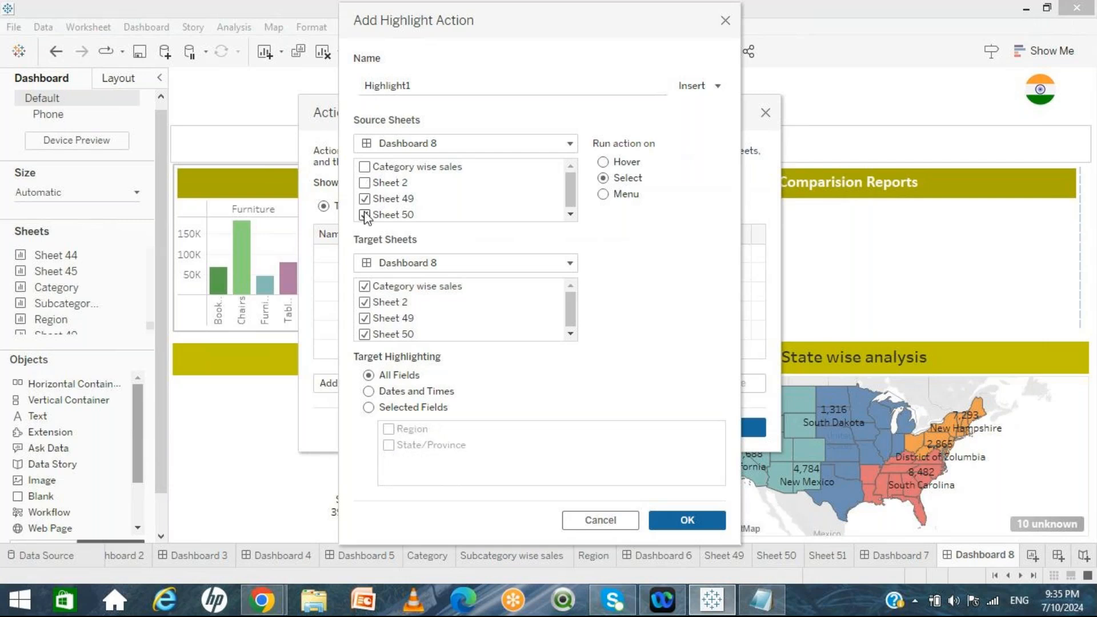
click(364, 286)
click(364, 302)
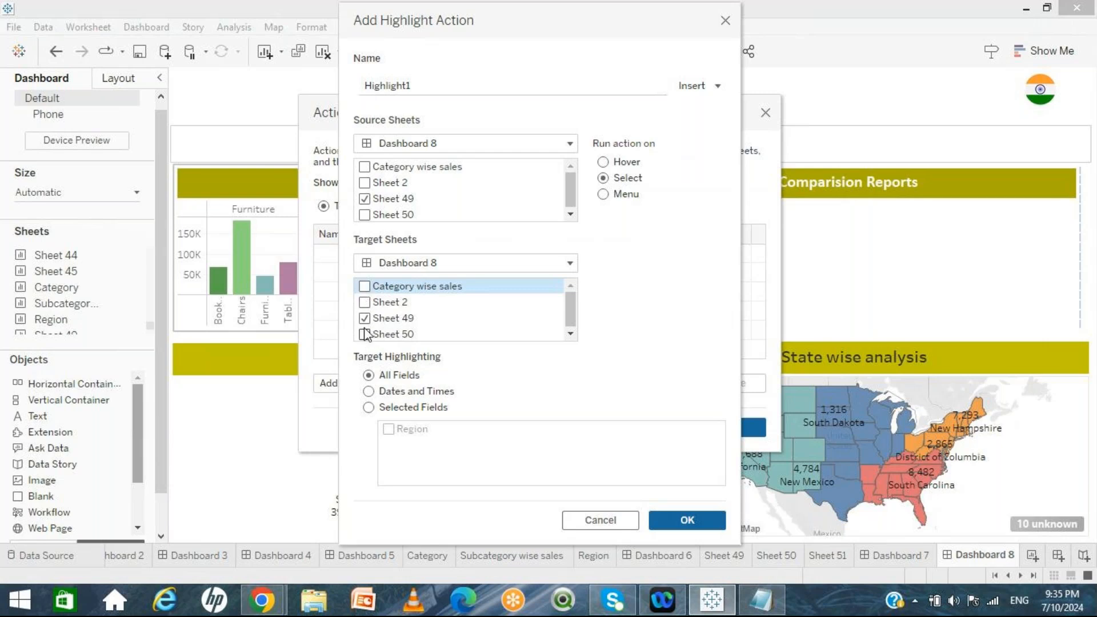
click(365, 318)
click(685, 520)
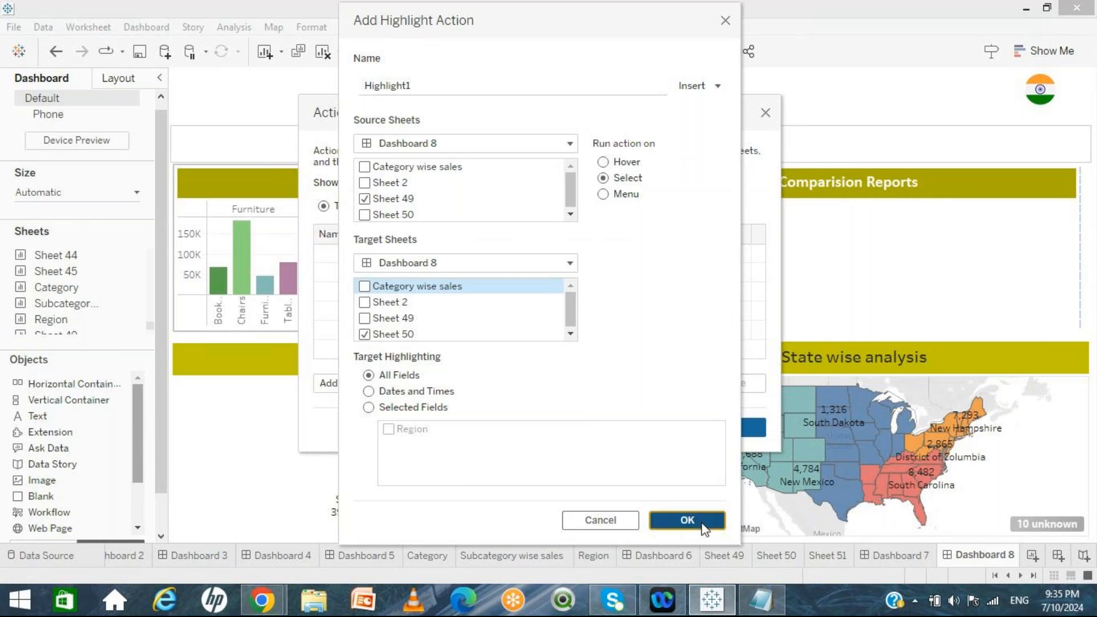
click(747, 434)
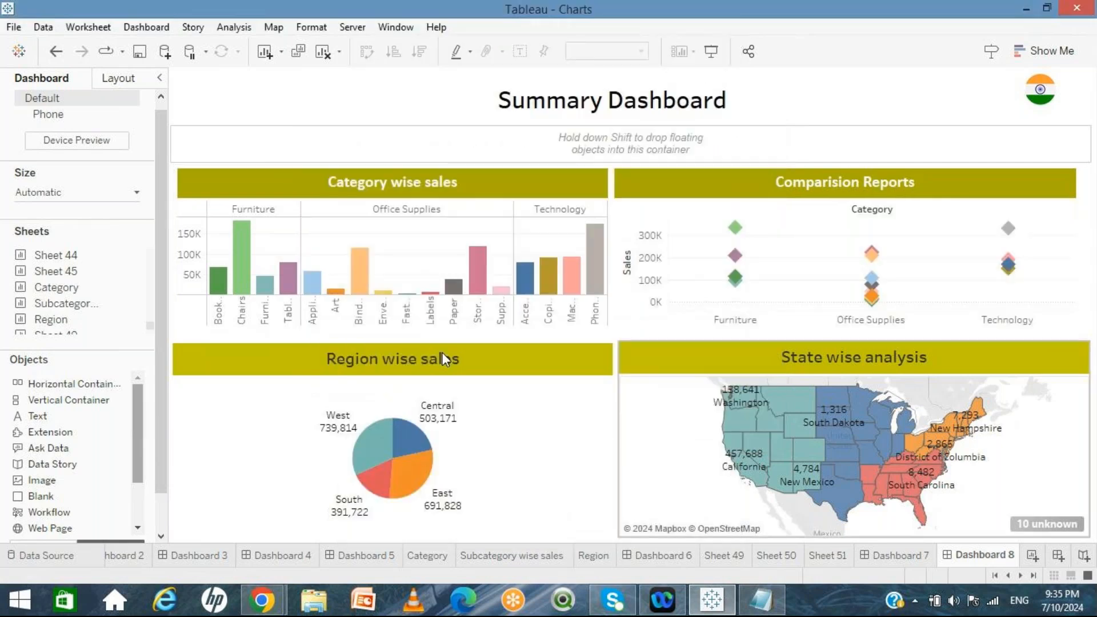
Step: Test the highlight action by selecting the West, Central, South and East slices in Region wise sales, and clear the selection
click(379, 454)
click(379, 454)
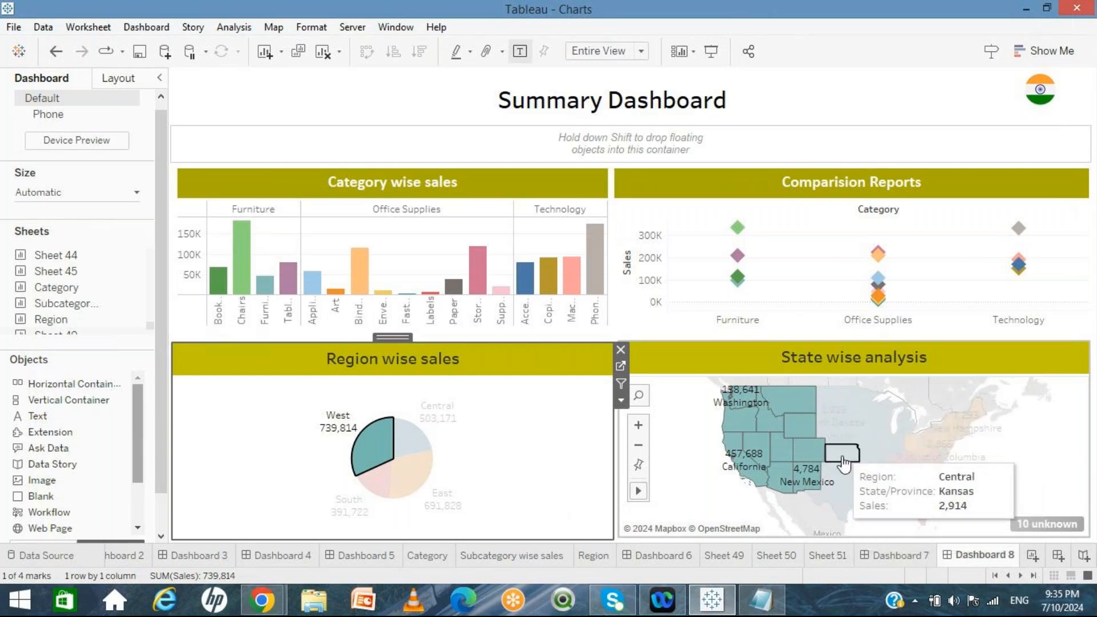
click(414, 453)
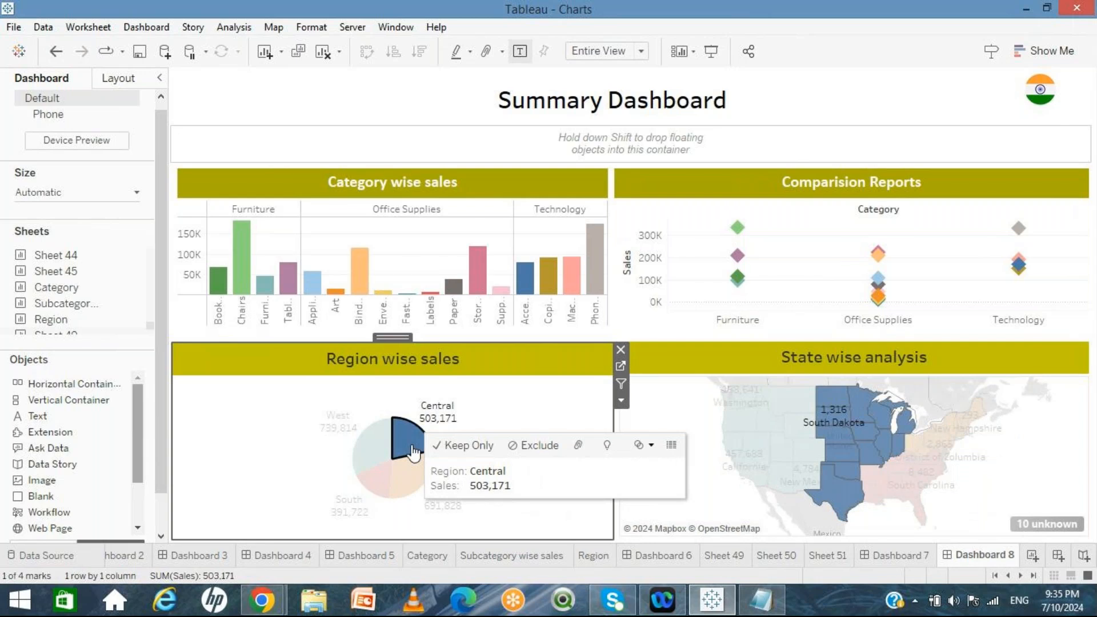
click(413, 453)
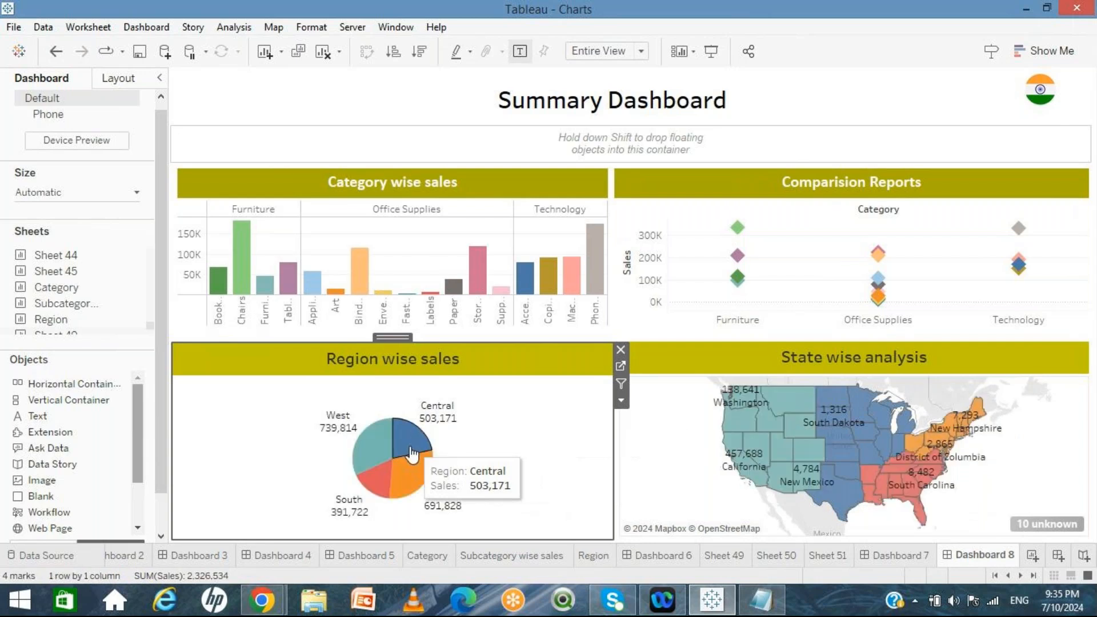
click(392, 478)
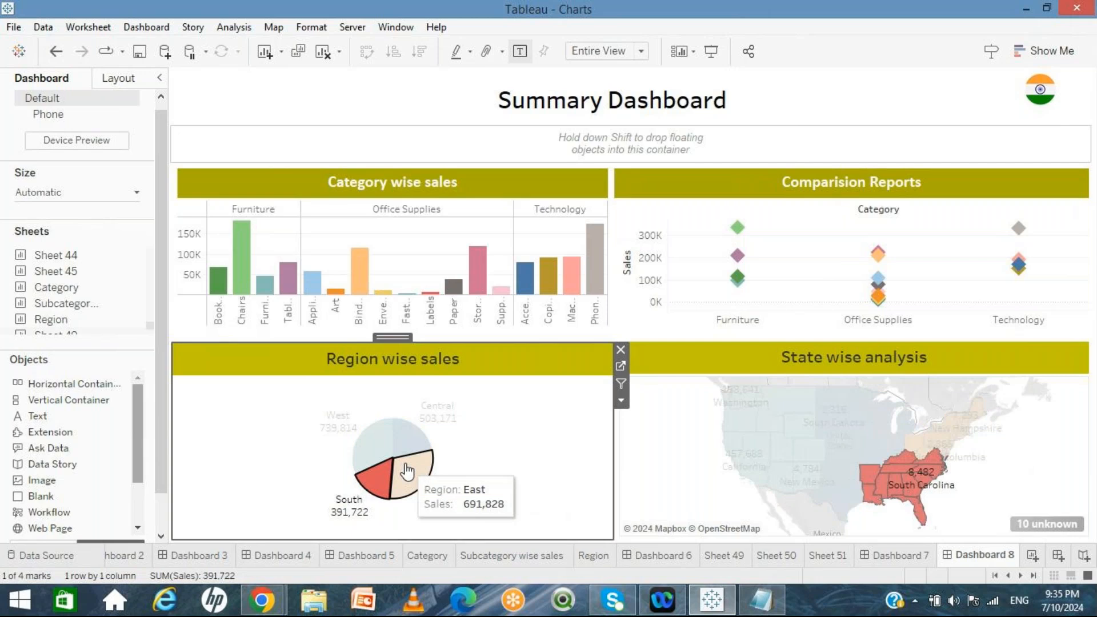
click(407, 470)
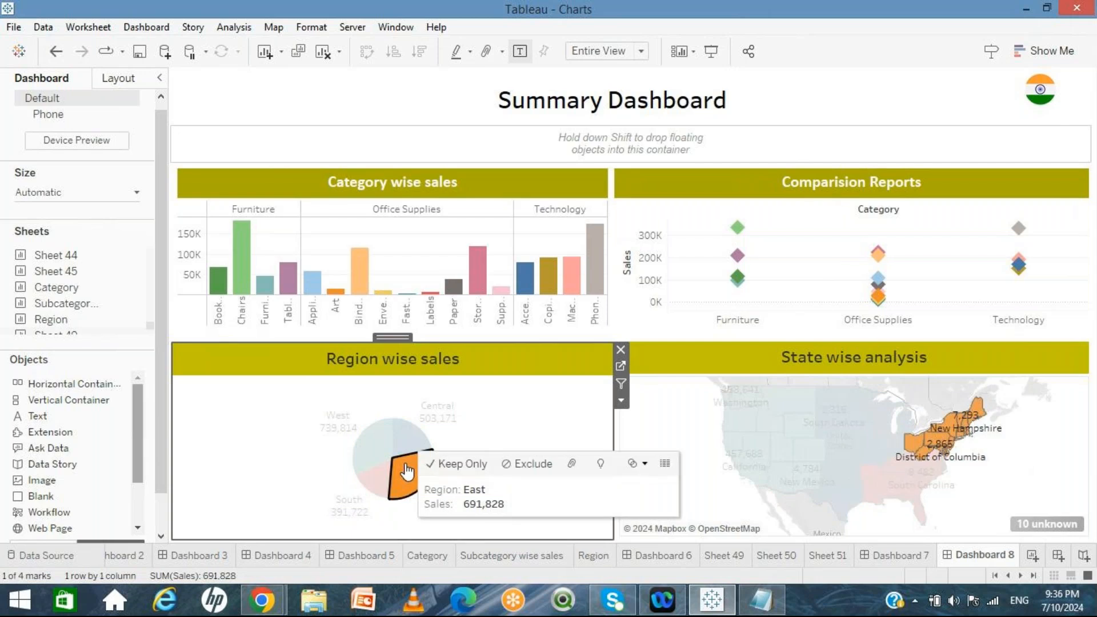
click(406, 470)
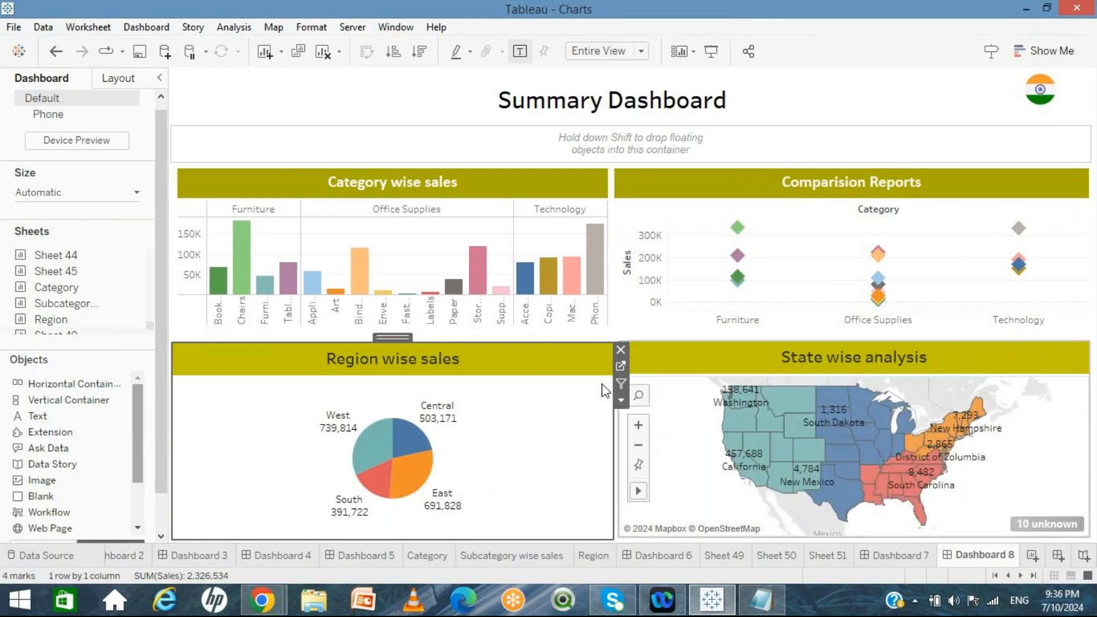
click(364, 92)
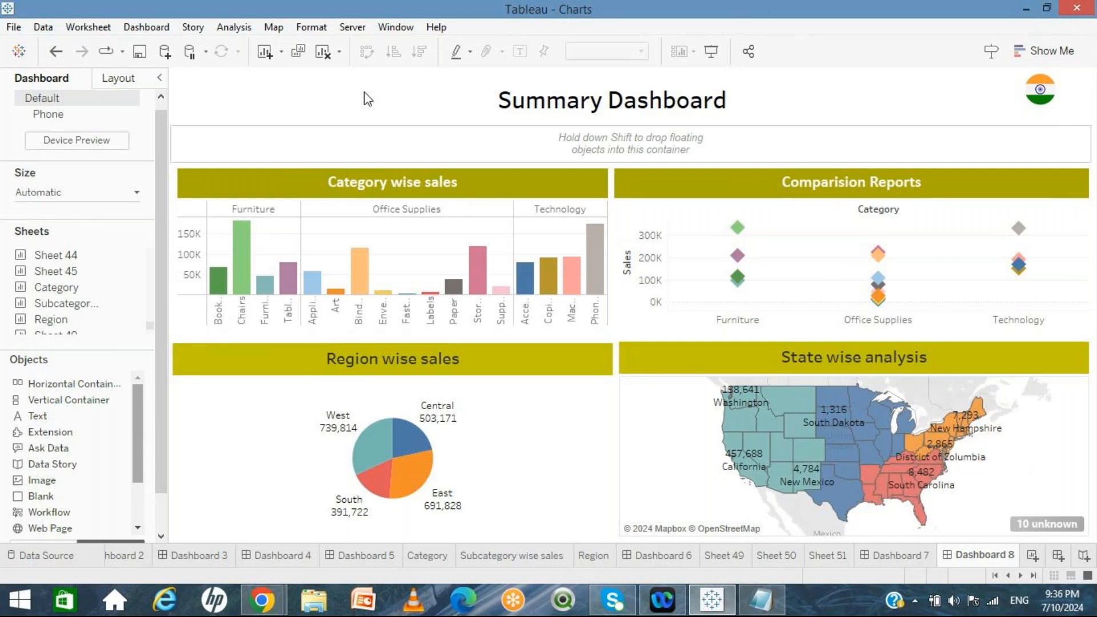
Step: Open the workbook's list of dashboard actions and select the Highlight1 action
click(136, 29)
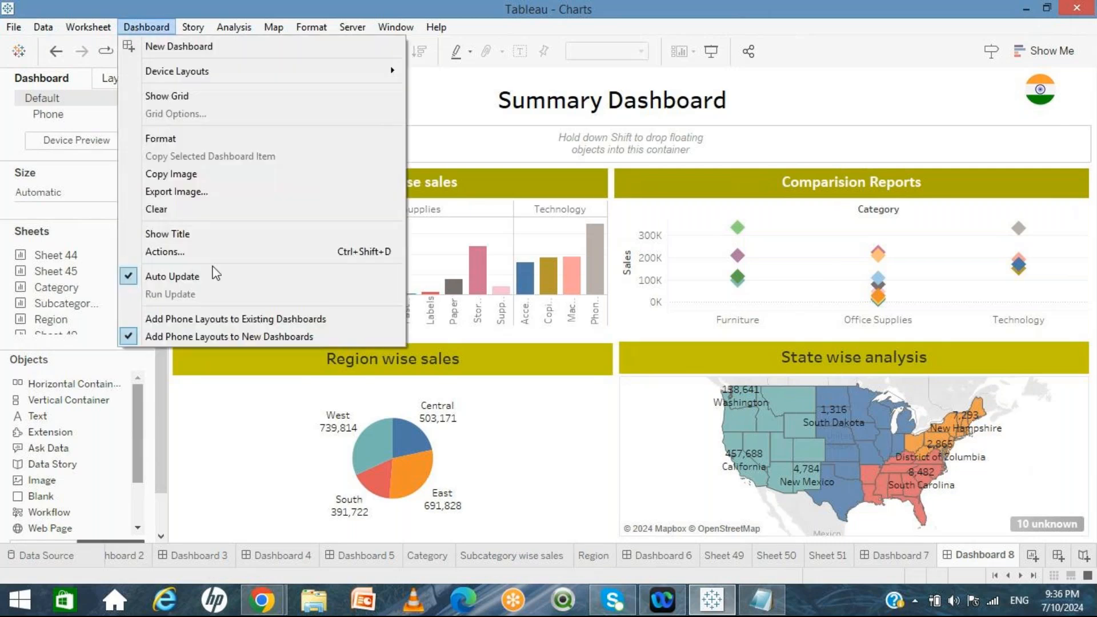
click(182, 261)
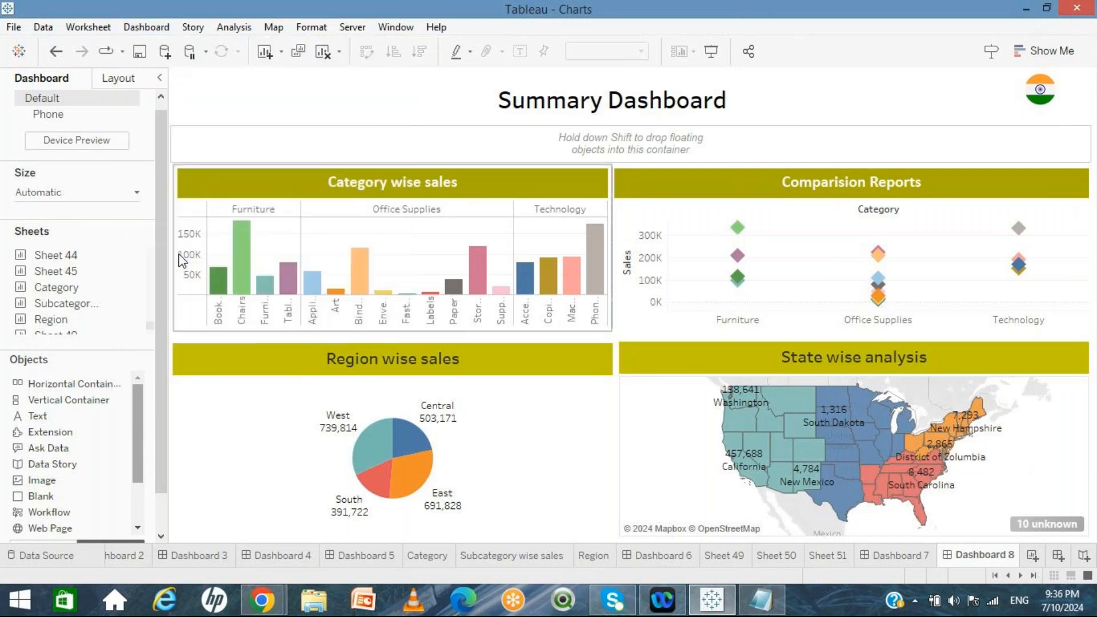
click(377, 257)
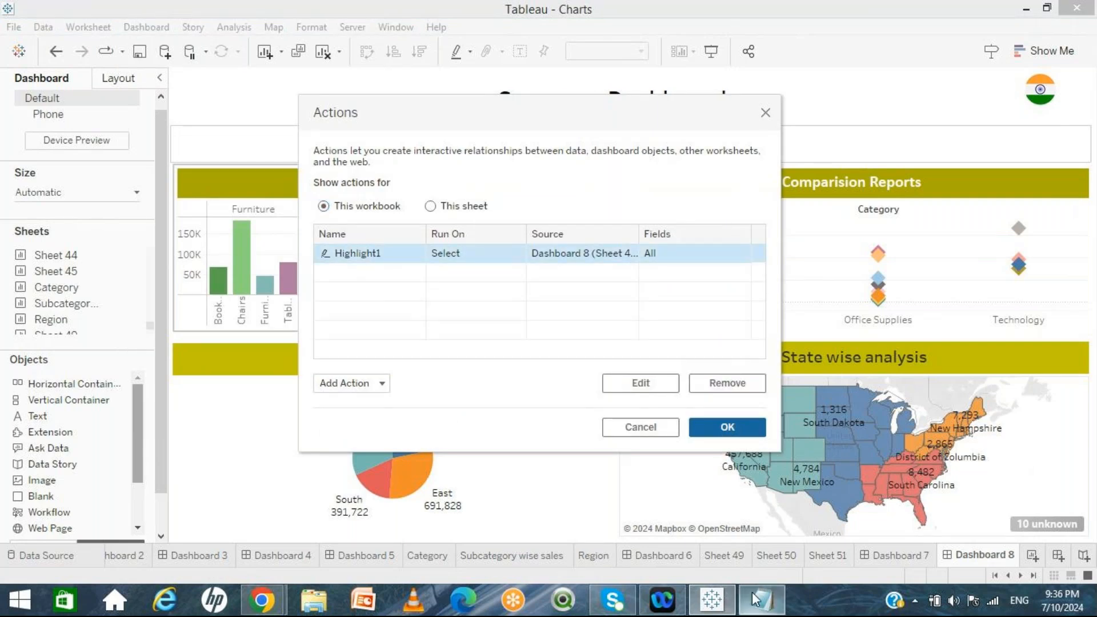
Step: Switch to Notepad and add the line "source and target sheet should have at least one common field" below the target sheet note
click(759, 609)
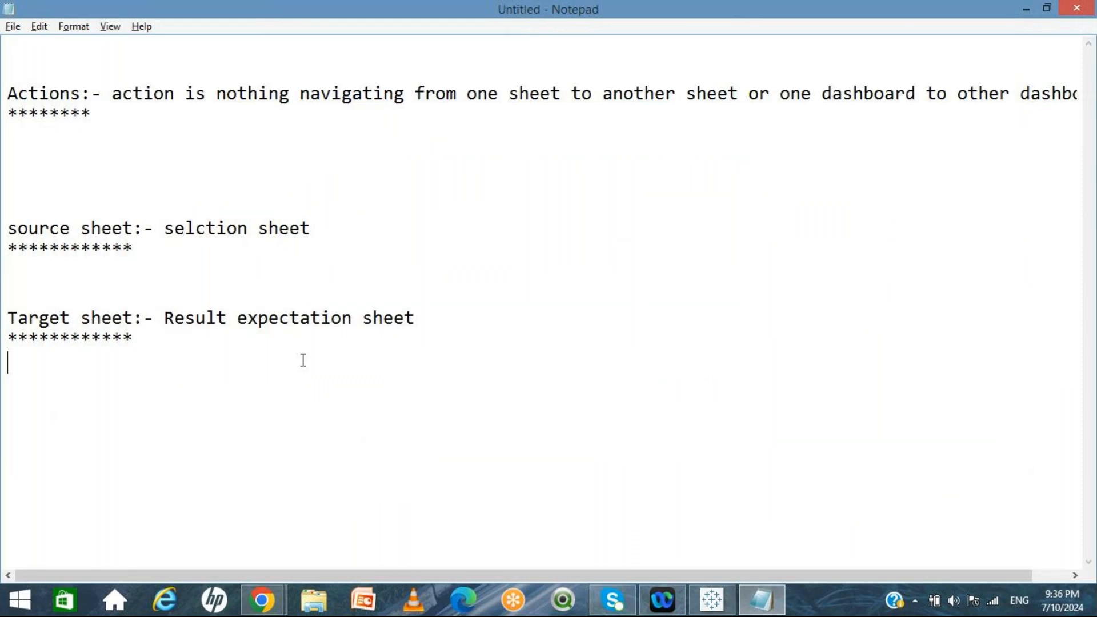
key(Return)
text(sourceand)
key(BackSpace)
key(BackSpace)
key(BackSpace)
text(and tar)
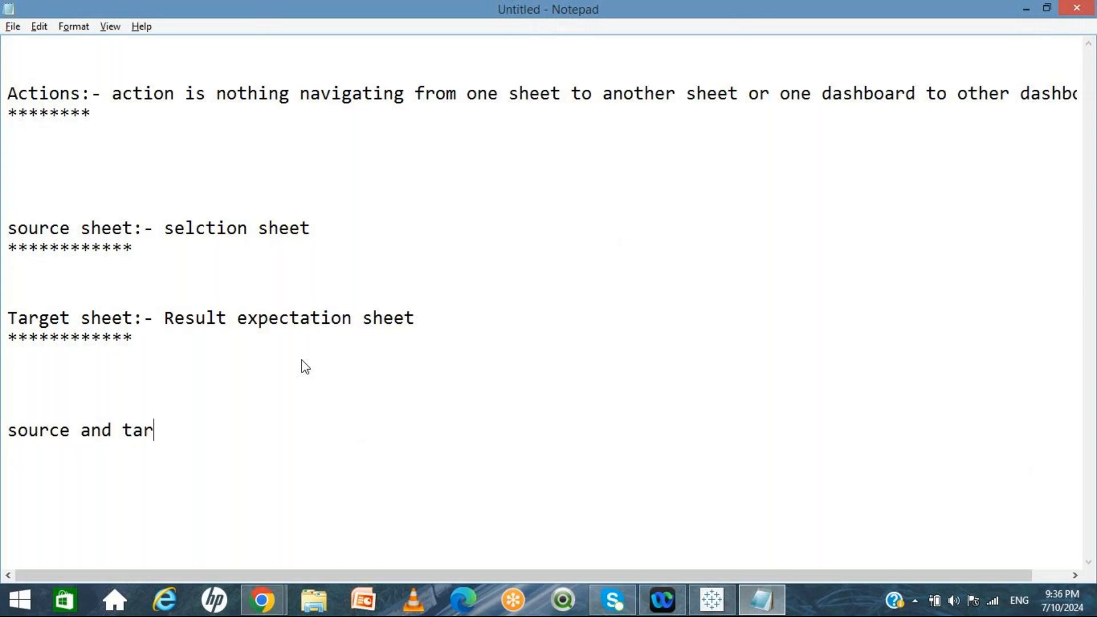
text(get shee)
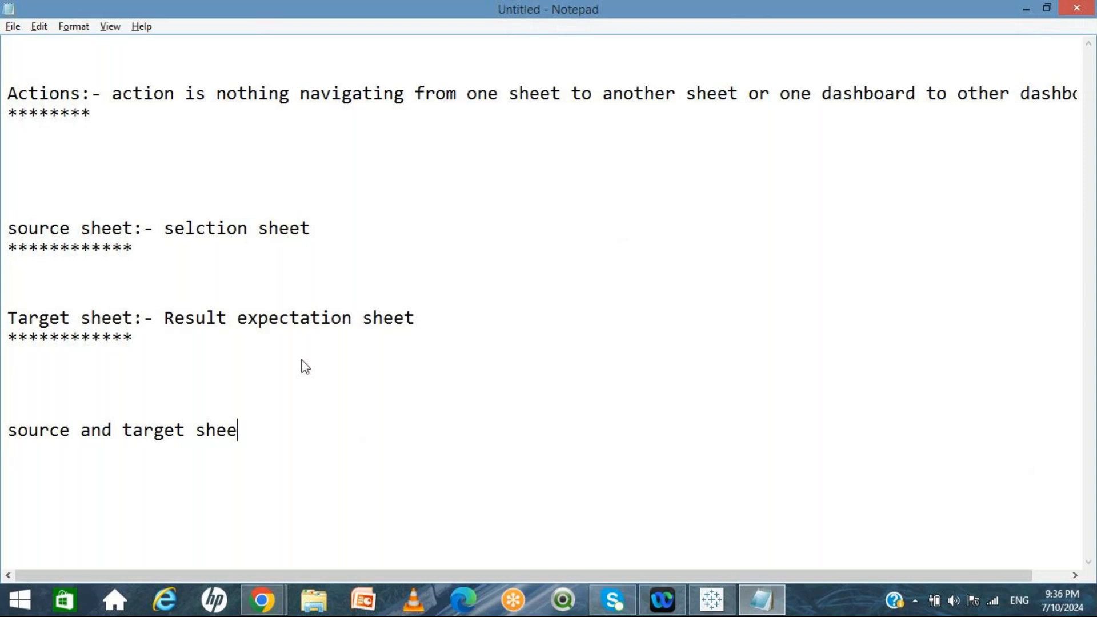
text(t should b)
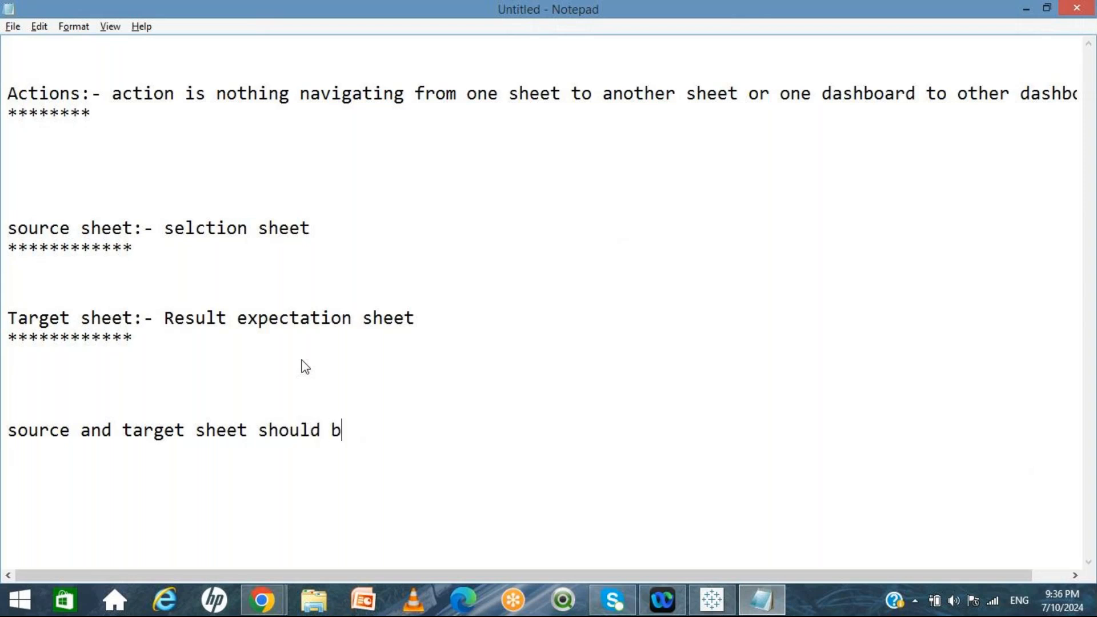
key(BackSpace)
text(have at least )
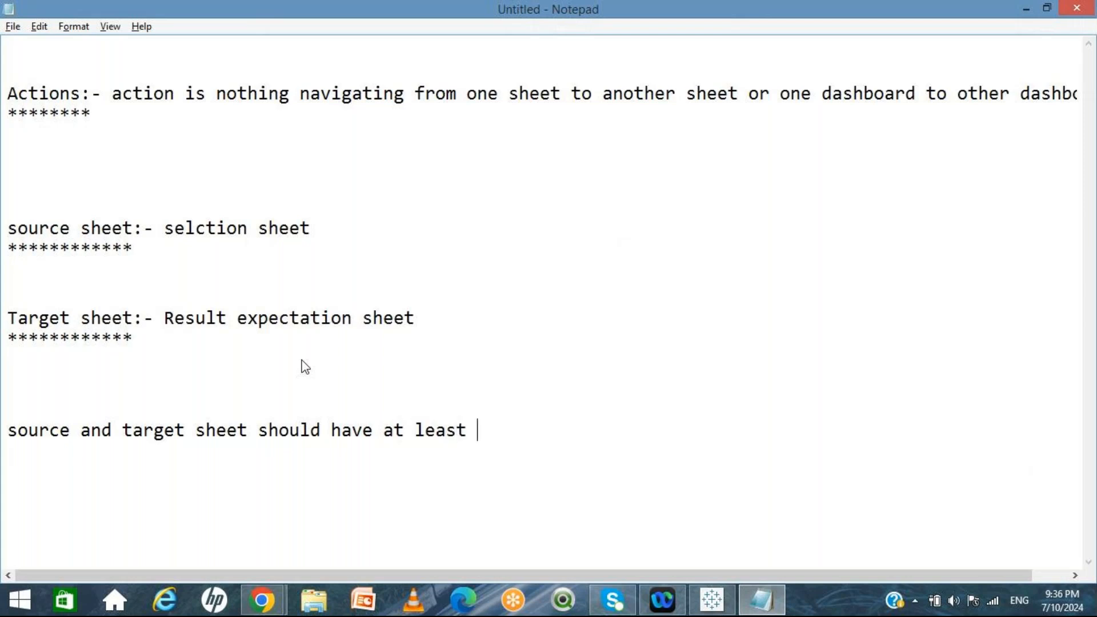
text(one common )
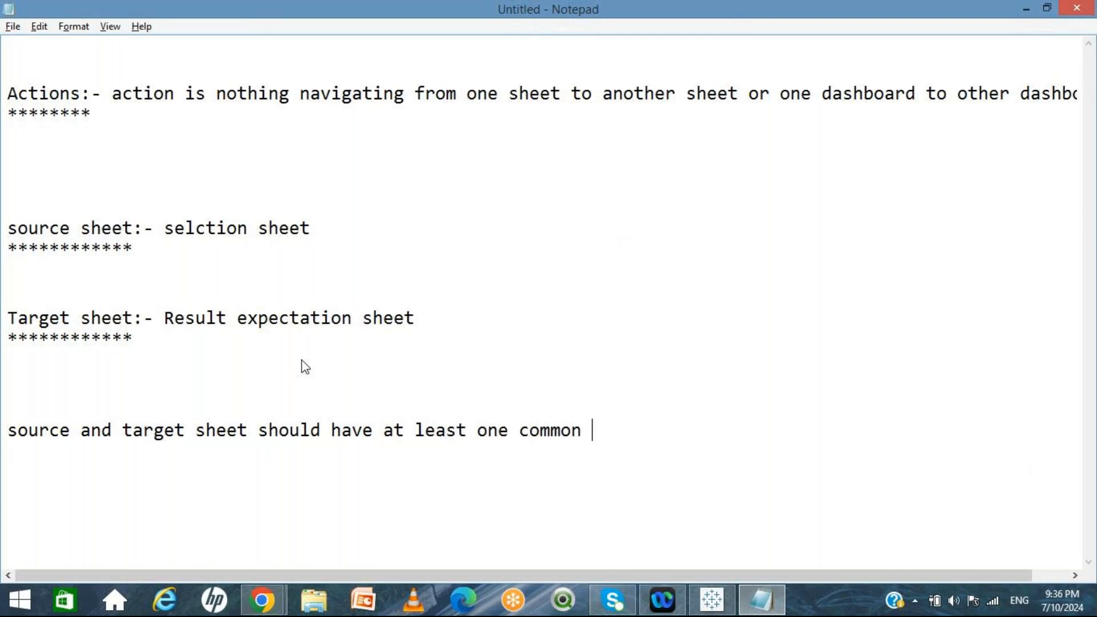
text(field)
Step: Dismiss the actions list in Tableau, and add the heading "Highlight action" above the common-field note in Notepad
click(703, 601)
click(639, 426)
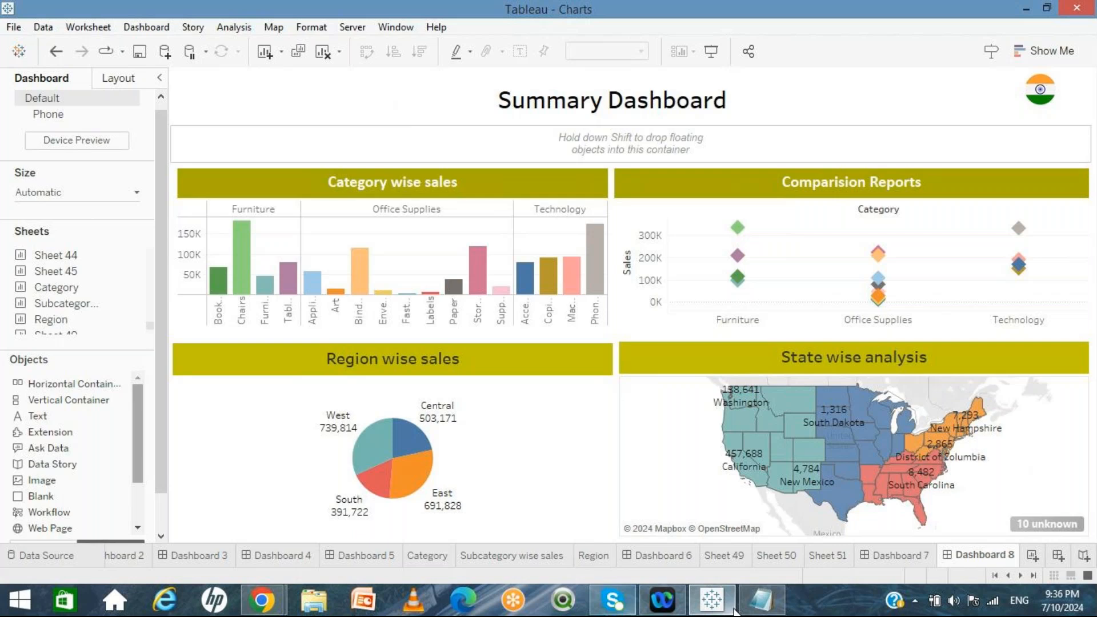
click(761, 599)
click(15, 391)
text(Highlight ac)
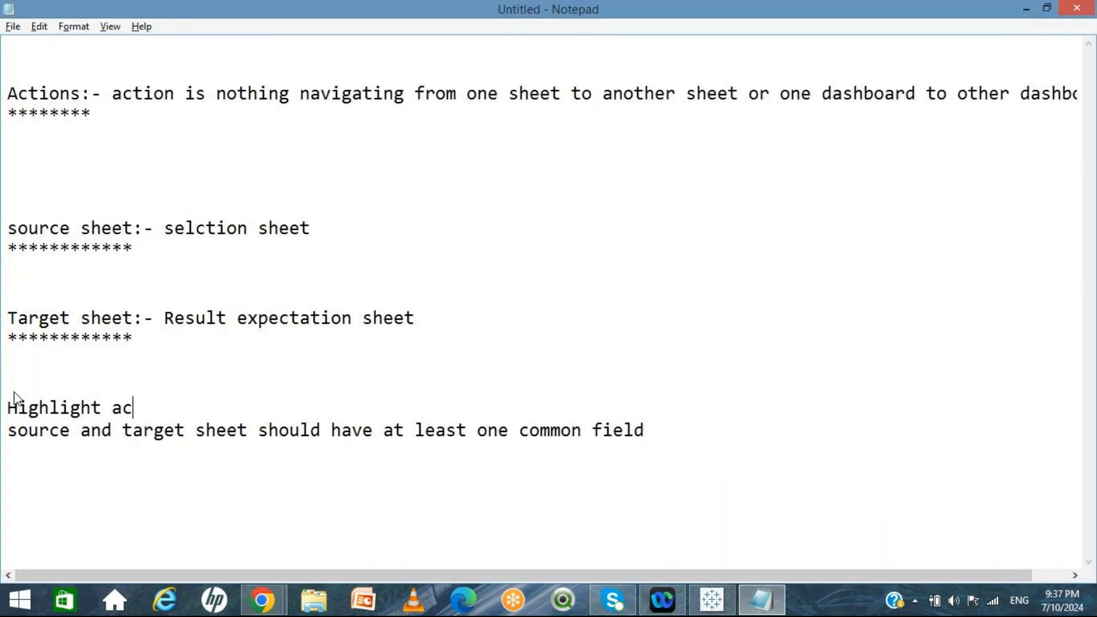
text(tion)
Step: Return to Tableau and compare the West slice in Region wise sales with the western states in State wise analysis
key(alt+Tab)
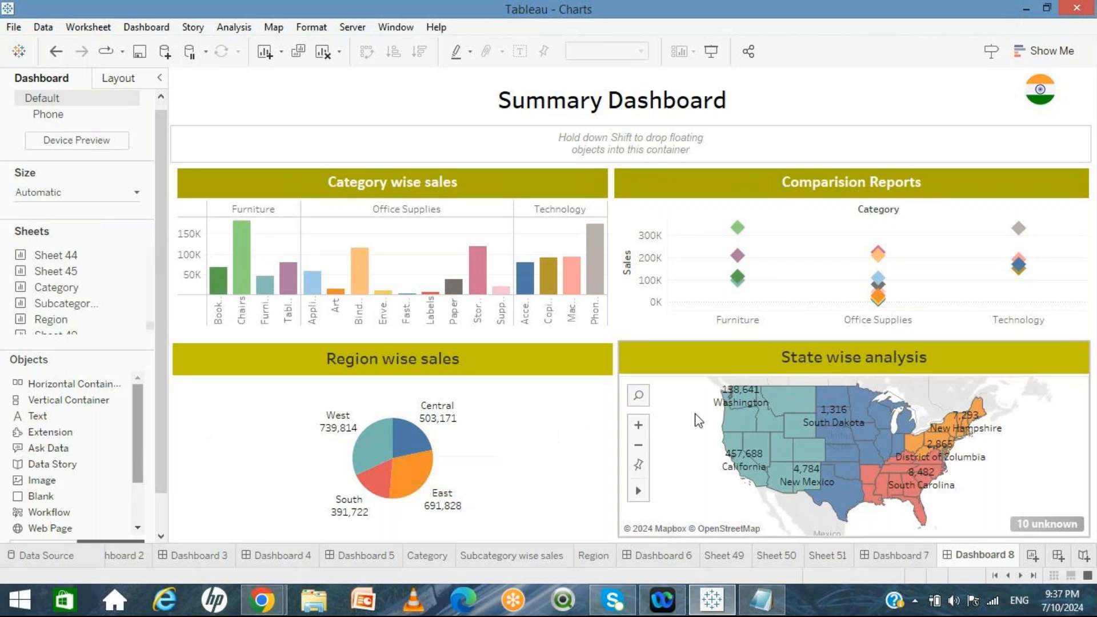
click(505, 456)
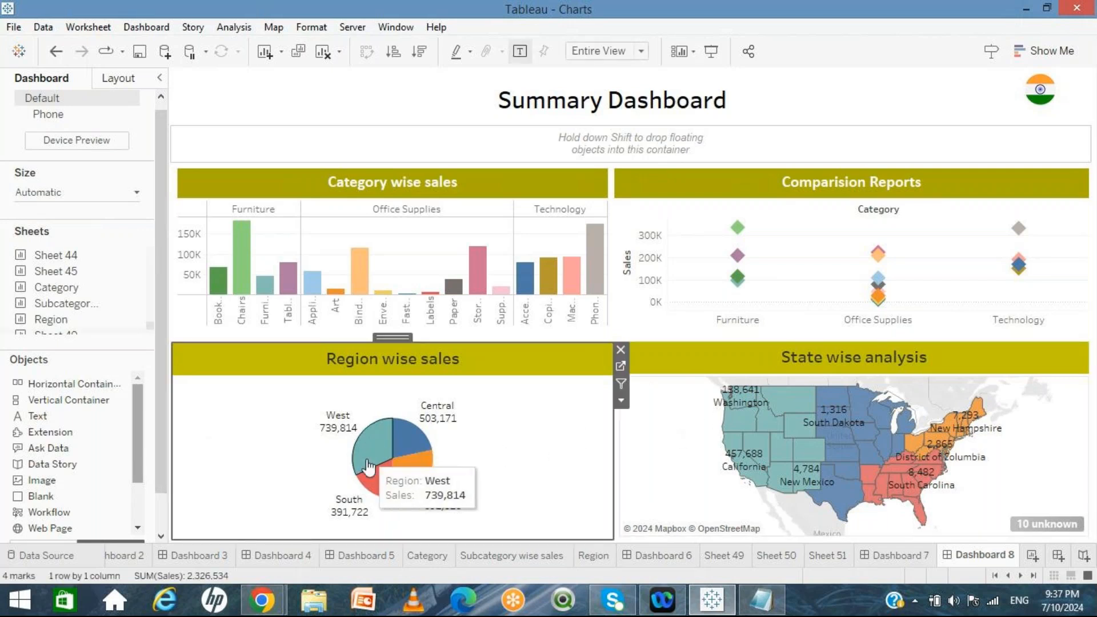
mouse_move(374, 469)
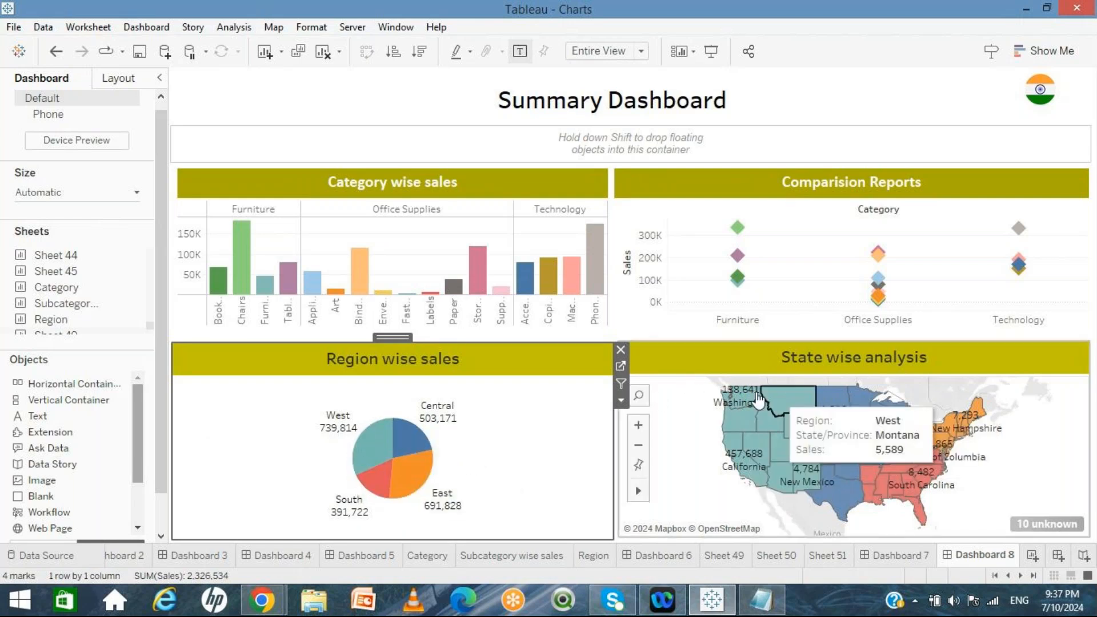
click(693, 436)
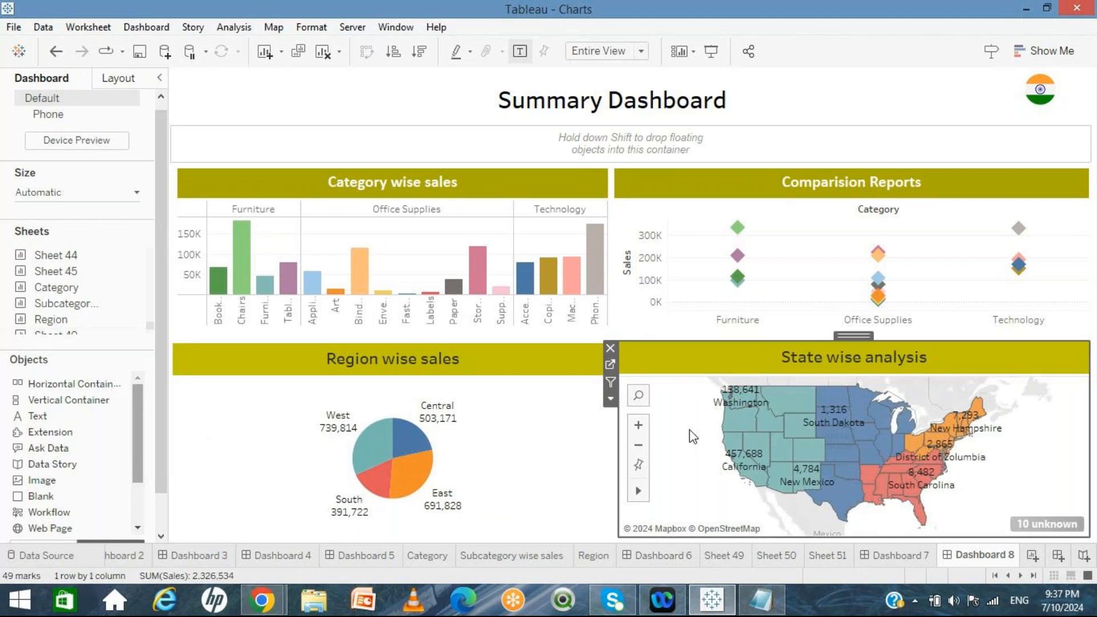
Step: Test the highlight action with the Central slice in Region wise sales, and compare the Category wise sales and Region wise sales charts
click(422, 451)
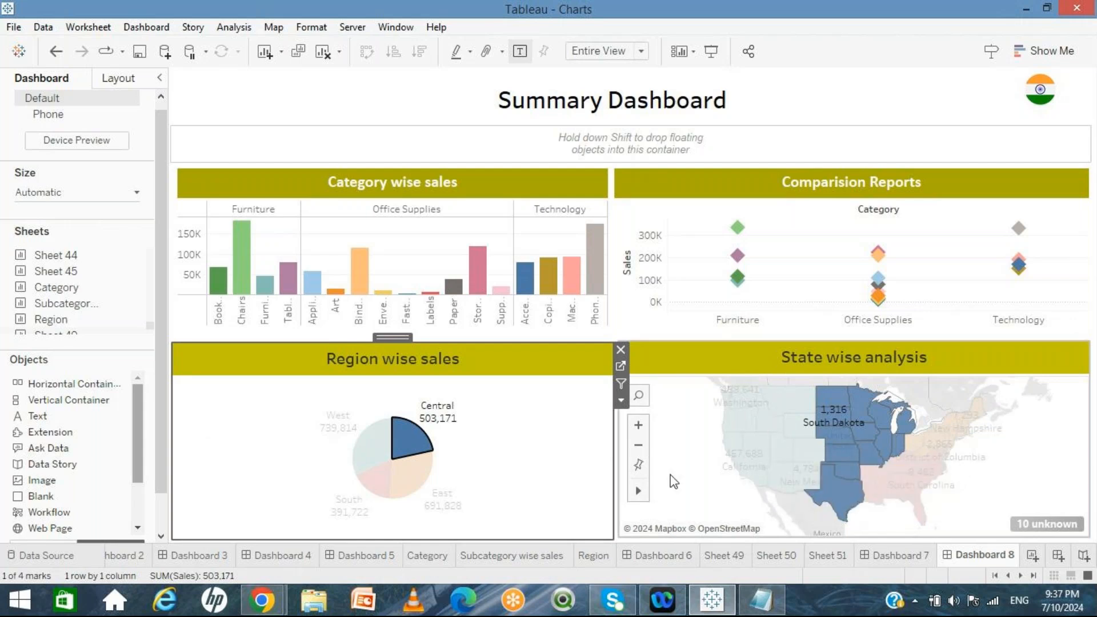
click(420, 451)
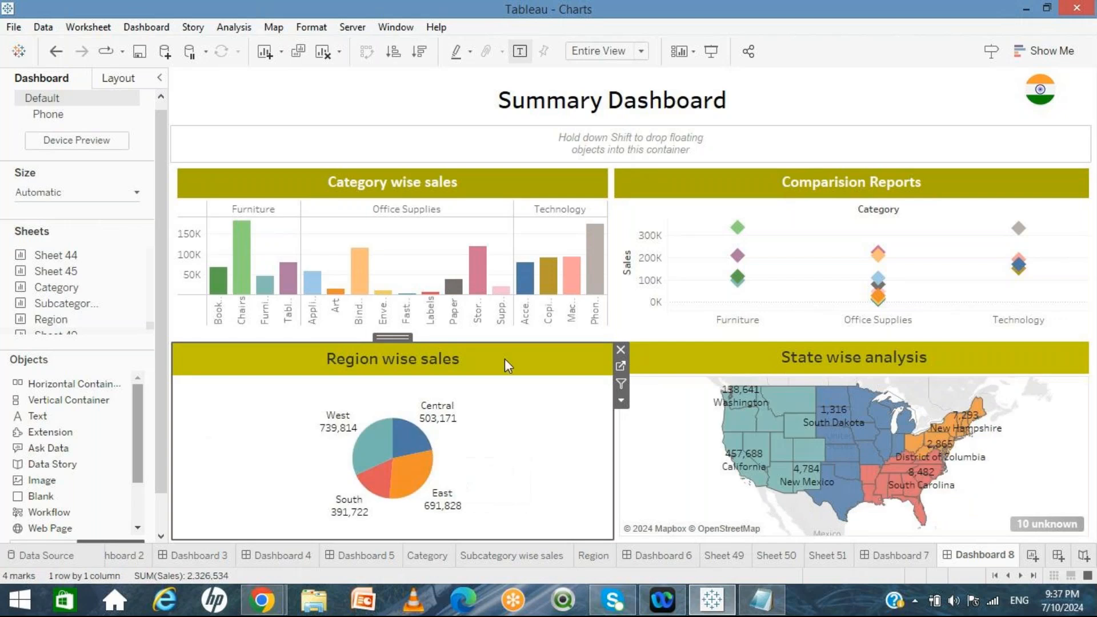
click(307, 177)
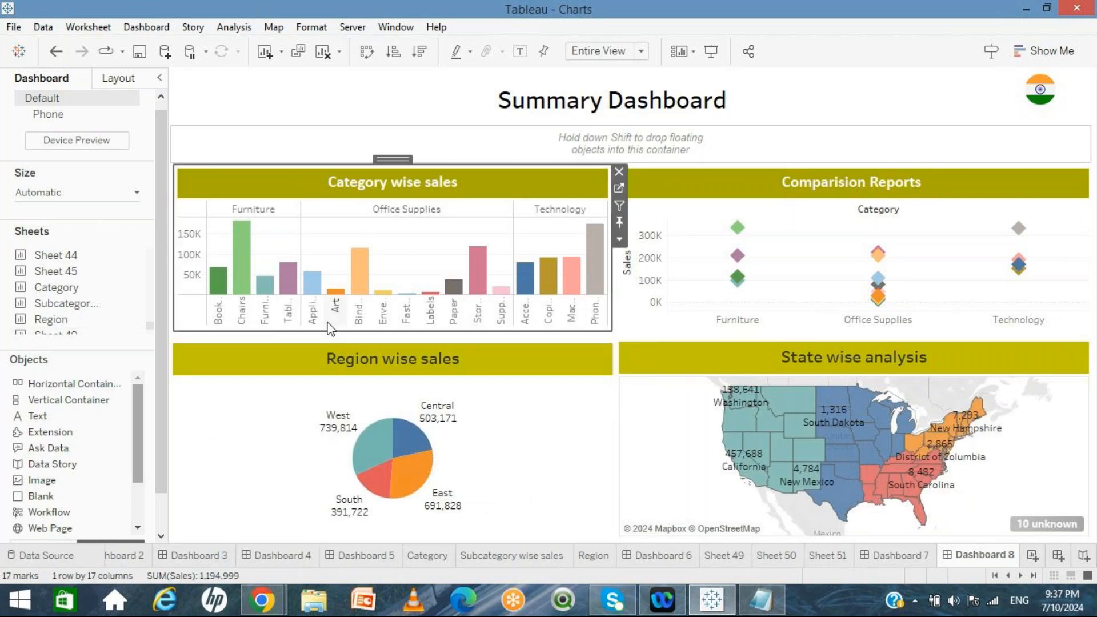
click(298, 361)
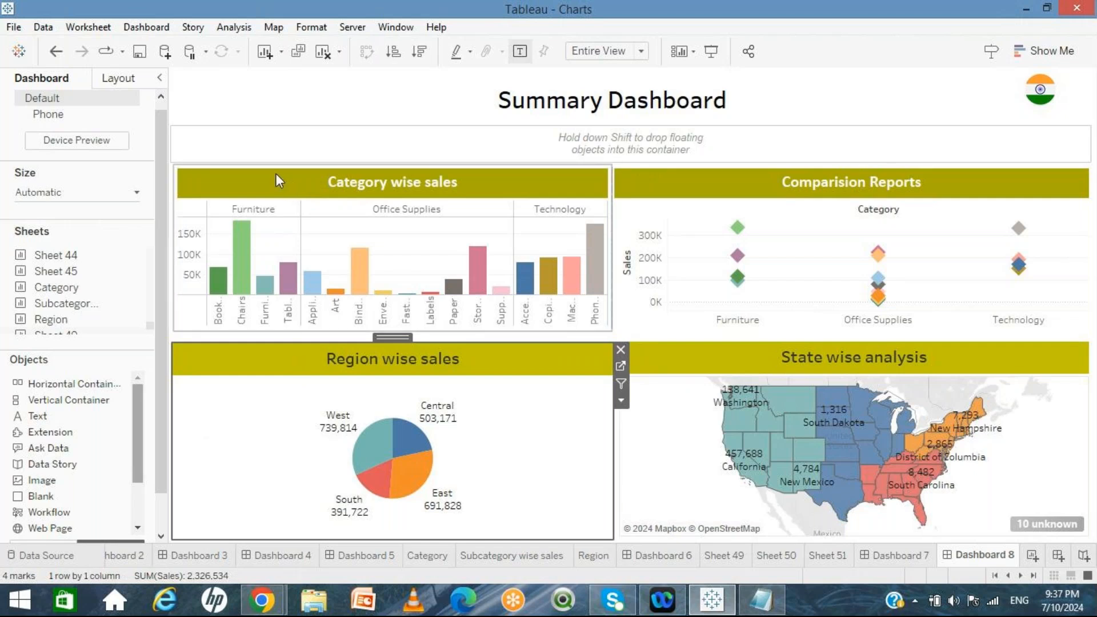
Step: Edit the Highlight1 action so that it targets Category wise sales instead of Sheet 50
click(146, 27)
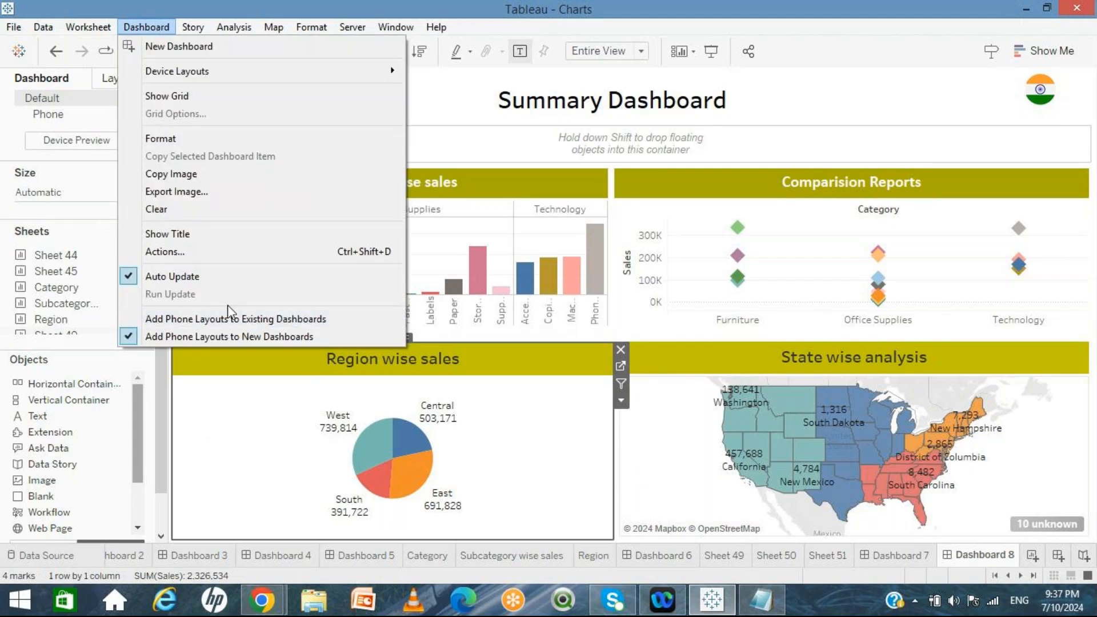
click(192, 256)
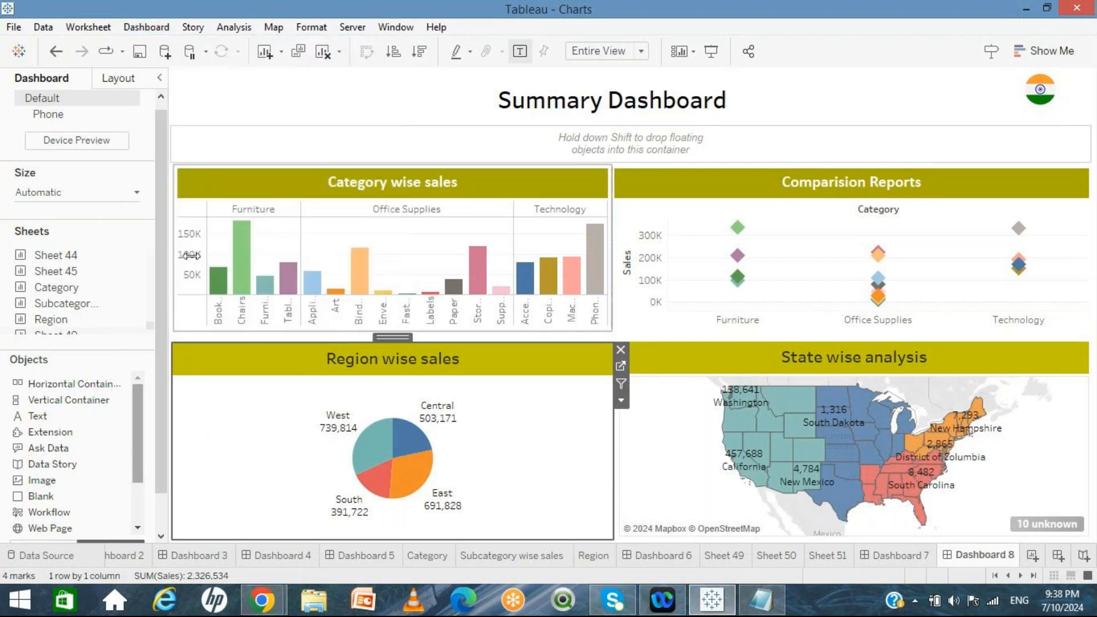
click(344, 260)
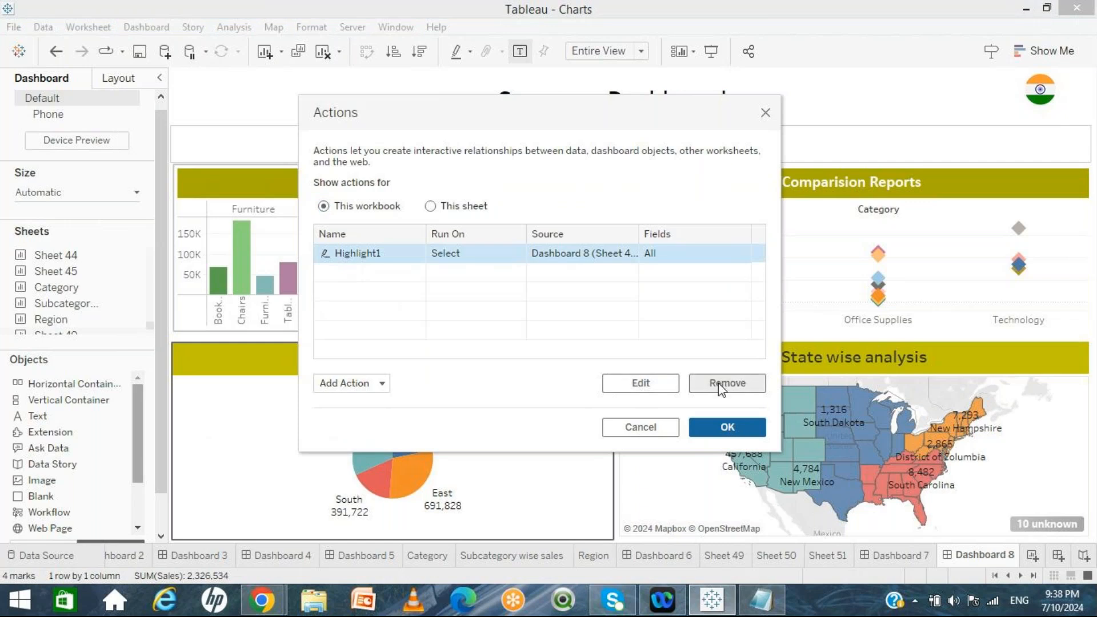
click(657, 389)
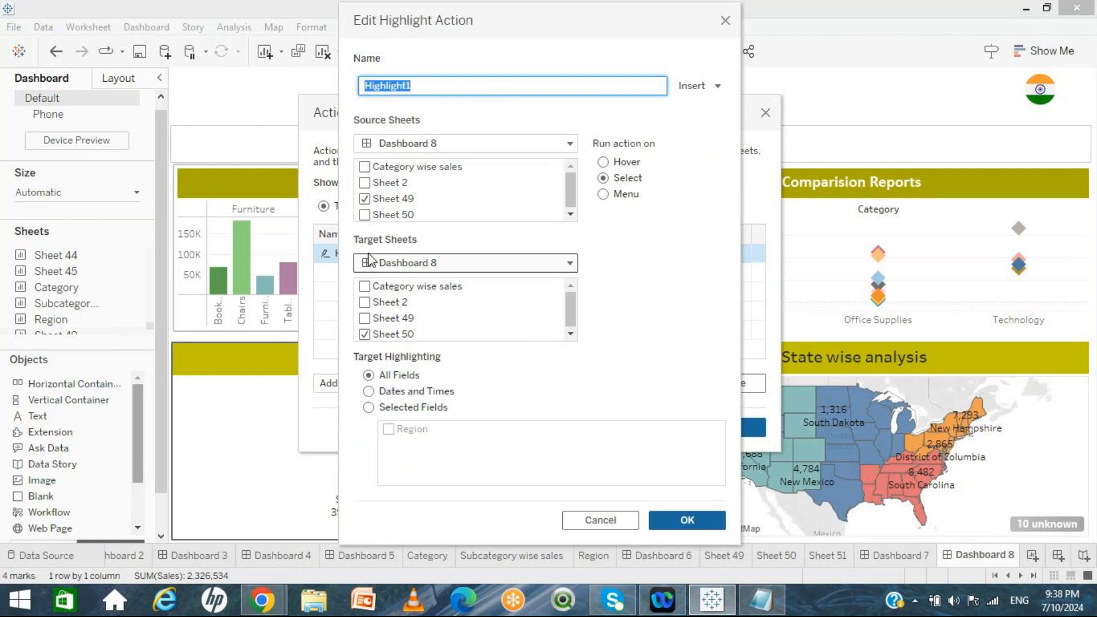
click(365, 335)
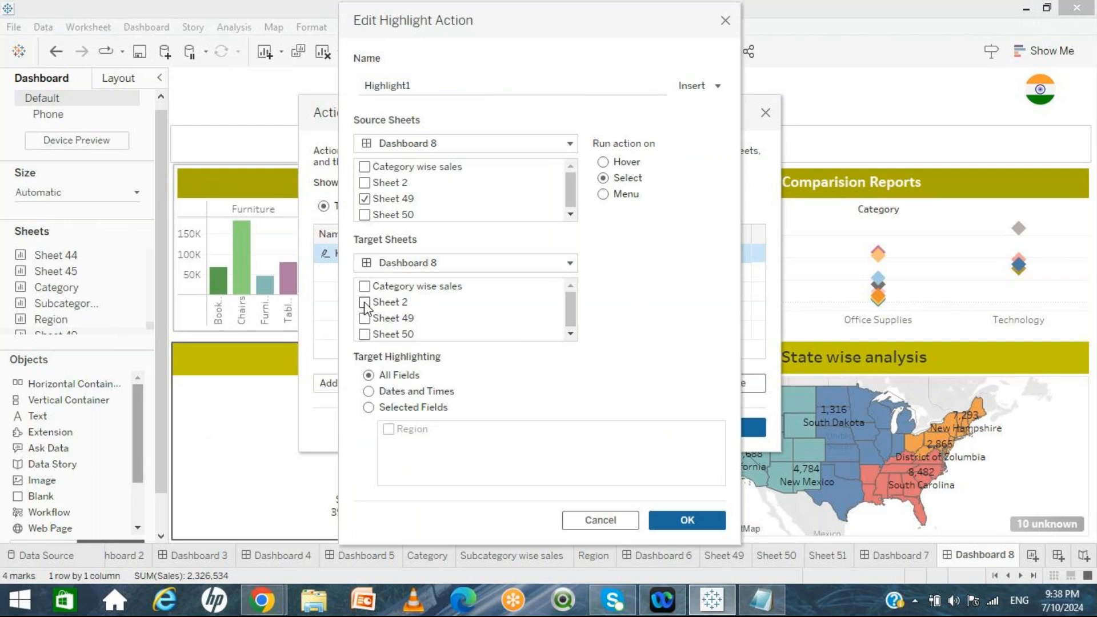
click(365, 287)
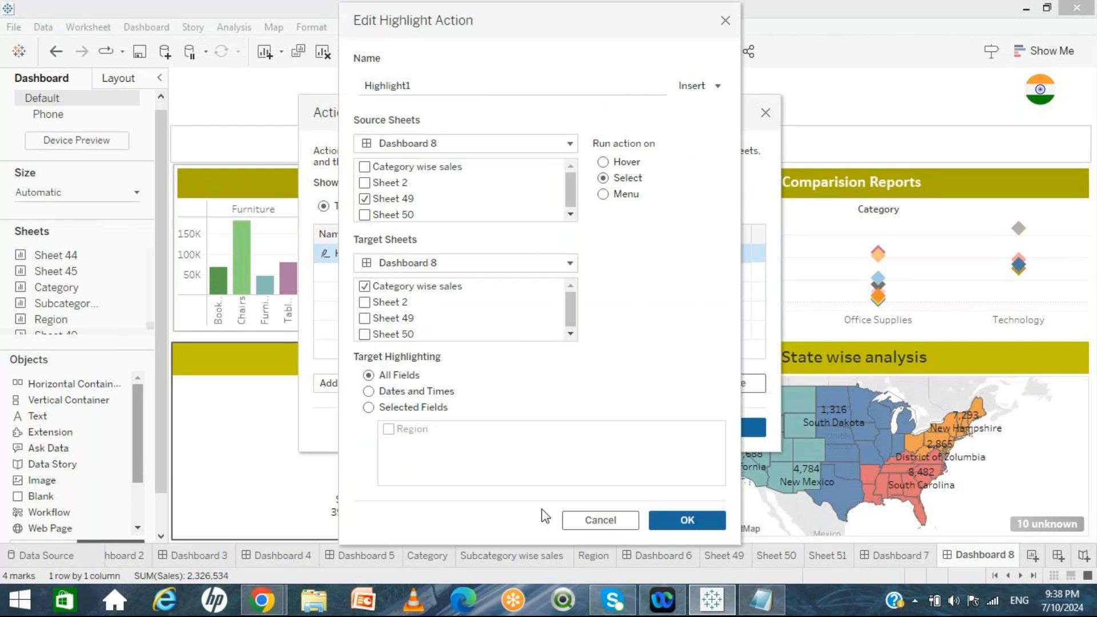
click(685, 520)
click(703, 429)
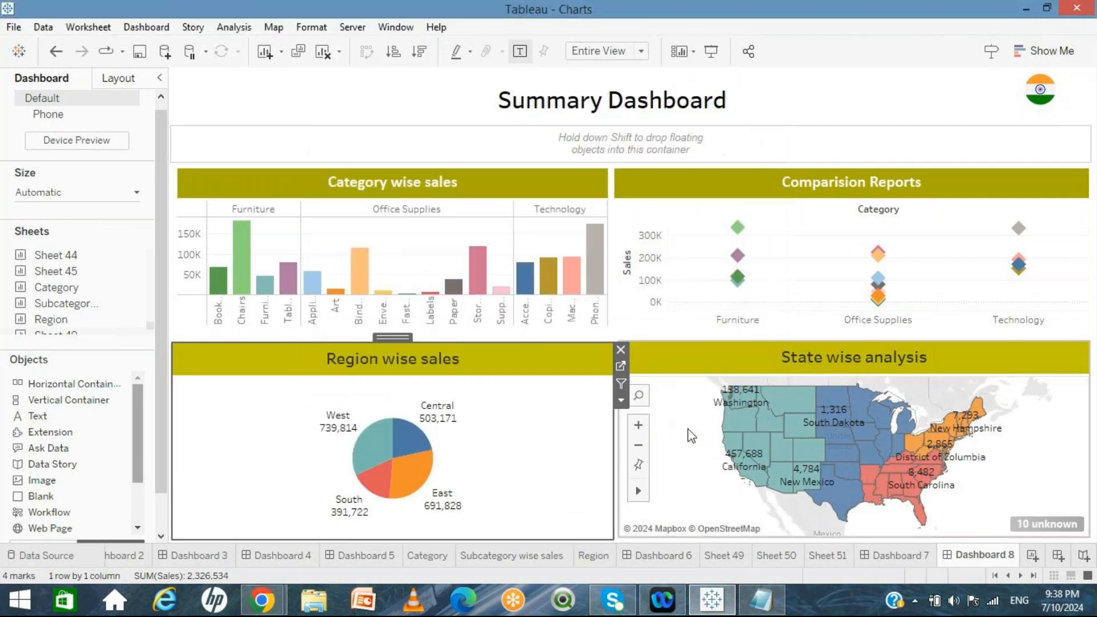
Step: Test the edited highlight action by selecting and deselecting the Central slice in Region wise sales
click(414, 440)
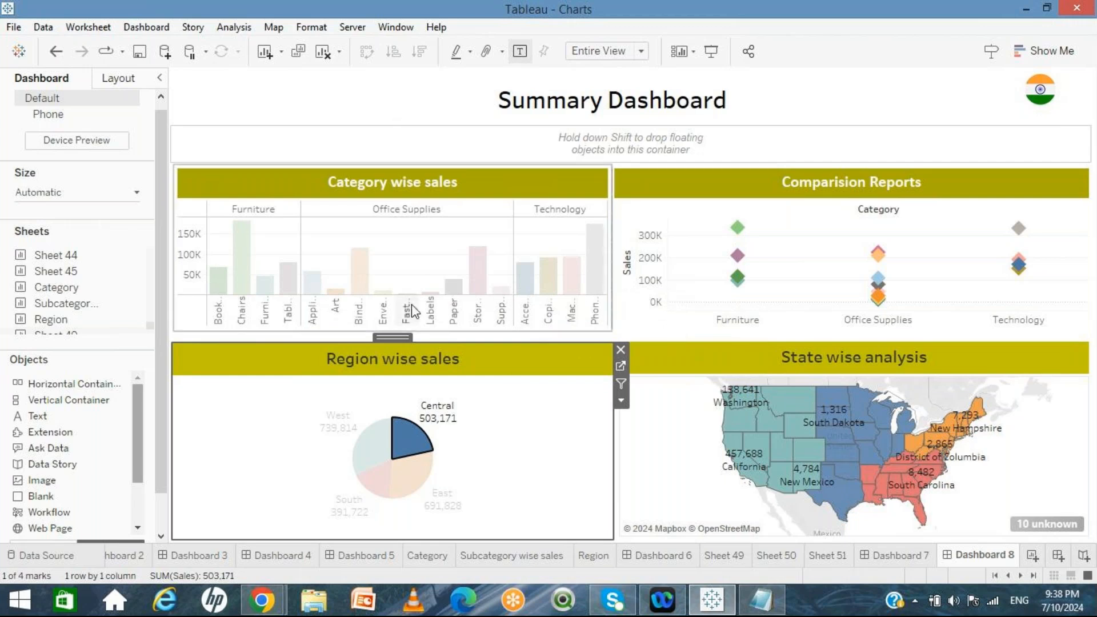
click(407, 454)
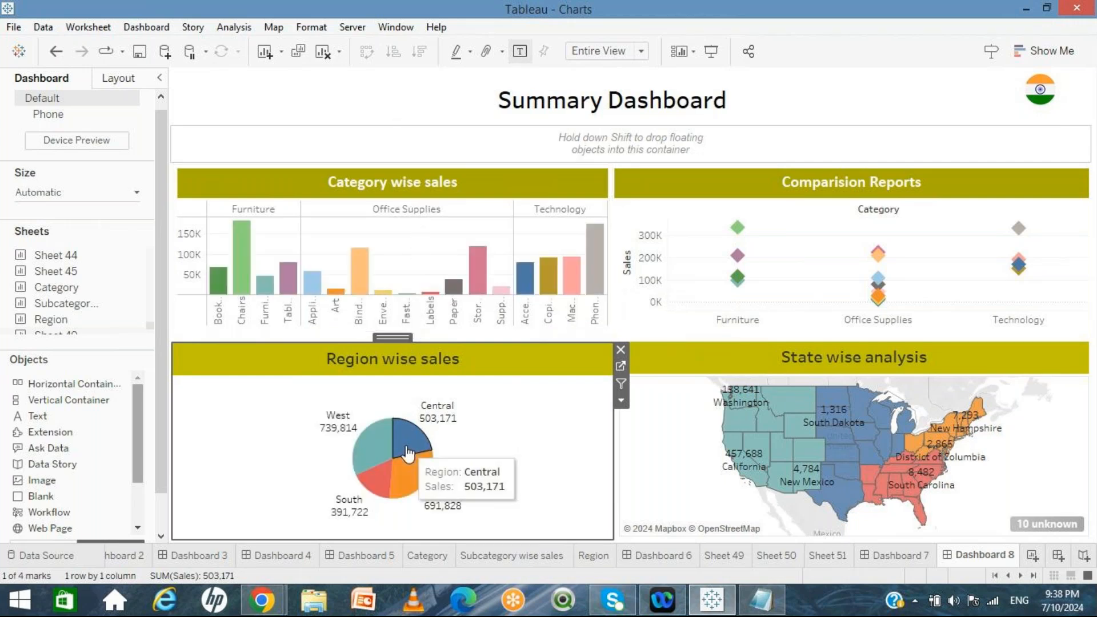
click(313, 85)
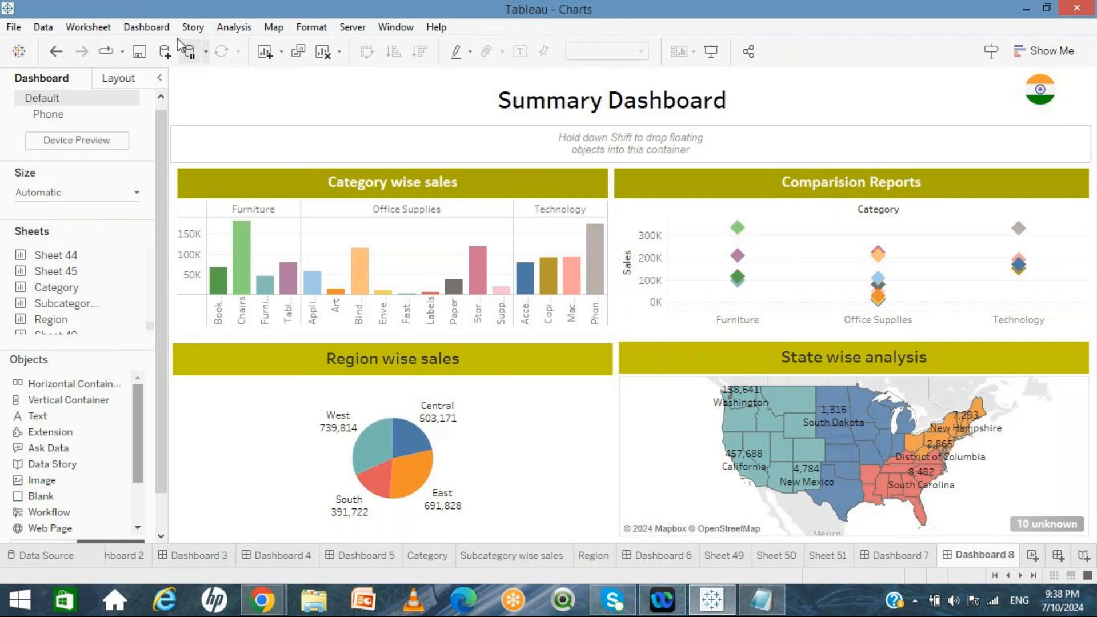
Step: Try removing the Highlight1 action from the workbook's actions, check the available action types, and cancel the changes
click(163, 28)
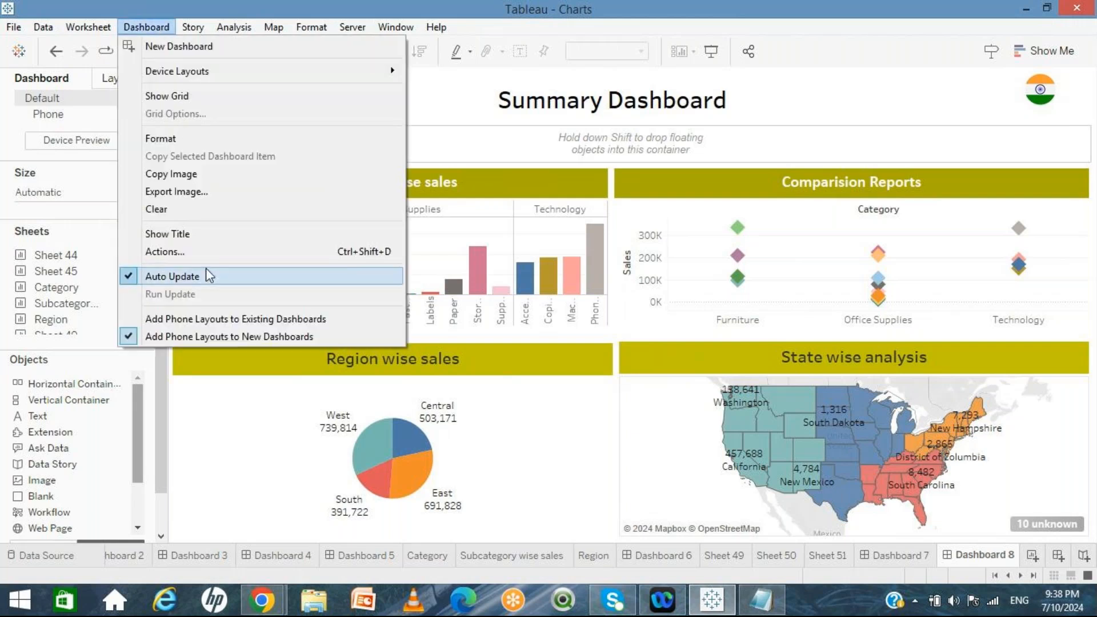
click(184, 249)
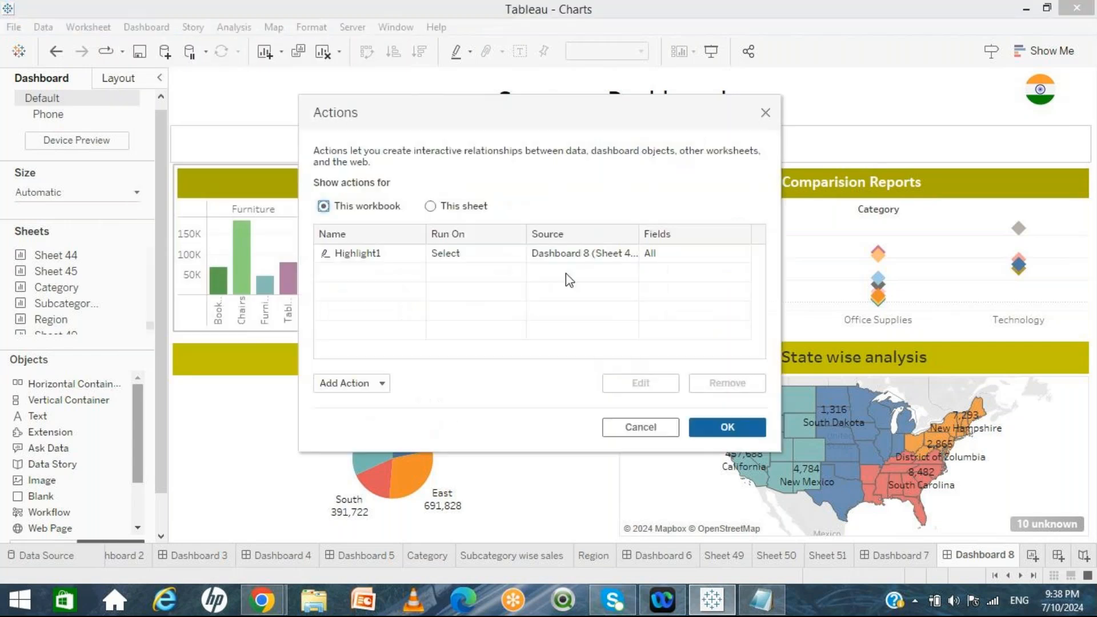
click(421, 257)
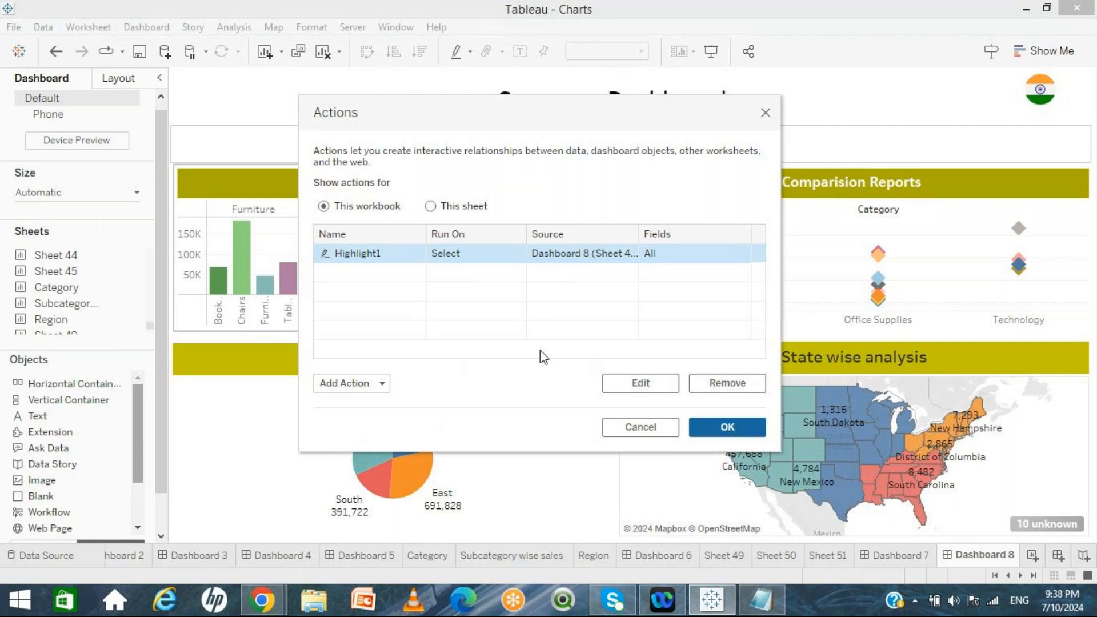
click(724, 383)
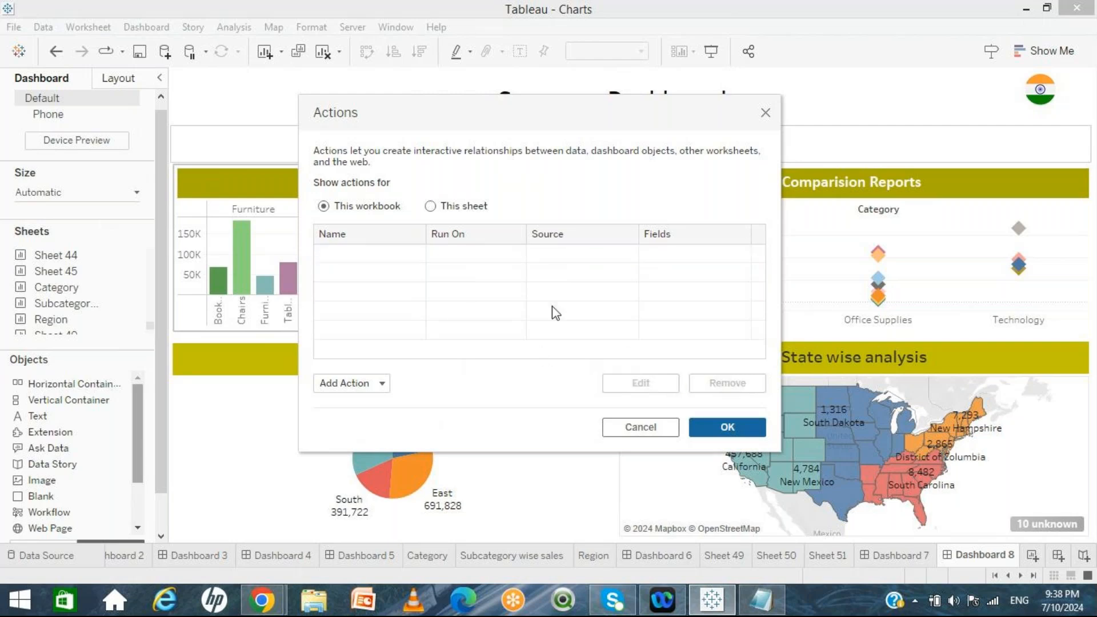
click(373, 394)
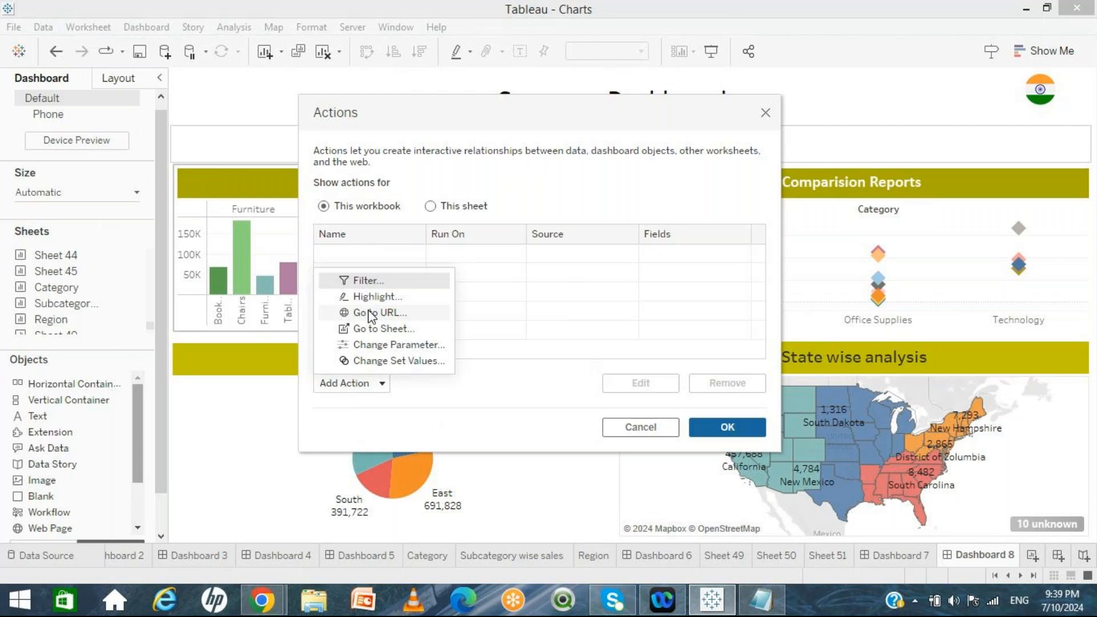
click(553, 425)
click(640, 427)
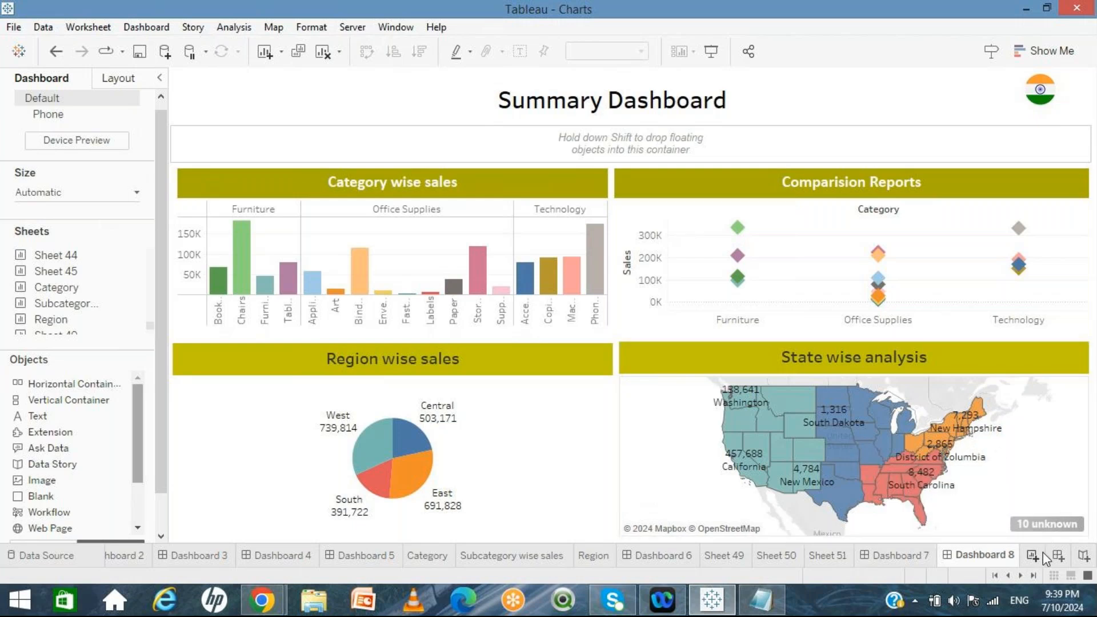
Step: Add a new blank dashboard and a new worksheet to the workbook
click(1056, 554)
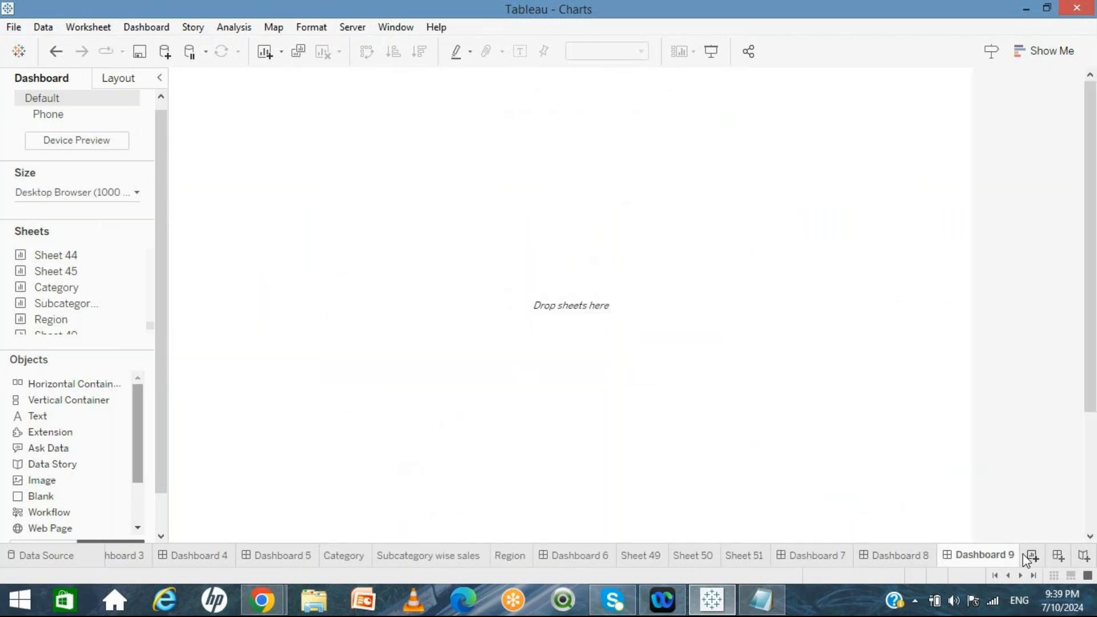
click(1031, 555)
Step: Switch to File Explorer and open the Tableau folder on the Desktop
click(319, 604)
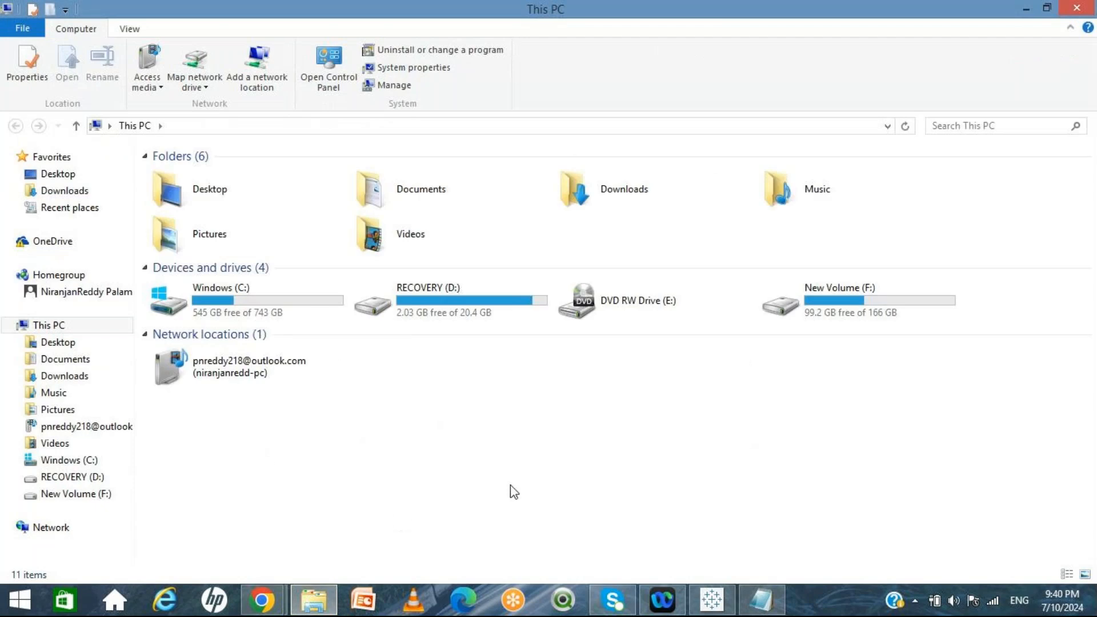
click(58, 343)
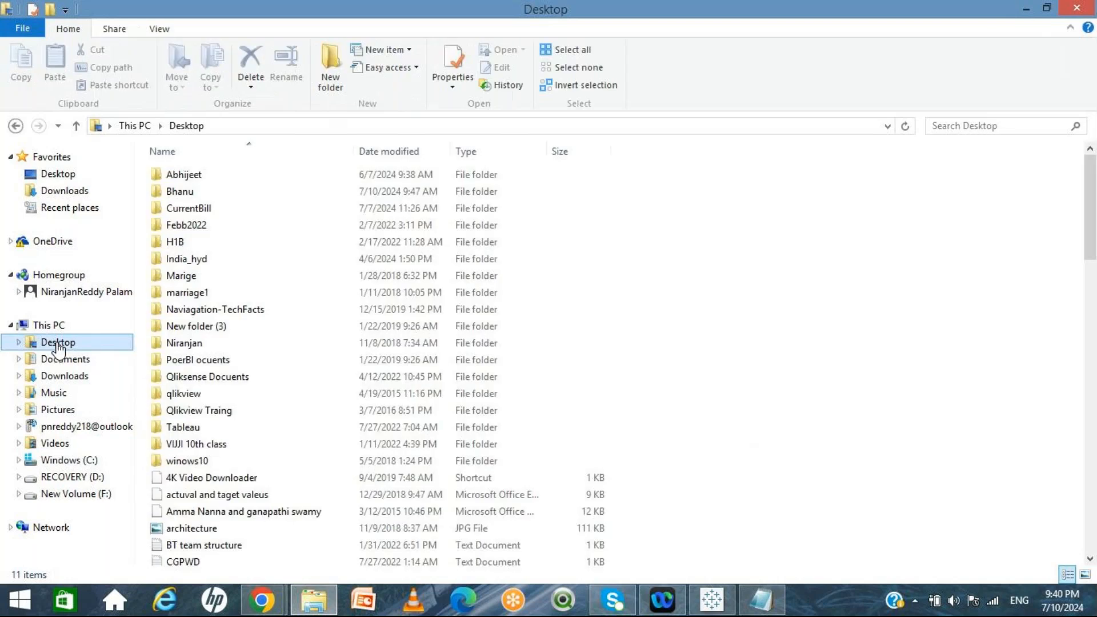
click(219, 416)
double_click(204, 428)
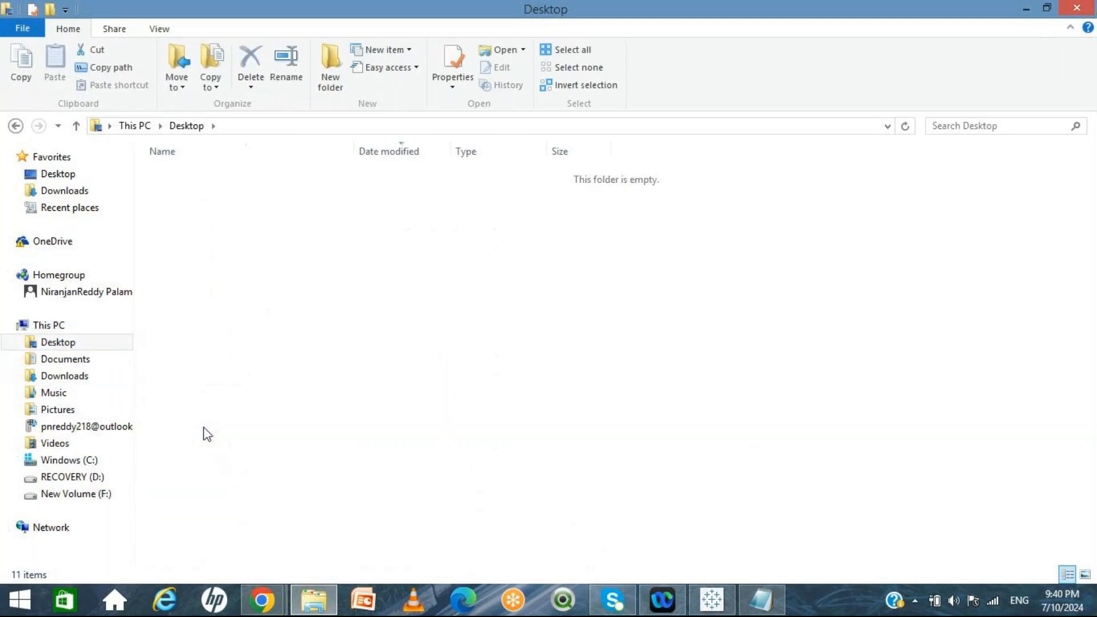
Step: Find and open the Data sources folder inside the Tableau folder, and open its URL workbook in Excel
click(243, 210)
key(Down)
key(Down)
key(Down)
key(Down)
key(Down)
key(Down)
key(Down)
key(Down)
key(Down)
key(Down)
key(Down)
key(Down)
key(Down)
key(Down)
key(Down)
key(Down)
key(Down)
key(Down)
key(Down)
key(Down)
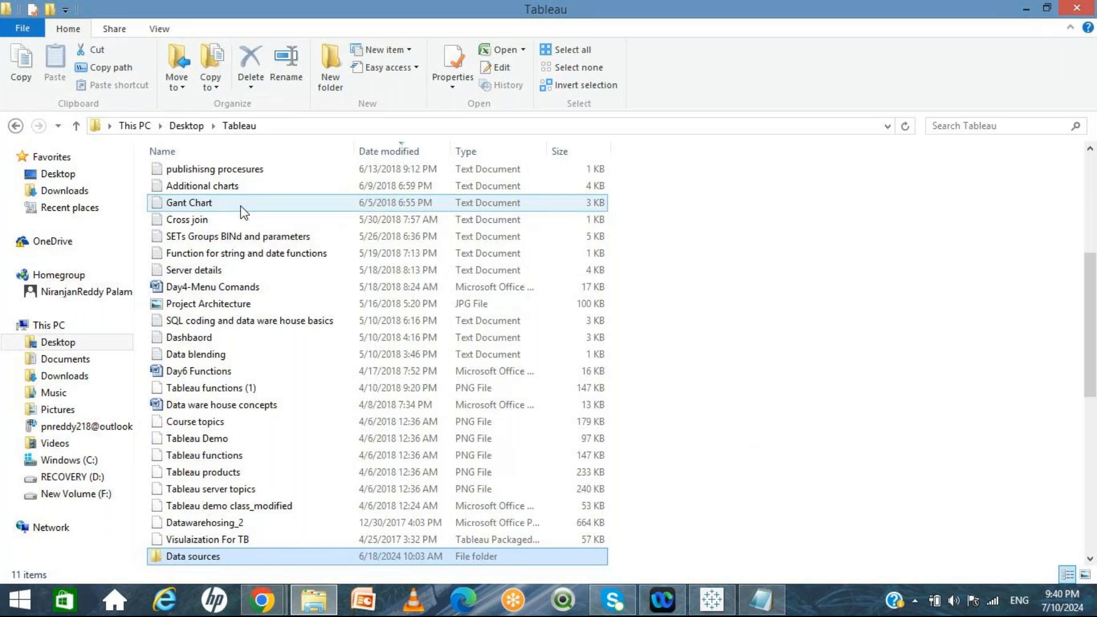
key(Down)
key(Down)
key(Down)
key(Down)
key(Down)
key(Down)
key(Down)
key(Down)
key(Down)
key(Down)
key(Down)
key(Down)
key(Down)
key(Down)
key(Down)
key(Down)
key(Down)
key(Down)
key(Down)
key(Down)
key(Up)
key(Up)
key(Up)
key(Up)
key(Up)
key(Up)
key(Up)
key(Up)
key(Up)
key(Up)
key(Up)
key(Up)
key(Up)
key(Up)
key(Up)
key(Up)
key(Up)
key(Up)
key(Up)
key(Up)
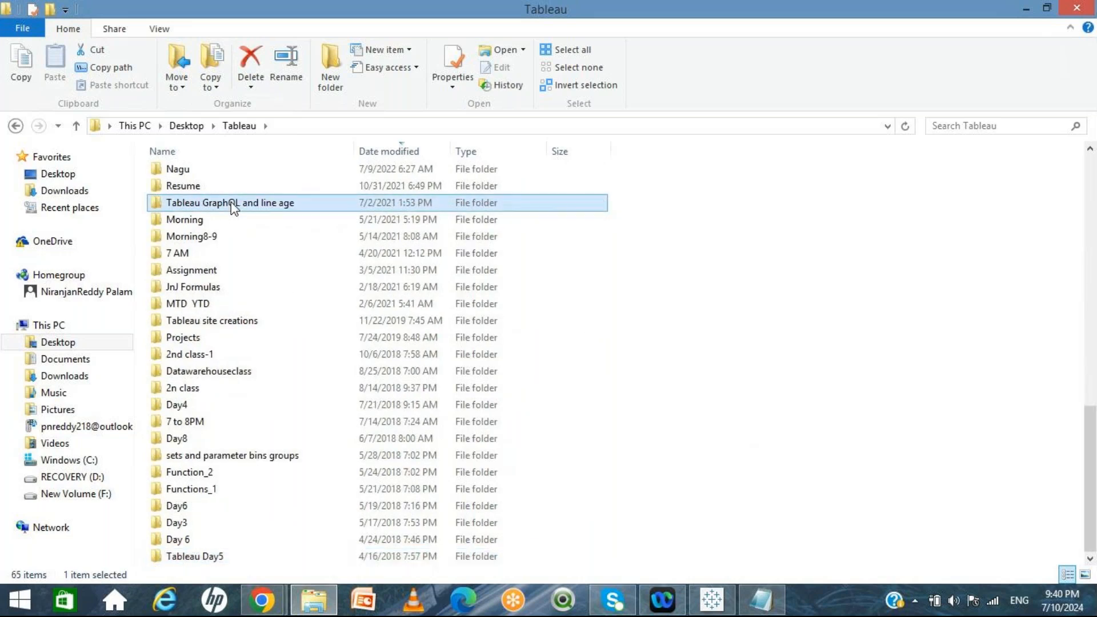
key(Up)
key(Down)
key(Down)
key(Down)
key(Down)
key(Down)
key(Down)
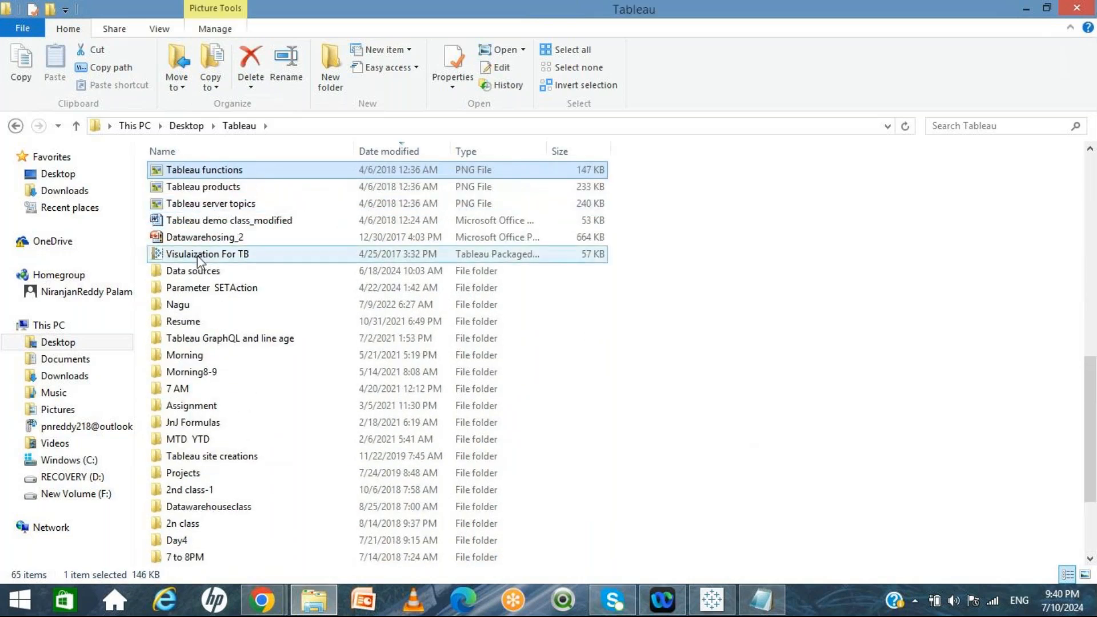
key(Return)
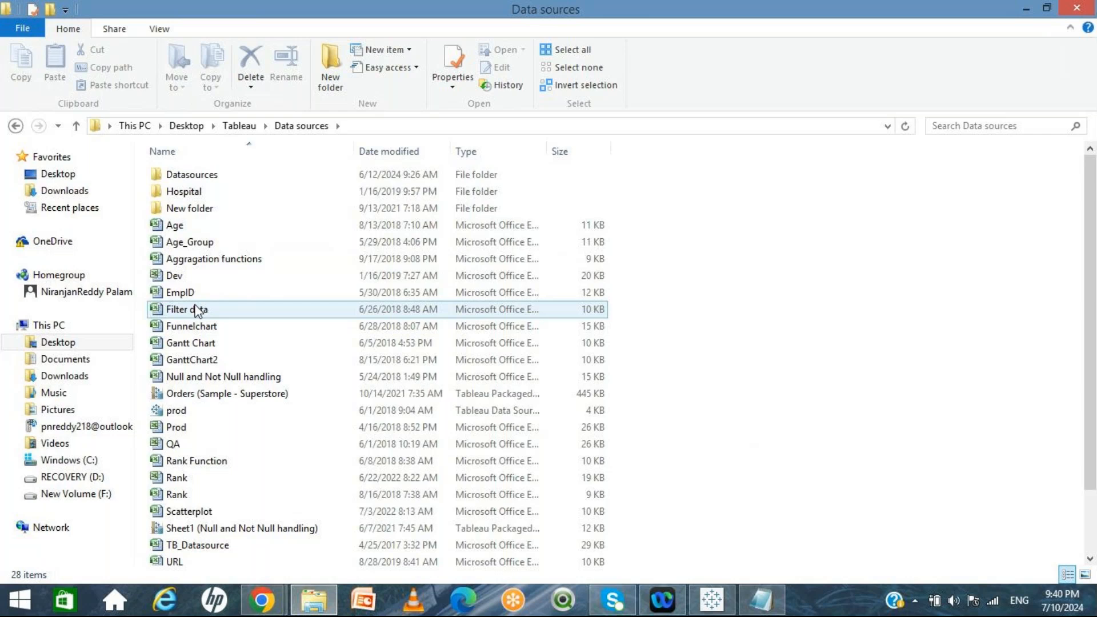
double_click(180, 563)
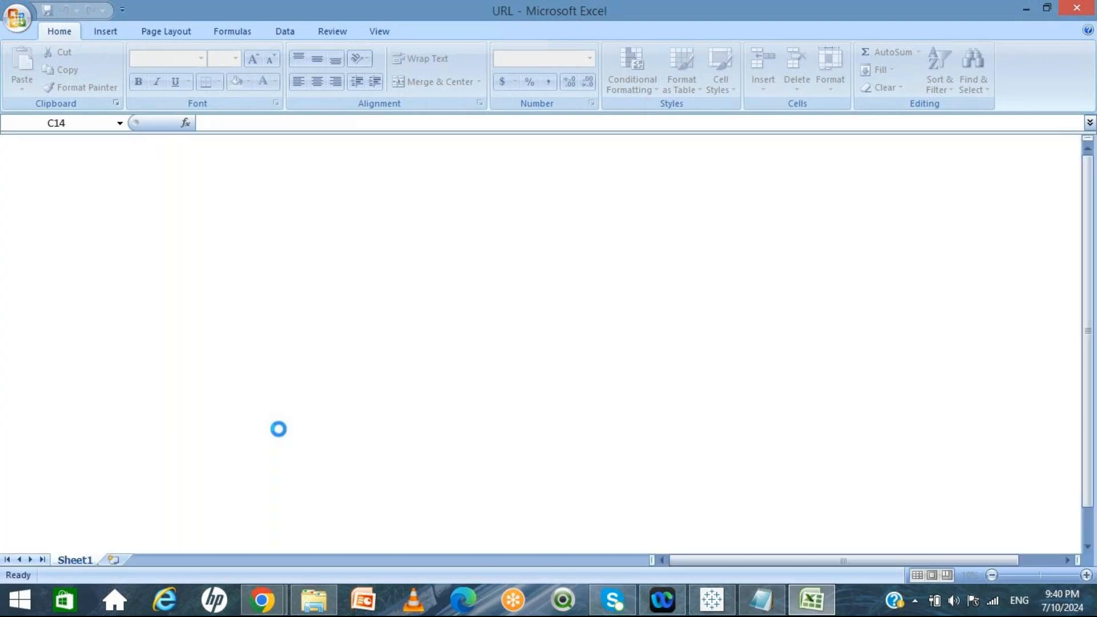
Step: Examine the Websites header and the website addresses listed below it in column A of Sheet1
click(117, 277)
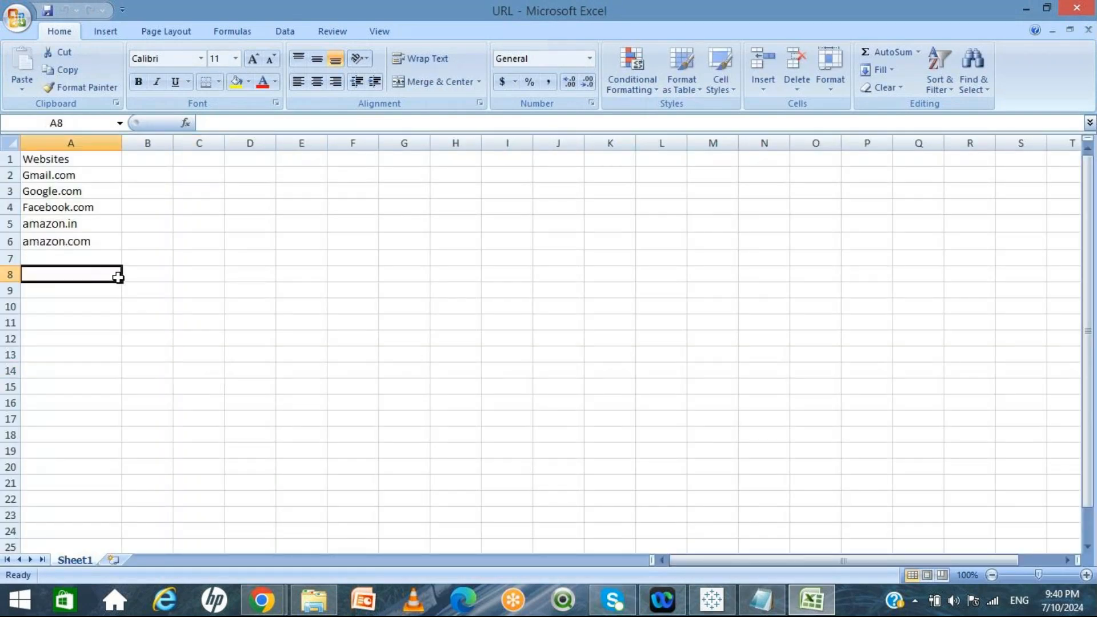
click(49, 159)
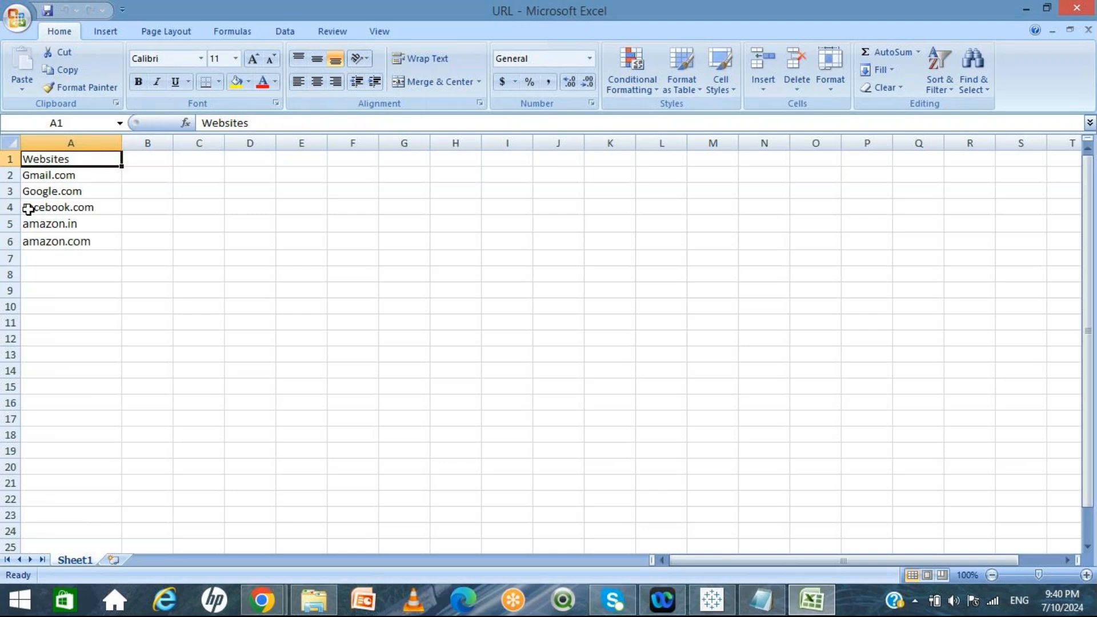
click(27, 175)
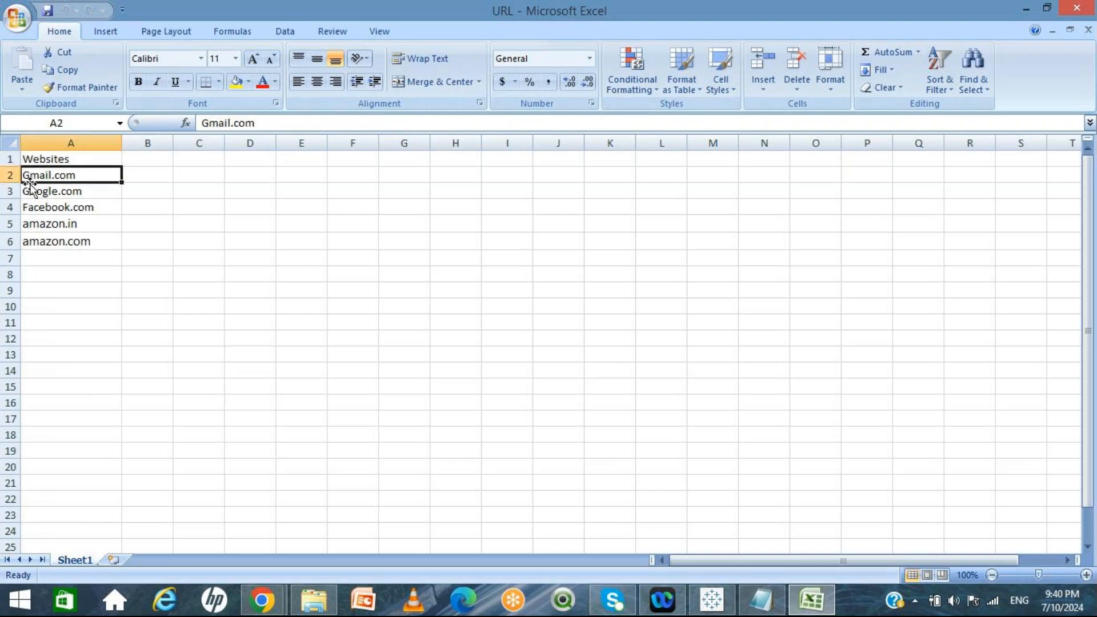
click(32, 190)
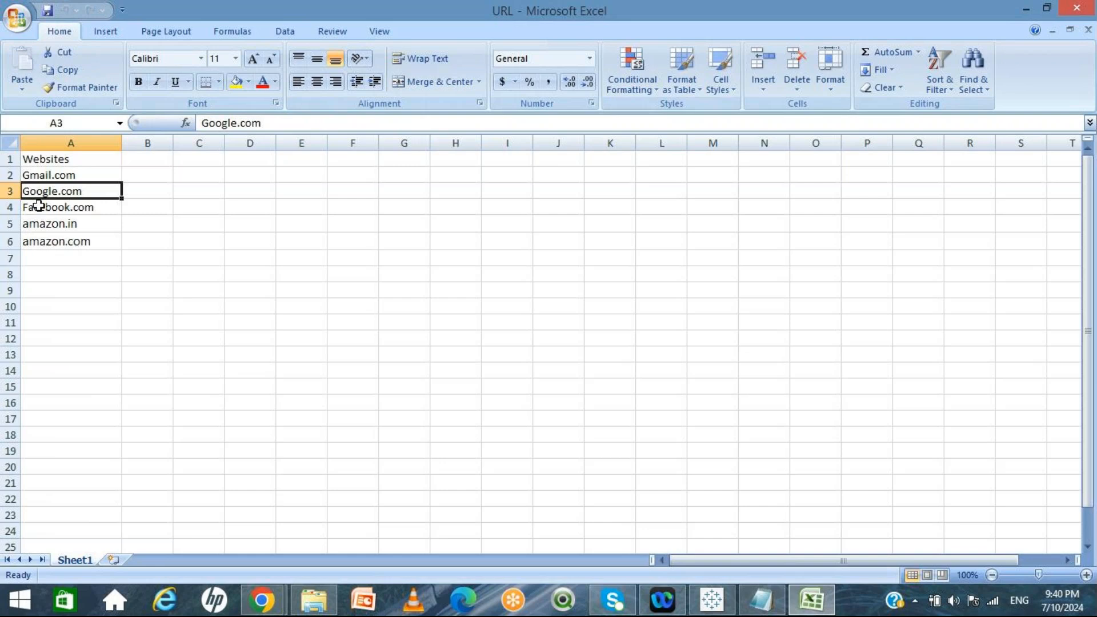
click(38, 206)
click(43, 223)
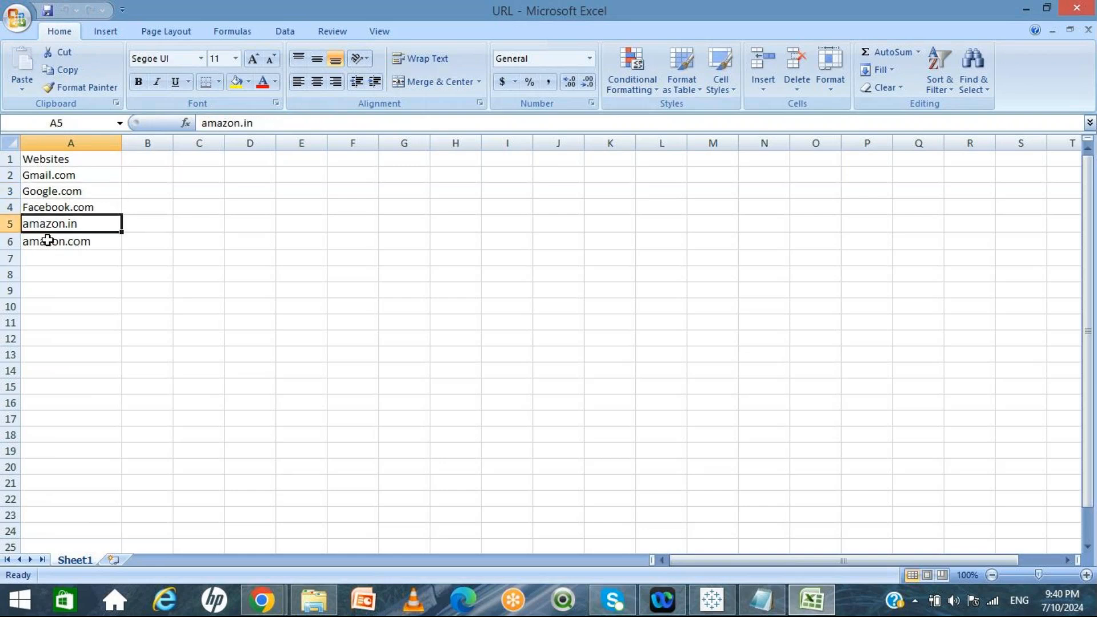
click(47, 240)
click(251, 354)
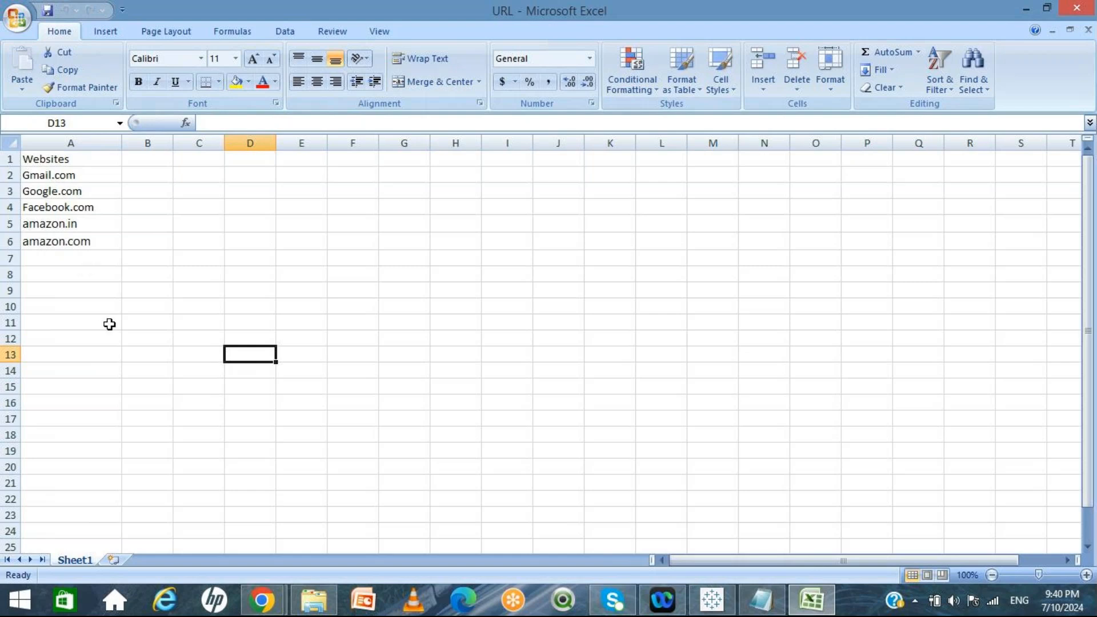
drag(320, 210, 815, 418)
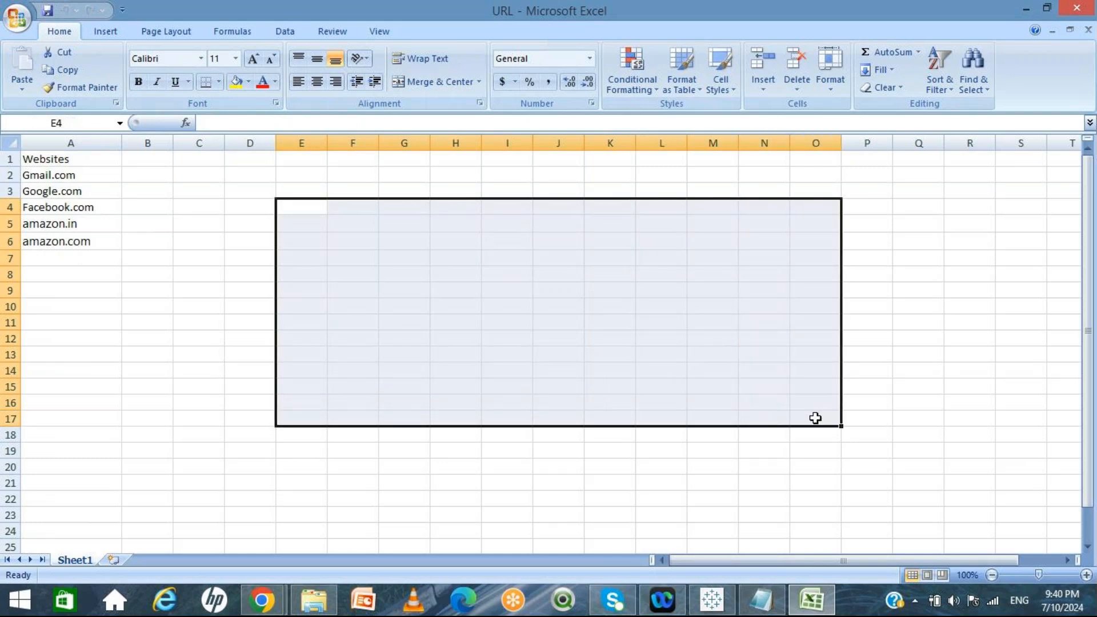
click(751, 497)
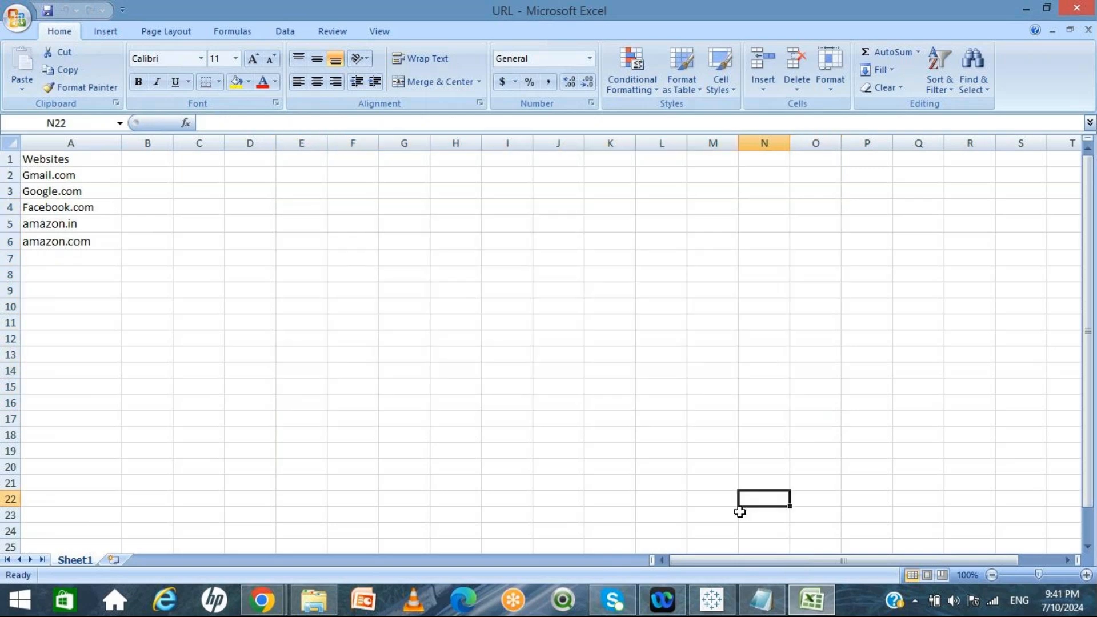
click(711, 599)
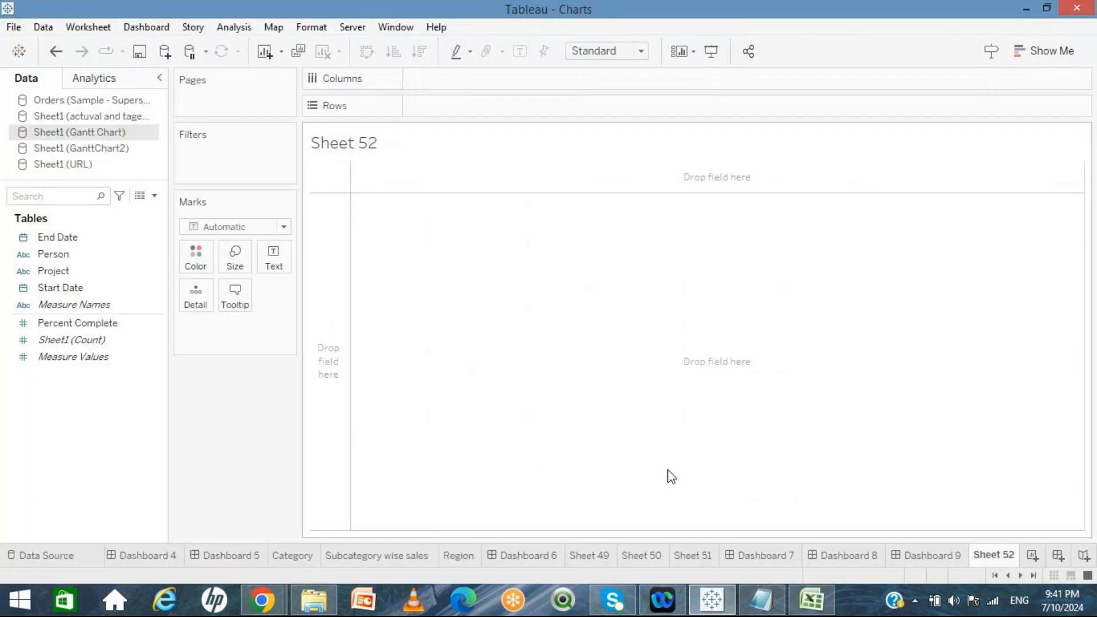
click(936, 555)
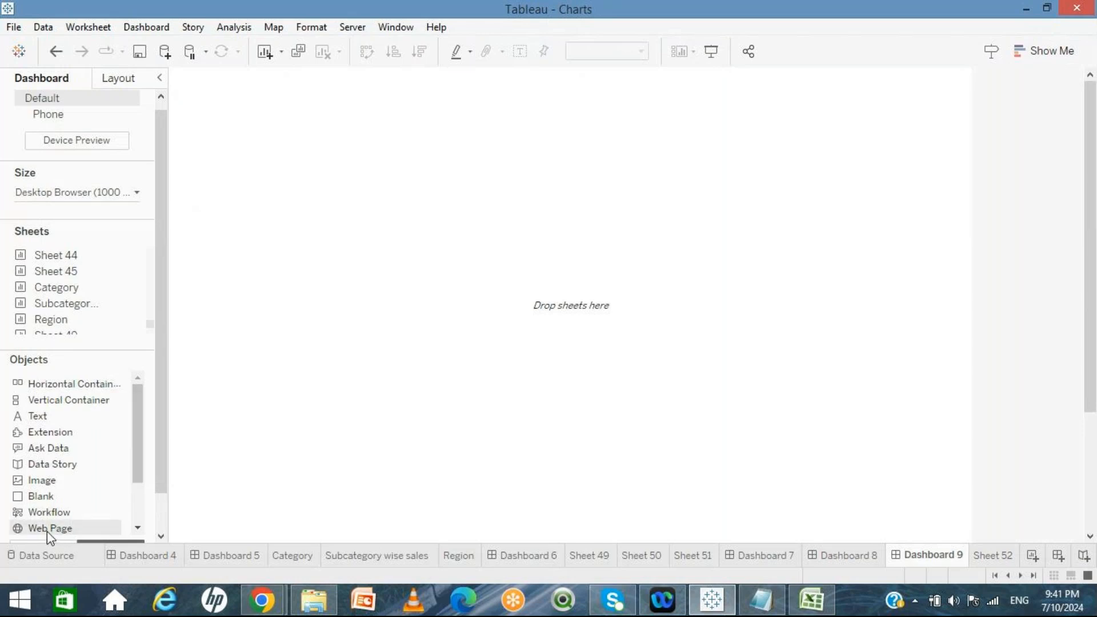
drag(47, 530, 417, 281)
text(www)
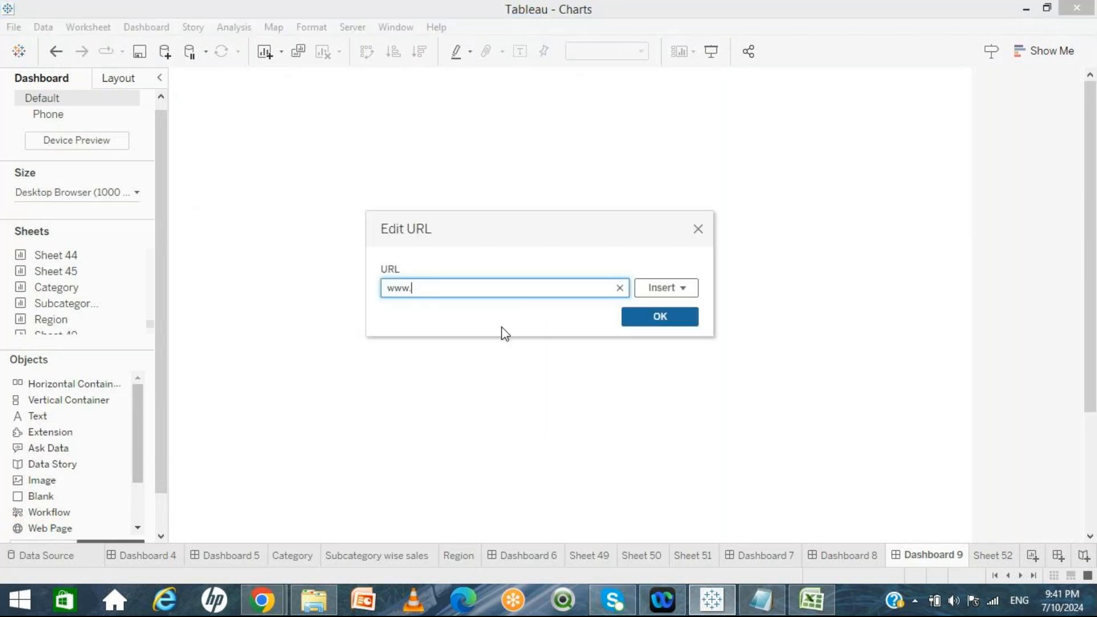
text(.o)
key(BackSpace)
text(google.com)
key(Return)
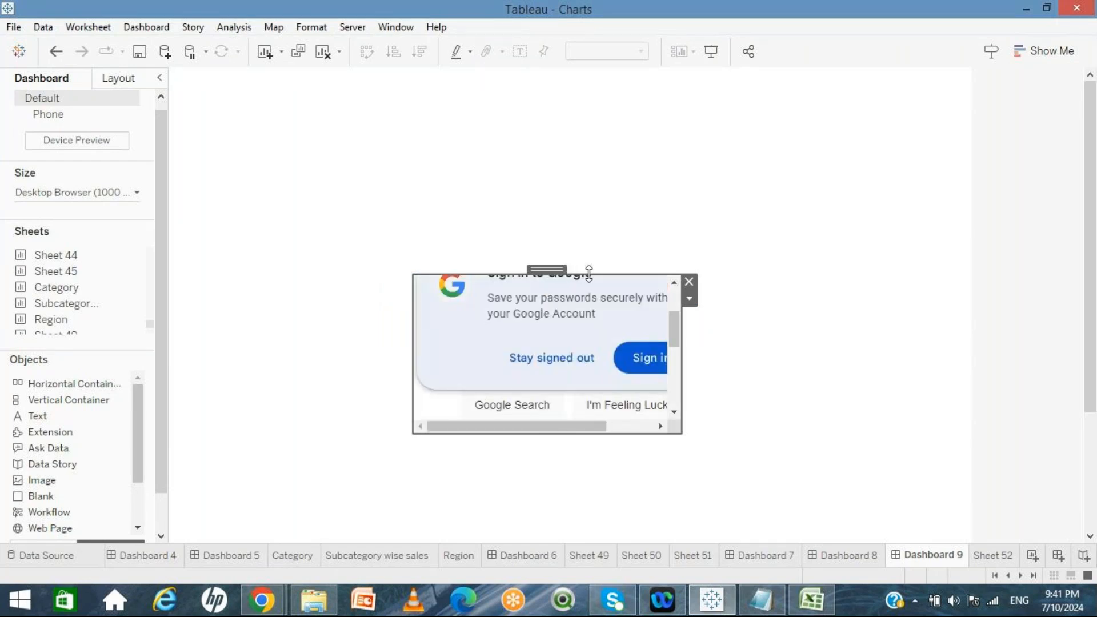
Step: Resize the Google web page object so it fills the right half of the dashboard, leaving the left half free
drag(588, 273, 568, 118)
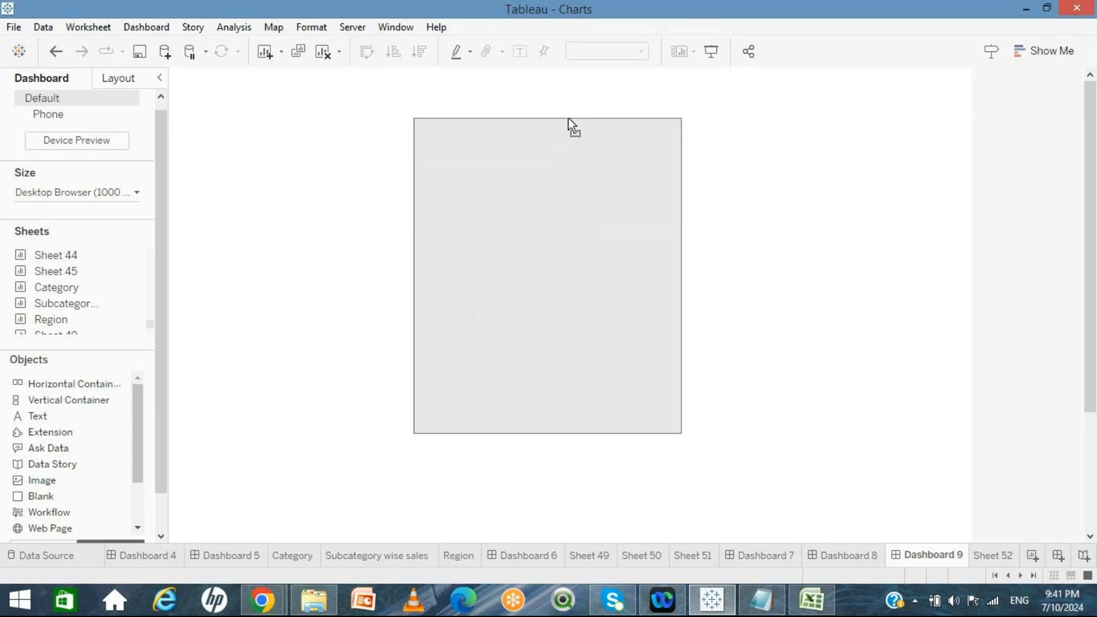
drag(681, 290, 958, 290)
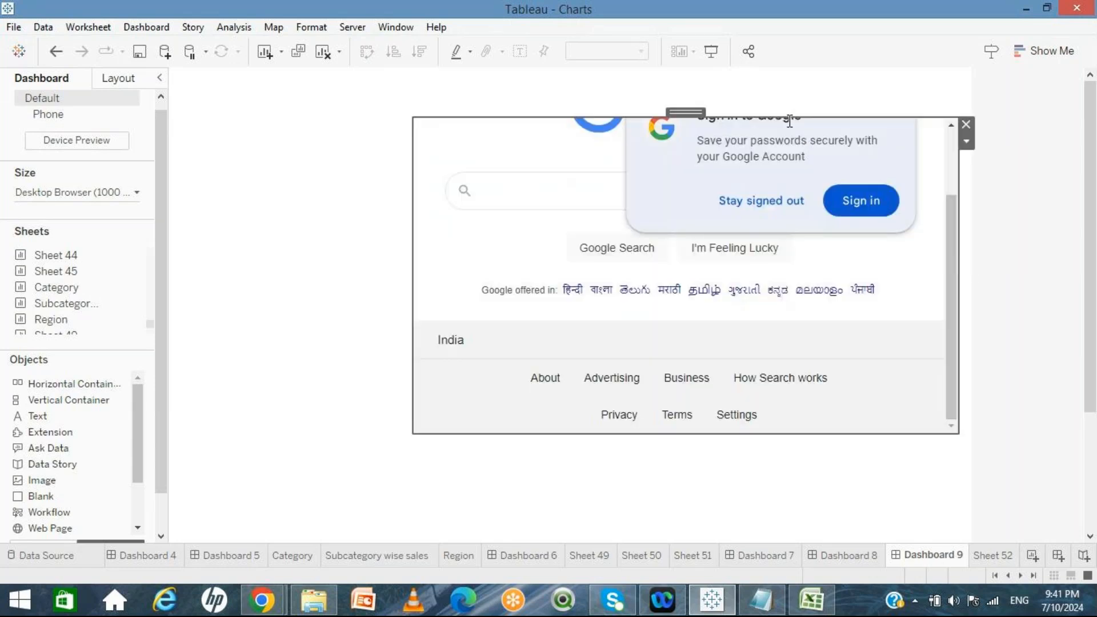
drag(787, 117, 788, 81)
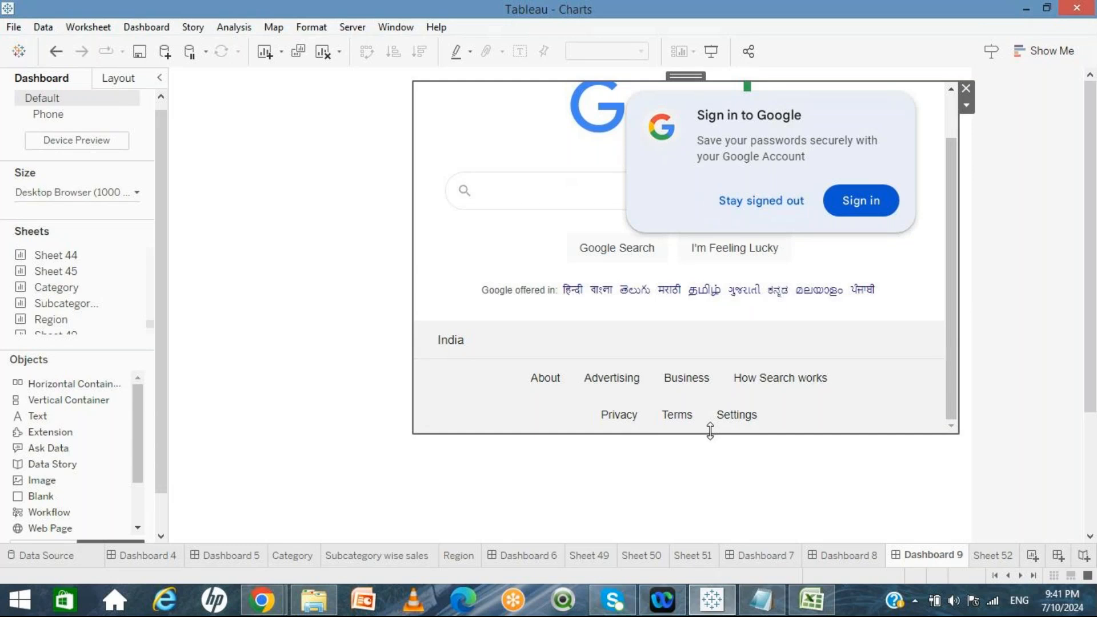
drag(710, 431, 714, 518)
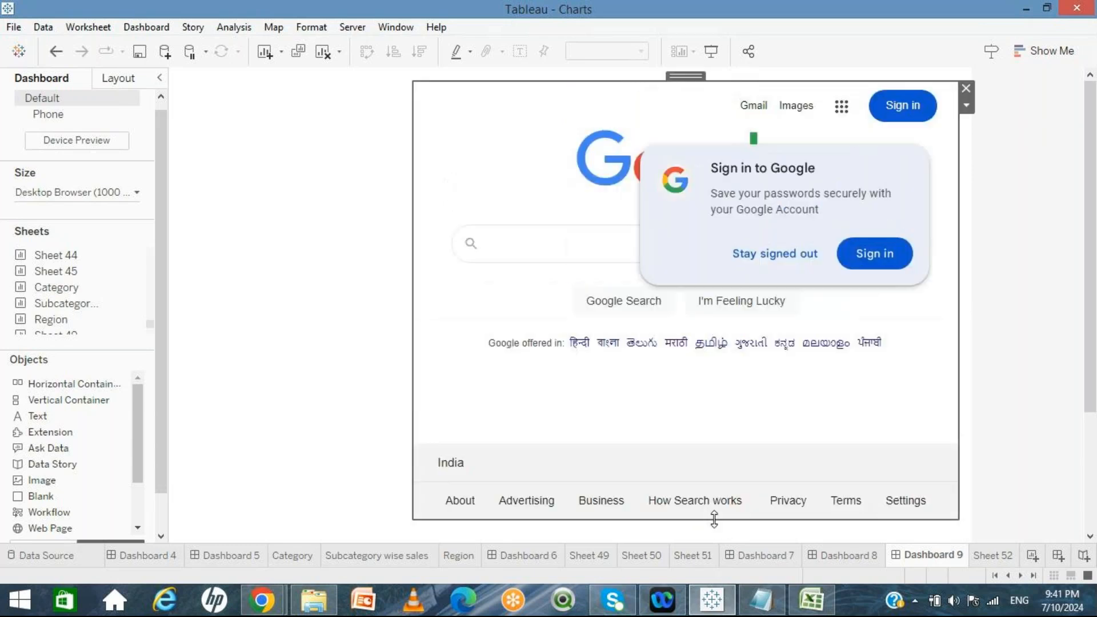
drag(415, 323, 546, 327)
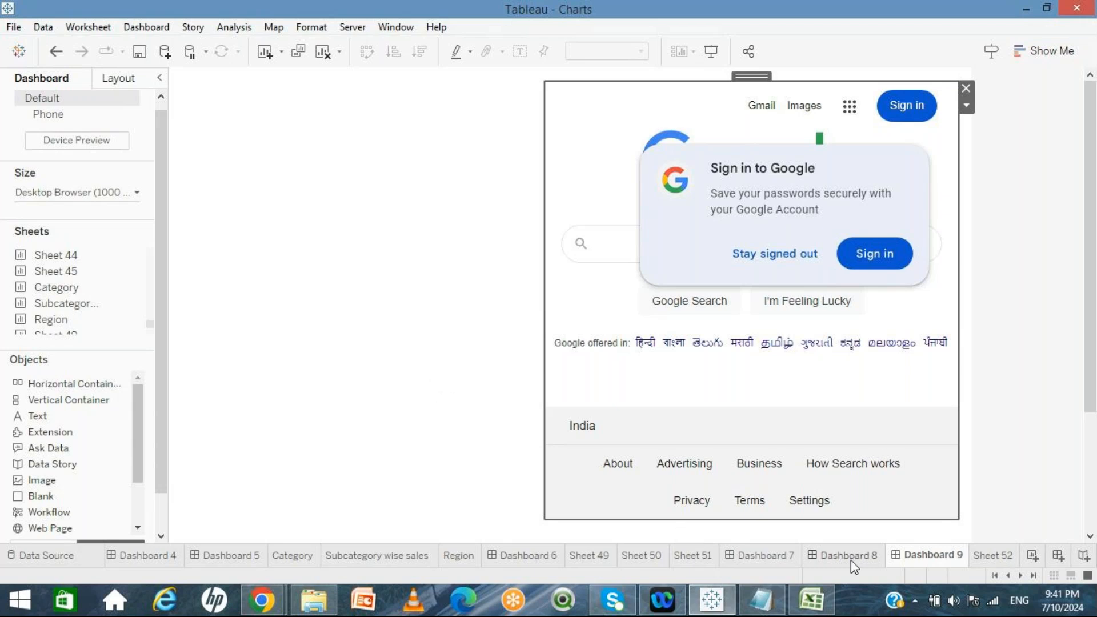
Step: On Sheet 52, use the Sheet1 (URL) data source and place the Websites field on Rows
click(977, 551)
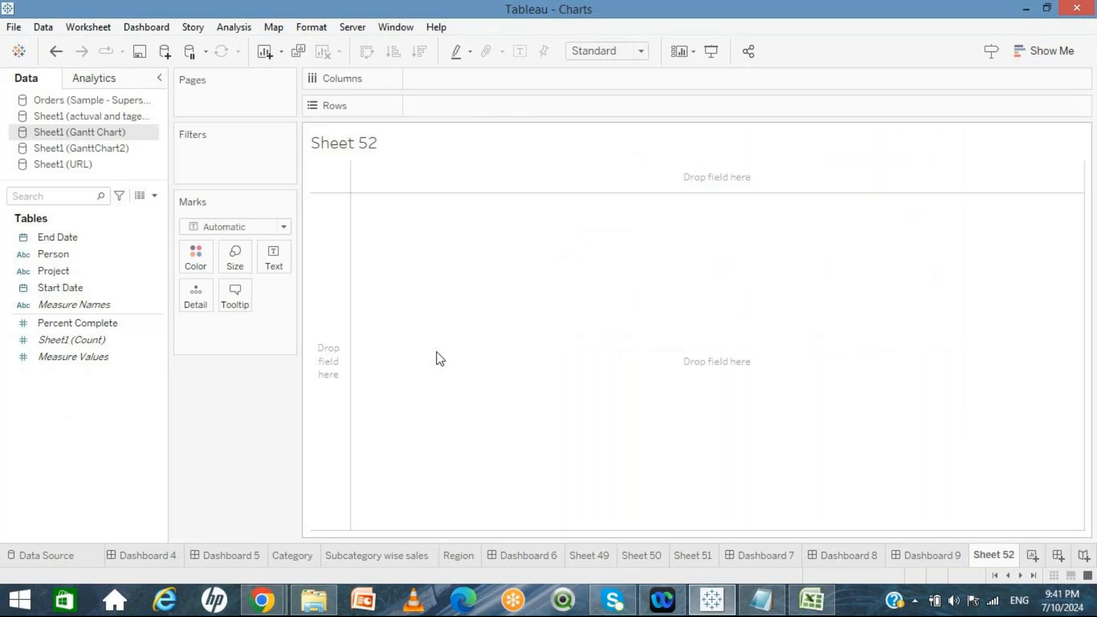
click(73, 166)
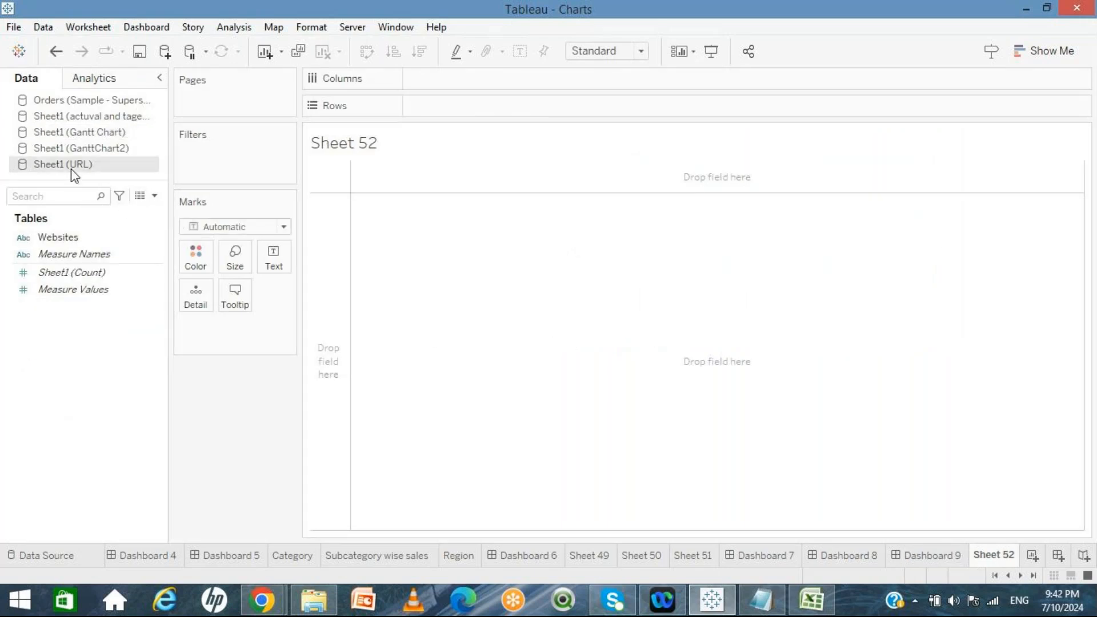
click(60, 238)
drag(60, 249, 467, 119)
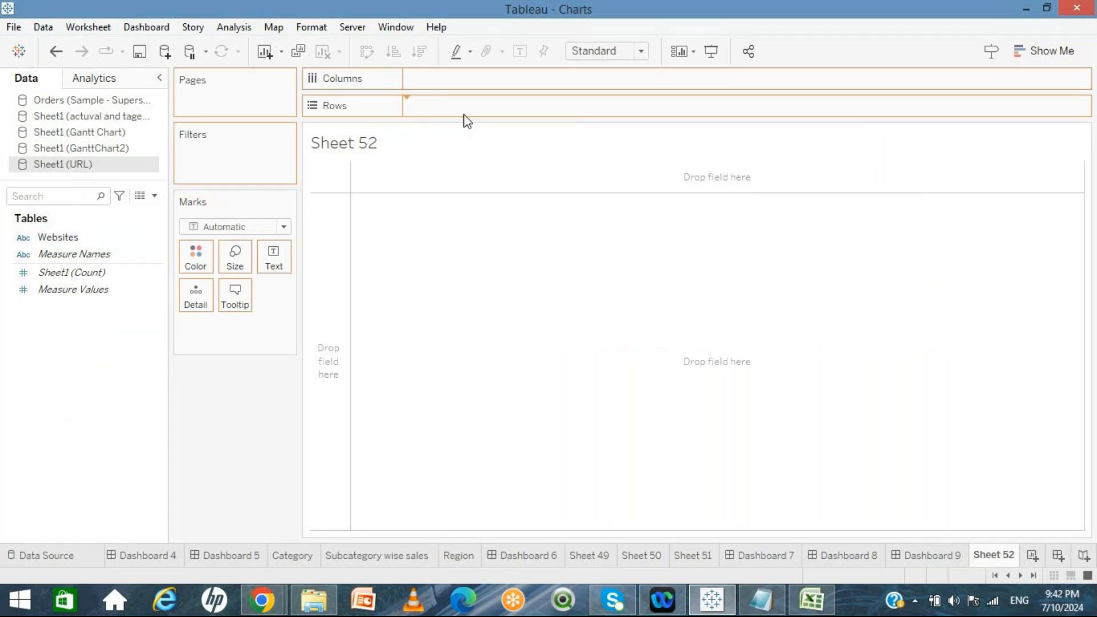
drag(465, 118, 465, 119)
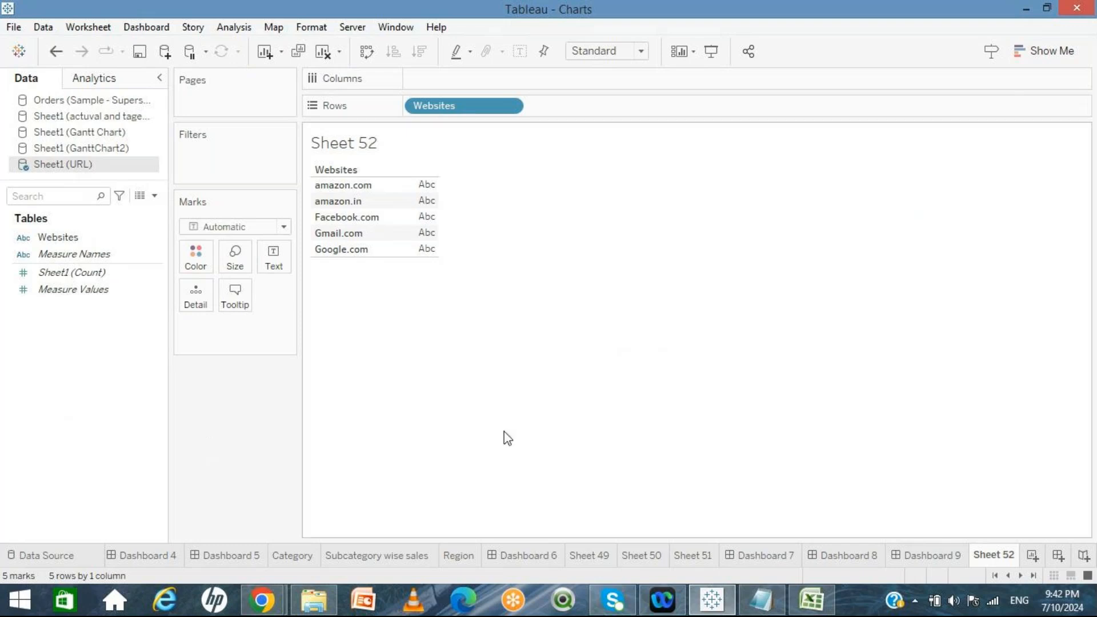
Step: Place Sheet 52 on Dashboard 9 in the empty area to the left of the web page object
click(934, 557)
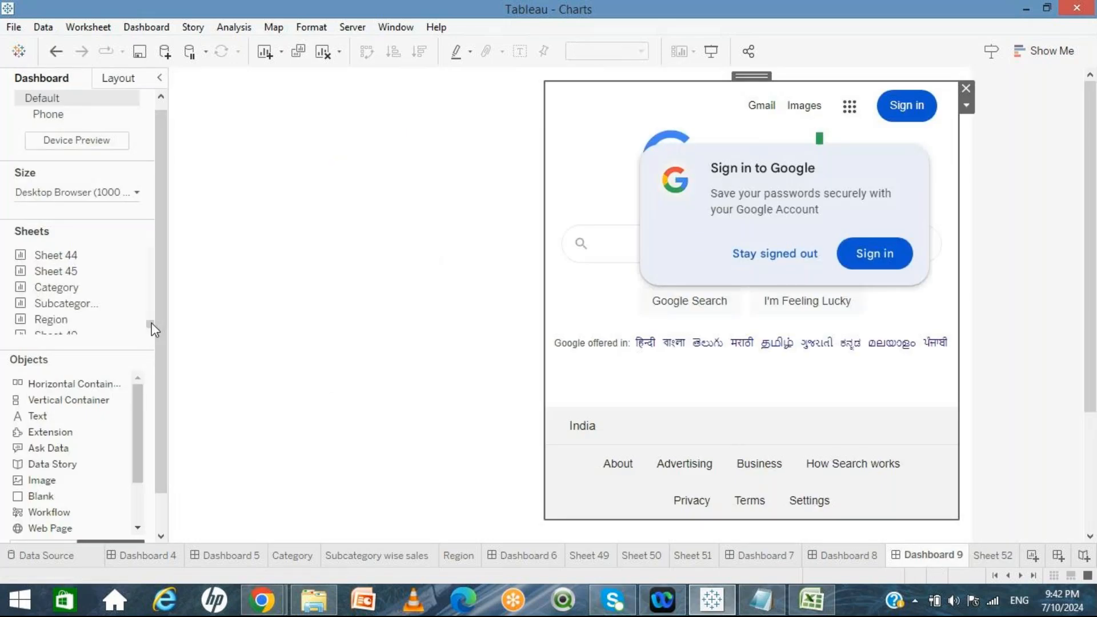
scroll(151, 331, down, 3)
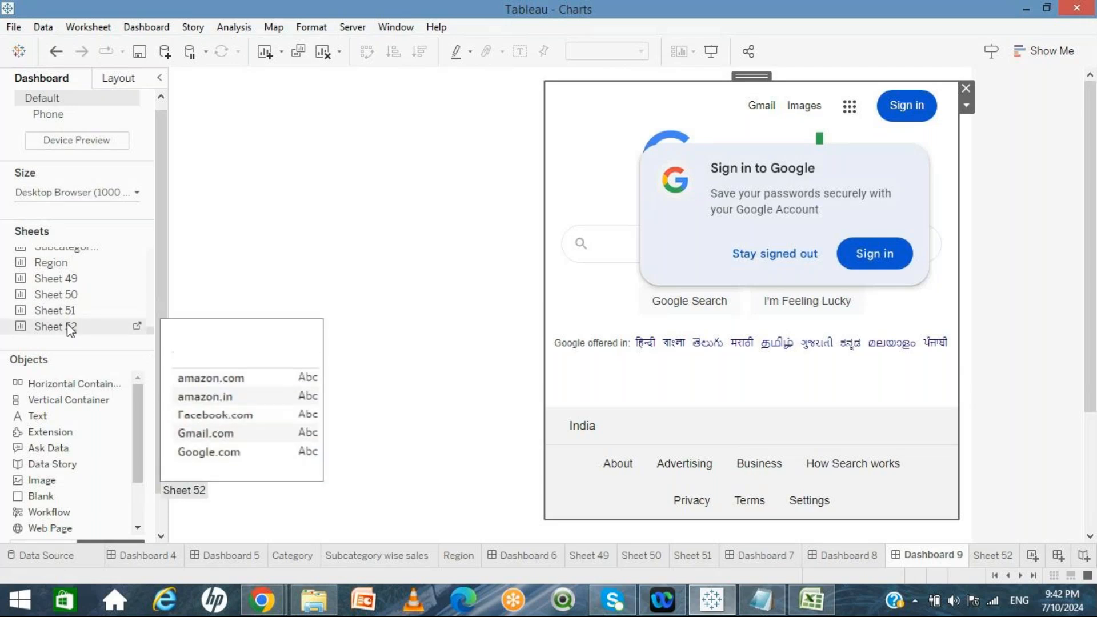
drag(69, 324, 201, 135)
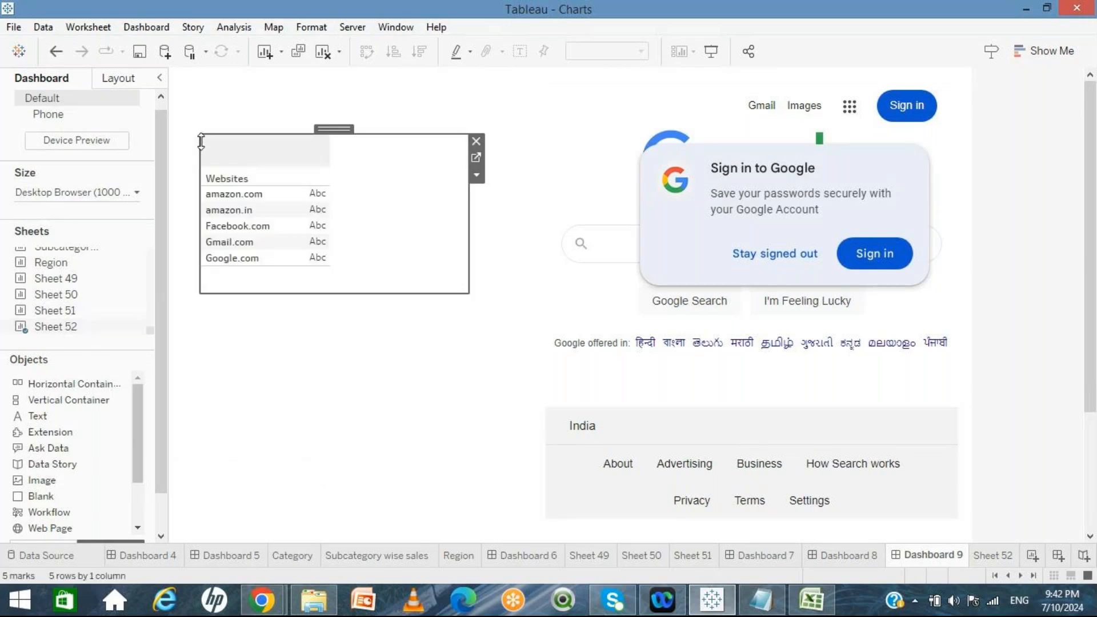
Step: Select the websites in the Sheet 52 list one after another to check whether the web page object responds
click(217, 198)
click(217, 197)
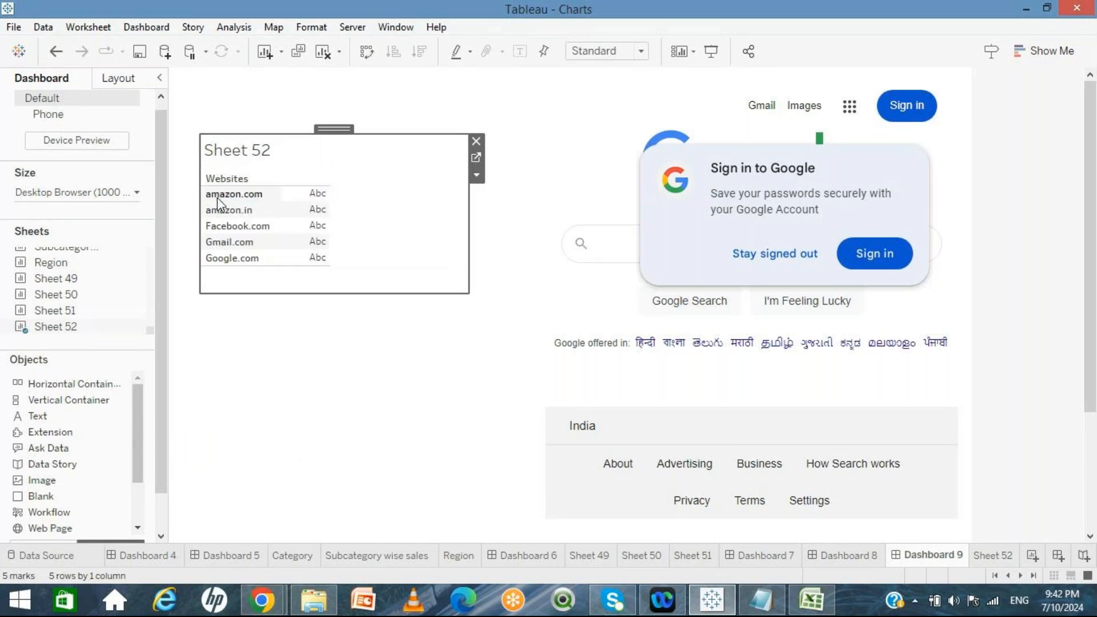
click(217, 210)
click(220, 228)
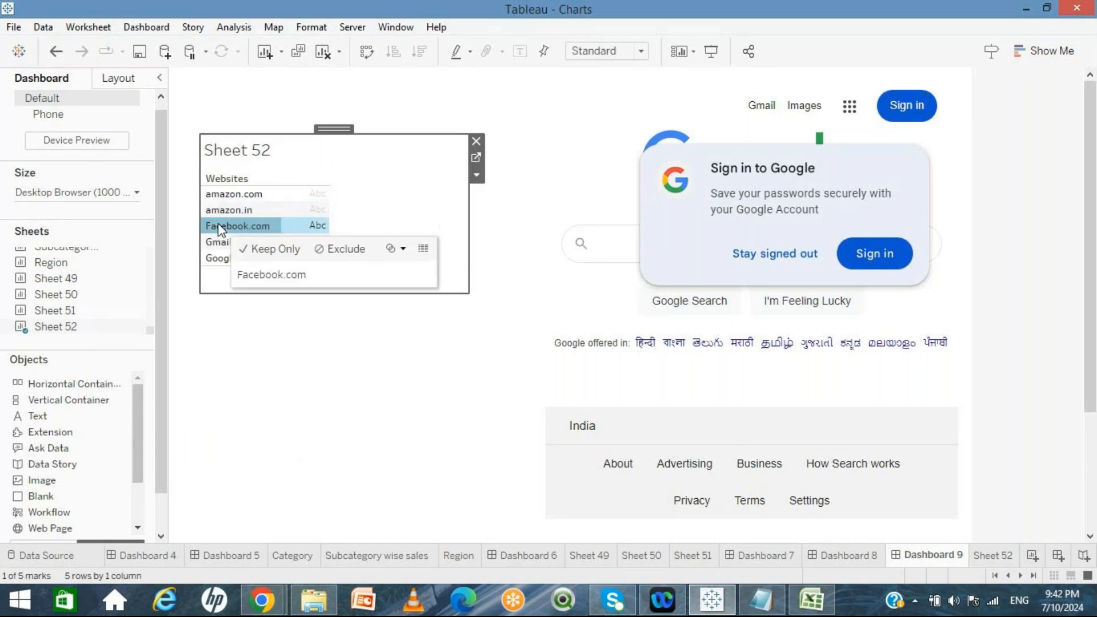
click(220, 242)
click(220, 258)
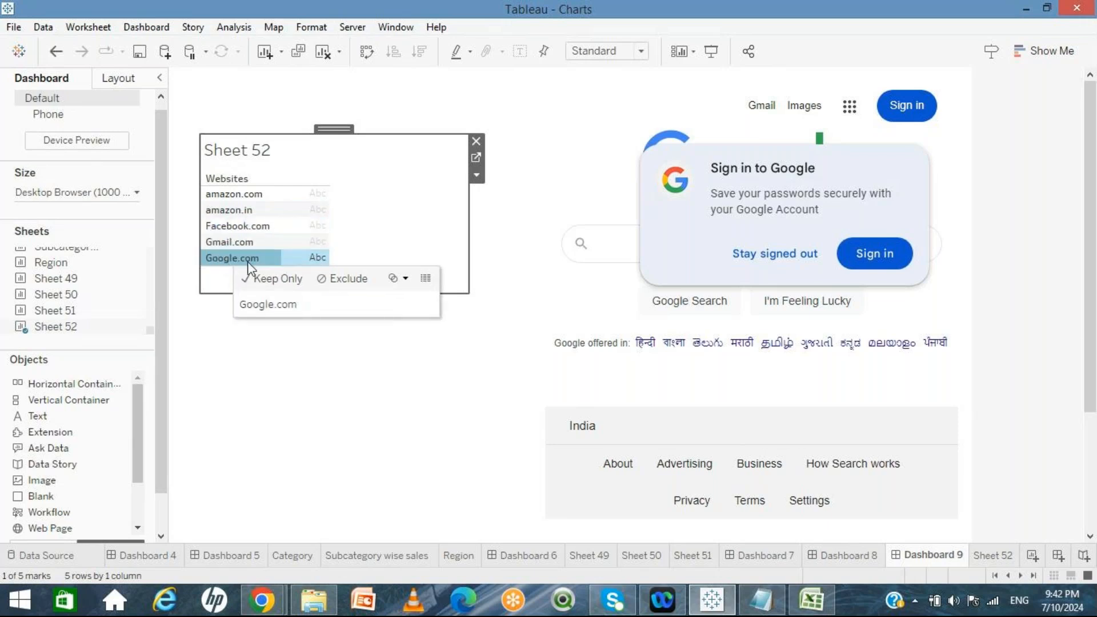
Step: Review the URL set for the web page object, and select Gmail.com in the website list to test the page's response
click(559, 304)
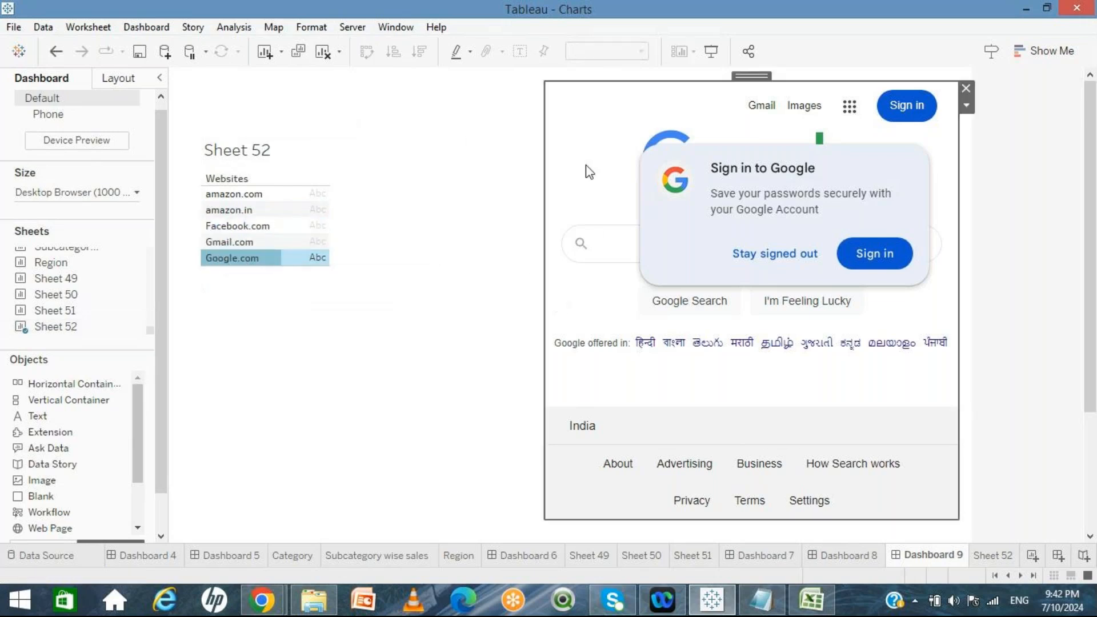
click(965, 106)
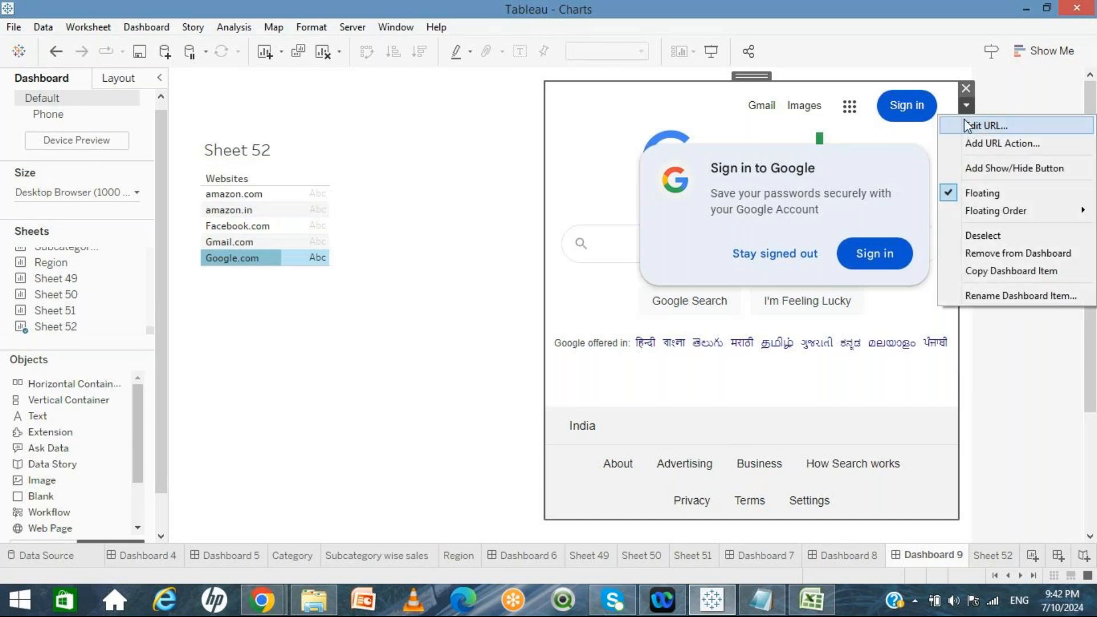
click(607, 204)
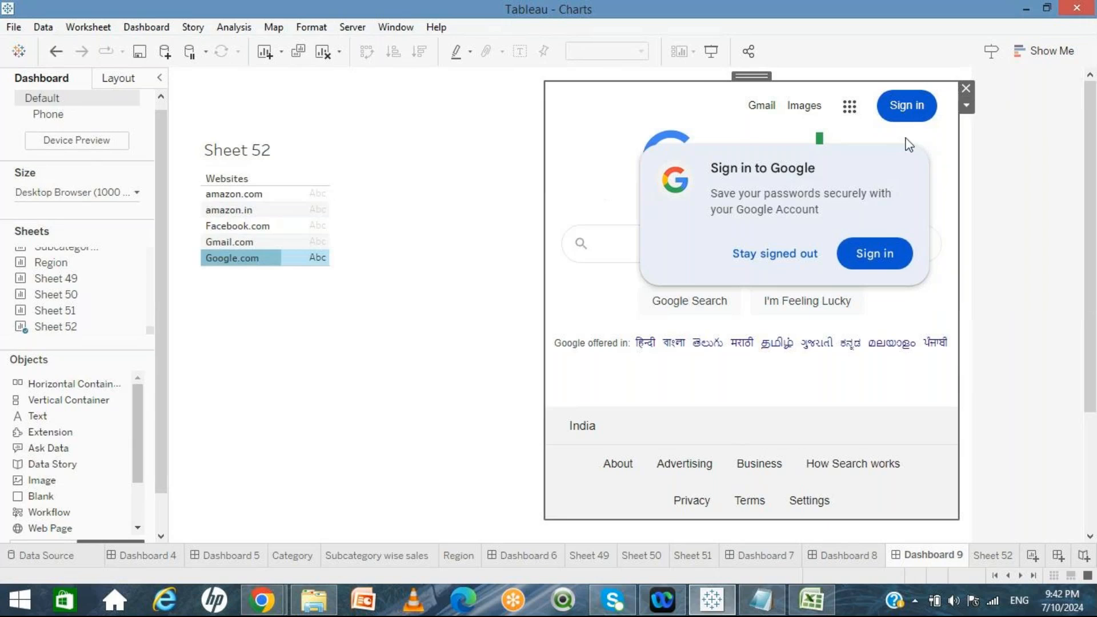
click(967, 106)
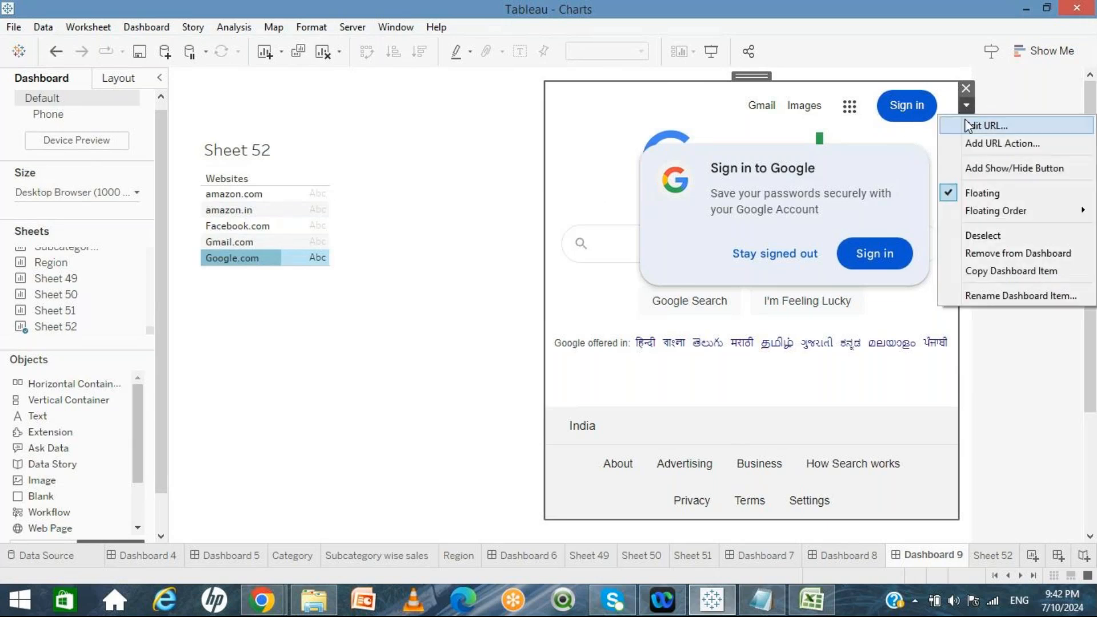
click(979, 125)
double_click(431, 290)
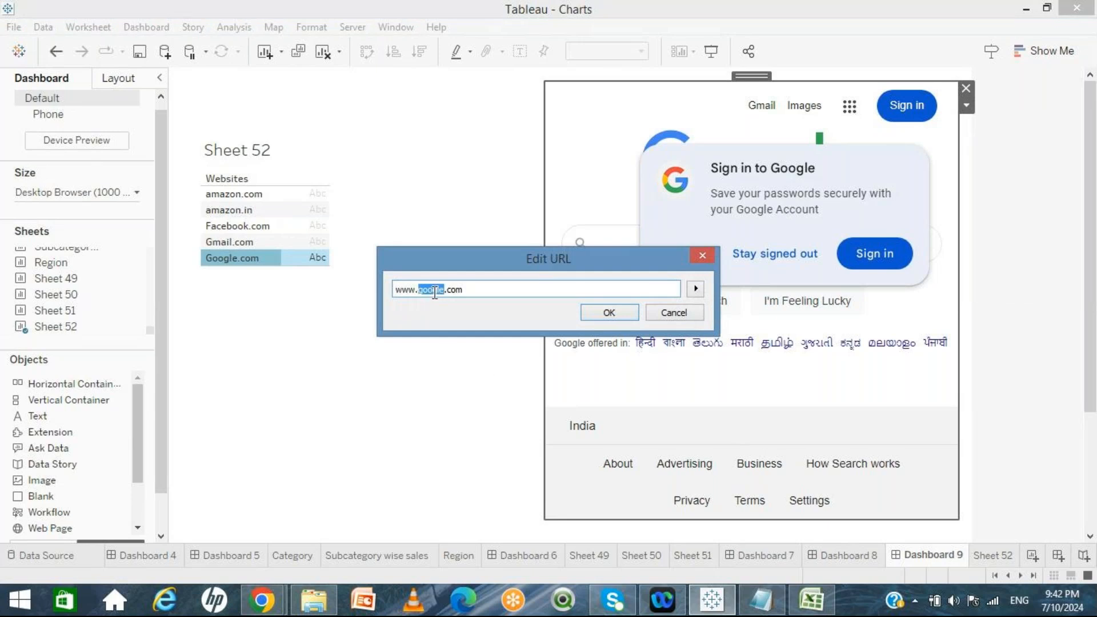
click(473, 290)
click(608, 312)
click(407, 396)
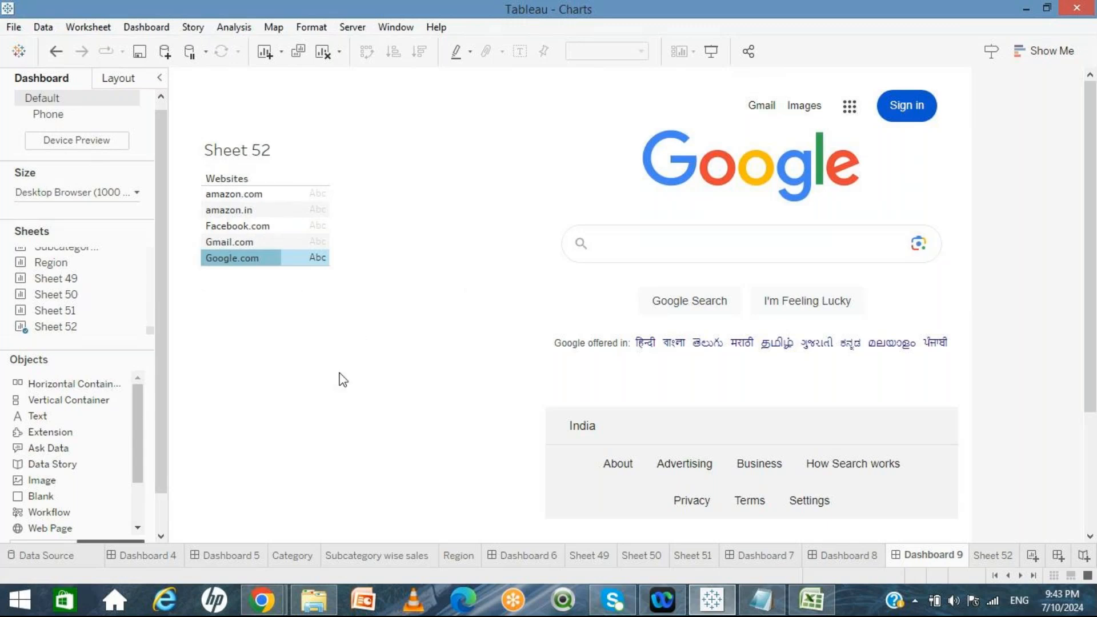
click(230, 241)
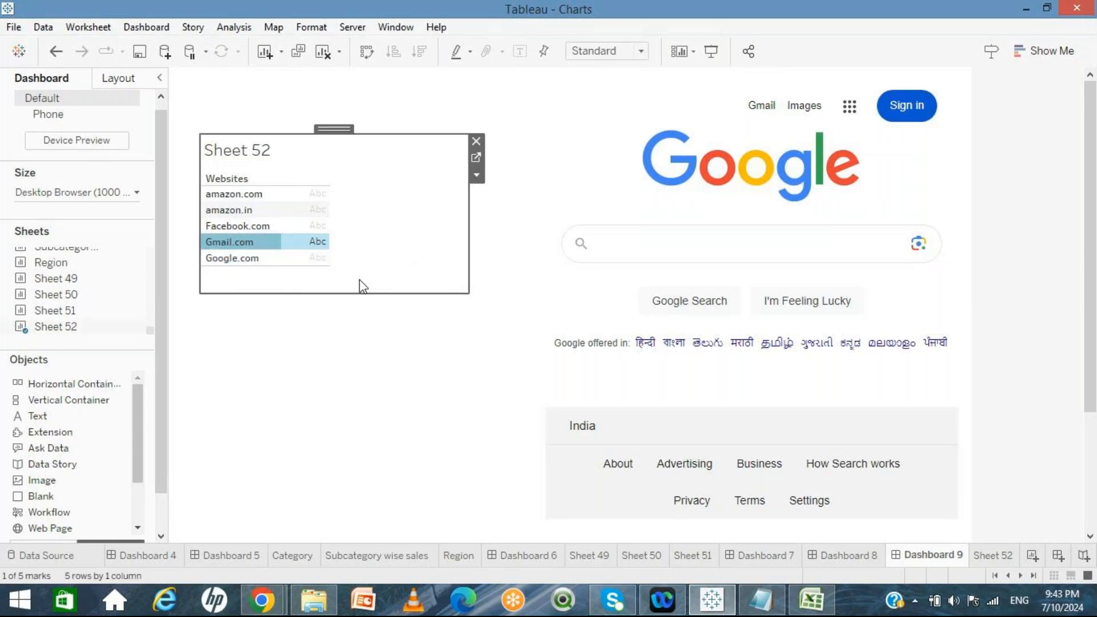
click(615, 285)
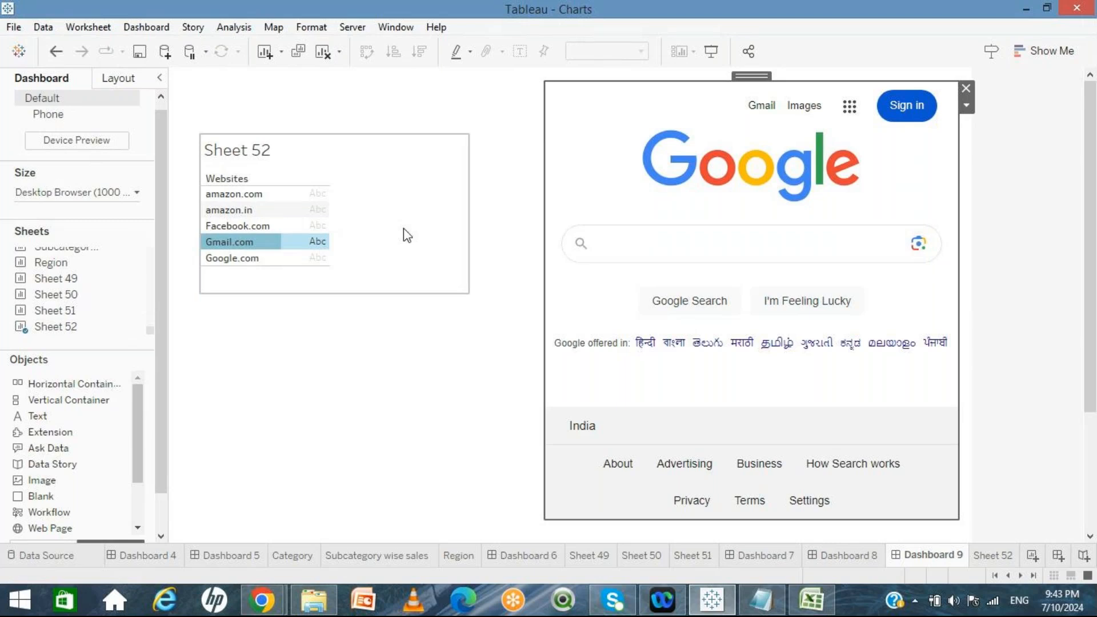
Step: Open the dashboard actions and remove the Highlight1 action from the workbook
click(157, 28)
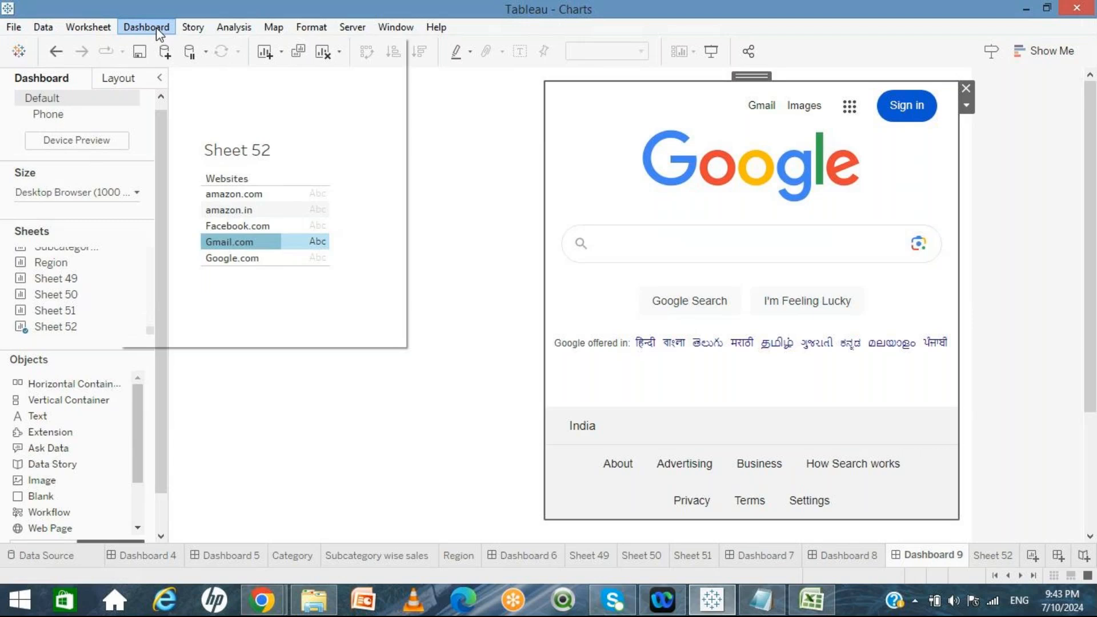
click(171, 250)
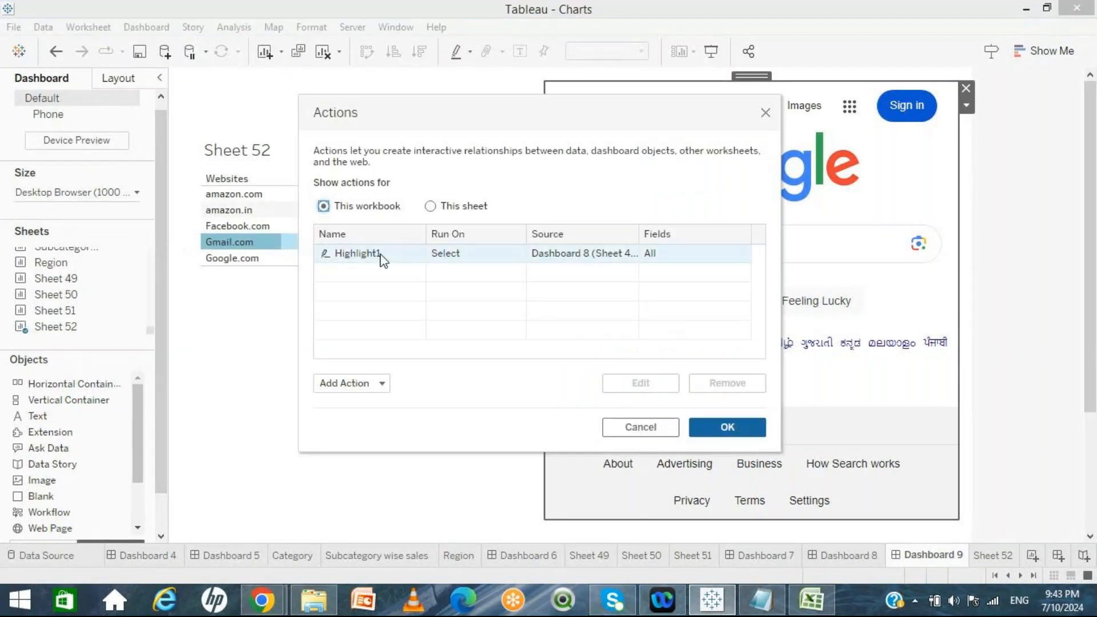
click(717, 389)
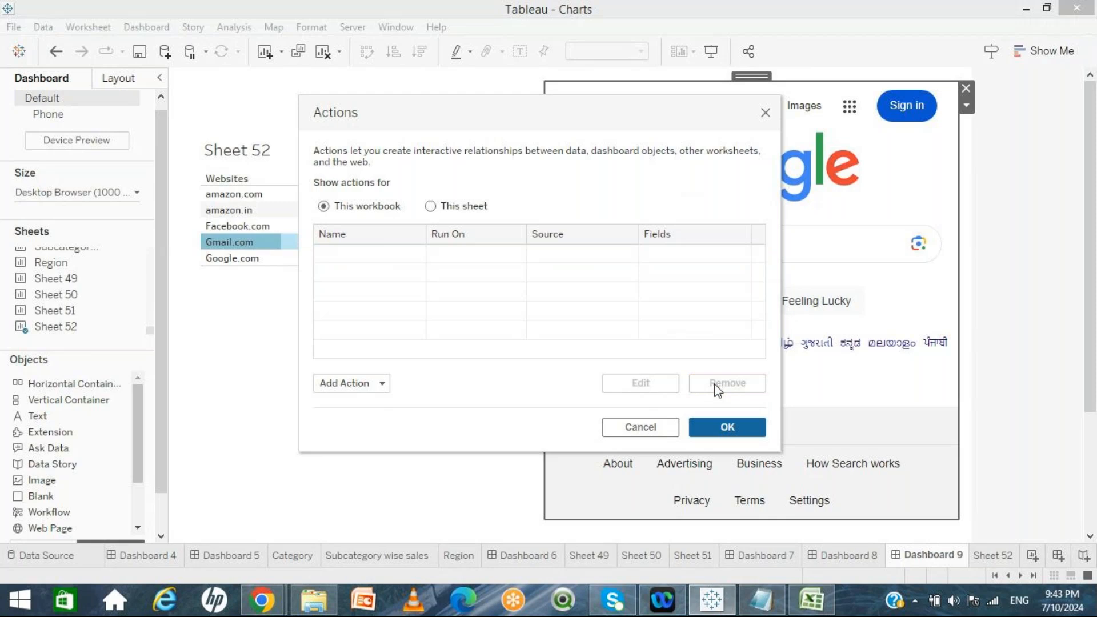
Step: Add a URL action for Sheet 52 on Dashboard 9 that runs on Select and uses the Websites field as its URL
click(358, 383)
click(358, 313)
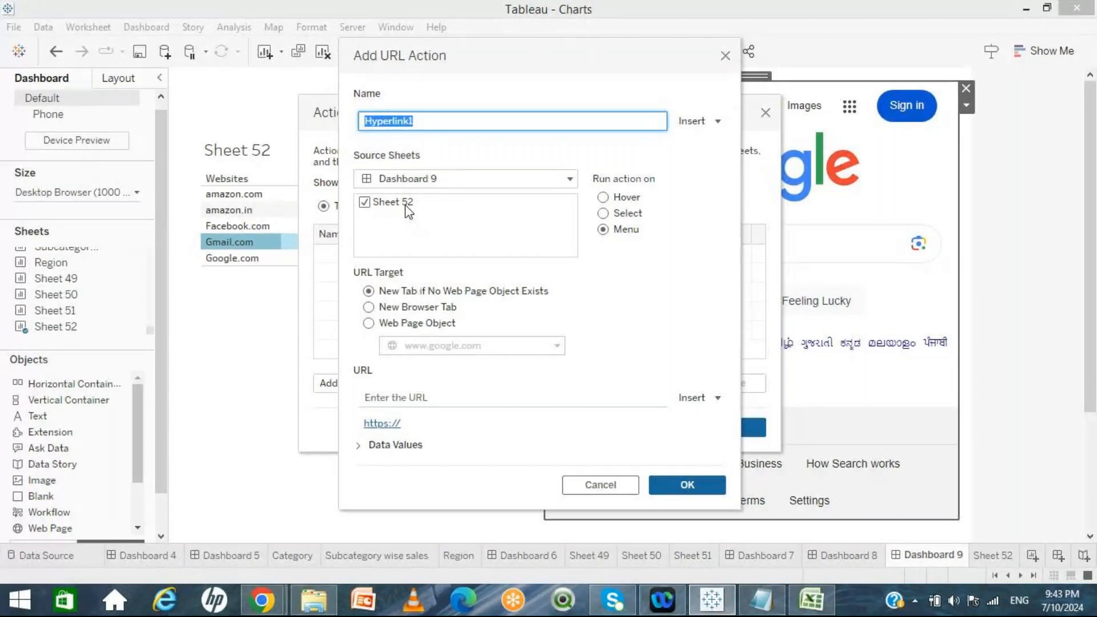
click(606, 214)
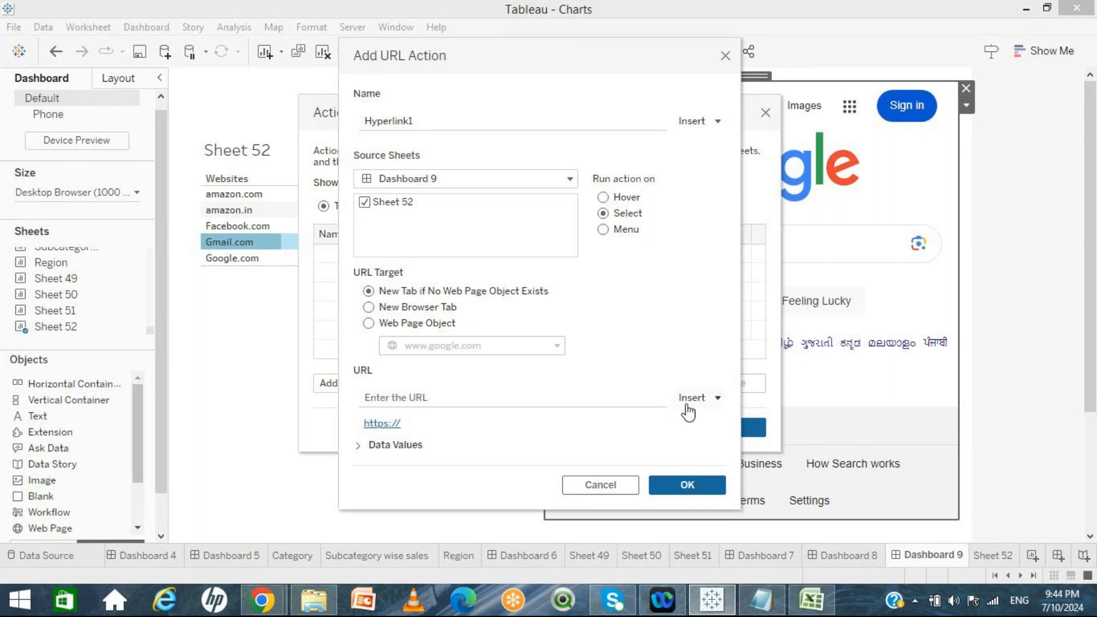
click(717, 398)
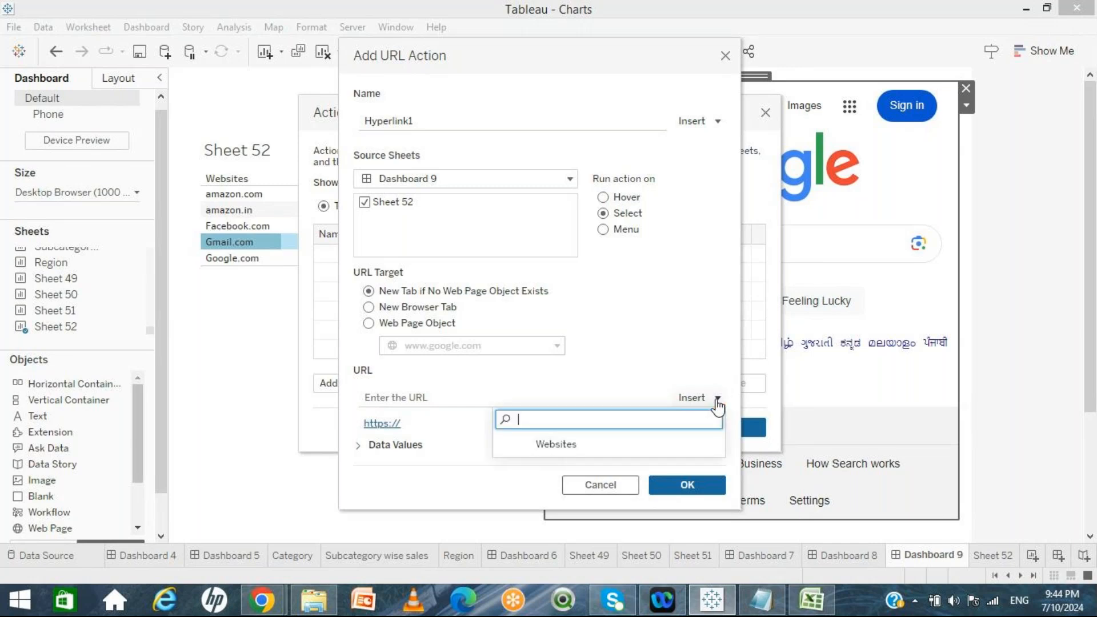
click(566, 445)
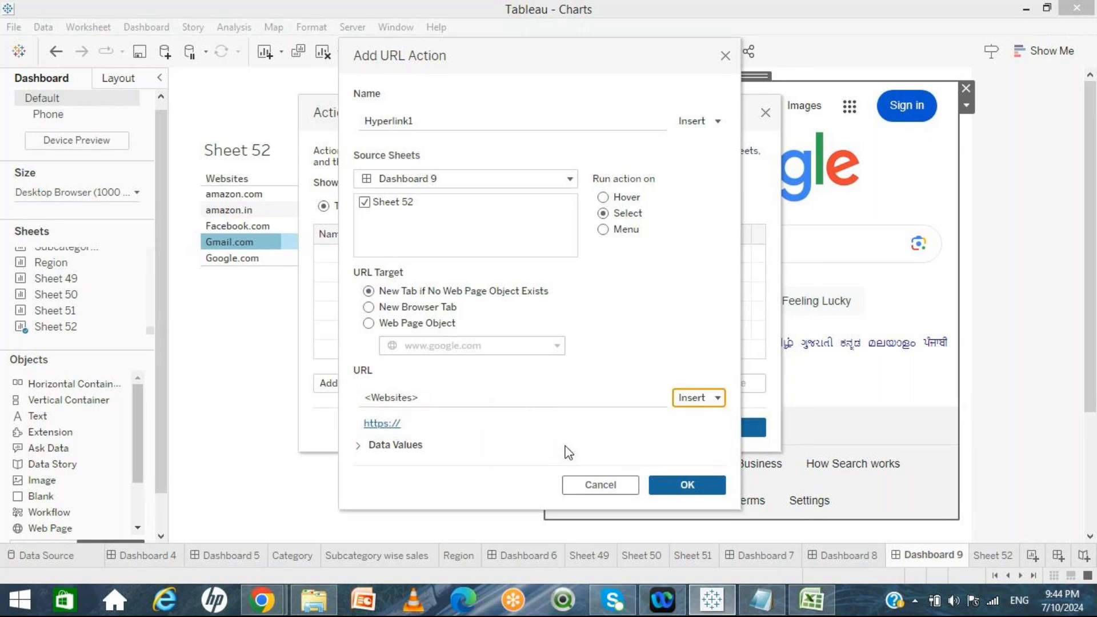
click(502, 395)
click(502, 395)
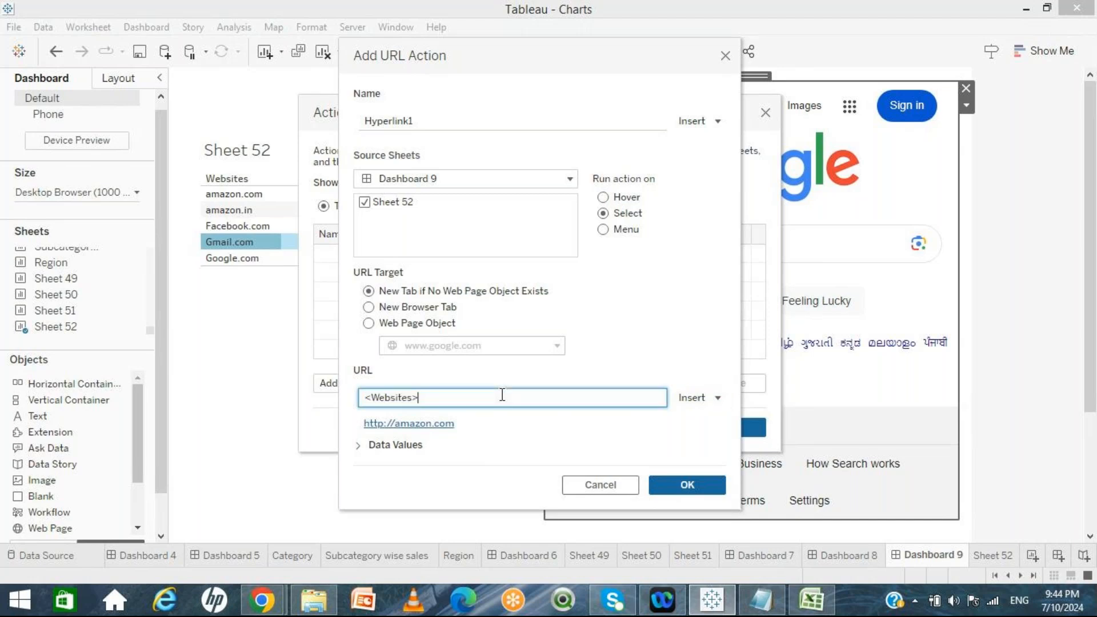
key(Home)
text(www.)
key(End)
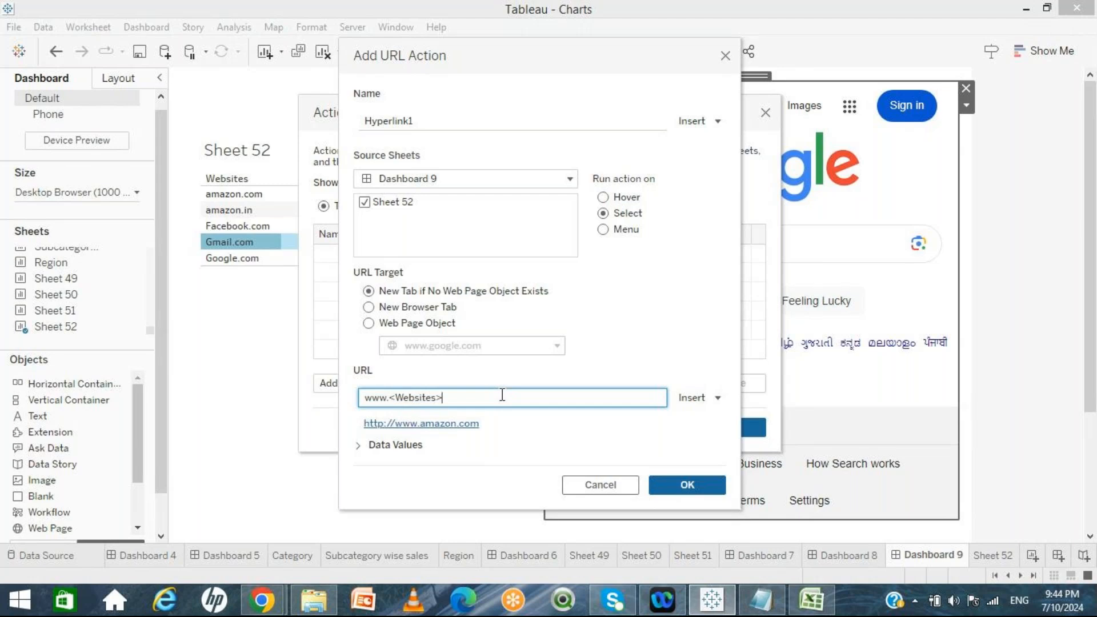
key(ctrl+a)
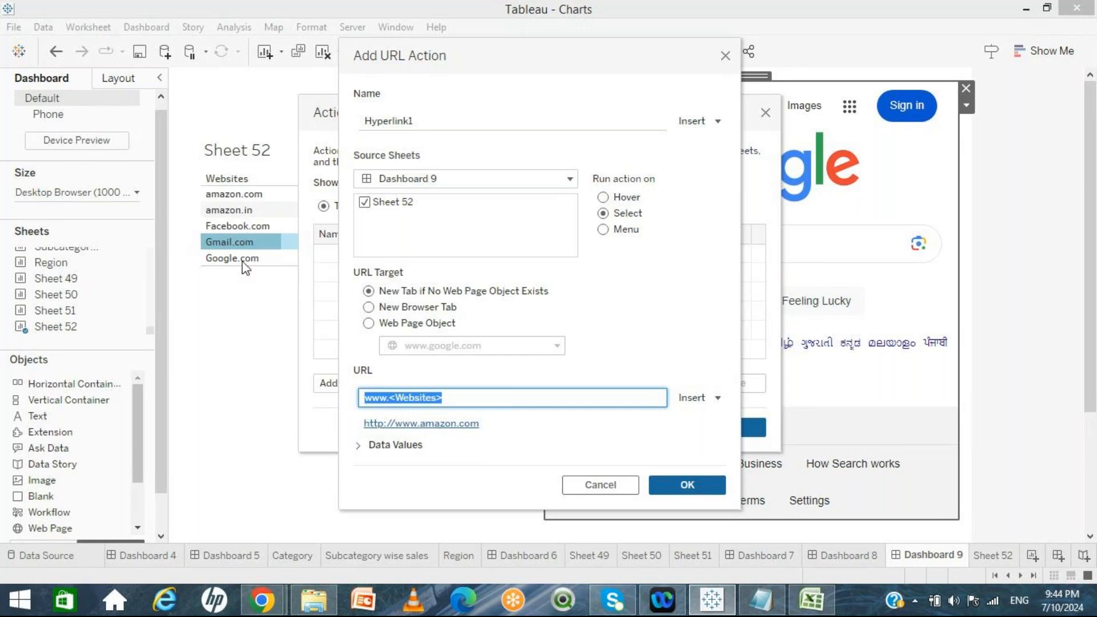
click(392, 397)
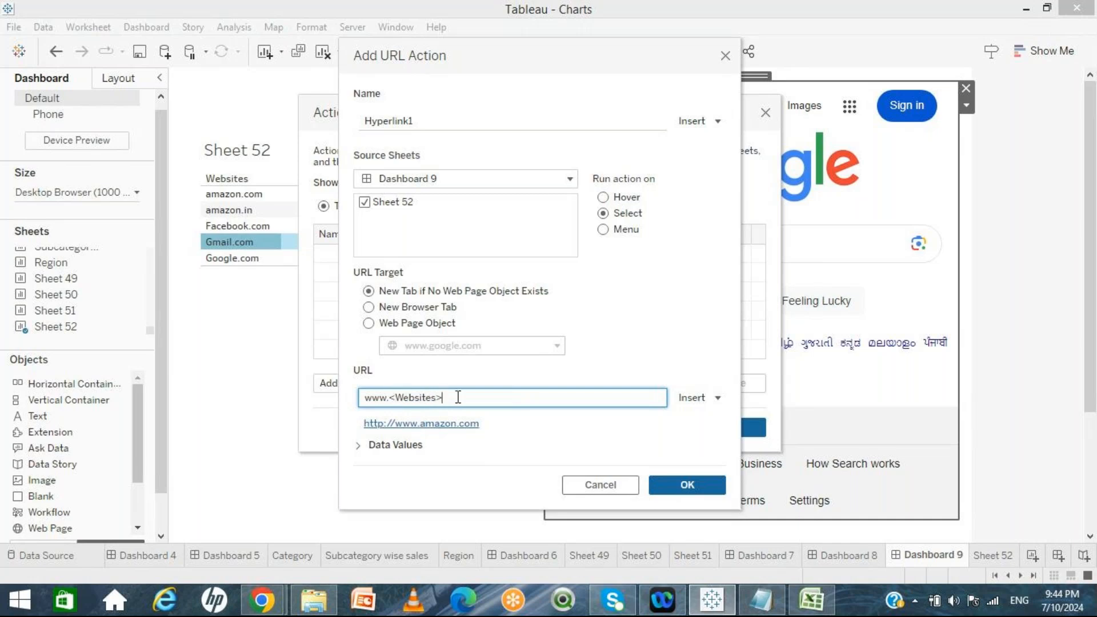
double_click(412, 402)
text(fi)
key(BackSpace)
key(BackSpace)
key(BackSpace)
key(BackSpace)
key(BackSpace)
key(BackSpace)
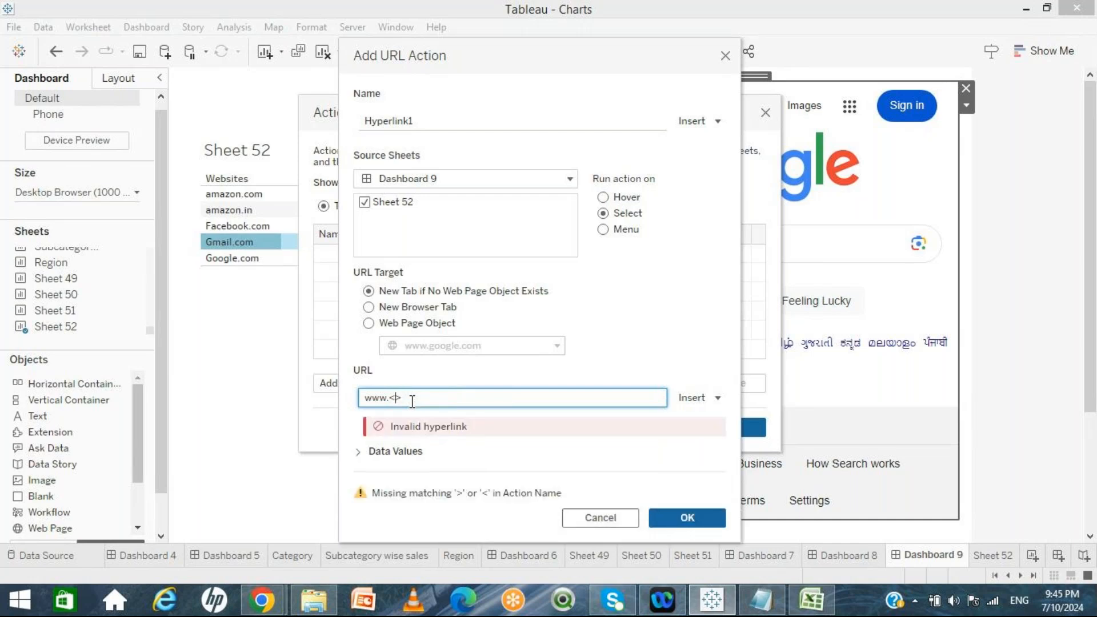
key(BackSpace)
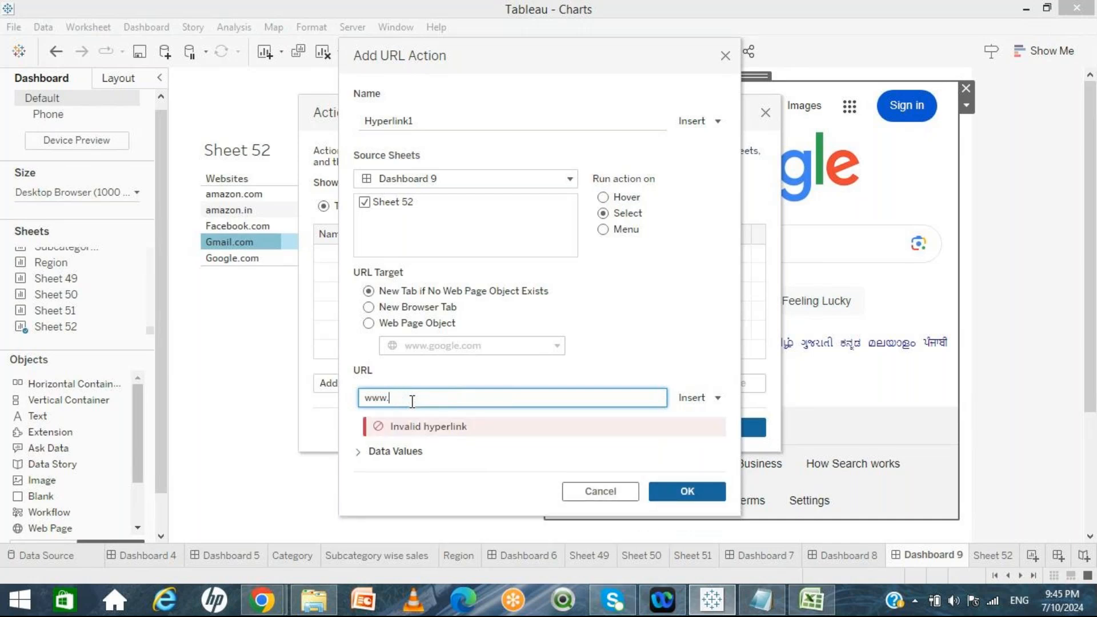
click(716, 398)
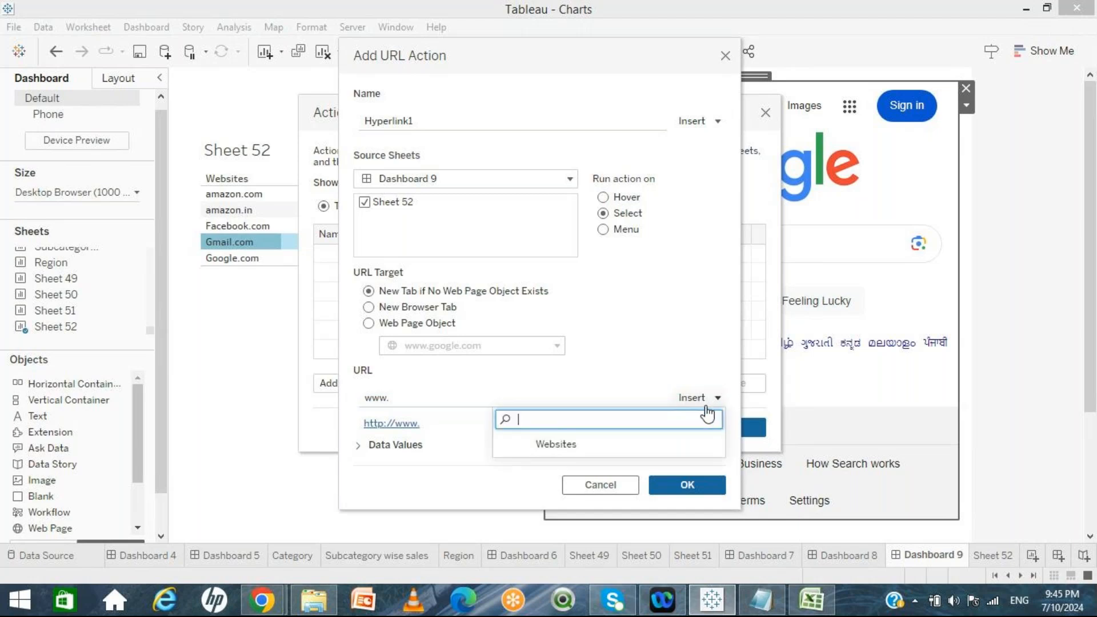
click(570, 446)
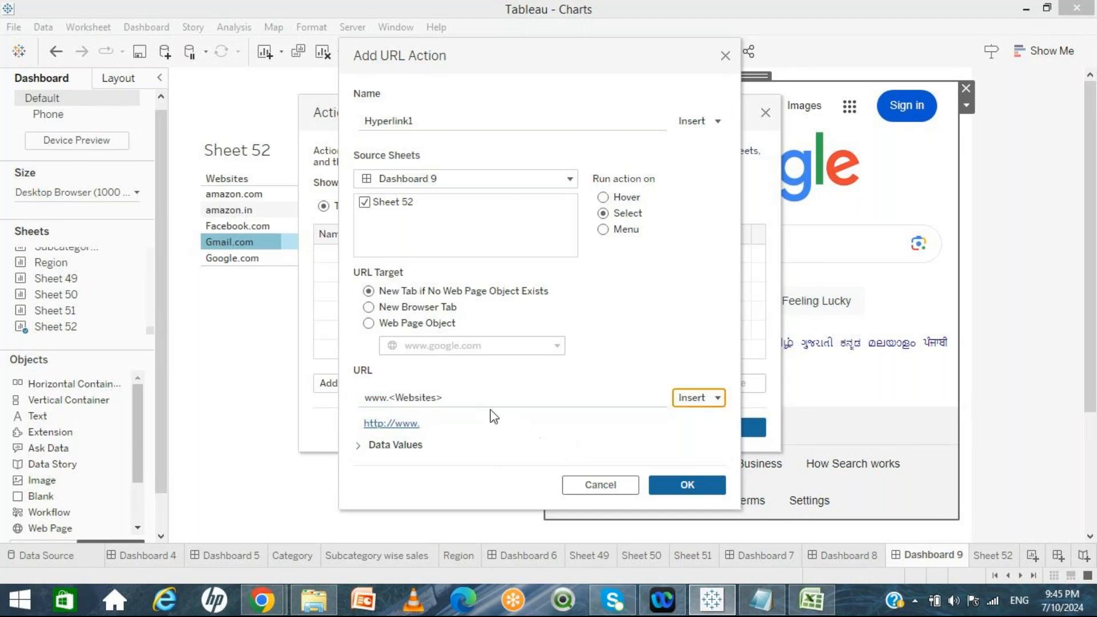
Step: Switch to the URL workbook in Excel and replace the column heading in cell A1 with a person's name
click(811, 600)
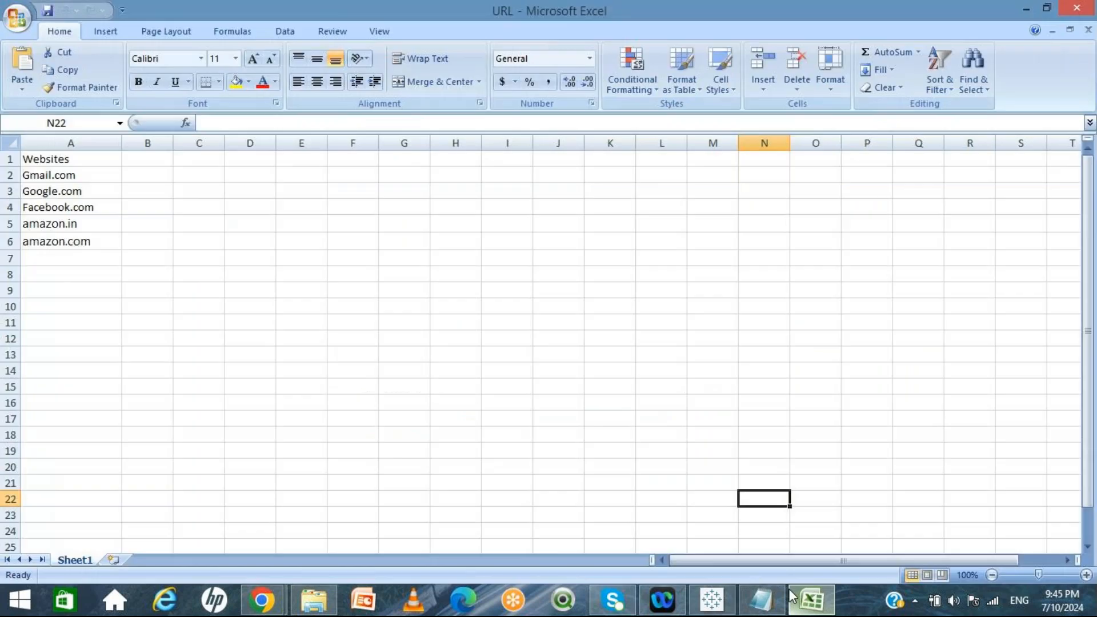
click(82, 159)
text(Abhi)
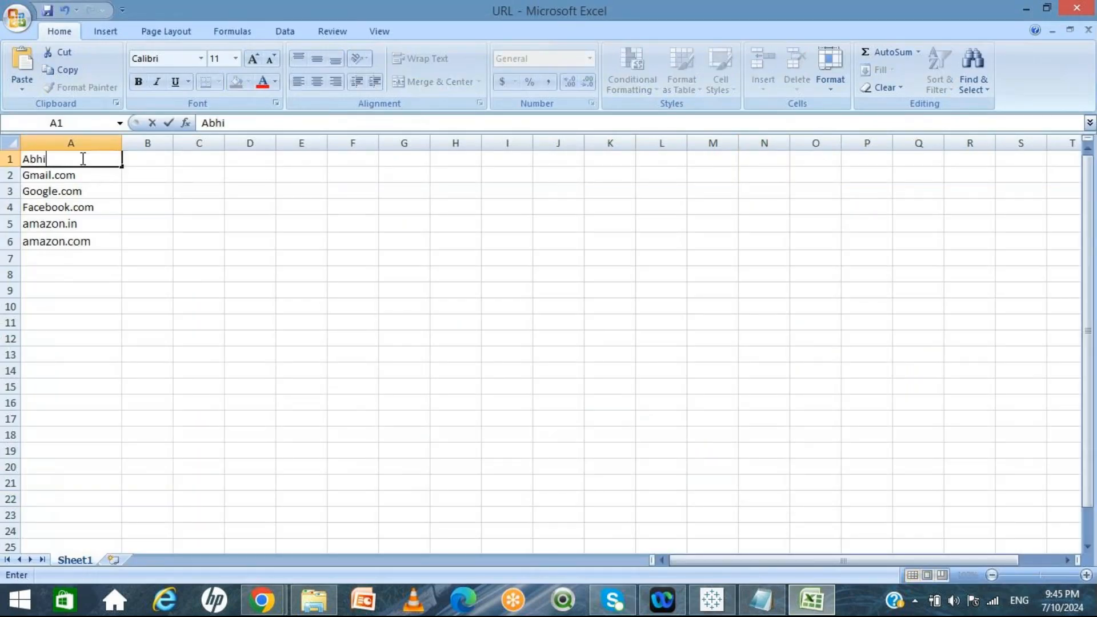
text(it)
click(231, 335)
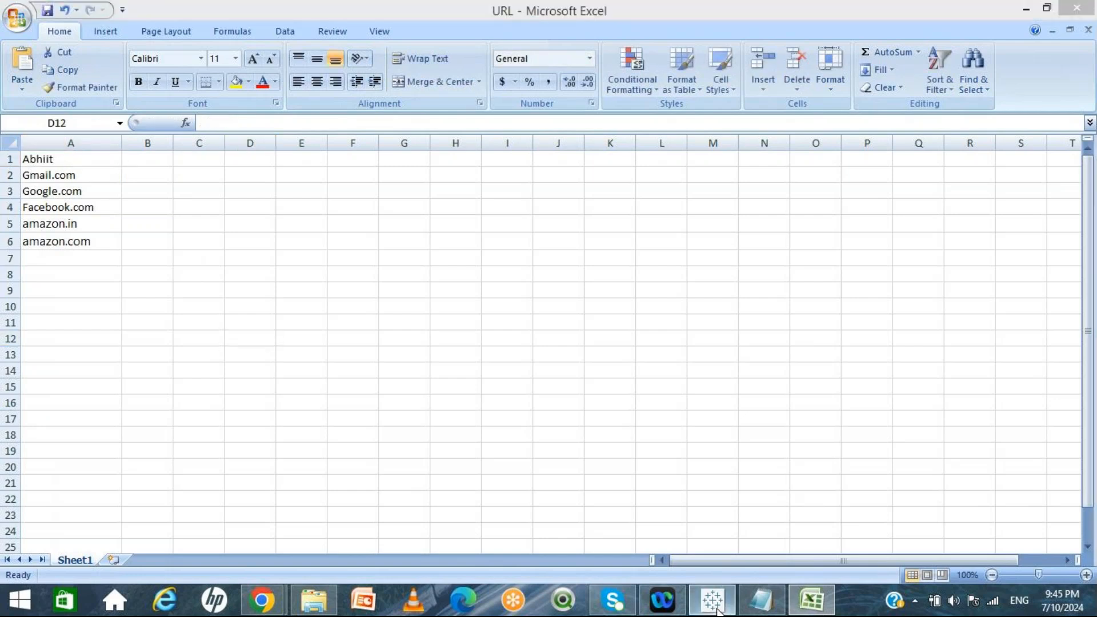
Step: Return to Tableau and try replacing the Websites field name in the action's URL with the person's name
click(713, 602)
triple_click(423, 400)
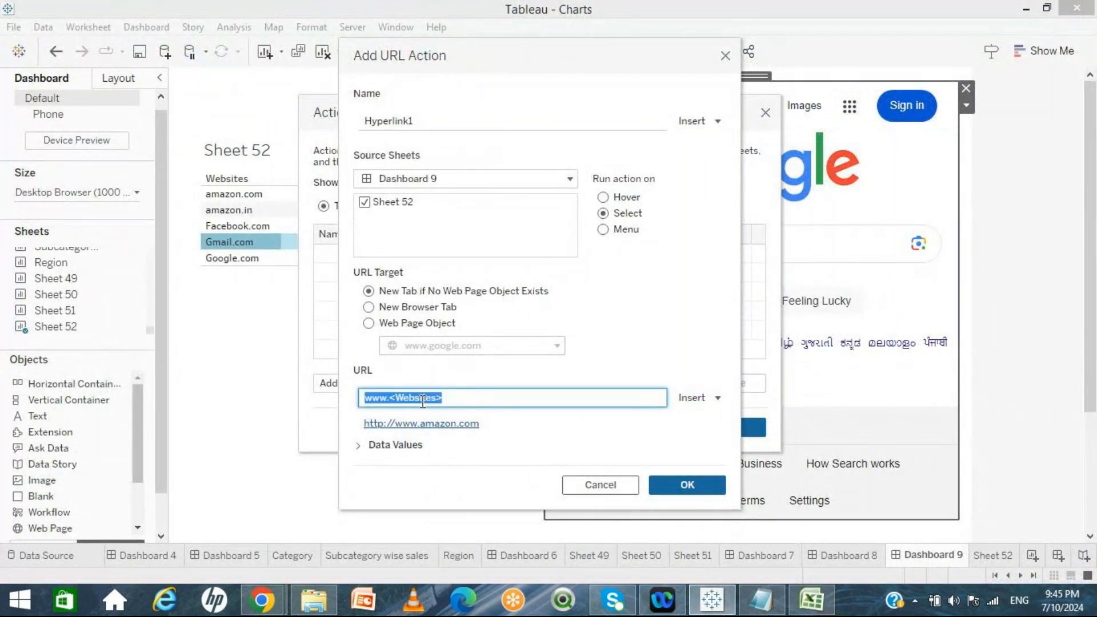
double_click(423, 400)
text(Abhijit)
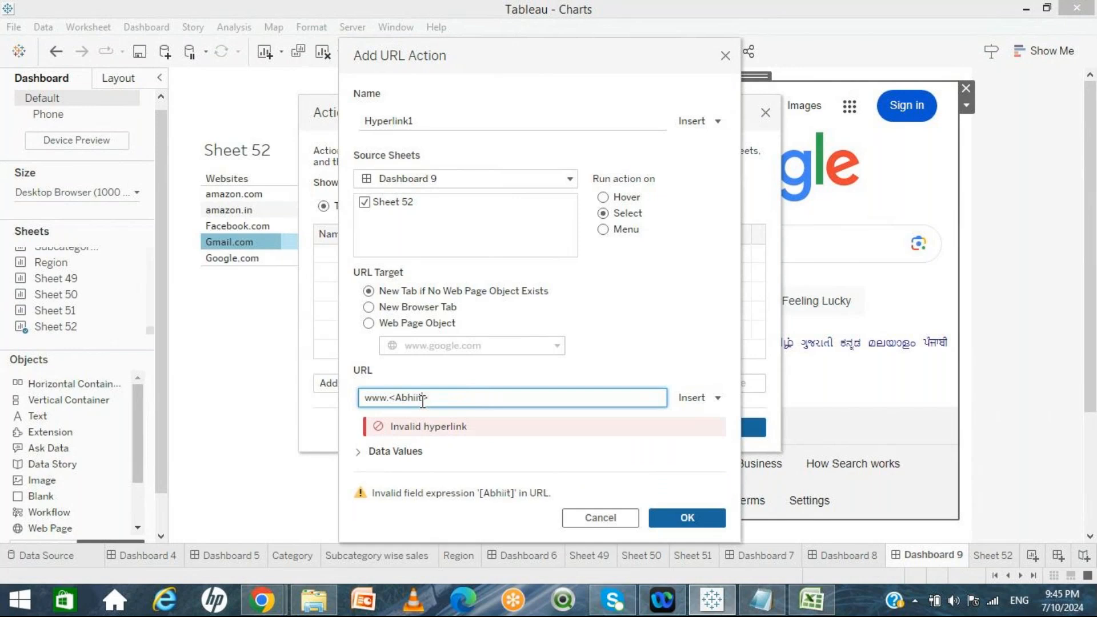
key(BackSpace)
key(BackSpace)
key(BackSpace)
key(BackSpace)
key(BackSpace)
key(BackSpace)
key(Delete)
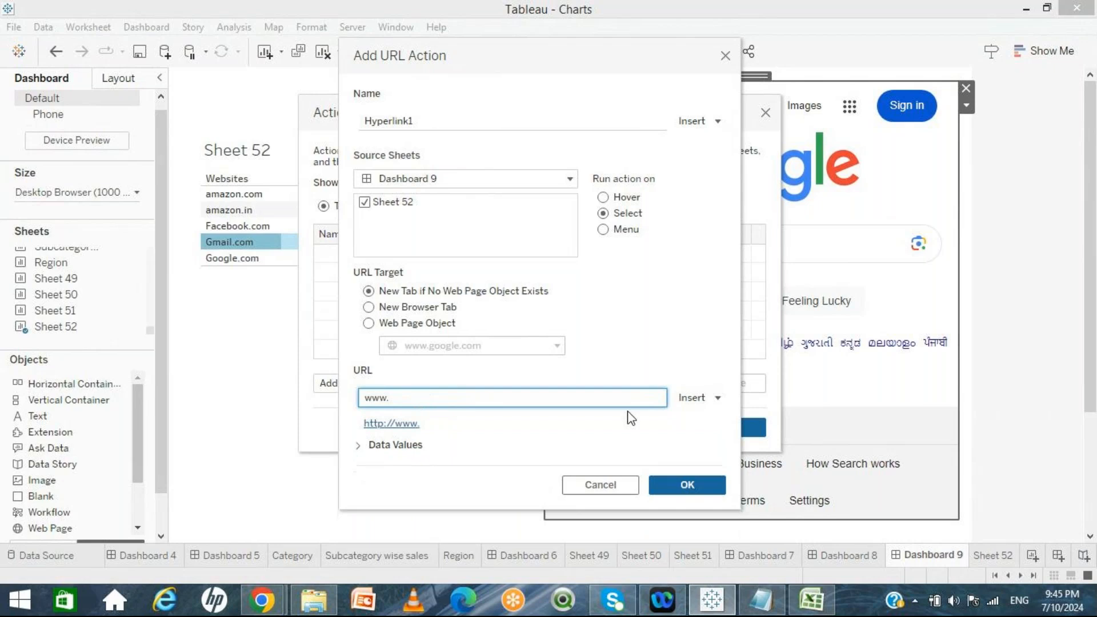
click(717, 401)
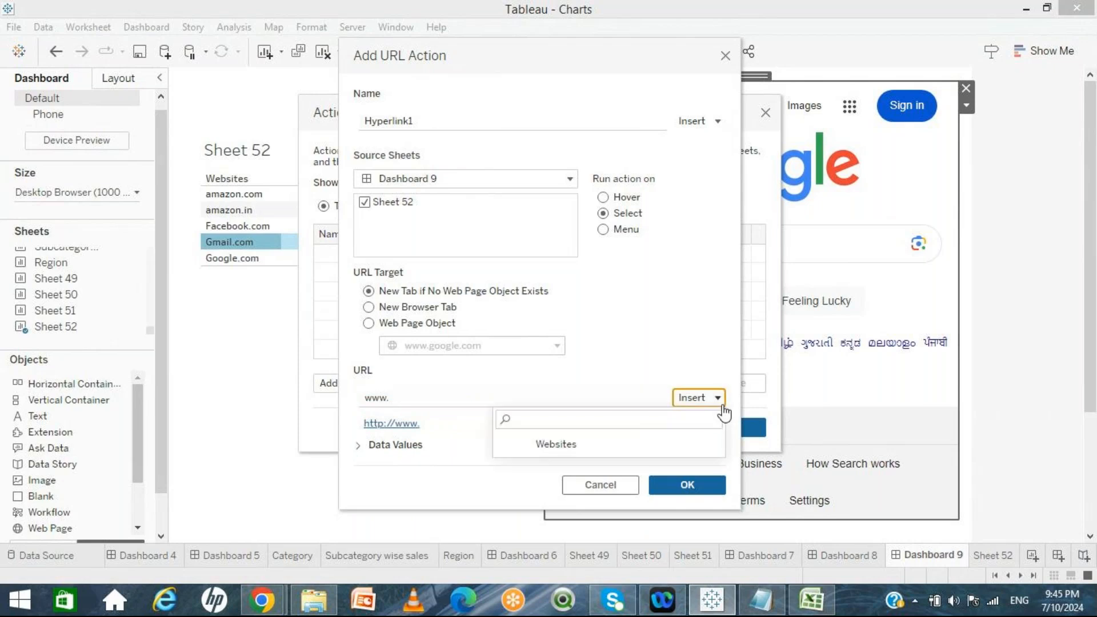
click(594, 444)
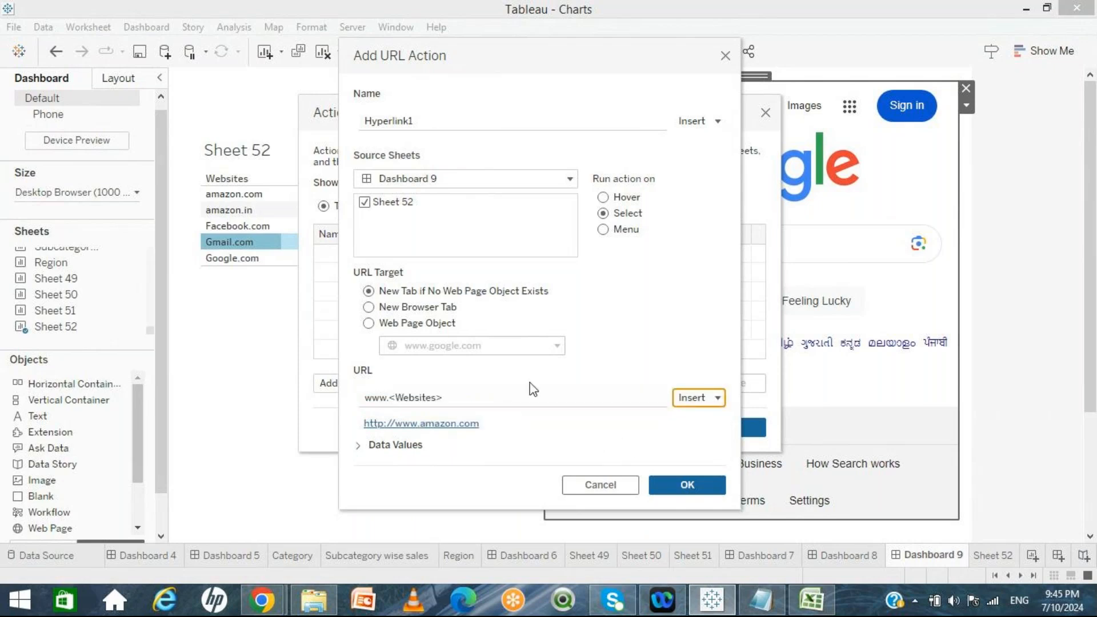
triple_click(520, 397)
key(ctrl+c)
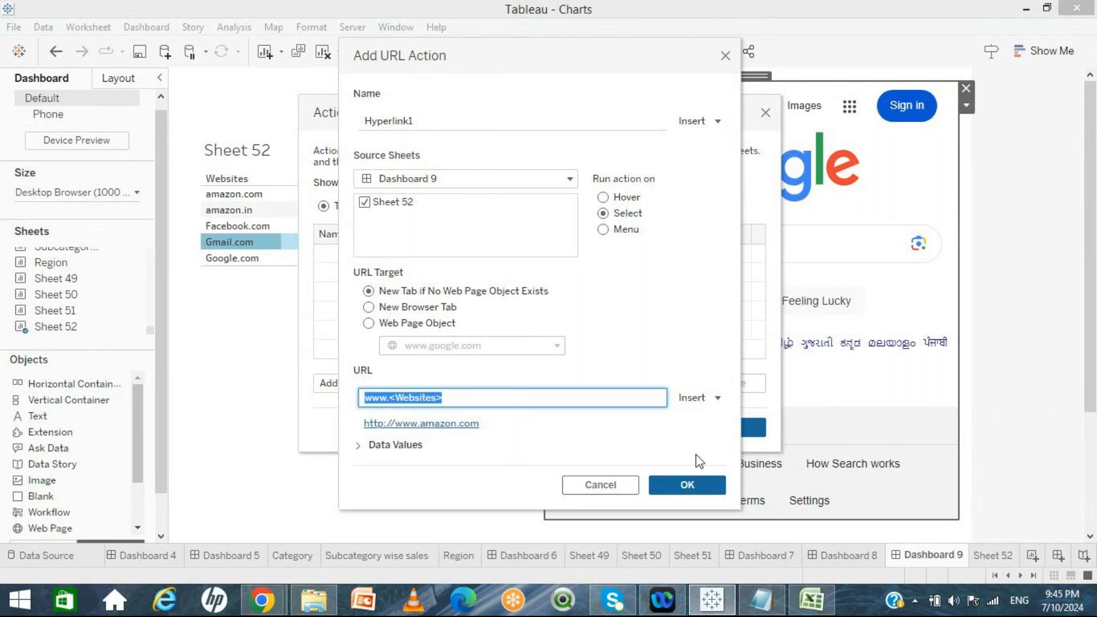
click(679, 484)
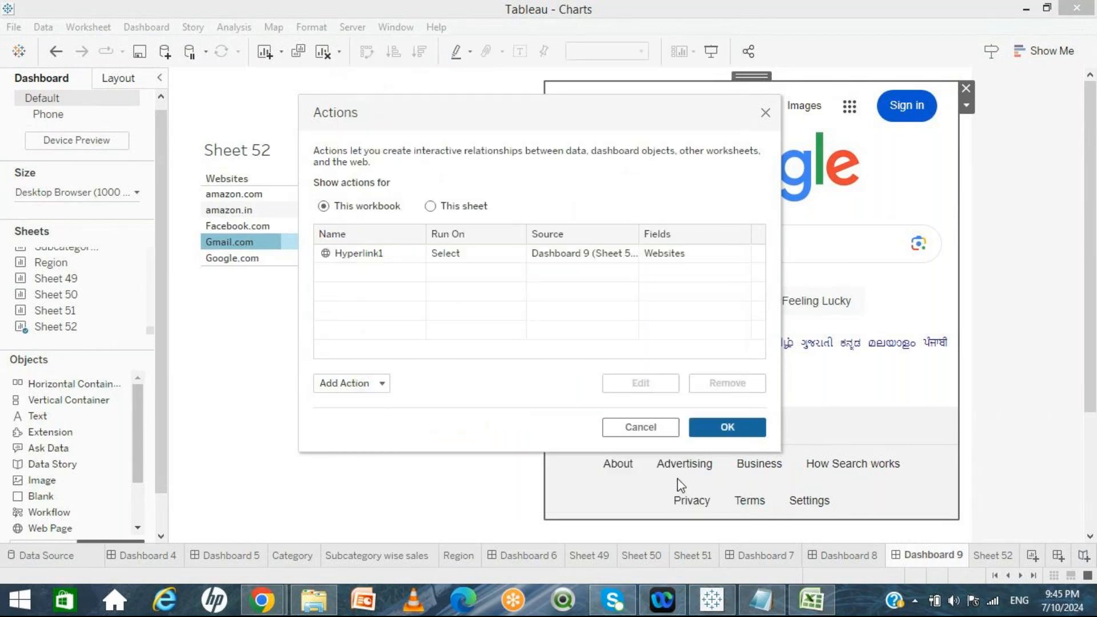
click(726, 426)
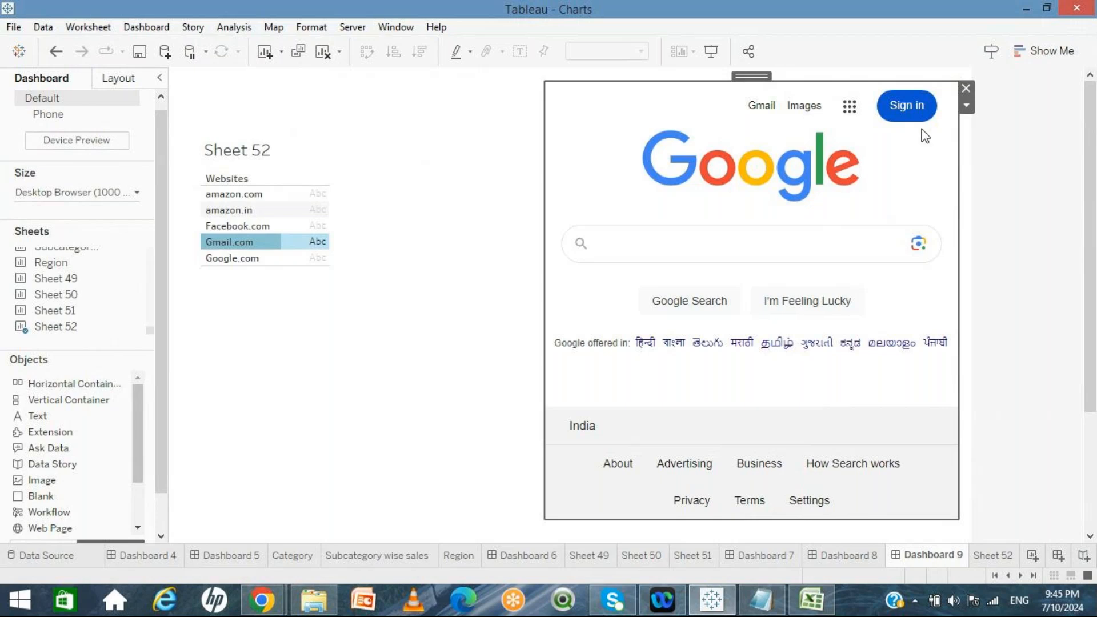
click(967, 106)
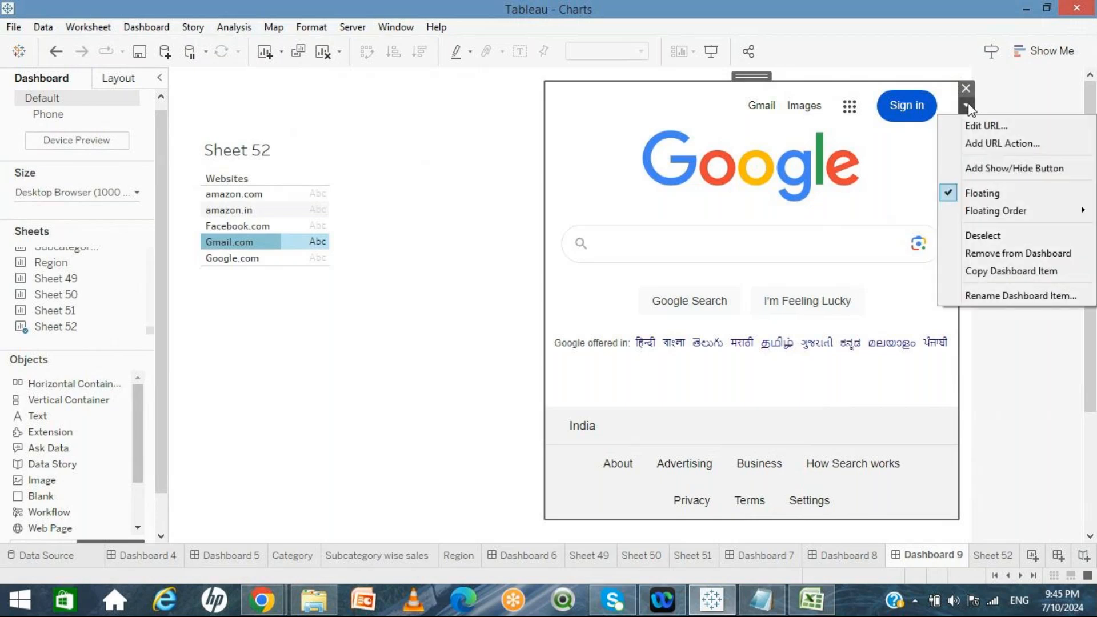
click(971, 127)
key(ctrl+a)
key(ctrl+v)
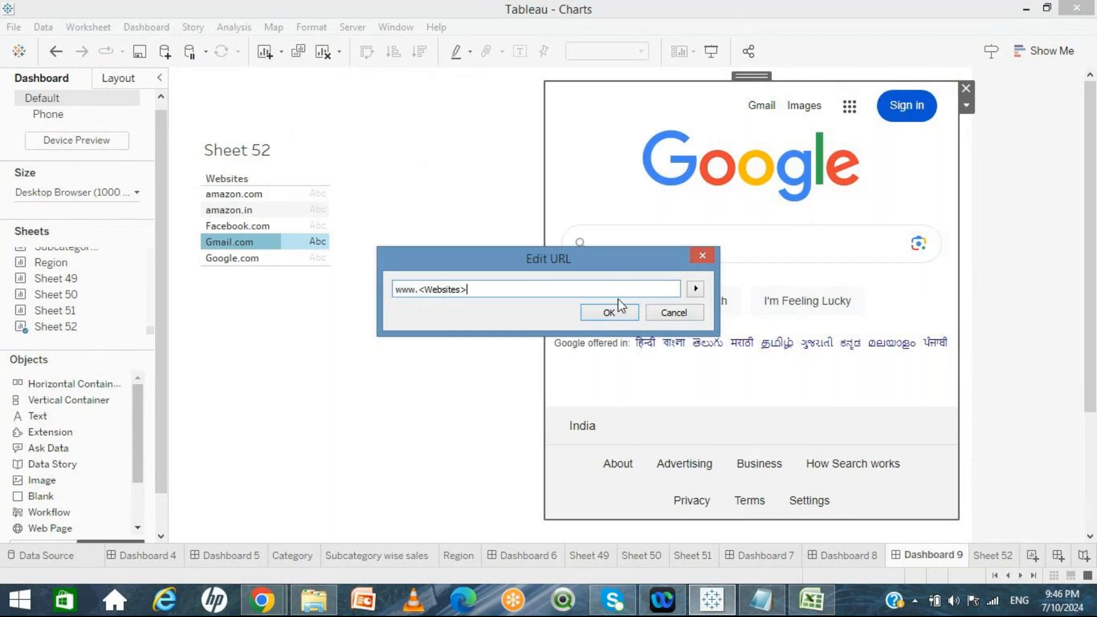
click(610, 315)
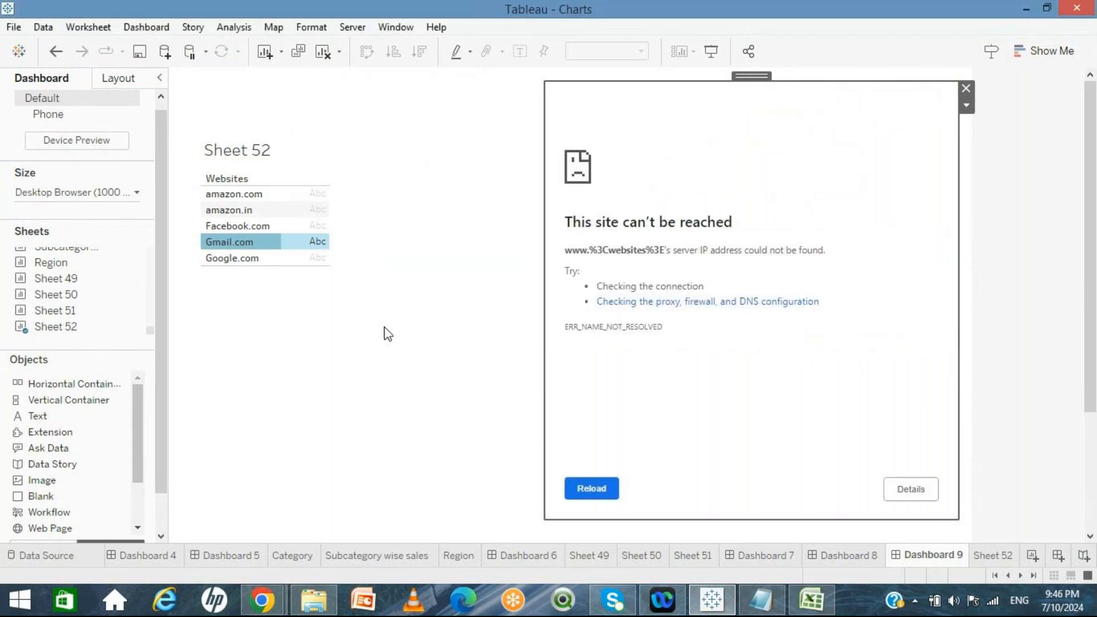
Step: Test the URL action by selecting amazon.com, amazon.in, Facebook.com, Gmail.com and Google.com in turn, ending on amazon.com
click(264, 269)
click(230, 195)
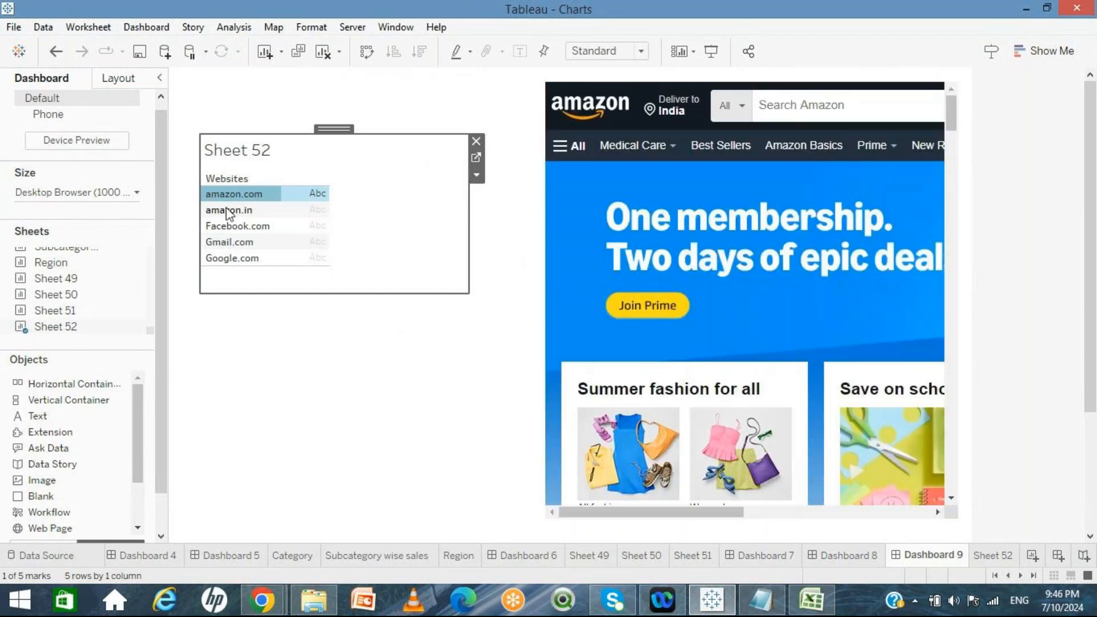
click(228, 211)
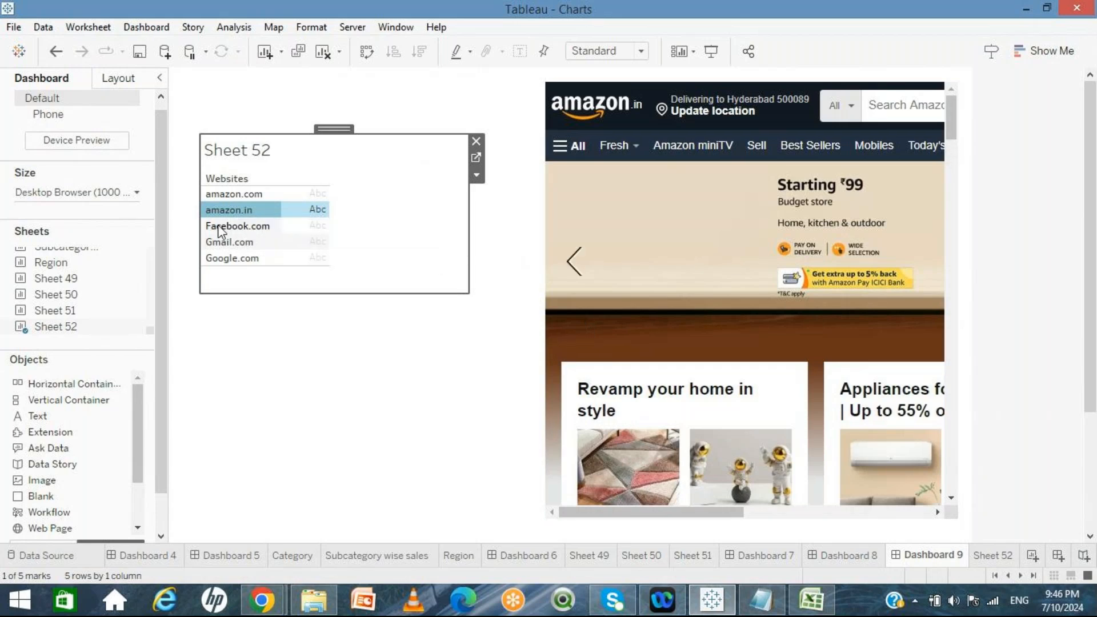
click(218, 226)
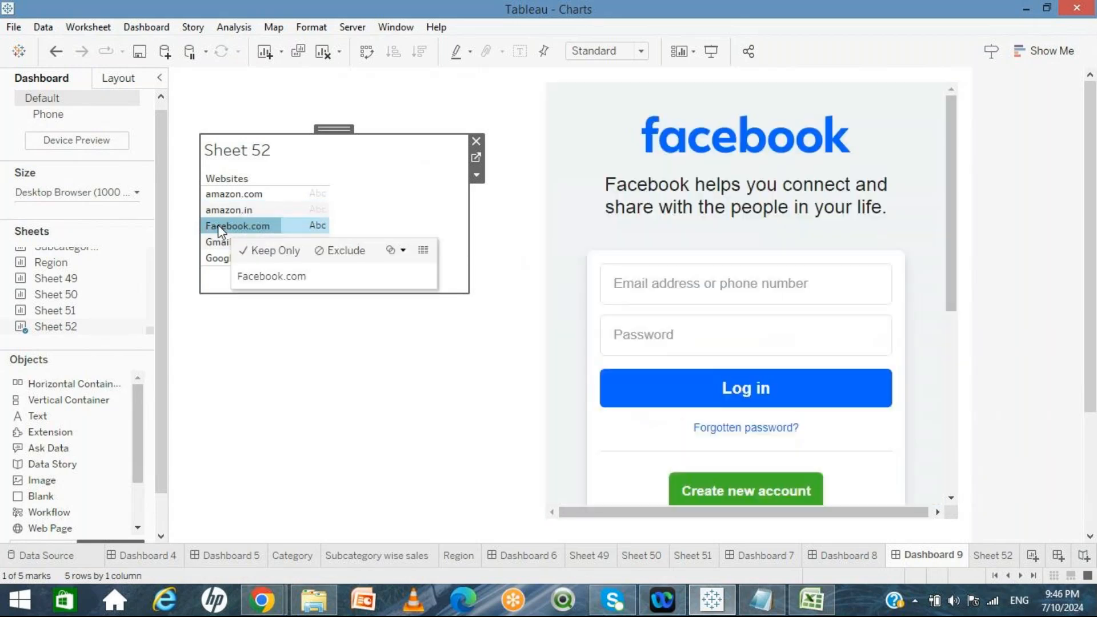
click(219, 243)
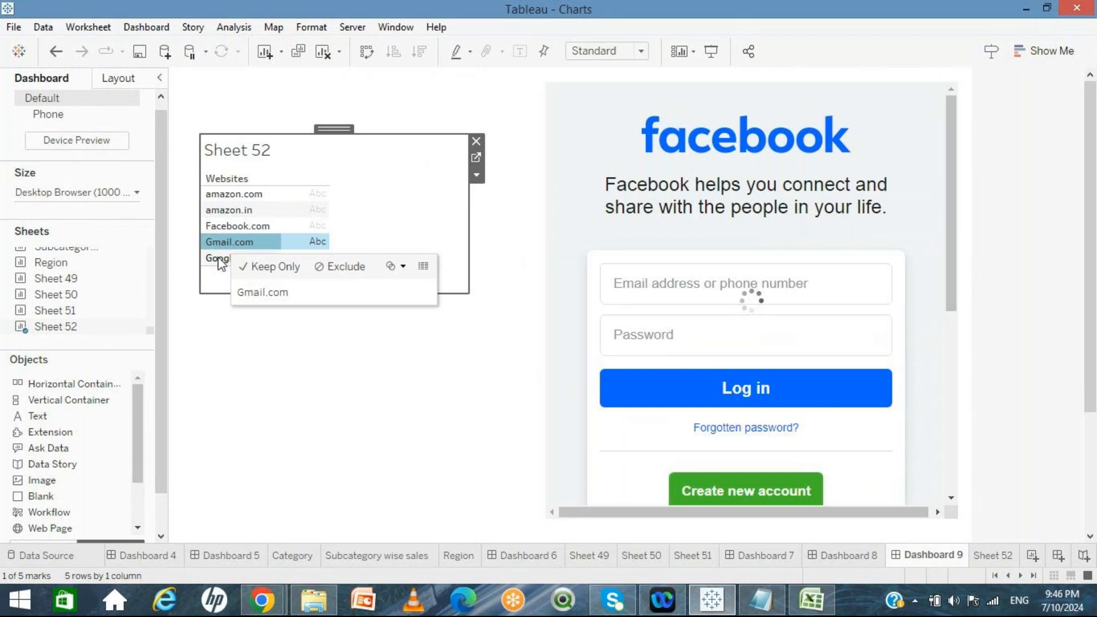
click(221, 260)
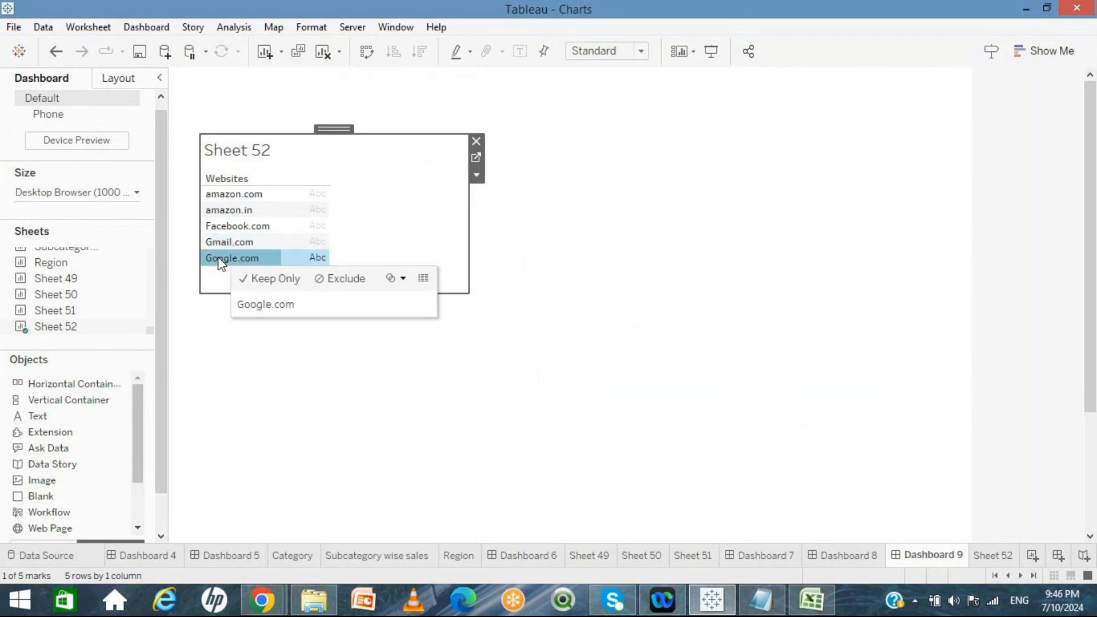
click(219, 194)
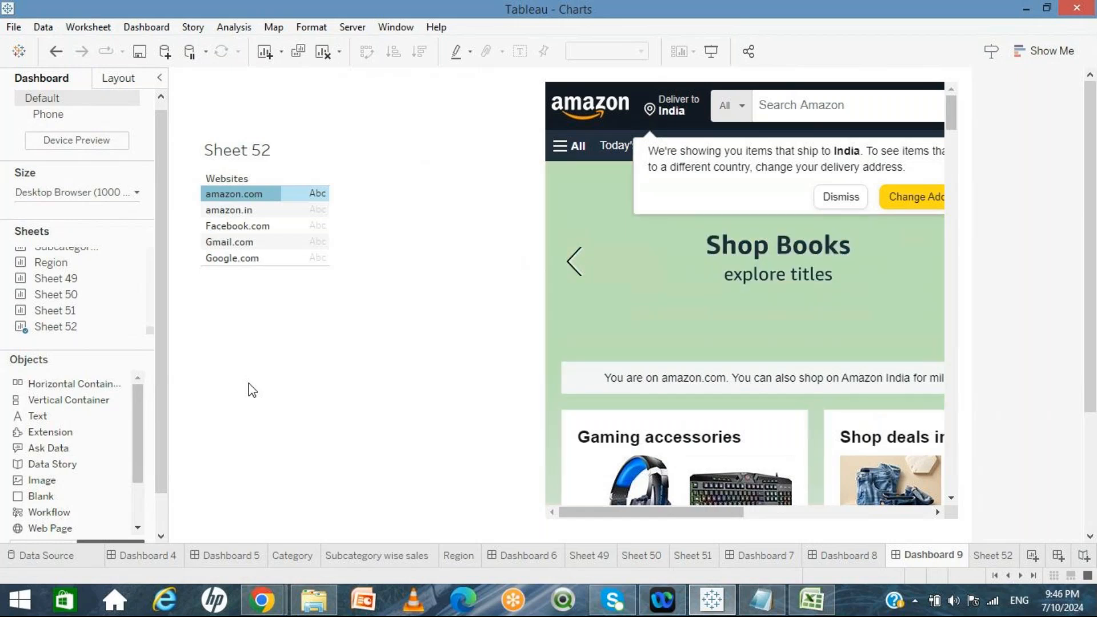
Step: Add a Go to Sheet action on Dashboard 8 that runs on Select and targets Dashboard 9, keeping all source sheets
click(836, 554)
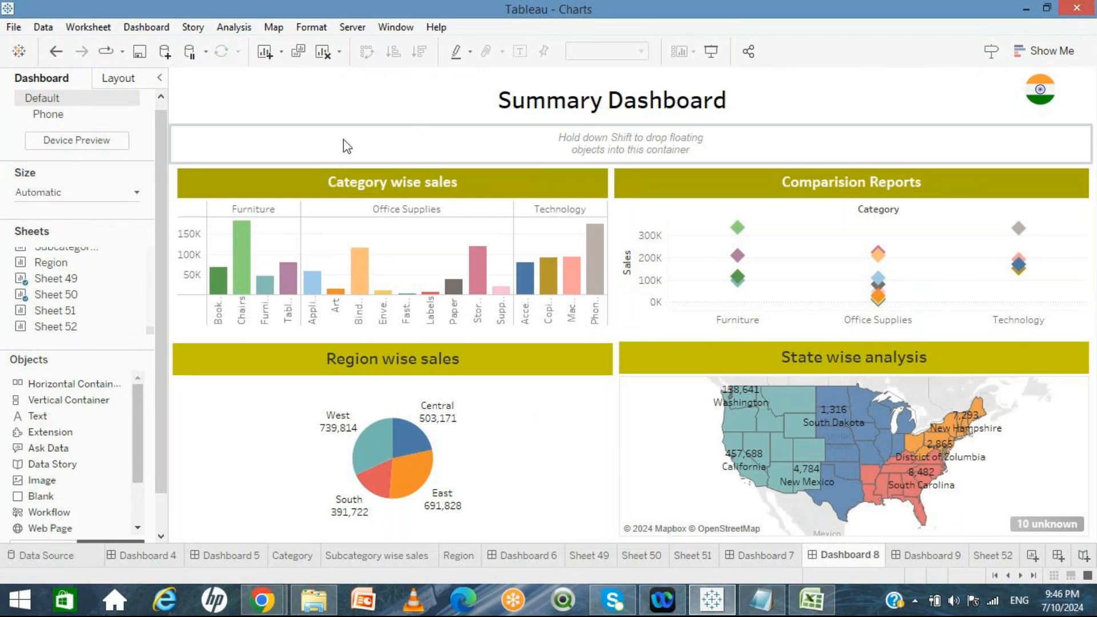
click(146, 27)
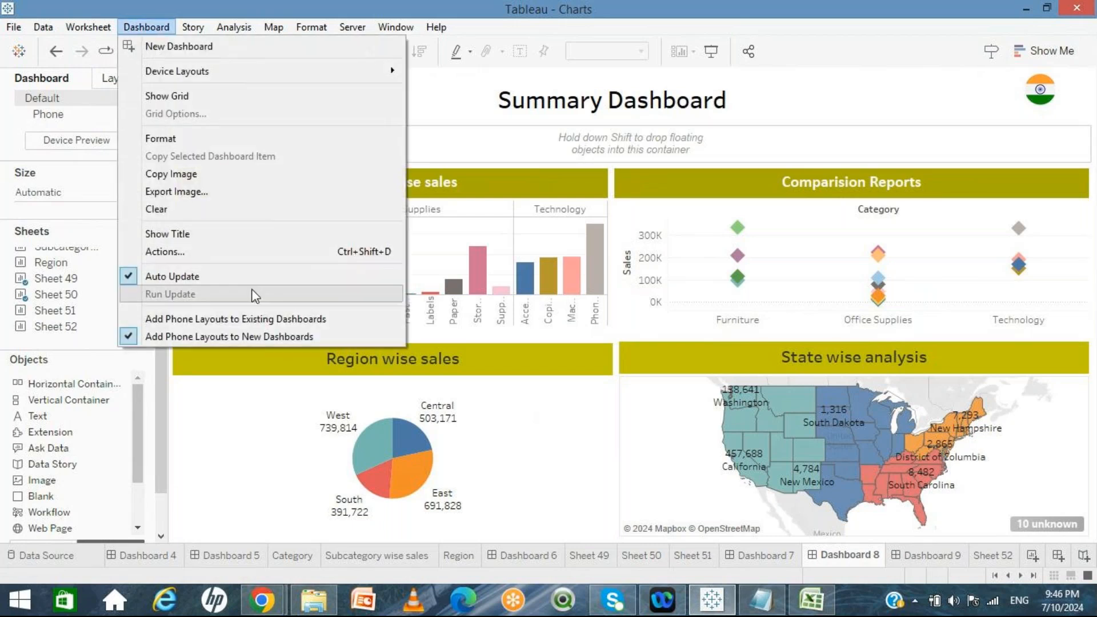
click(169, 252)
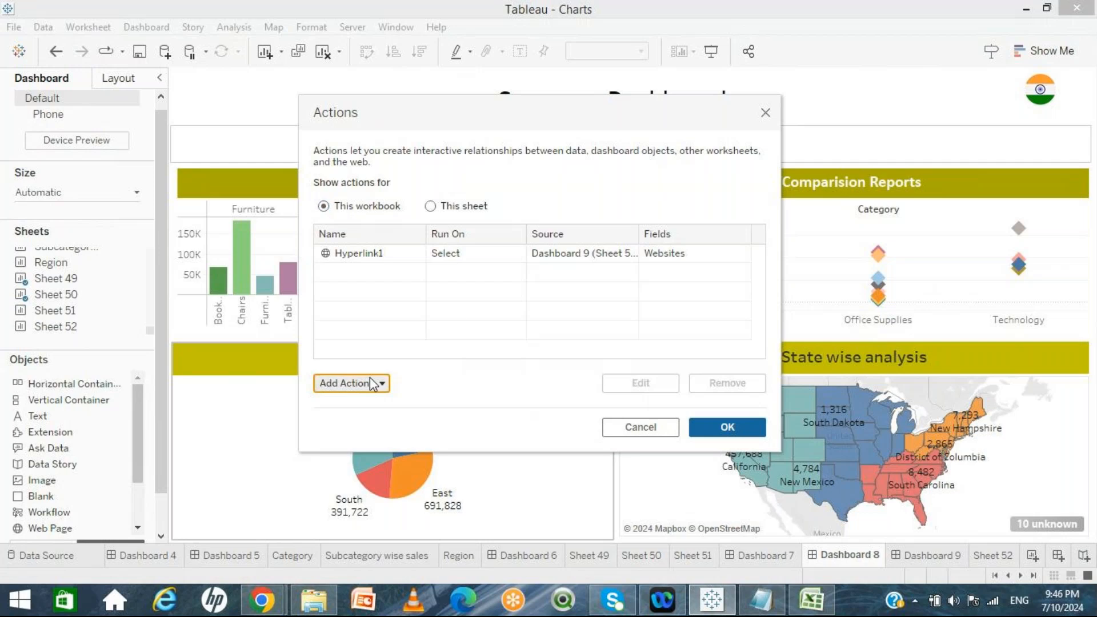
click(372, 382)
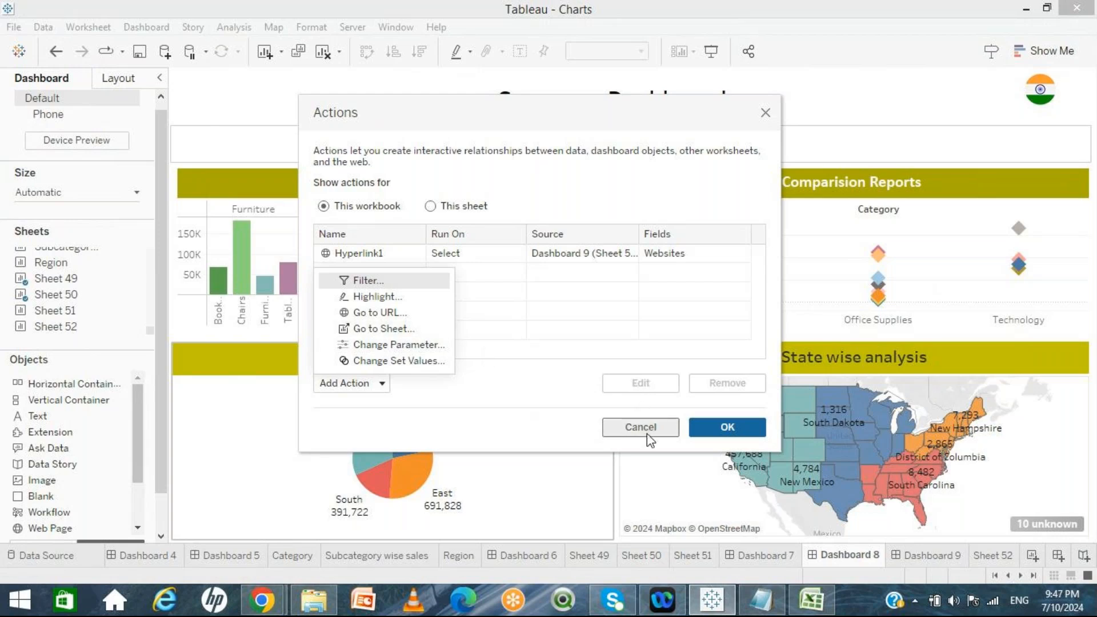
click(373, 331)
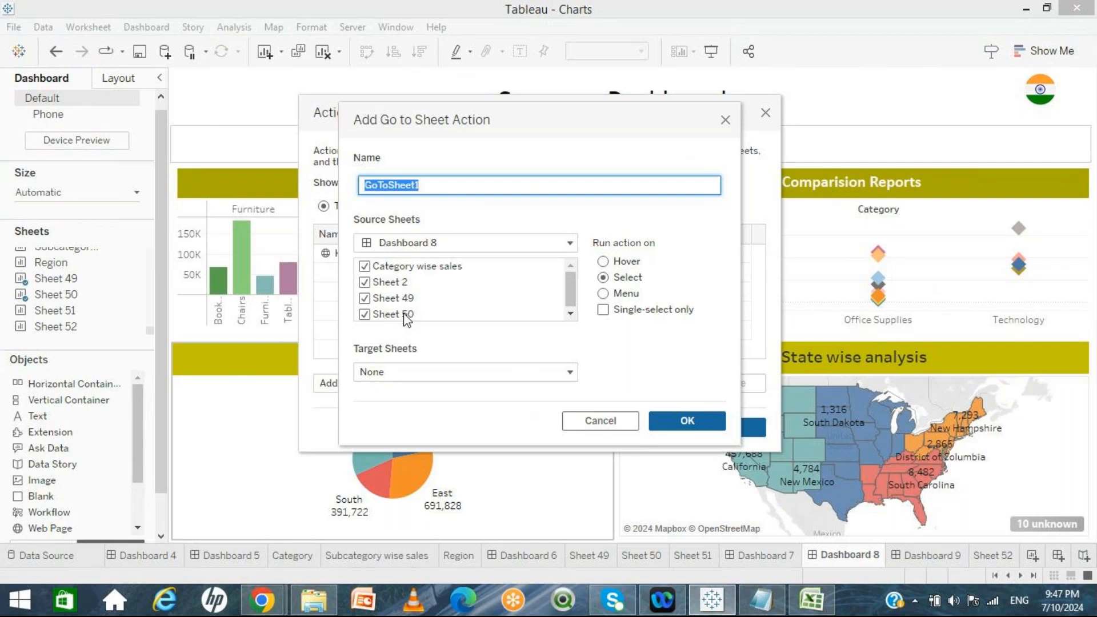
click(565, 372)
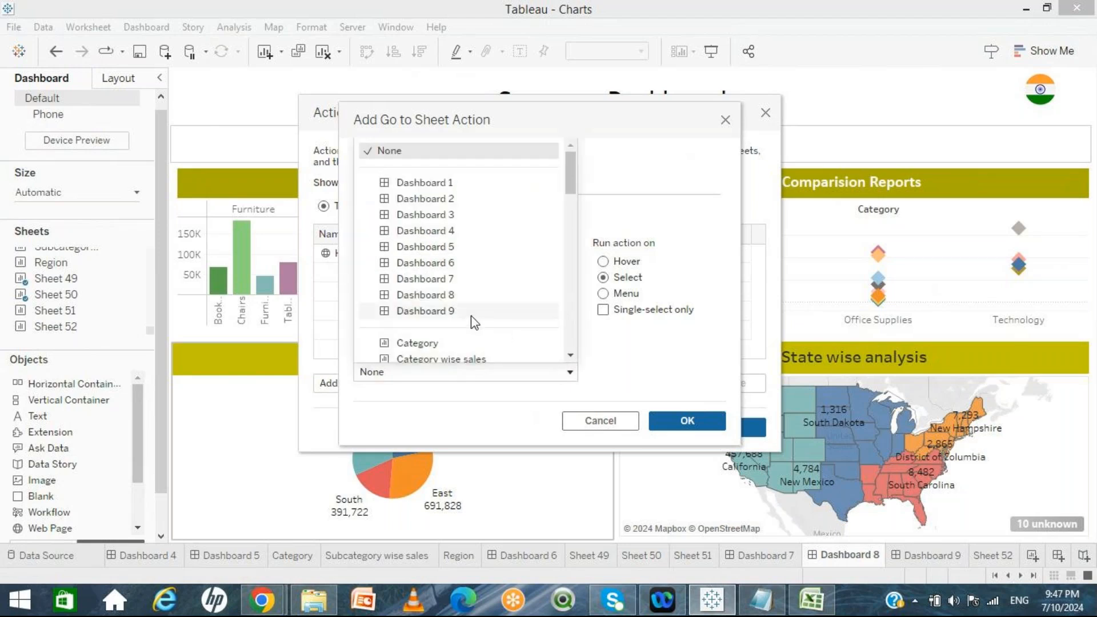
click(460, 312)
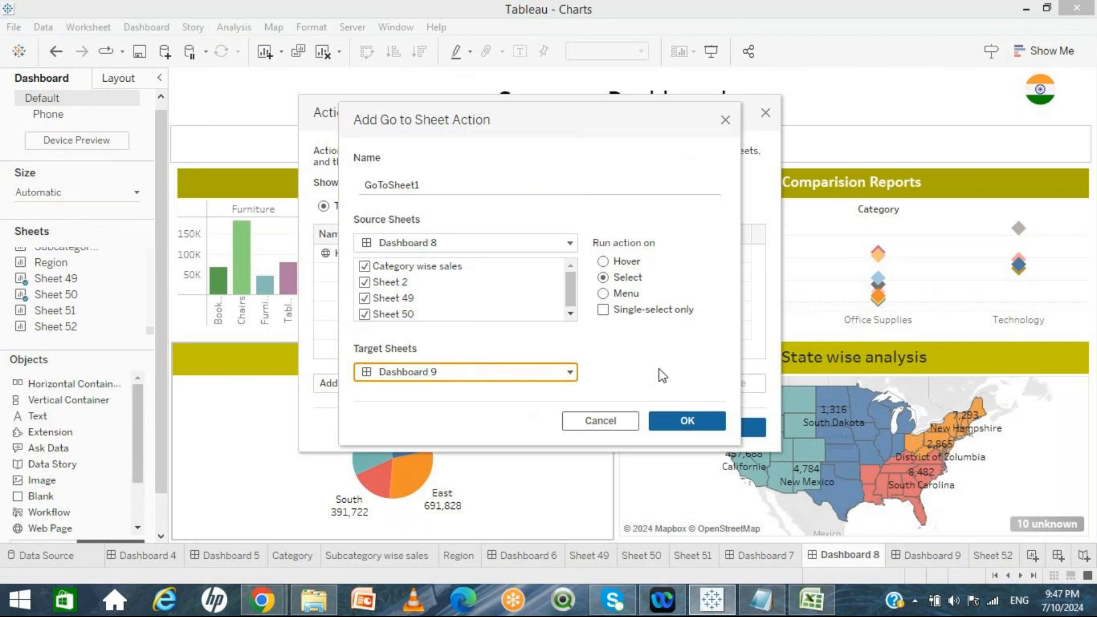
click(679, 421)
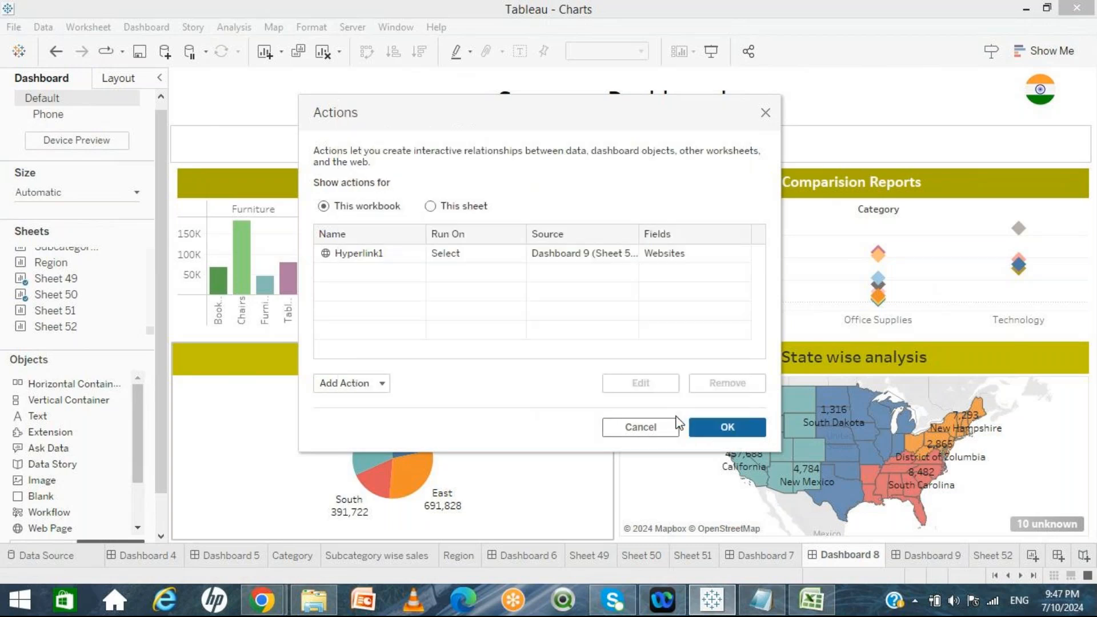
click(722, 427)
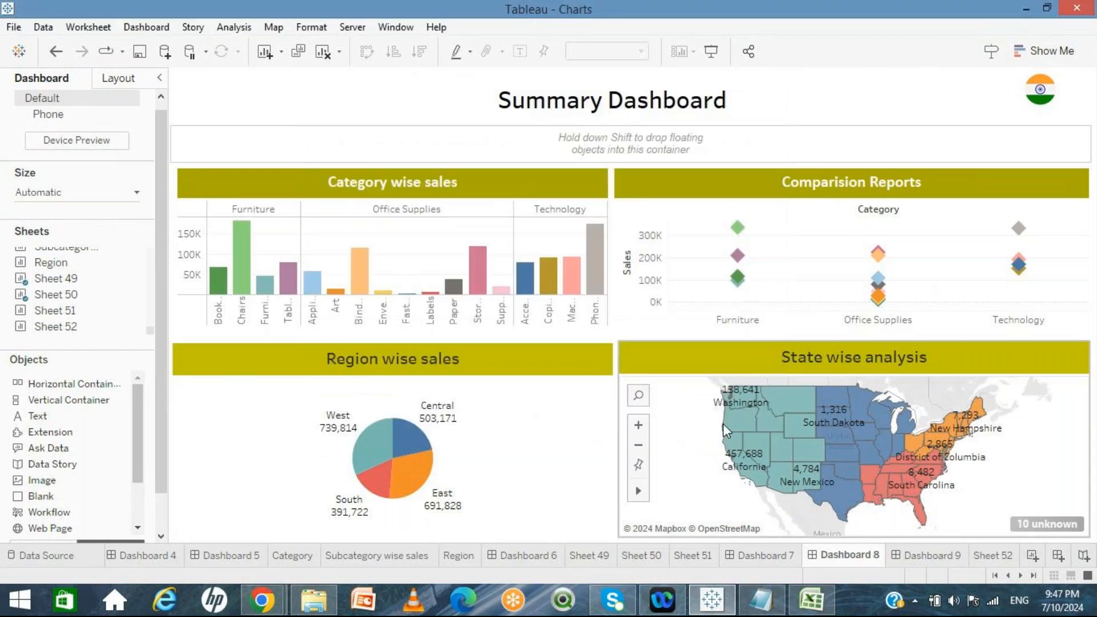
Step: Test the sheet navigation from the Chairs and Binders bars in Category wise sales, returning to Dashboard 8 each time and clearing the selection
click(236, 264)
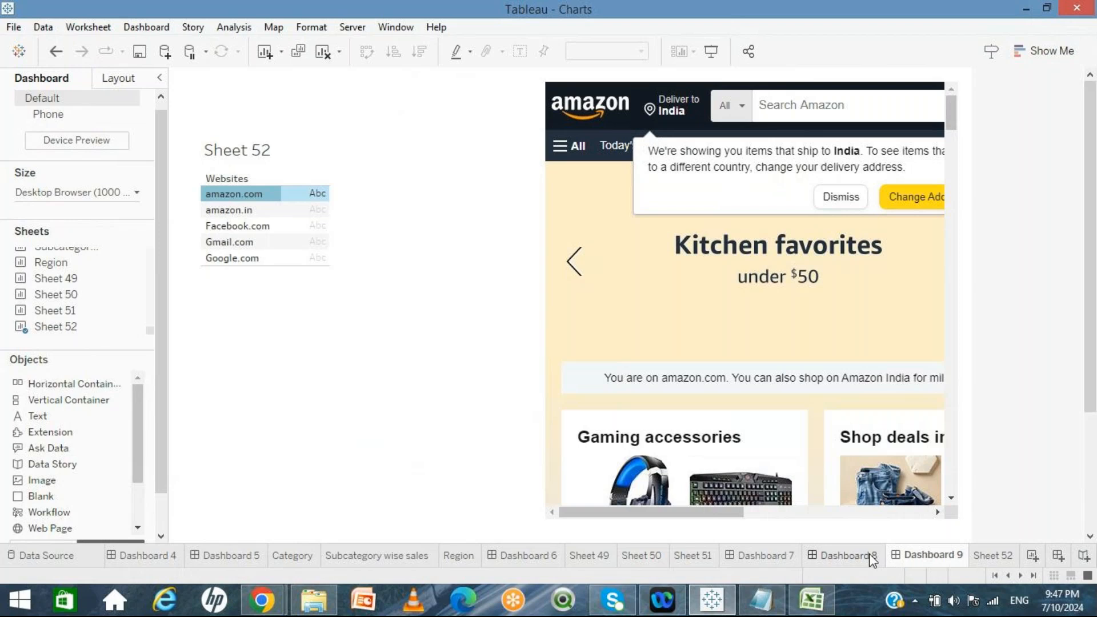
click(847, 555)
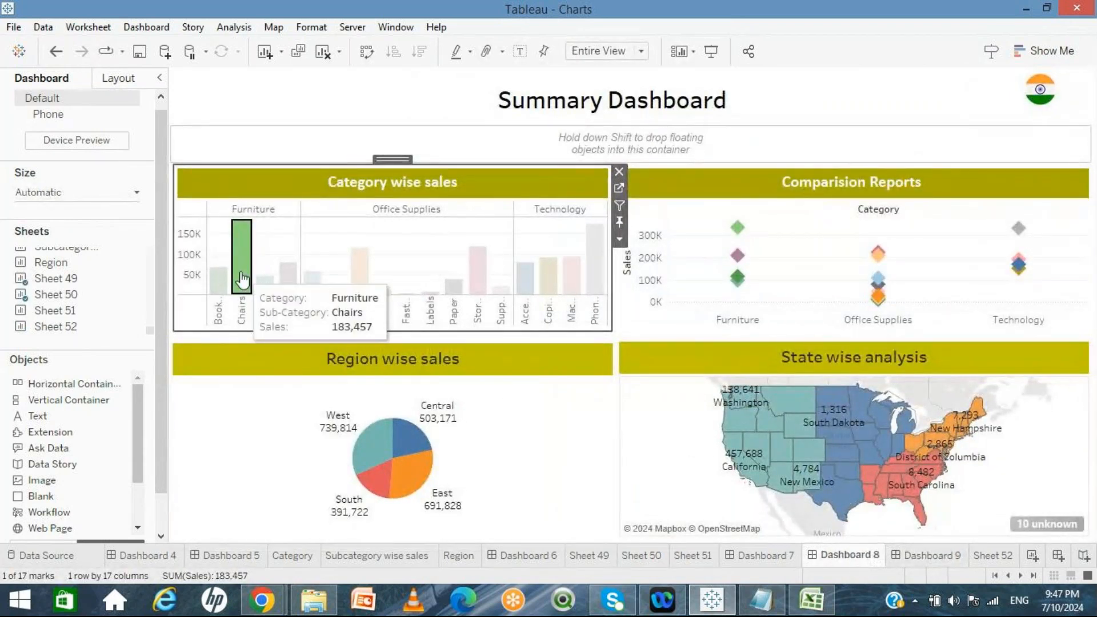
click(359, 277)
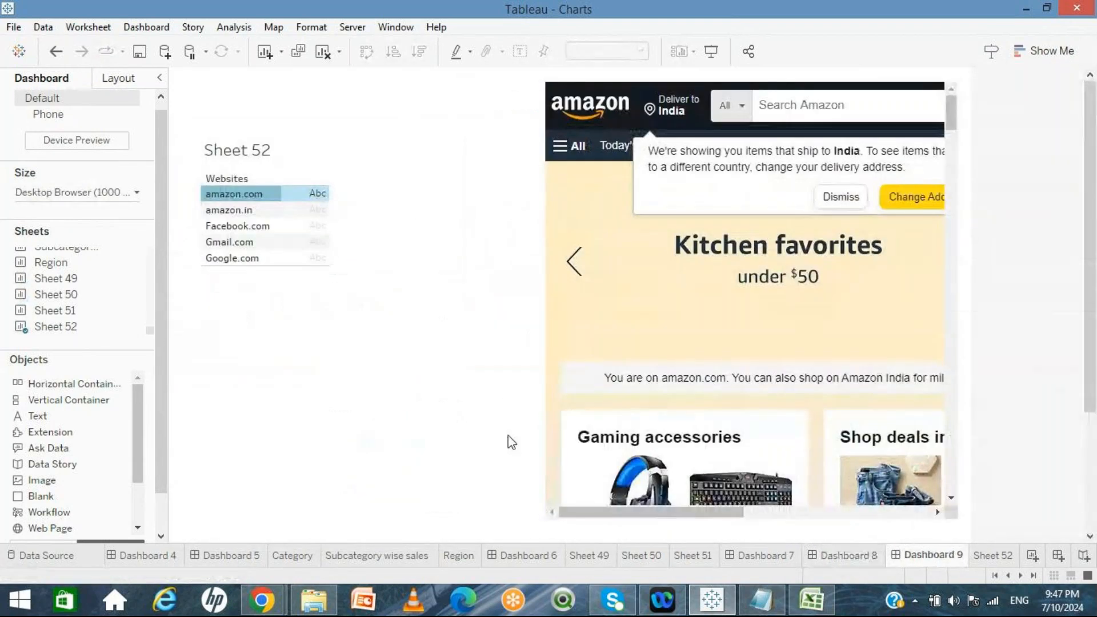
click(839, 556)
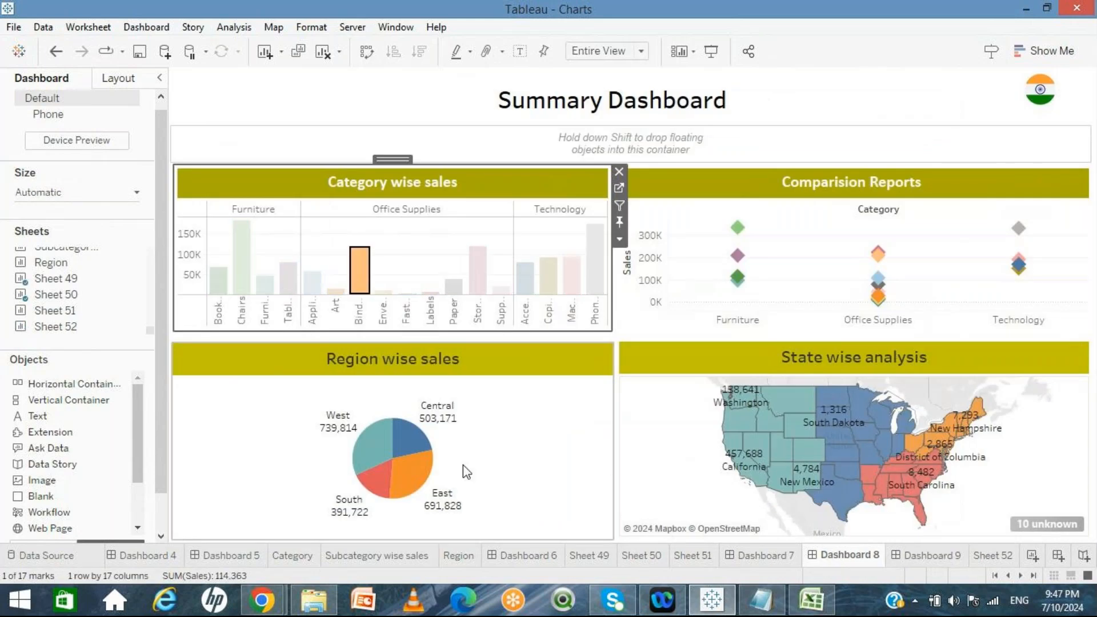
click(359, 273)
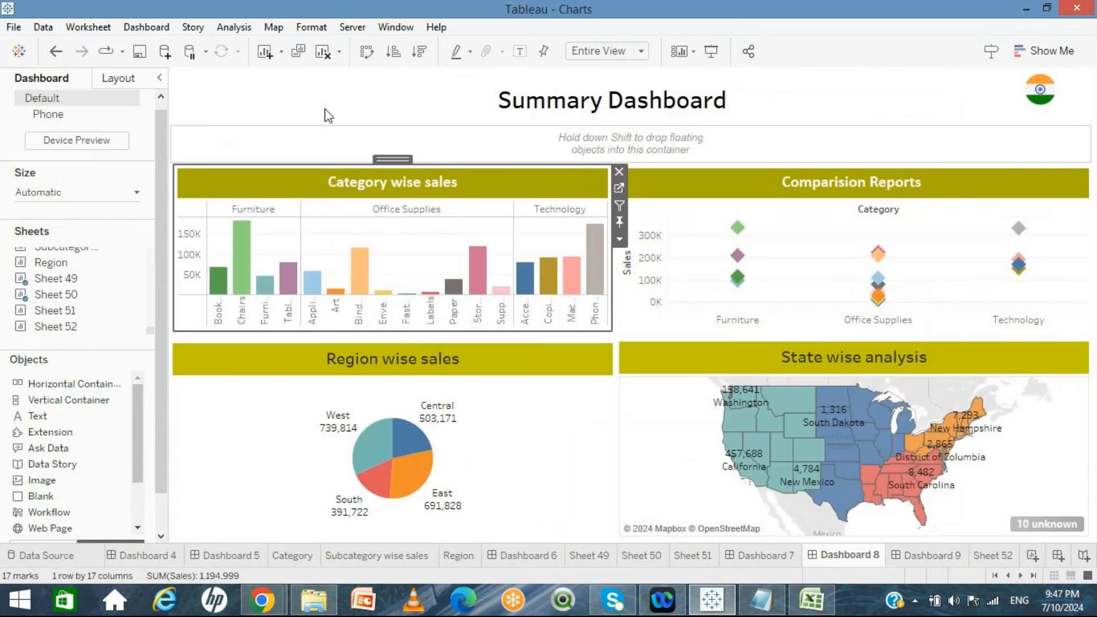
click(328, 116)
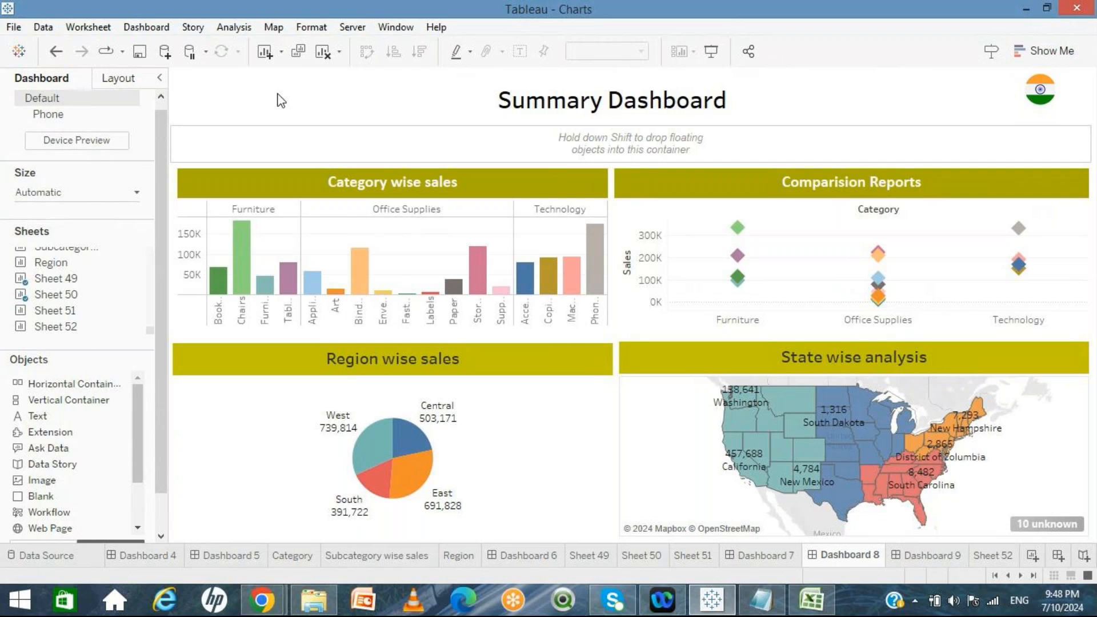
Step: Remove the GoToSheet1 and Hyperlink1 actions from the workbook and save the emptied action list
click(151, 28)
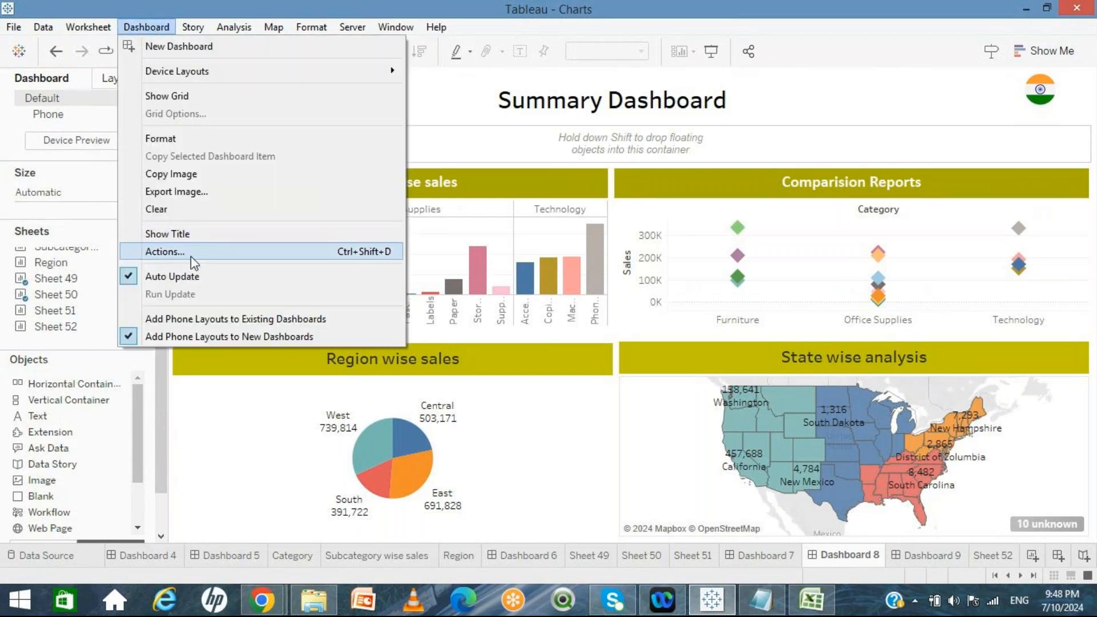
click(165, 252)
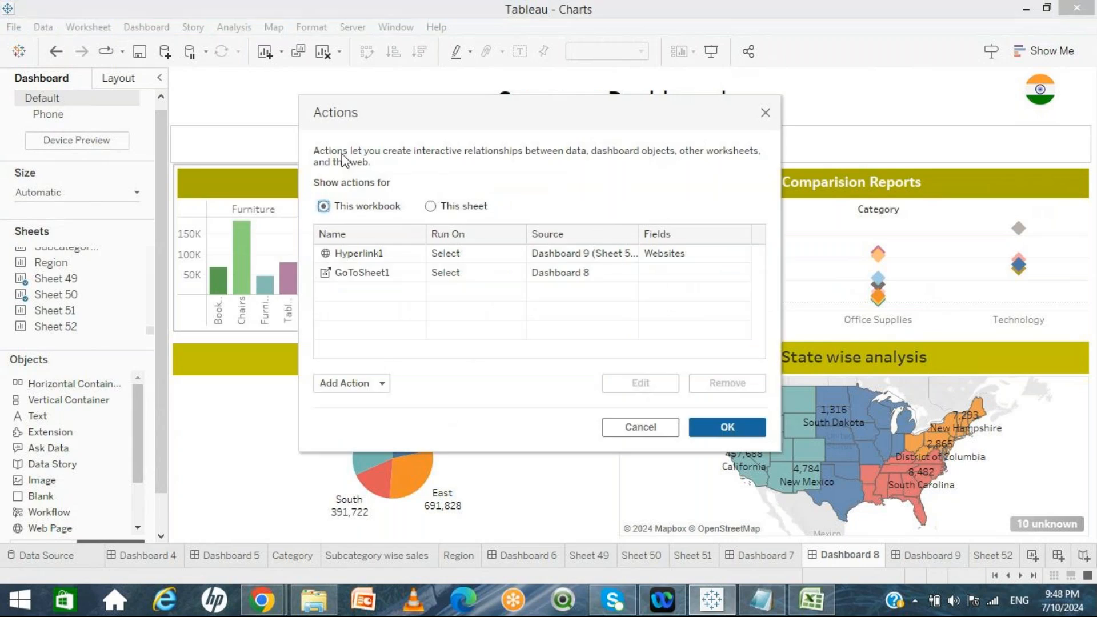
click(350, 277)
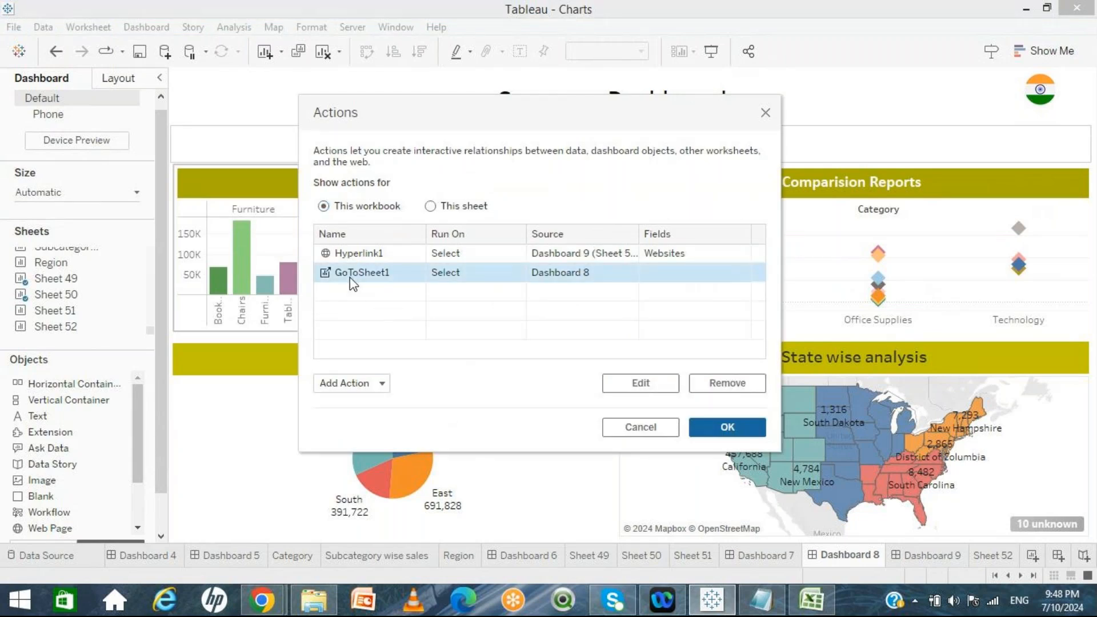
click(736, 389)
click(384, 258)
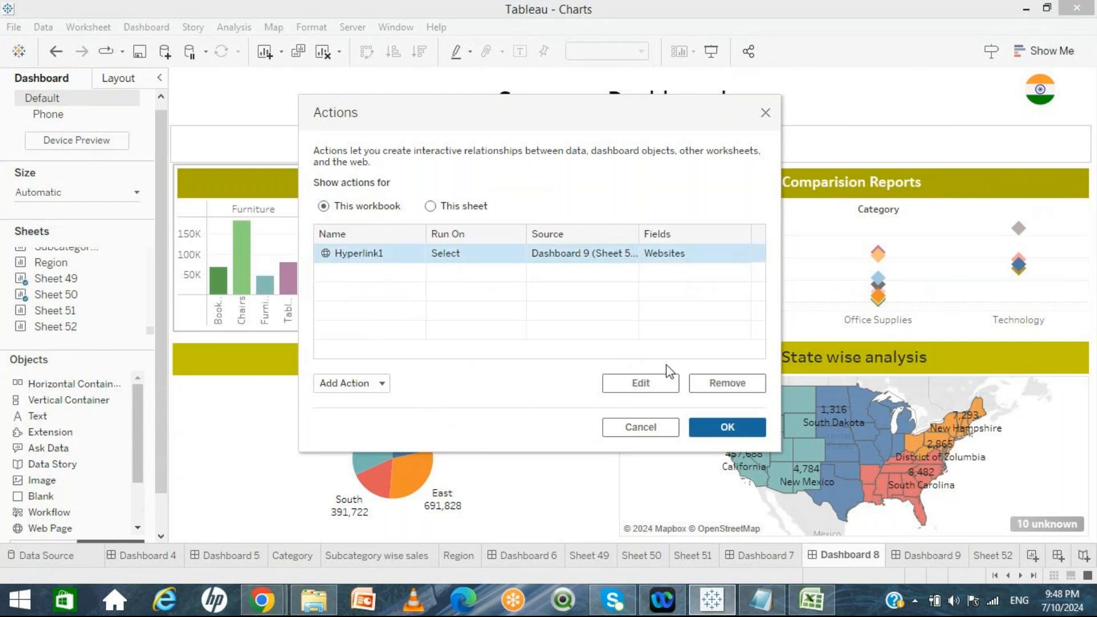
click(736, 383)
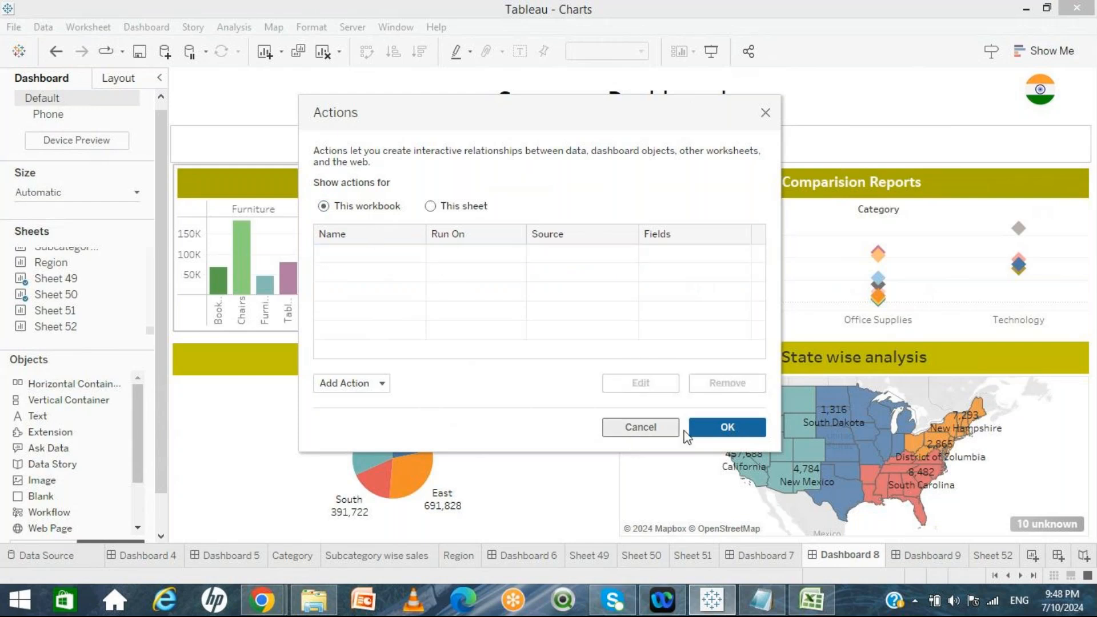
click(721, 433)
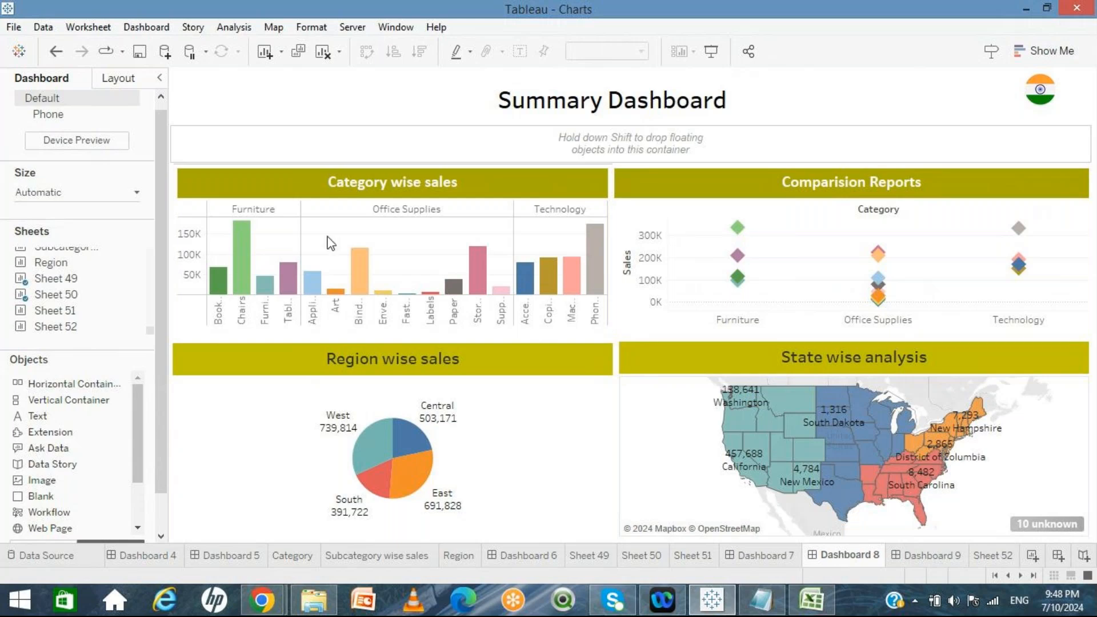
Step: Switch to the GoTo Meeting window in Chrome and end the session for all participants
mouse_move(258, 613)
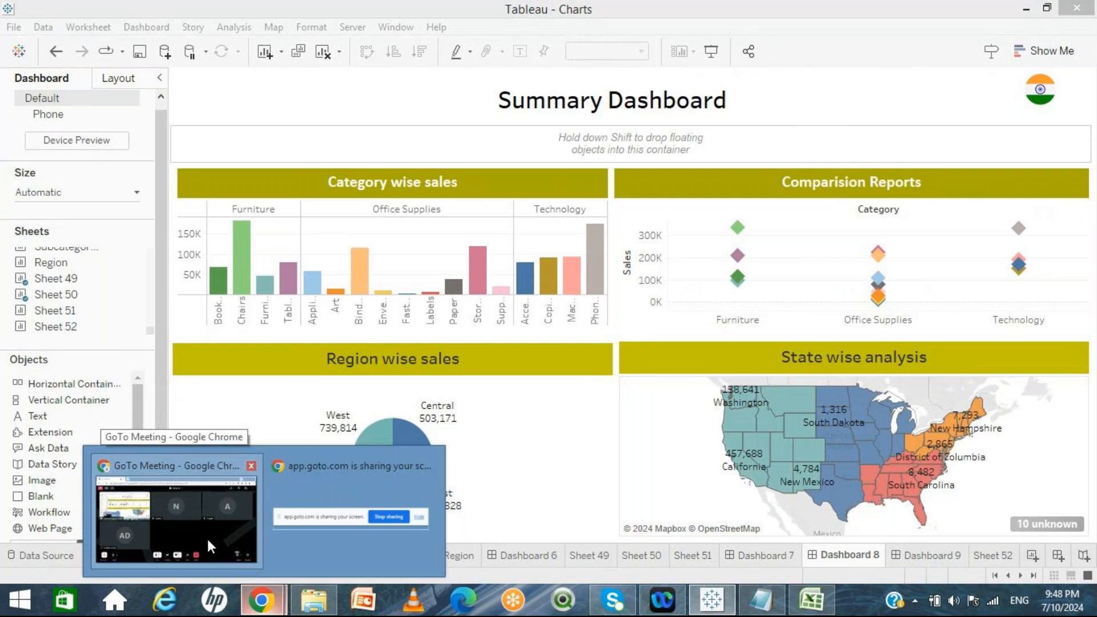
click(207, 539)
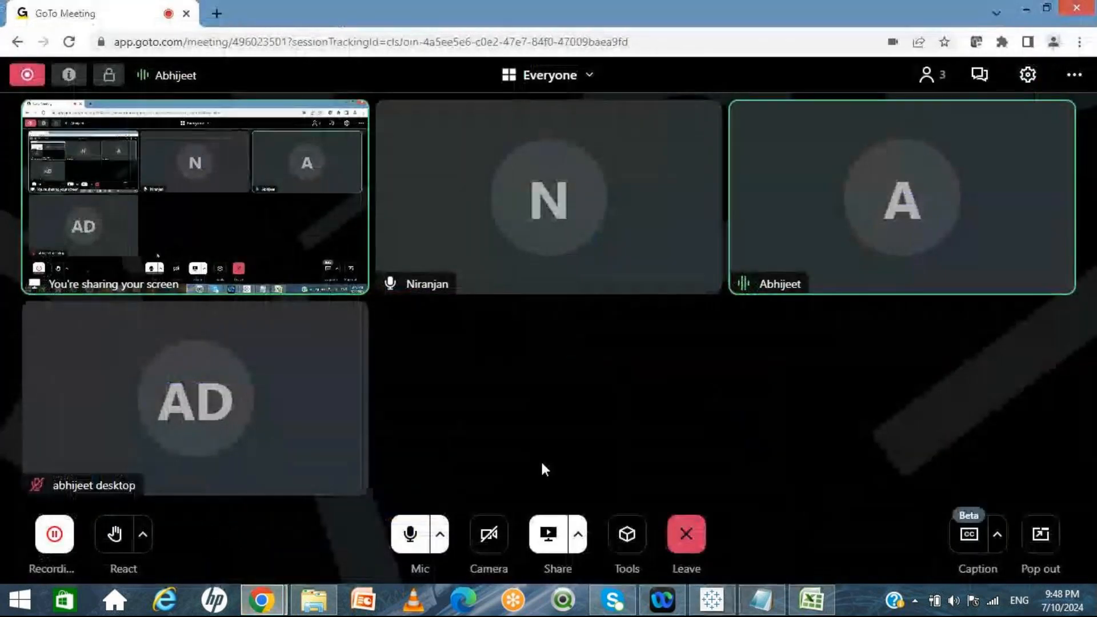
click(683, 530)
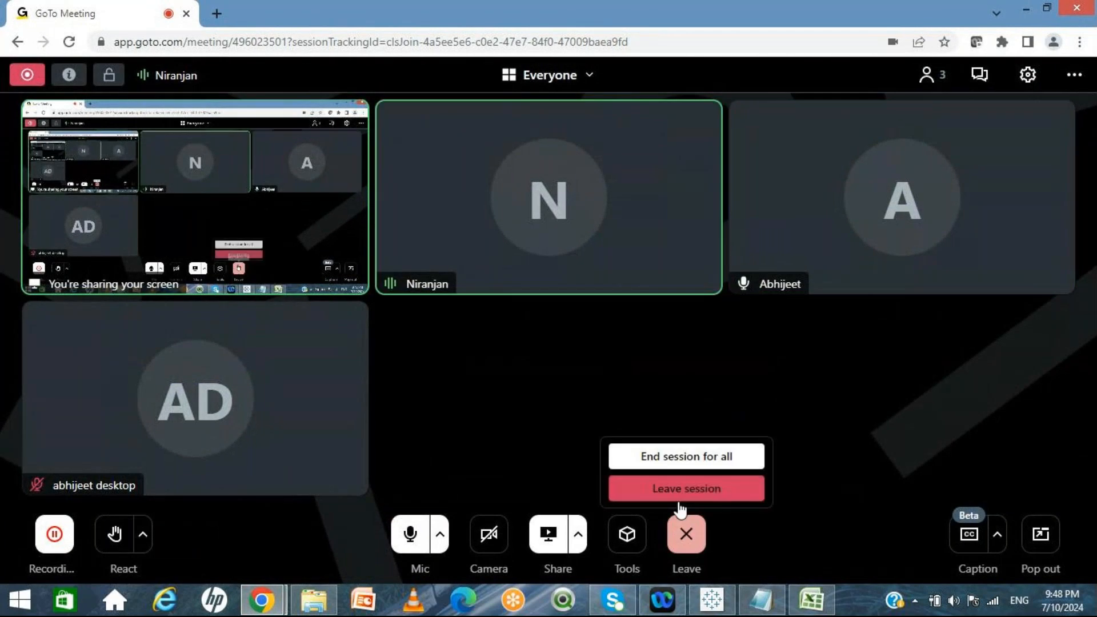
click(673, 464)
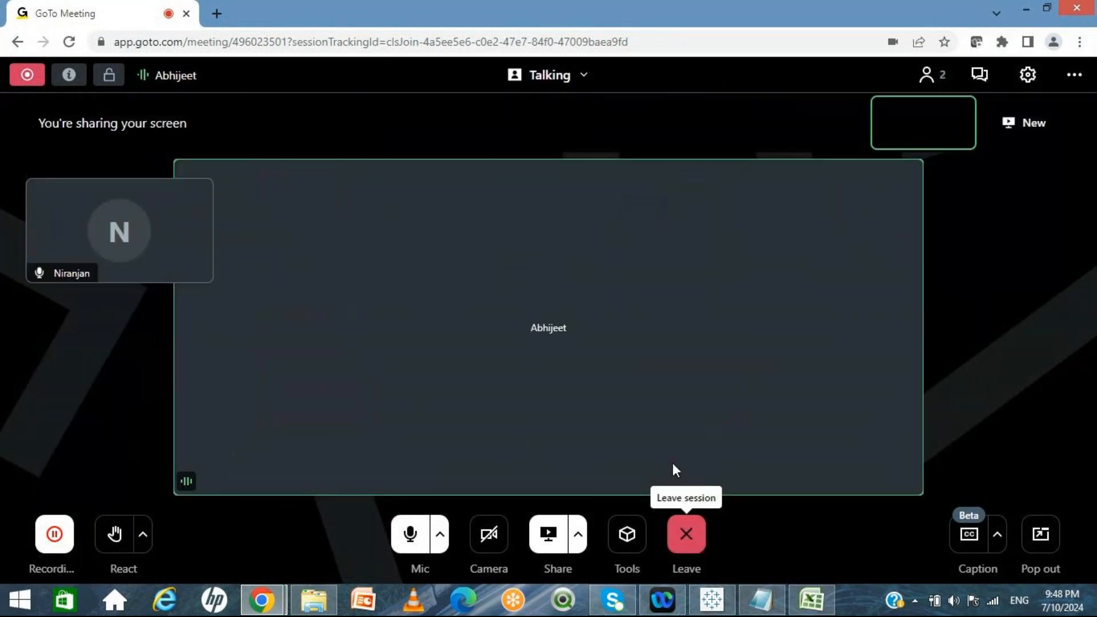